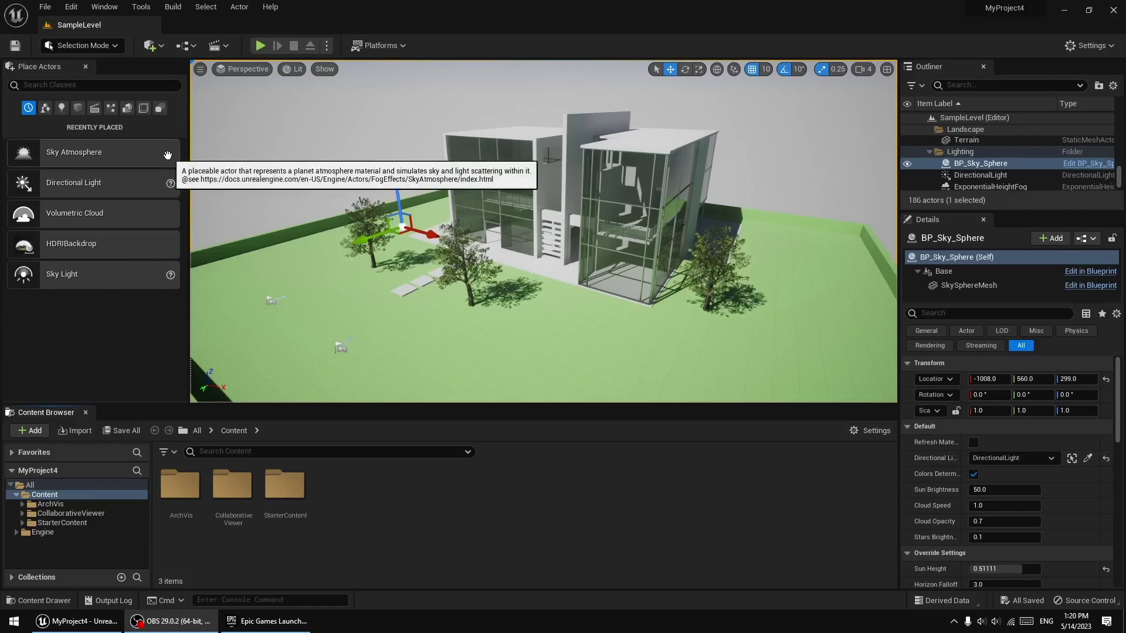
# Step: Zoom forward and pan alongside the house's glass wall next to the tree
pyautogui.scroll(3, 516, 271)
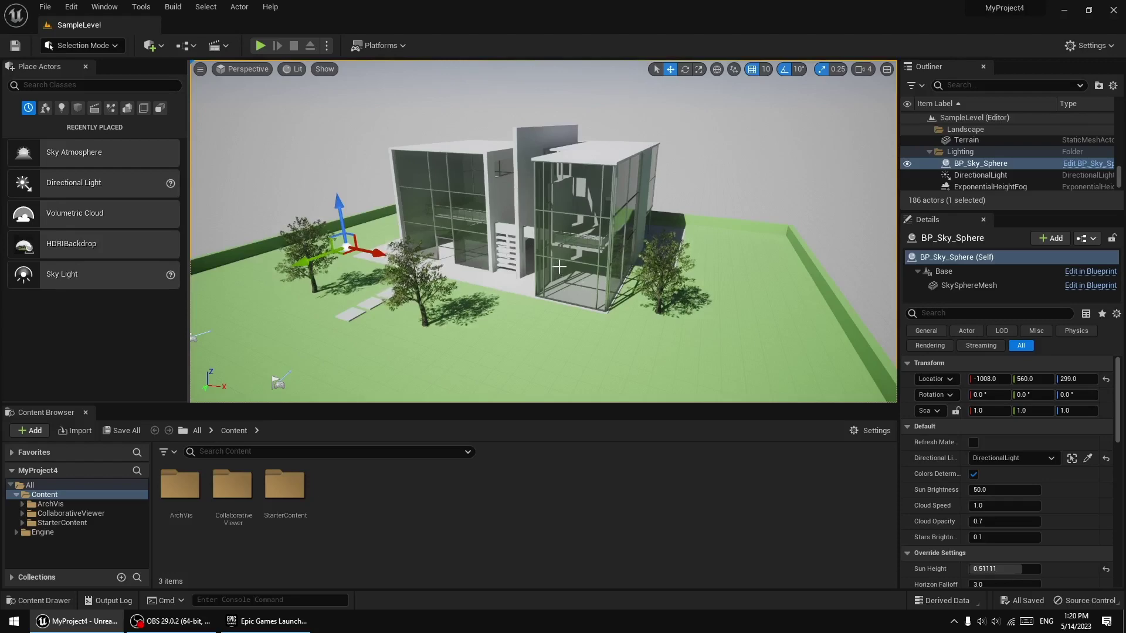
pyautogui.scroll(5, 583, 286)
pyautogui.scroll(3, 583, 287)
pyautogui.scroll(3, 582, 287)
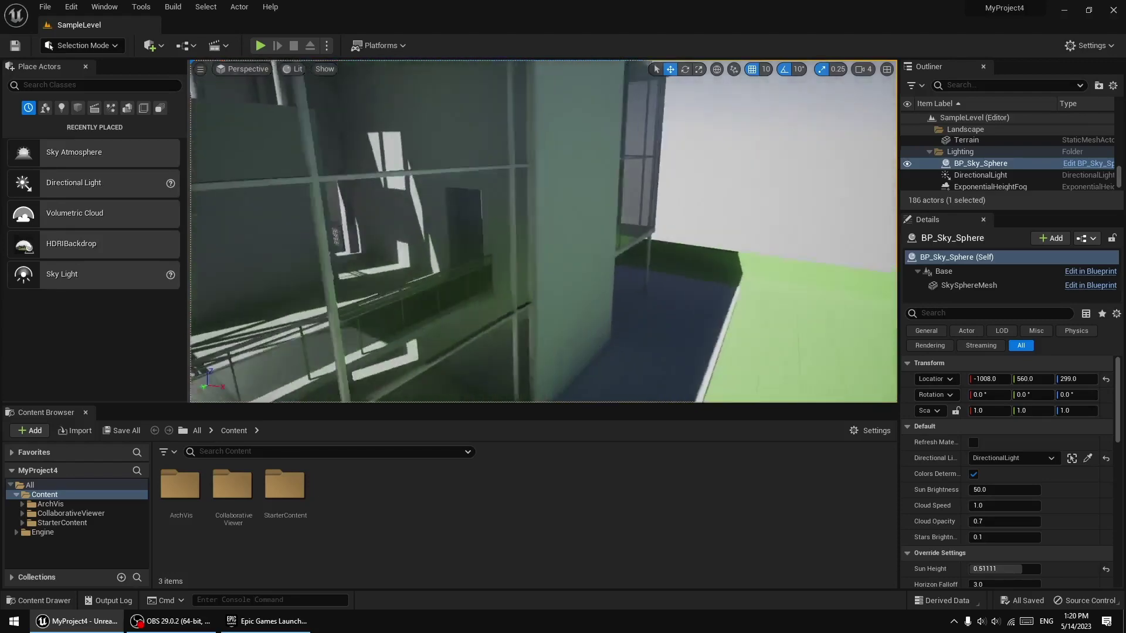
pyautogui.scroll(3, 583, 286)
pyautogui.scroll(3, 582, 287)
pyautogui.moveTo(582, 286)
pyautogui.mouseDown()
pyautogui.moveTo(528, 223)
pyautogui.moveTo(586, 176)
pyautogui.moveTo(586, 247)
pyautogui.mouseUp()
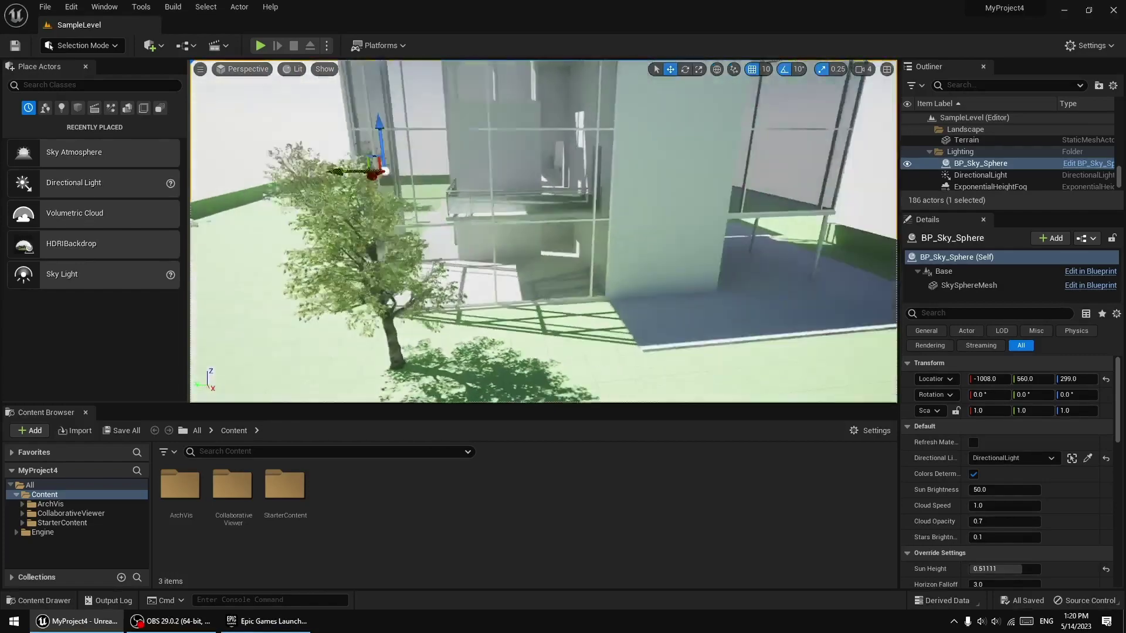
pyautogui.click(45, 7)
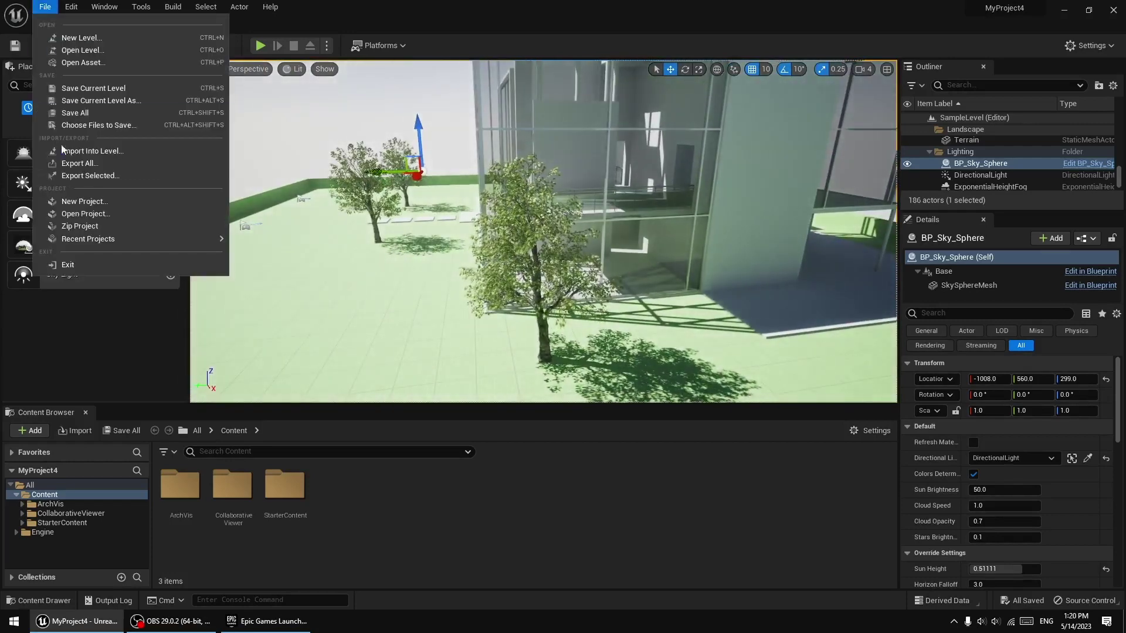
pyautogui.click(76, 201)
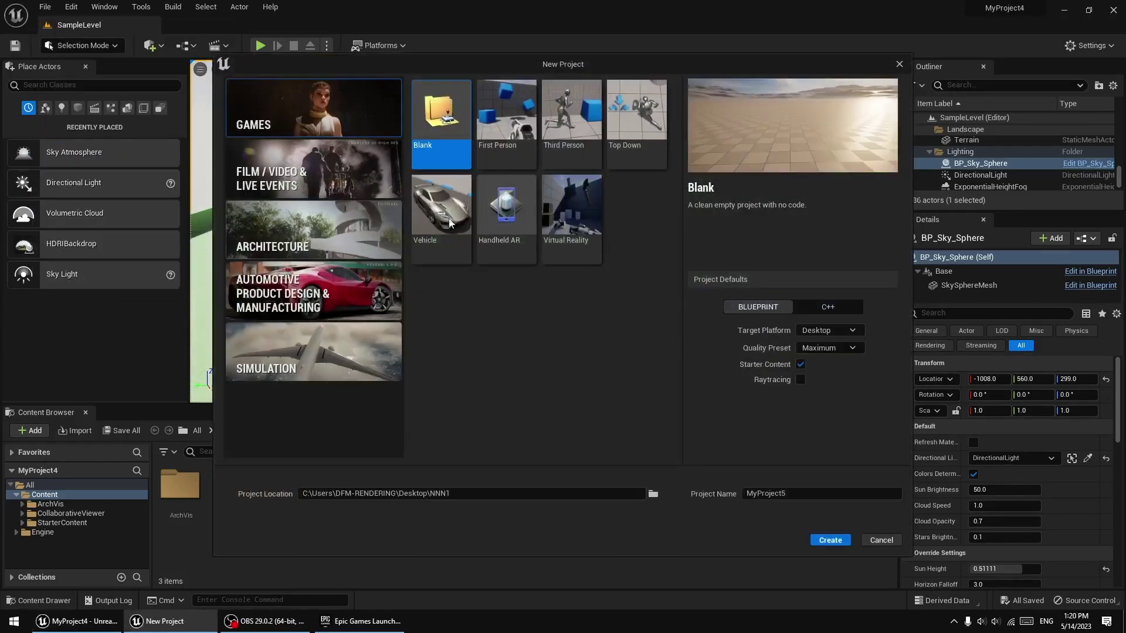
pyautogui.click(314, 235)
pyautogui.click(636, 129)
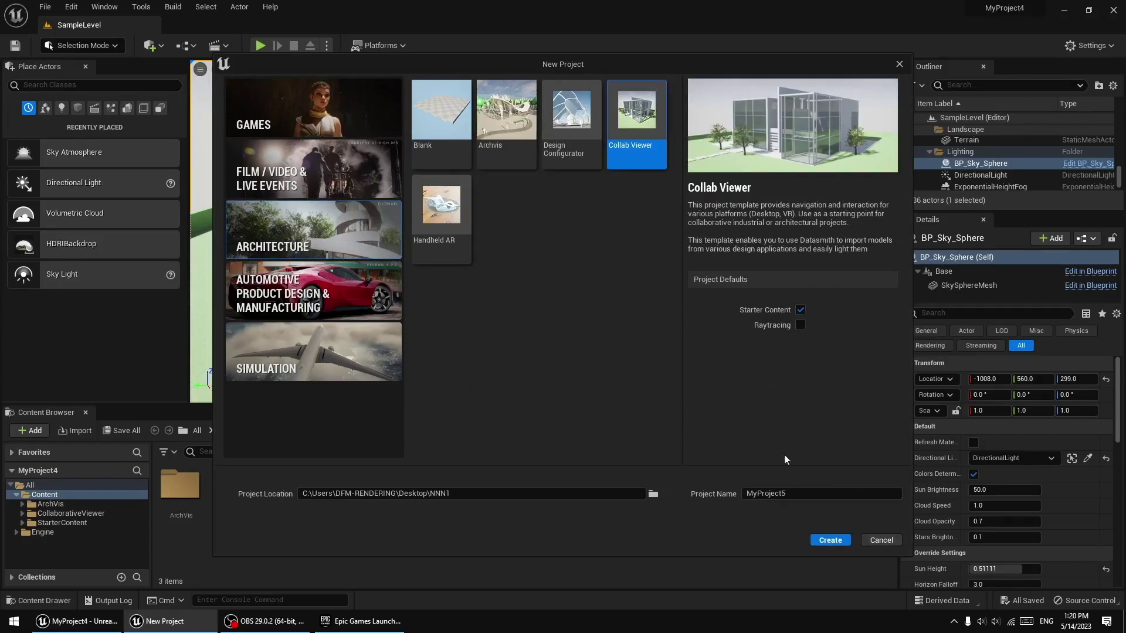
pyautogui.click(882, 540)
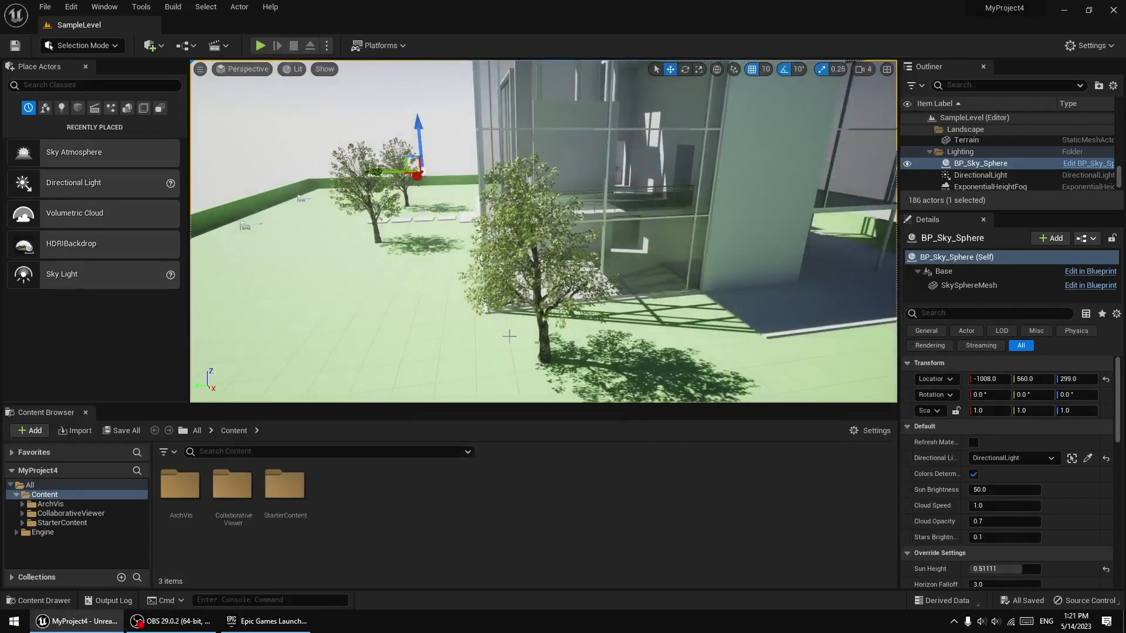
# Step: Orbit out and tilt the camera to look down across the house's roof
pyautogui.moveTo(543, 232); pyautogui.dragTo(543, 232, button='right')
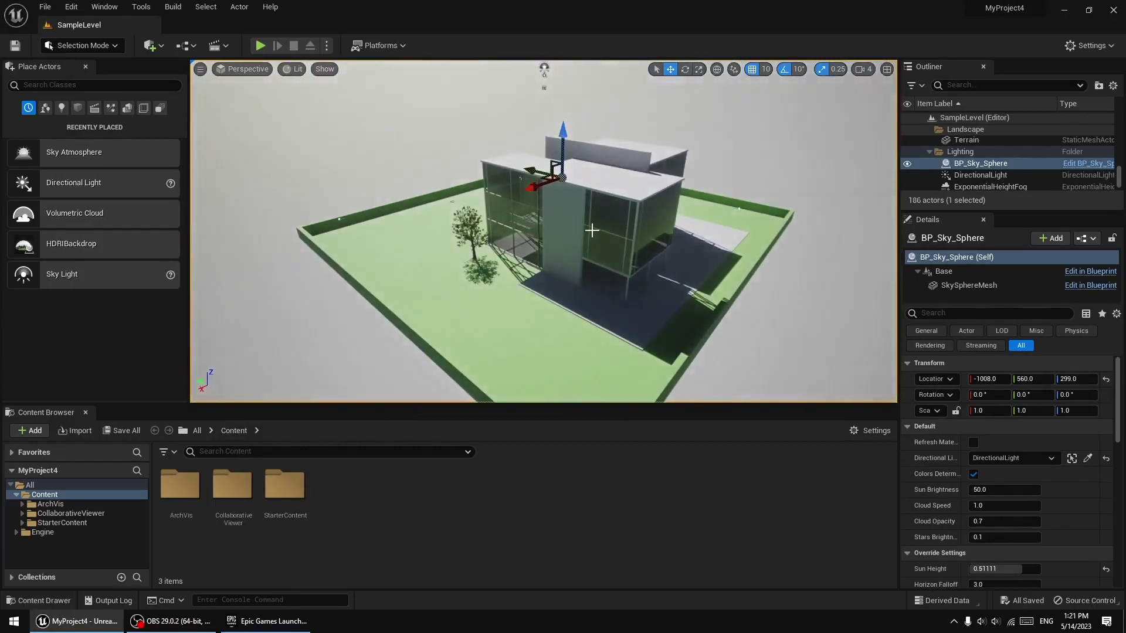
pyautogui.scroll(5, 575, 291)
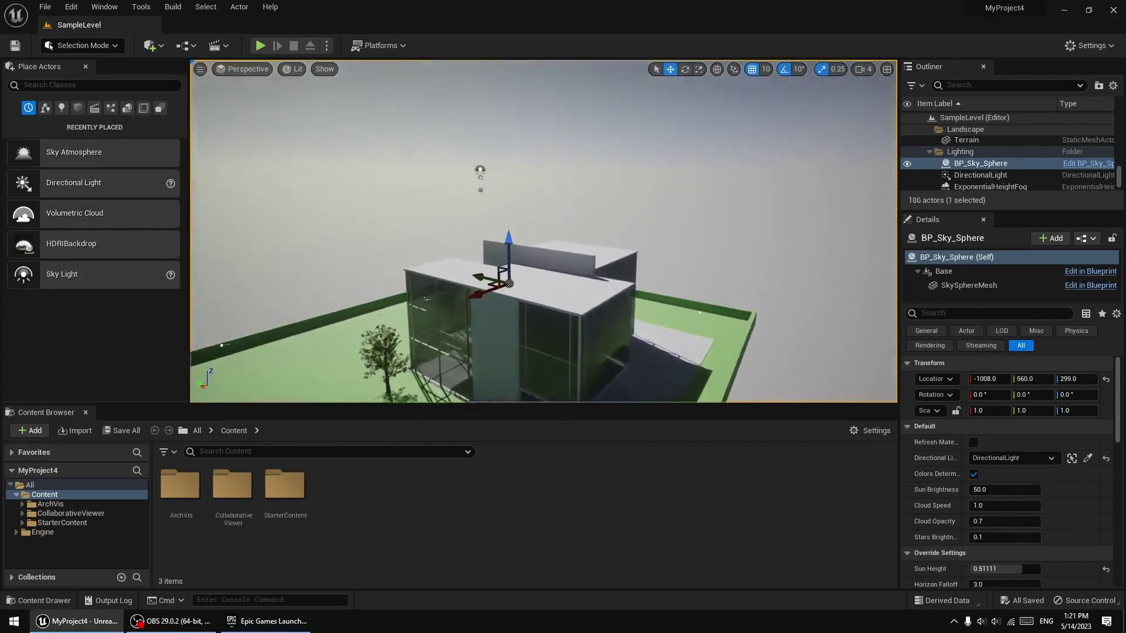
pyautogui.moveTo(503, 238); pyautogui.dragTo(503, 238, button='right')
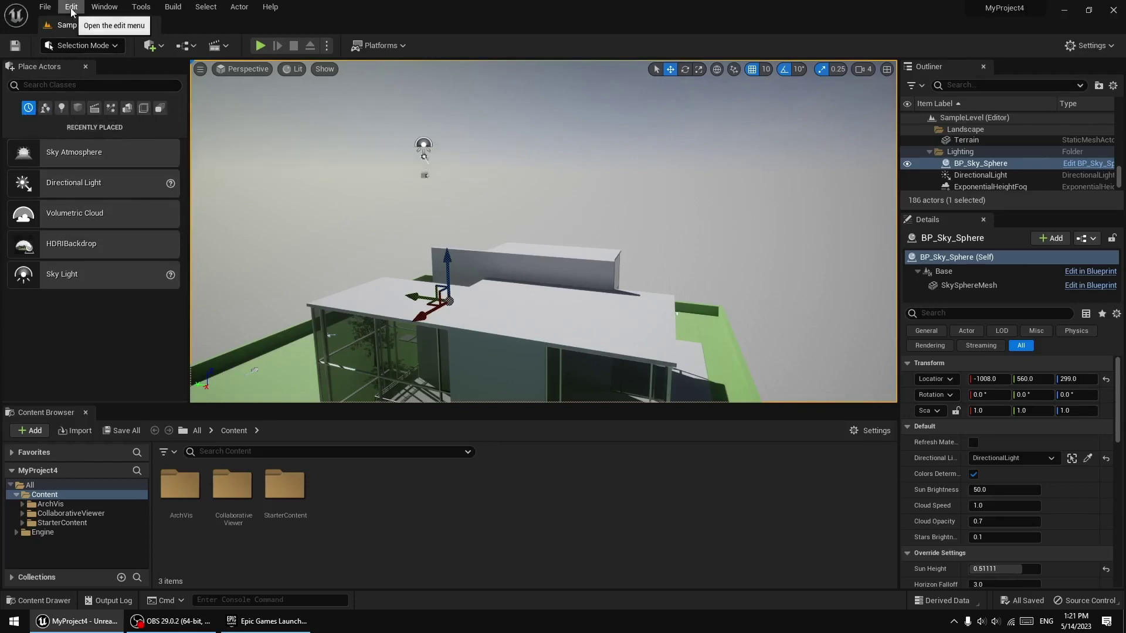
# Step: Reload the Default Editor Layout from Window > Load Layout
pyautogui.click(104, 7)
pyautogui.click(53, 69)
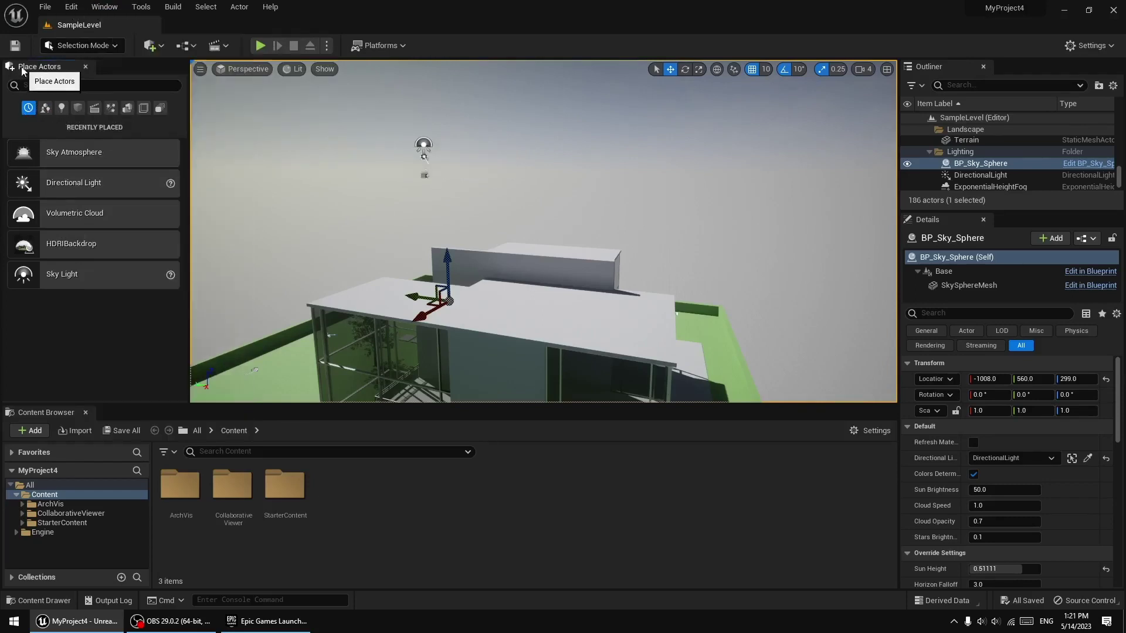
pyautogui.click(87, 68)
pyautogui.click(105, 7)
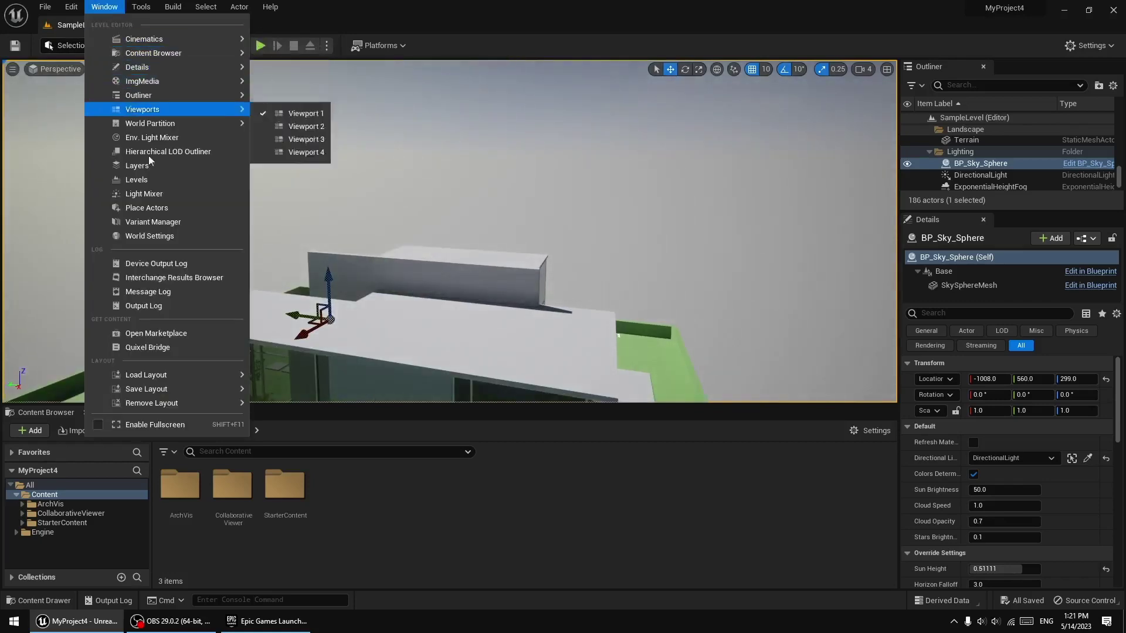
pyautogui.moveTo(104, 6)
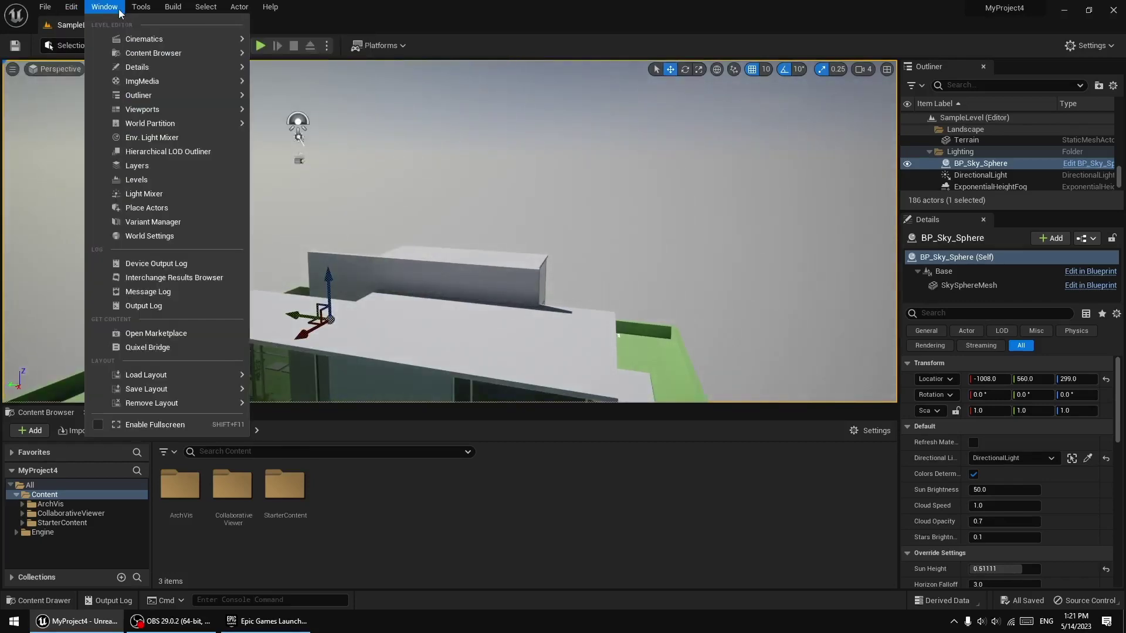
pyautogui.moveTo(234, 389)
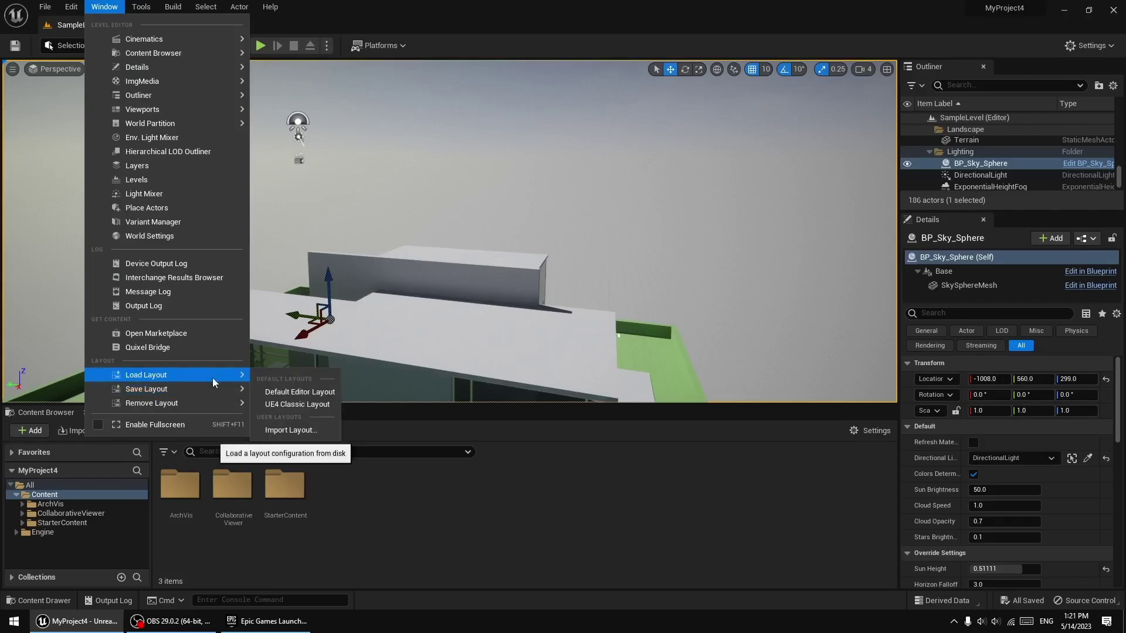
pyautogui.click(296, 390)
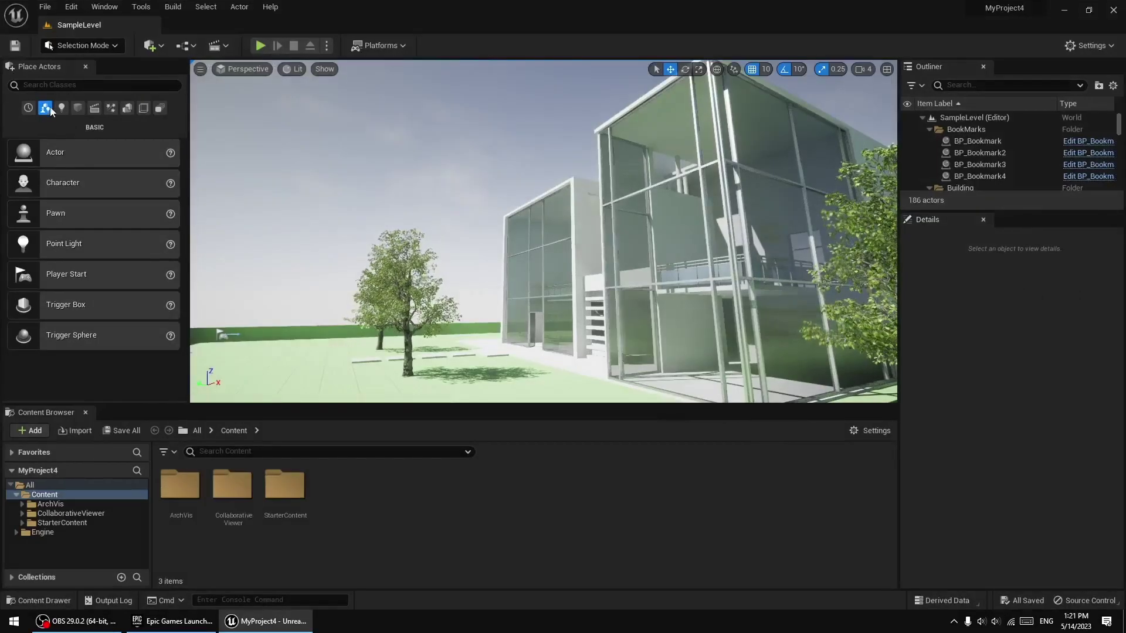
# Step: Try a search in the Quick Add actor list, dismiss it, and raise the camera above the house
pyautogui.click(159, 46)
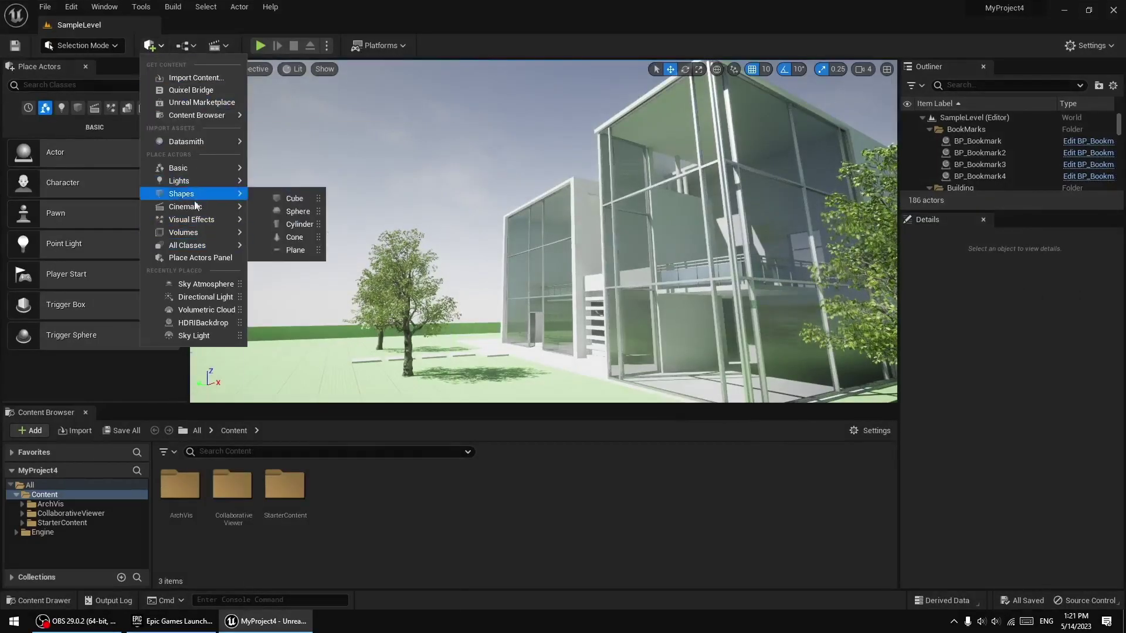
pyautogui.moveTo(197, 209)
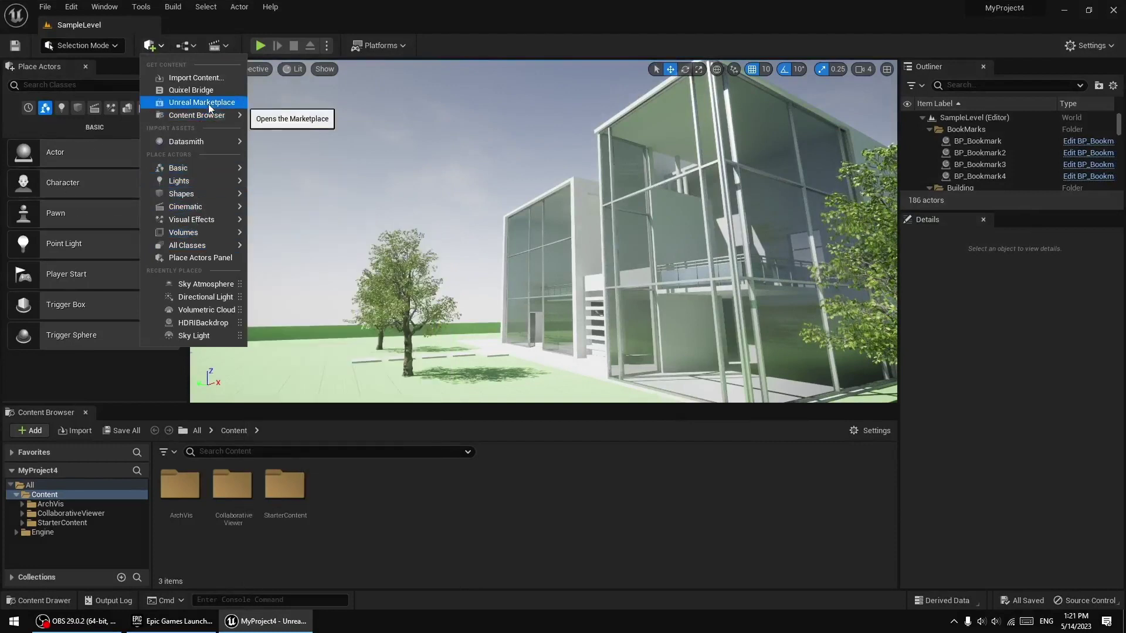
pyautogui.write('fd')
pyautogui.press('BackSpace')
pyautogui.press('BackSpace')
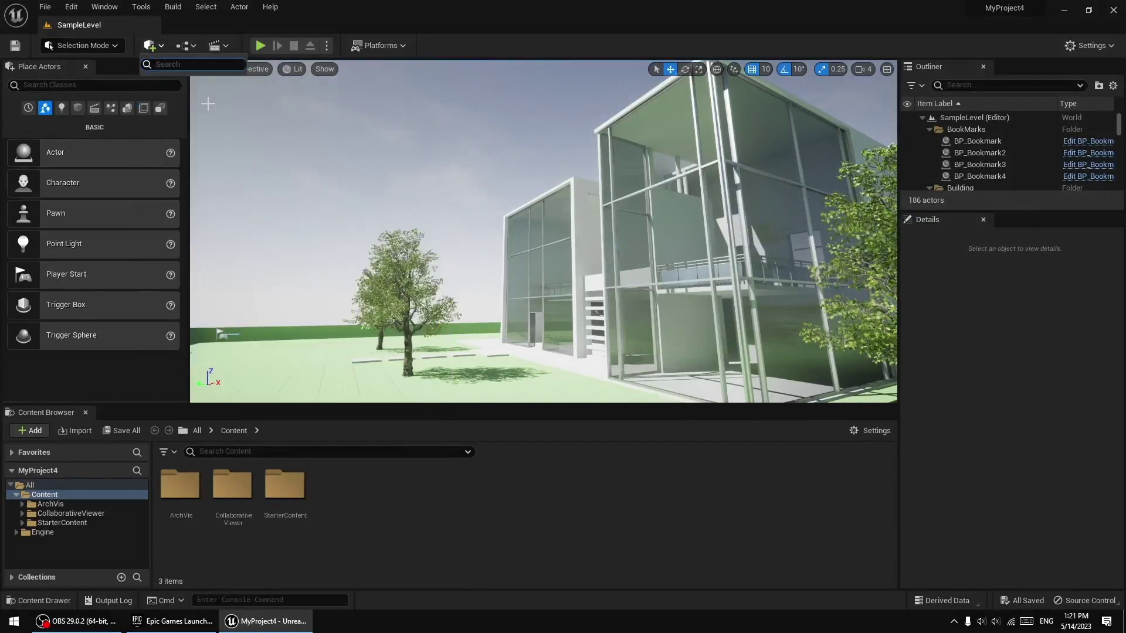
pyautogui.click(57, 125)
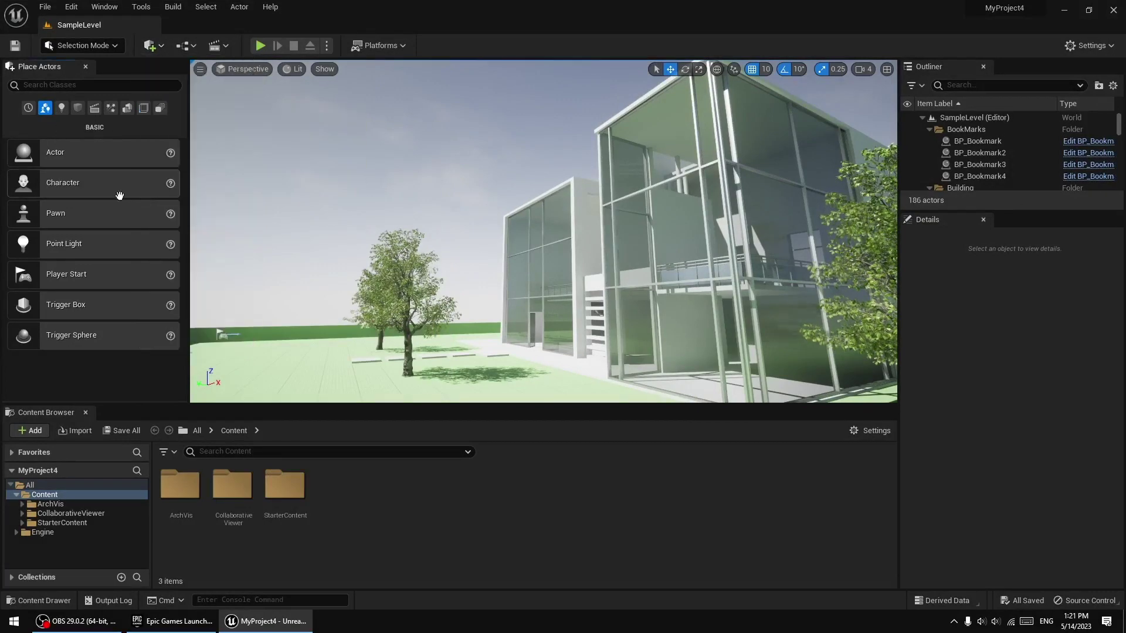
pyautogui.moveTo(528, 235); pyautogui.dragTo(587, 264, button='right')
pyautogui.moveTo(341, 194); pyautogui.dragTo(342, 198, button='right')
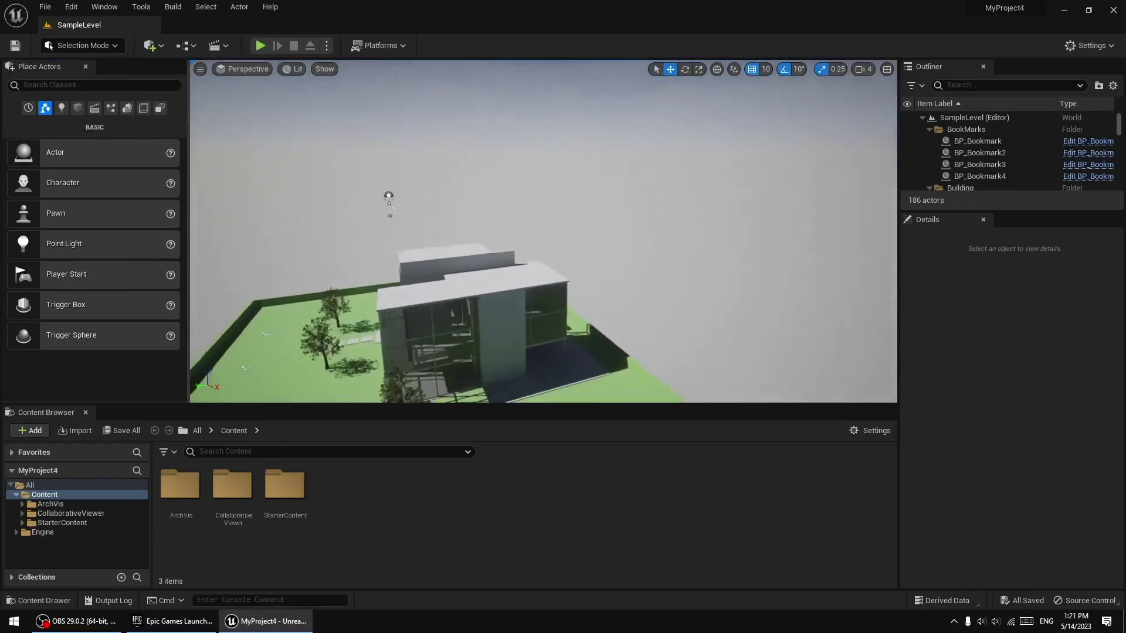
# Step: Delete the SkyLight, DirectionalLight and ExponentialHeightFog actors, confirming the light deletion
pyautogui.click(382, 197)
pyautogui.press('f')
pyautogui.moveTo(434, 212); pyautogui.dragTo(517, 226, button='right')
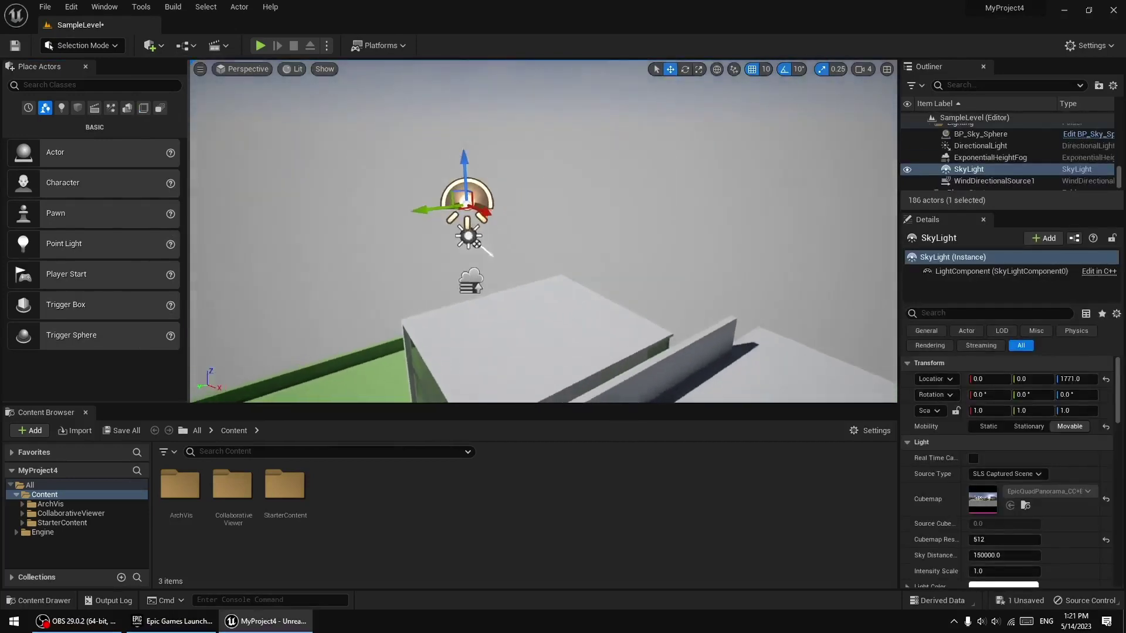
pyautogui.press('Delete')
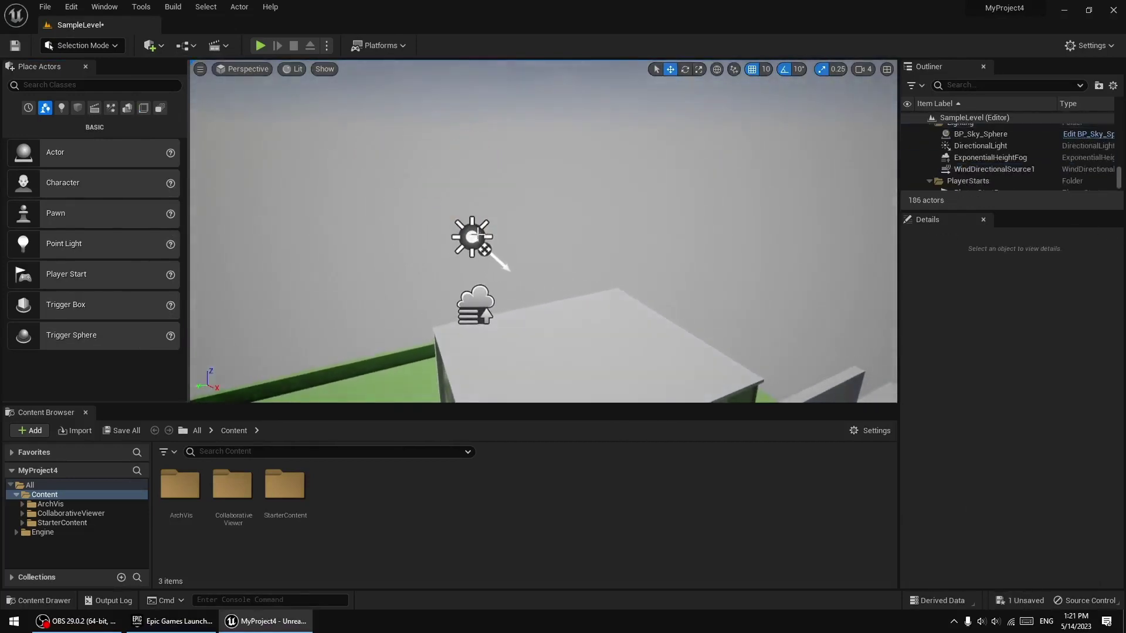
pyautogui.click(472, 237)
pyautogui.press('Delete')
pyautogui.click(612, 354)
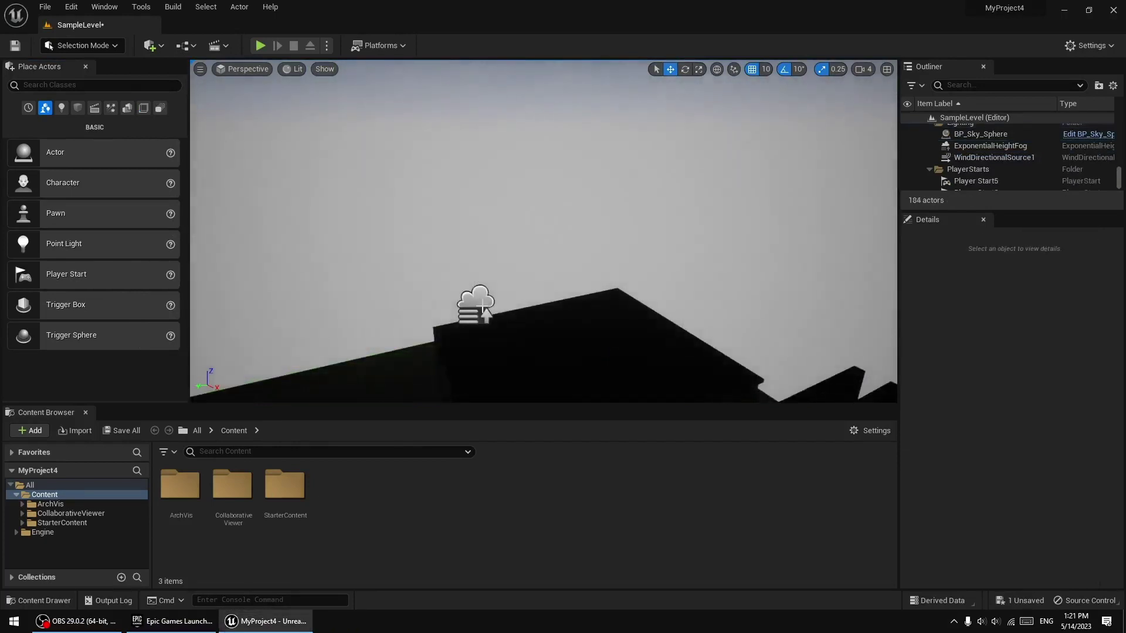
pyautogui.click(472, 305)
pyautogui.press('Delete')
# Step: Delete BP_Sky_Sphere, undoing once before removing it for good
pyautogui.moveTo(535, 280); pyautogui.dragTo(508, 242, button='right')
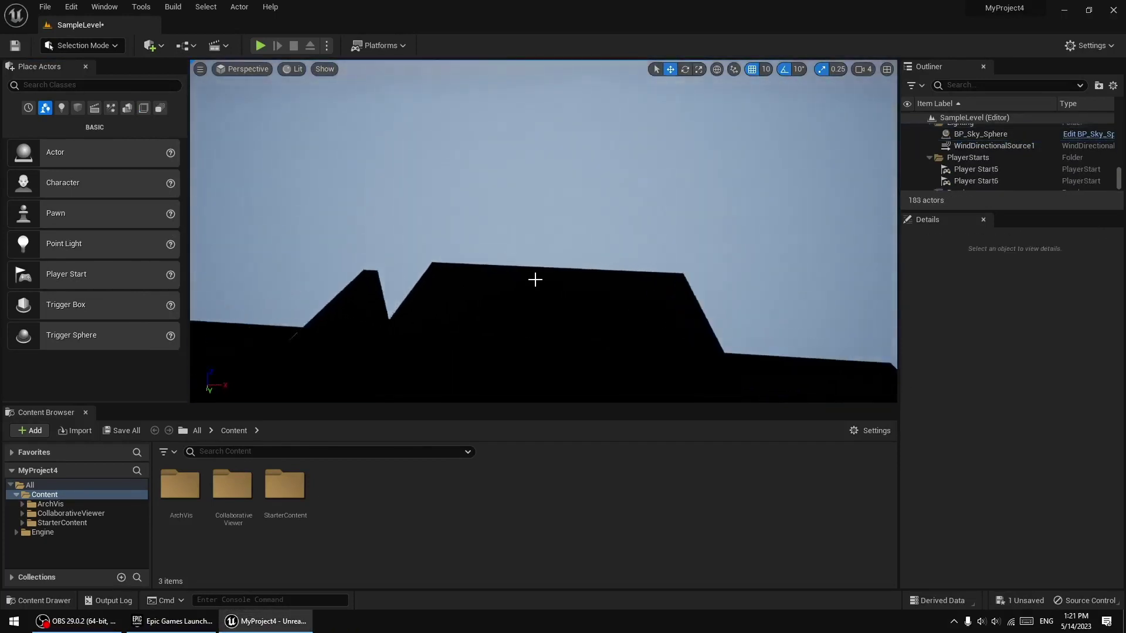
pyautogui.moveTo(426, 137); pyautogui.dragTo(697, 211, button='right')
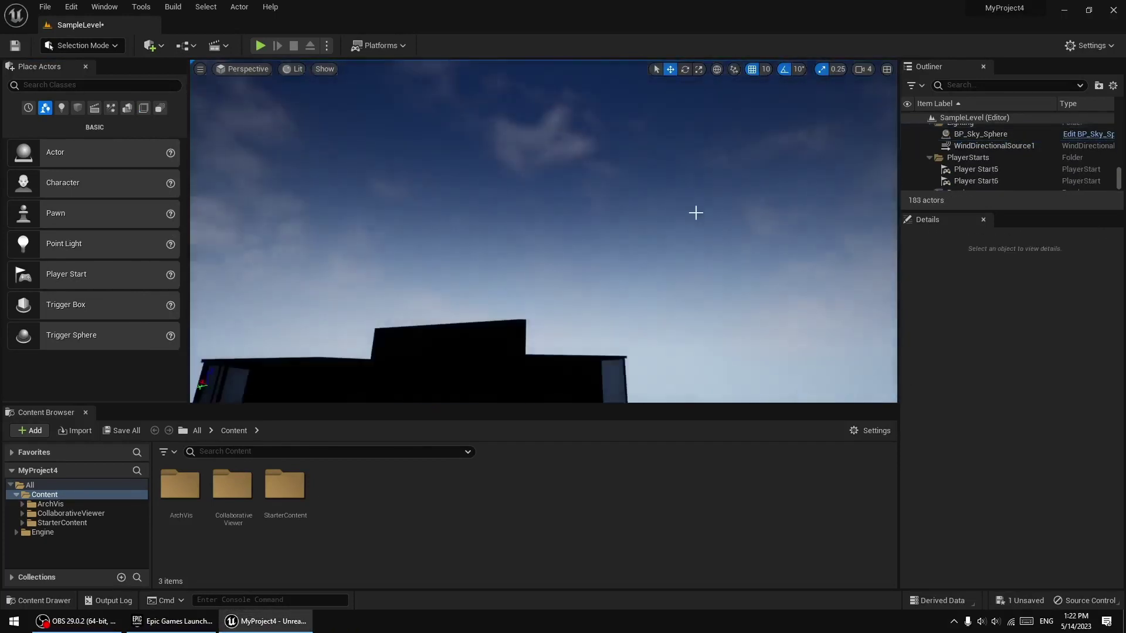
pyautogui.click(701, 244)
pyautogui.press('Delete')
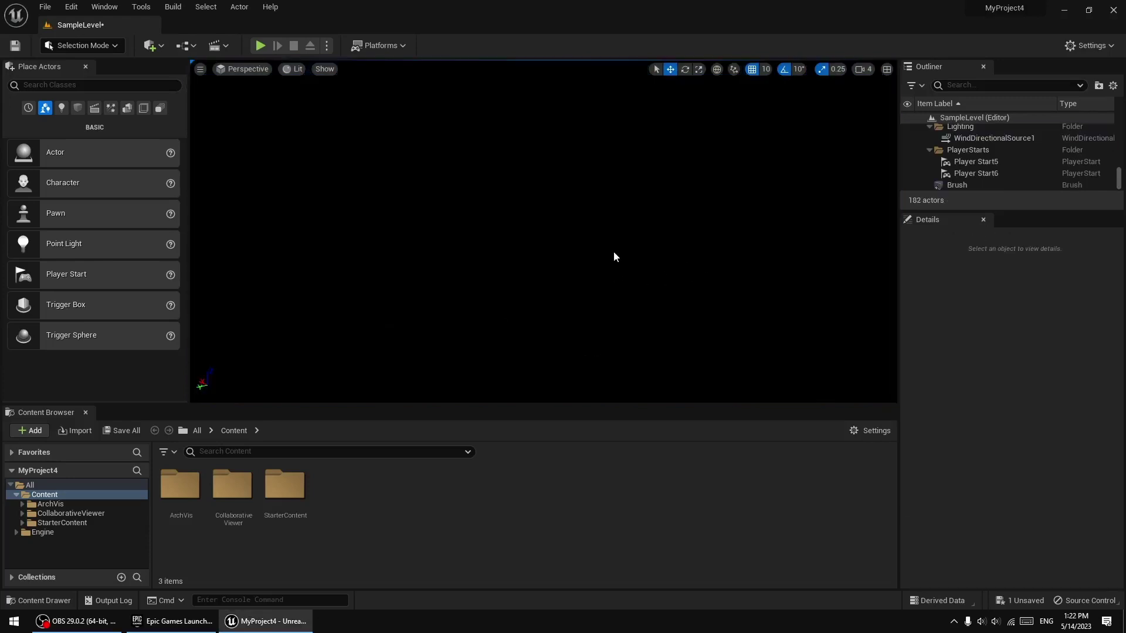
pyautogui.hotkey('ctrl', 'z')
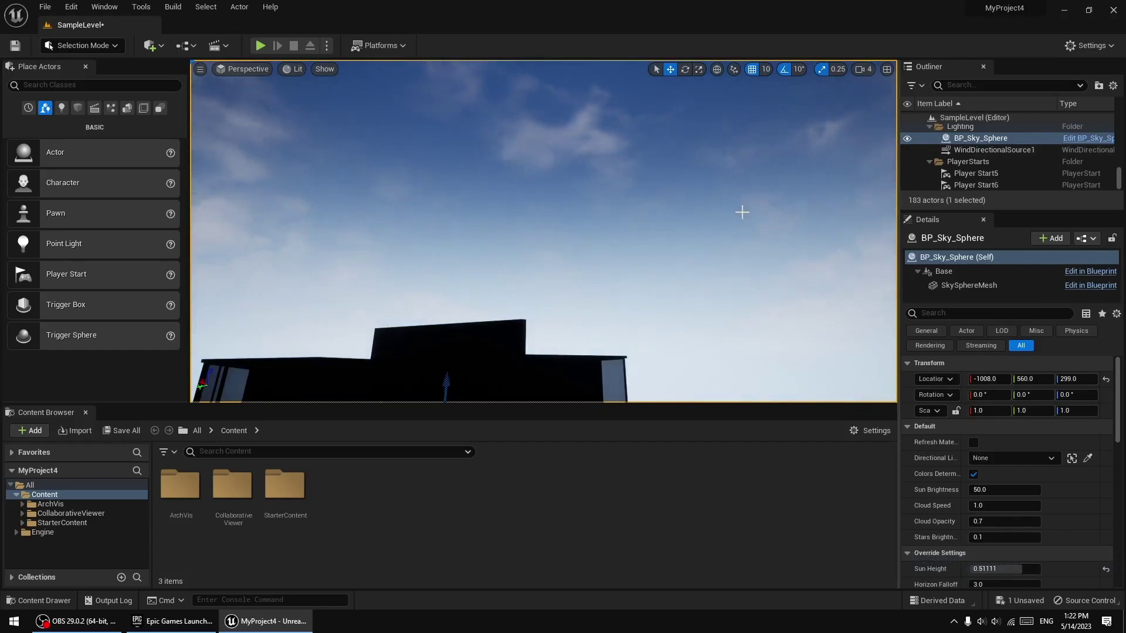
pyautogui.moveTo(727, 226); pyautogui.dragTo(698, 212, button='right')
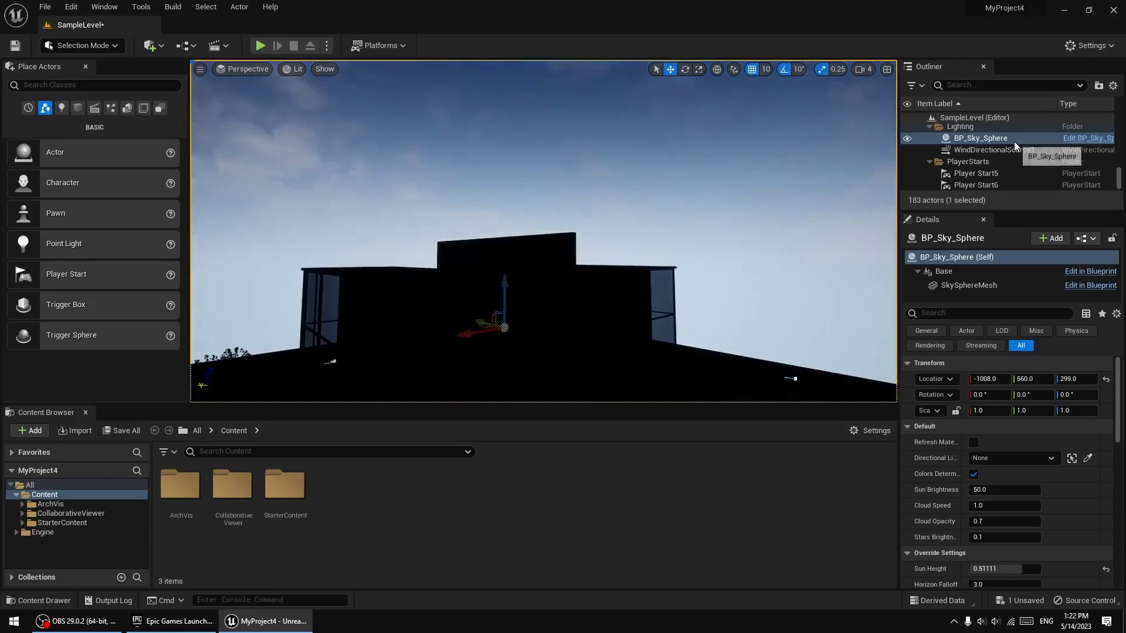
pyautogui.moveTo(844, 204); pyautogui.dragTo(836, 187, button='right')
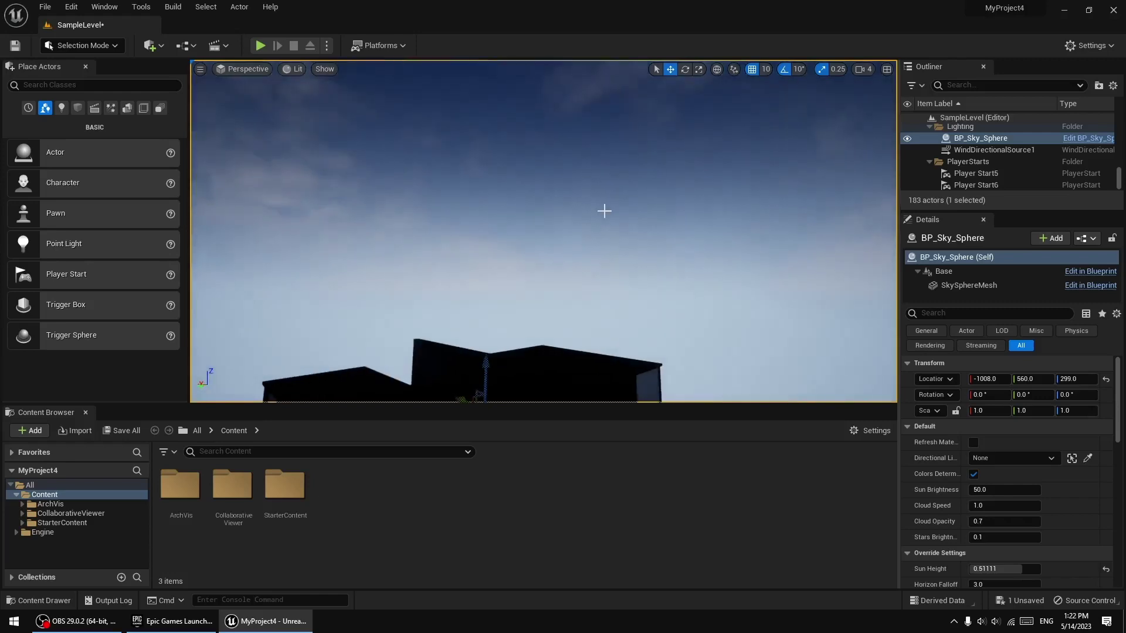
pyautogui.press('Delete')
# Step: Switch the viewport to Unlit and fly inside the glass house
pyautogui.click(291, 69)
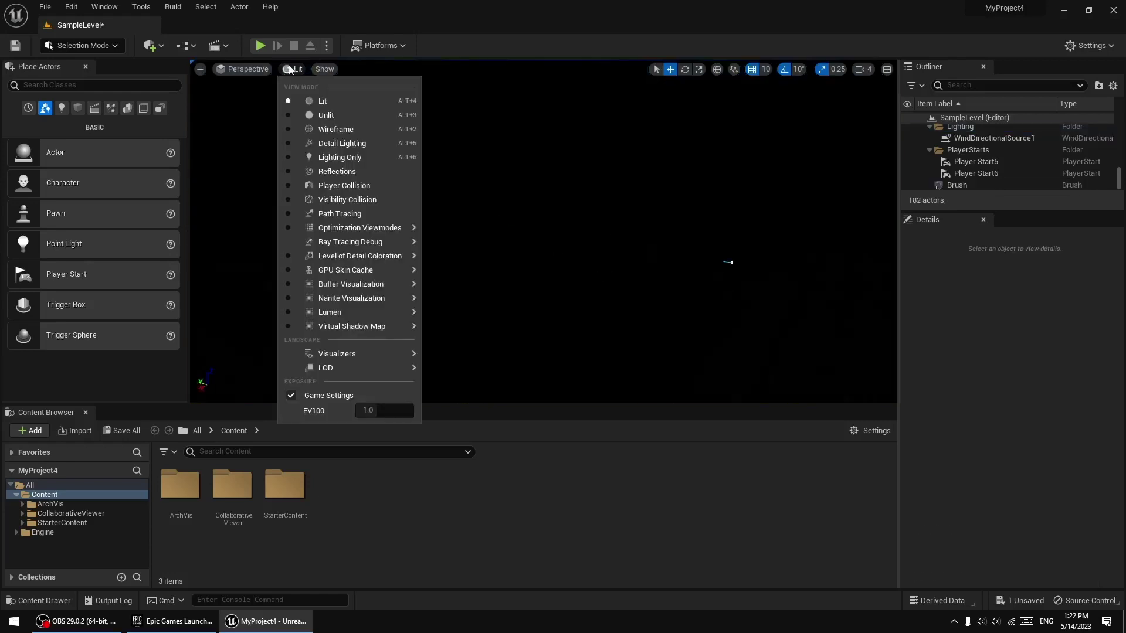
pyautogui.click(311, 113)
pyautogui.scroll(3, 583, 209)
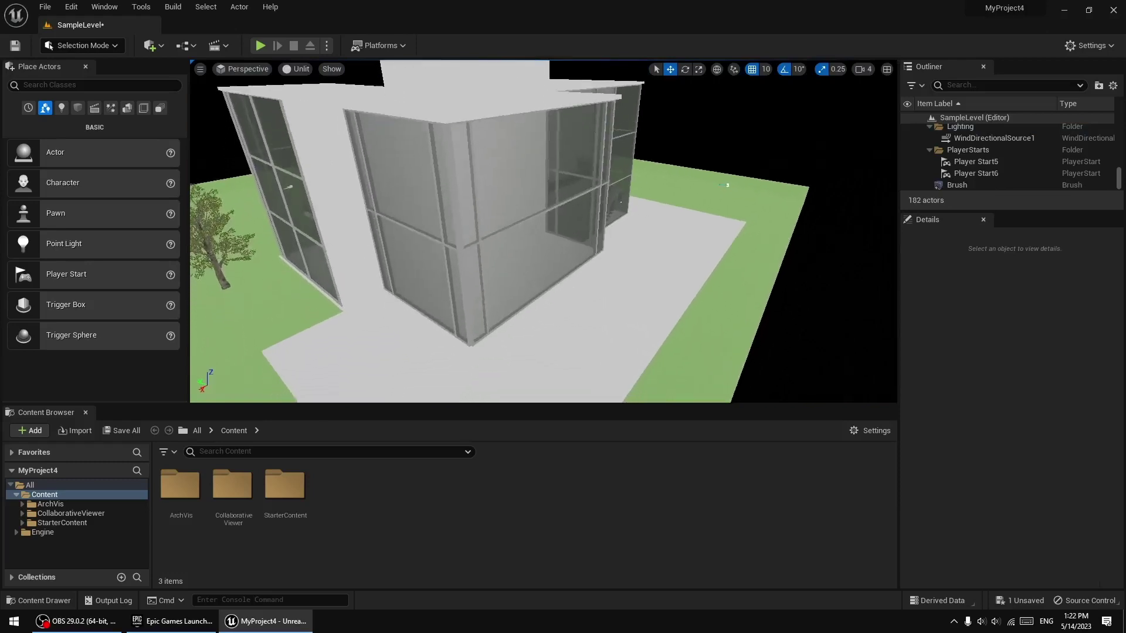
pyautogui.scroll(3, 575, 211)
pyautogui.scroll(2, 576, 211)
pyautogui.moveTo(575, 211); pyautogui.dragTo(528, 223, button='right')
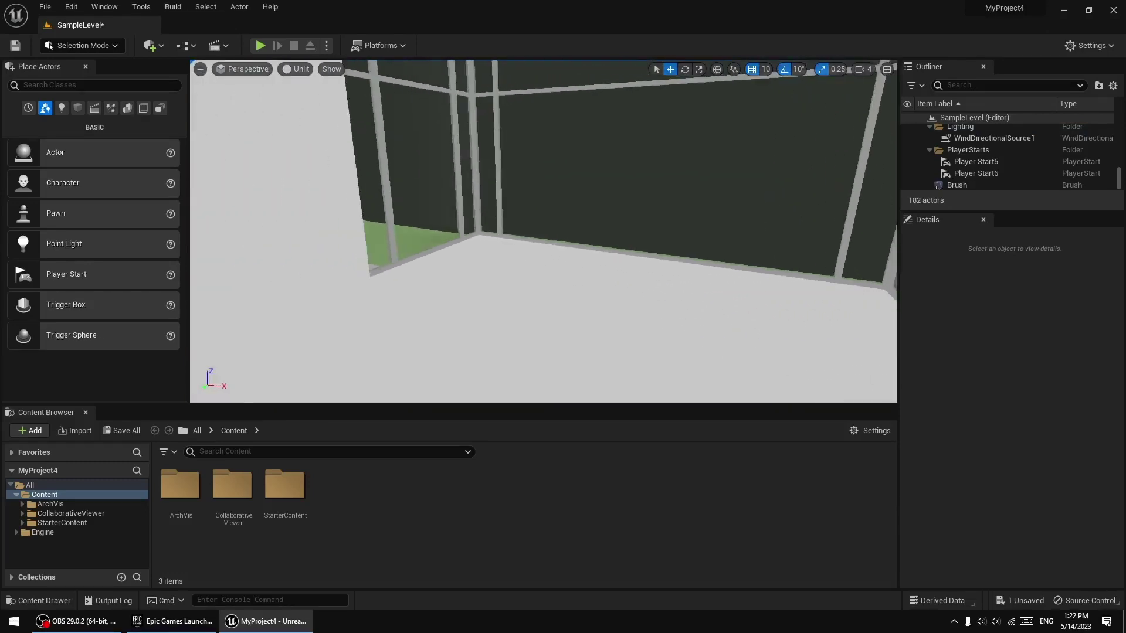
pyautogui.moveTo(527, 223); pyautogui.dragTo(518, 196, button='right')
# Step: Drop a Character actor into the room in Lit view, then return to Unlit and delete it
pyautogui.click(299, 69)
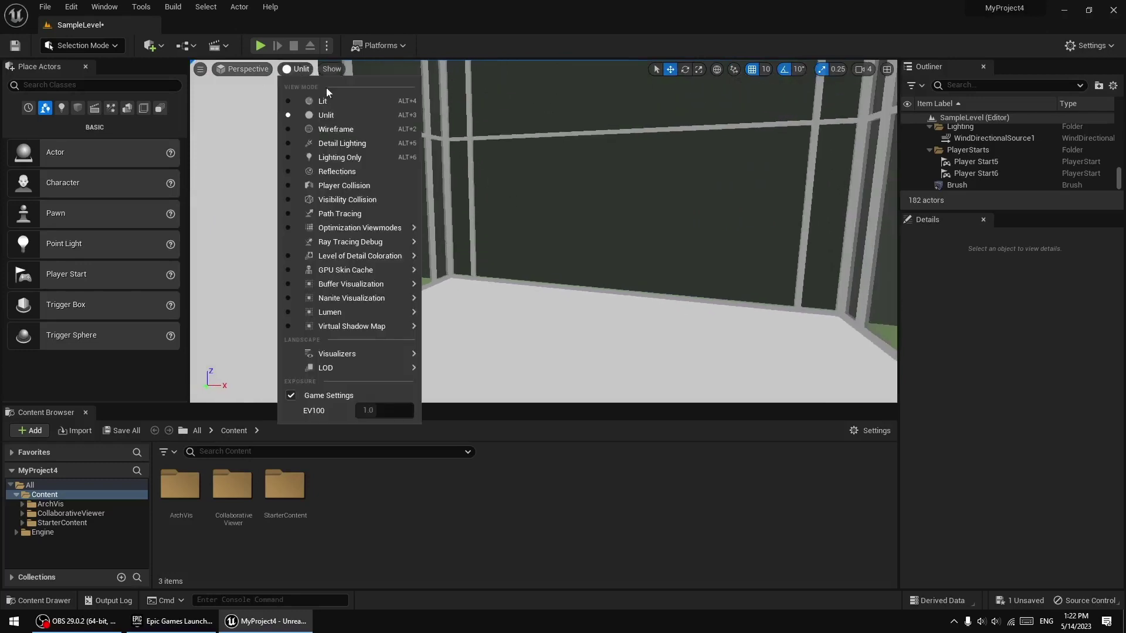
pyautogui.click(319, 101)
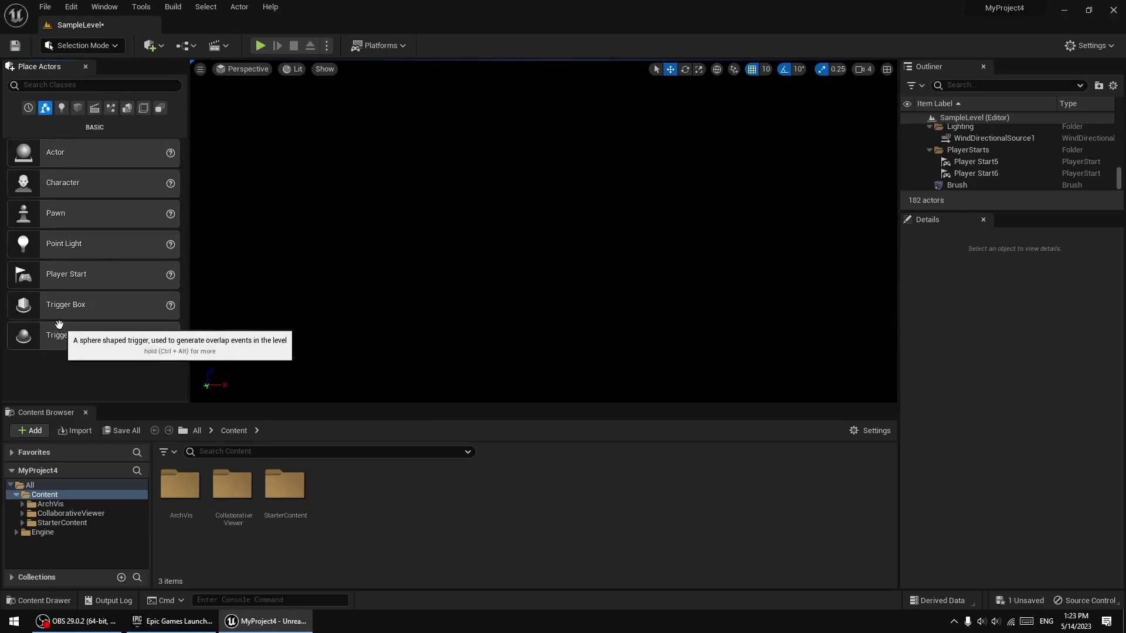
pyautogui.moveTo(74, 184); pyautogui.dragTo(476, 312)
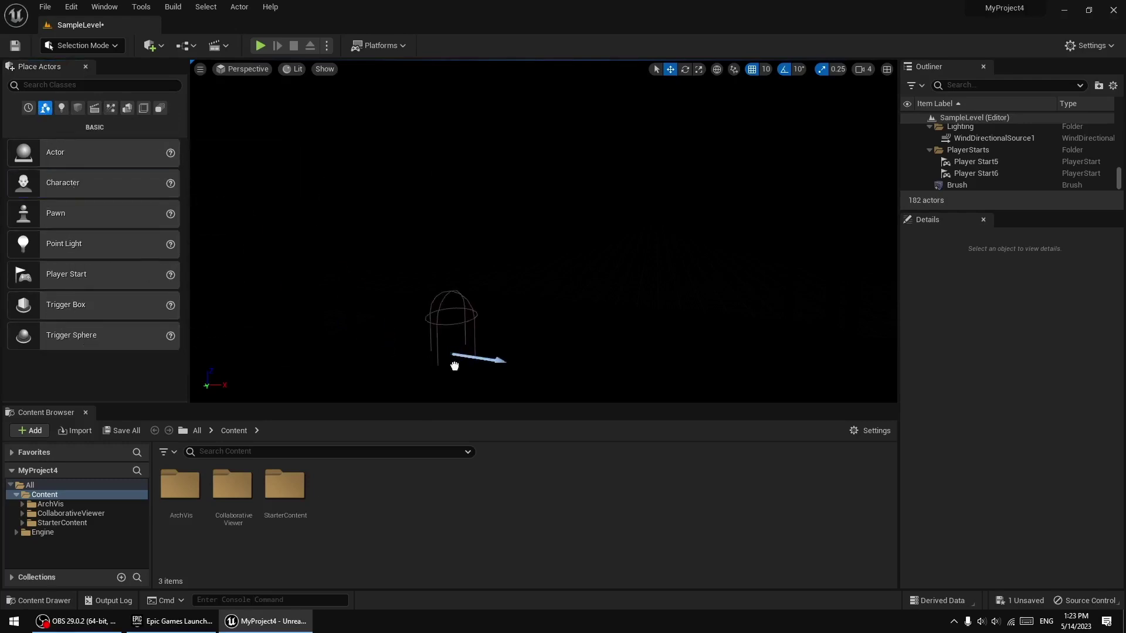
pyautogui.click(297, 69)
pyautogui.click(320, 113)
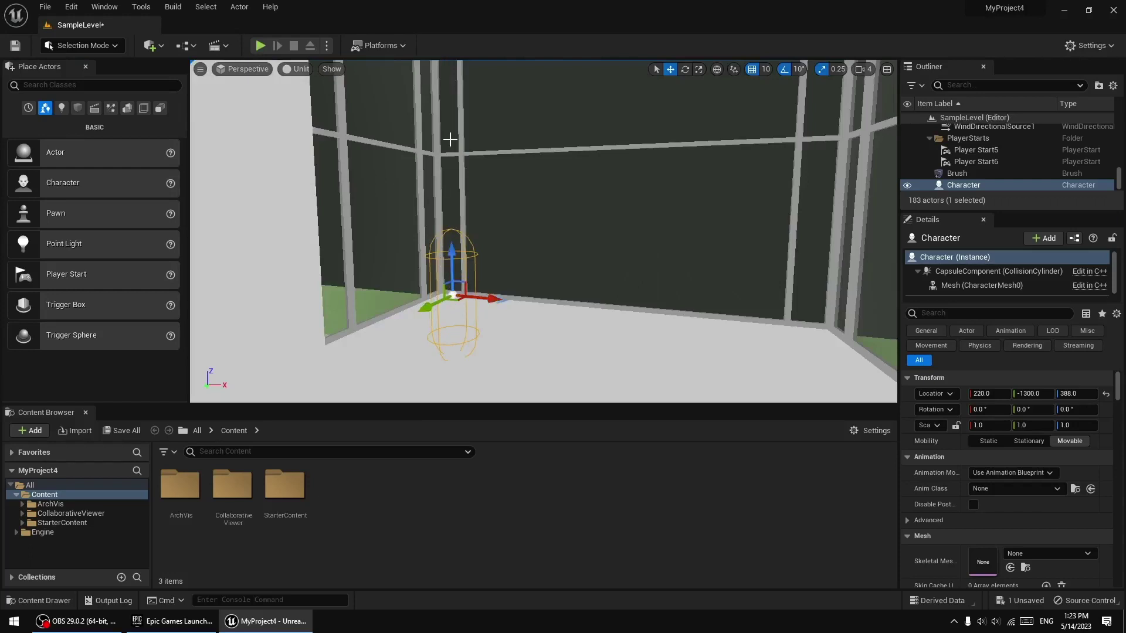
pyautogui.press('Delete')
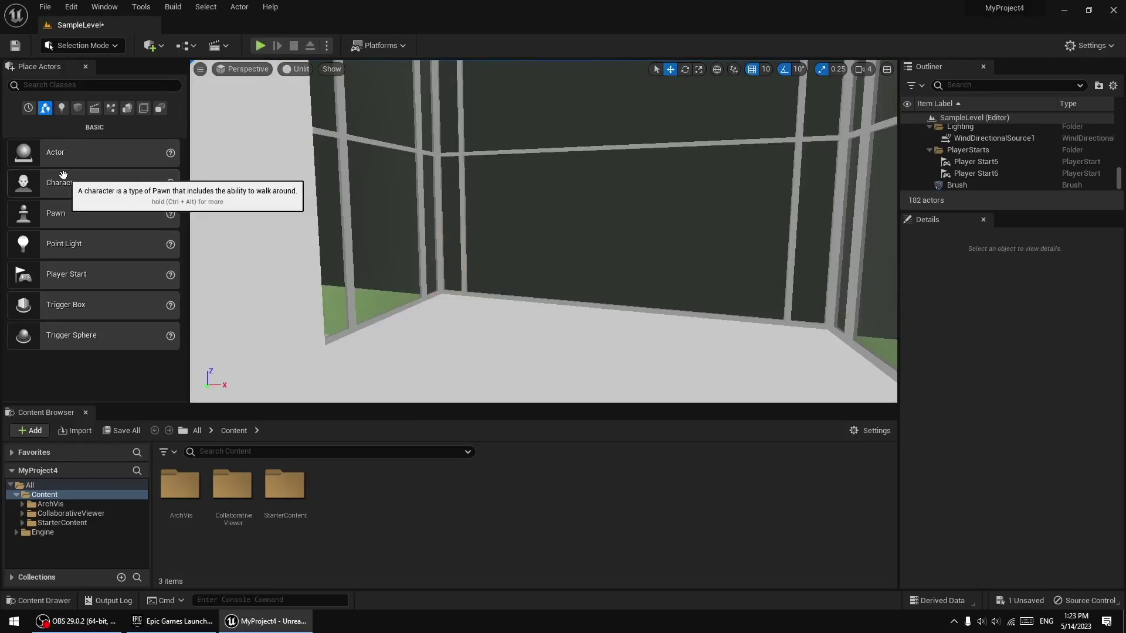
# Step: Show the Lights category in Place Actors and set the viewport to Lit
pyautogui.click(62, 110)
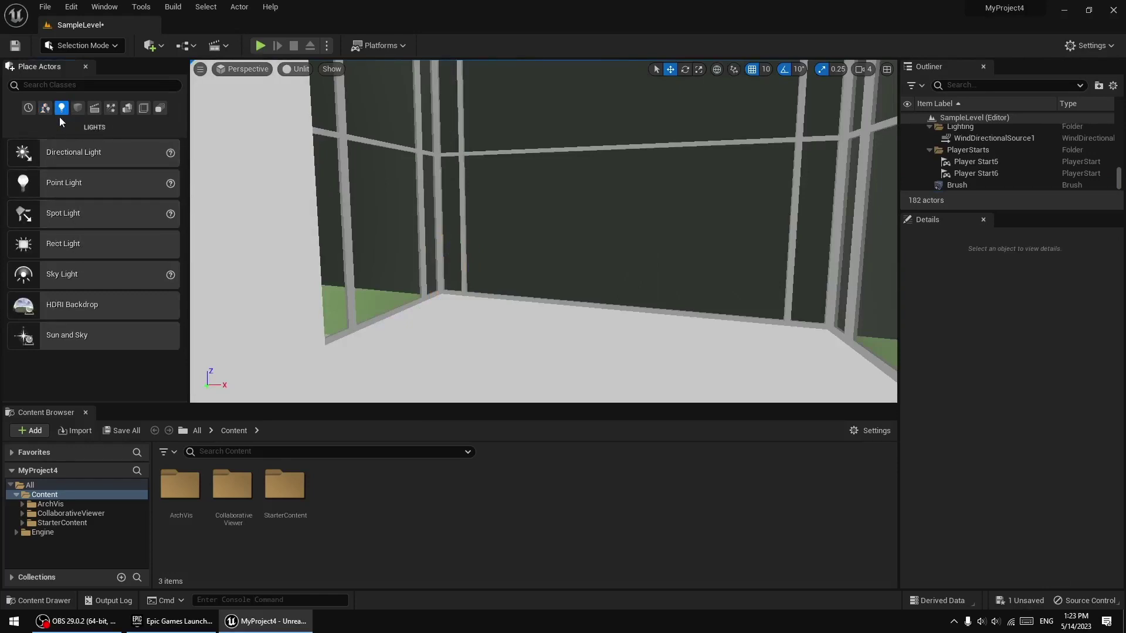
pyautogui.click(324, 69)
pyautogui.click(308, 70)
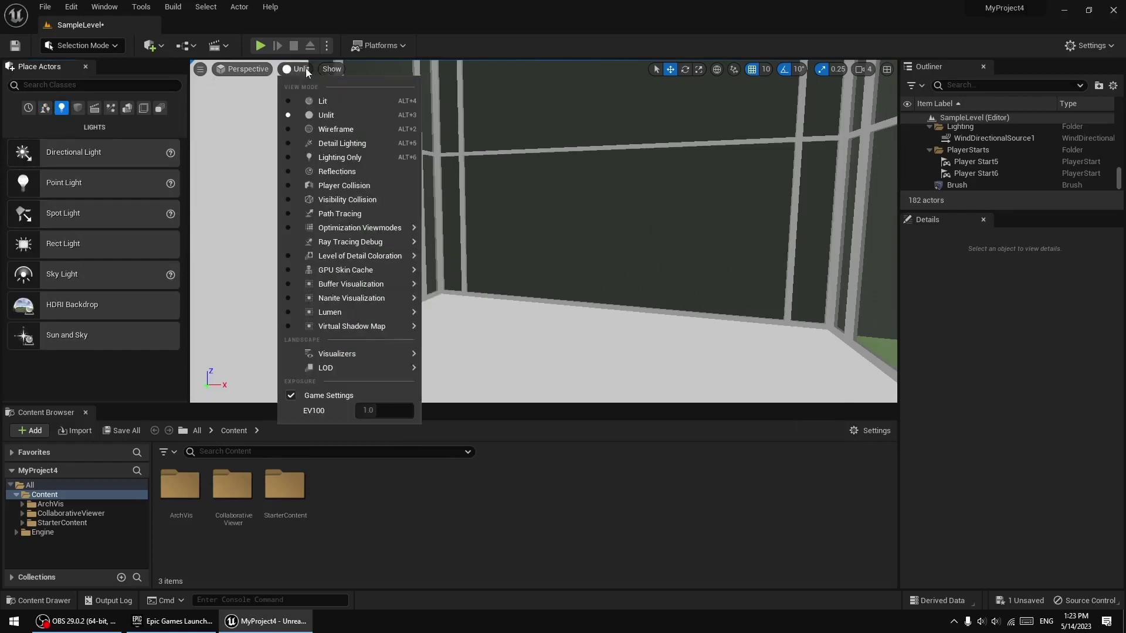
pyautogui.click(322, 97)
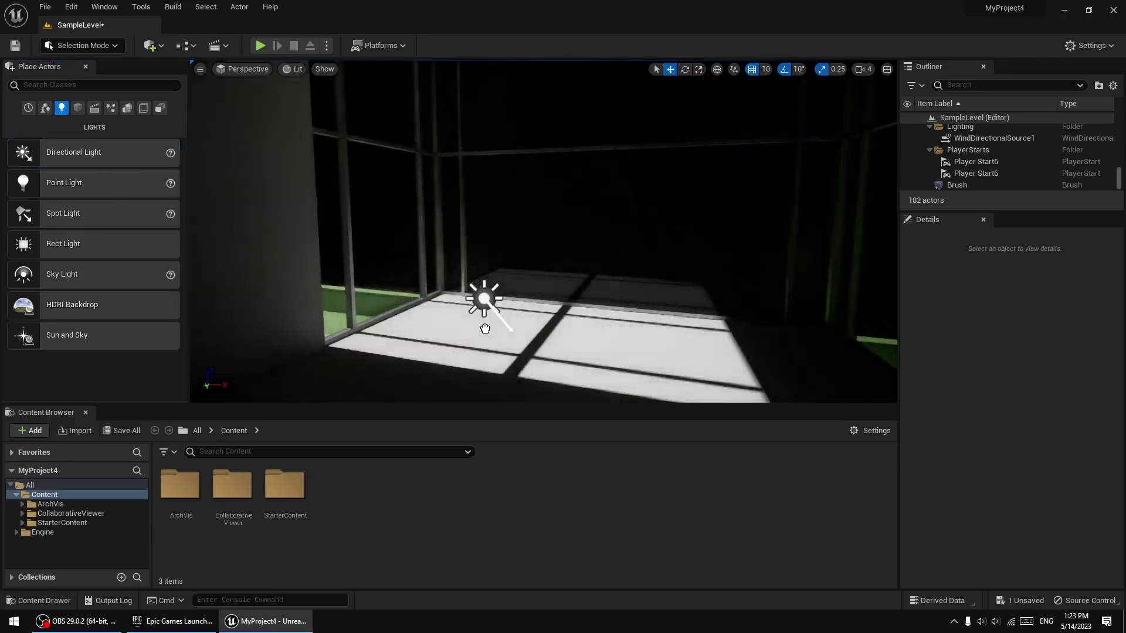
# Step: Try a Directional Light in the room, then replace it with a Point Light
pyautogui.moveTo(81, 154); pyautogui.dragTo(481, 302)
pyautogui.moveTo(481, 302)
pyautogui.mouseDown(button='right')
pyautogui.moveTo(528, 342)
pyautogui.moveTo(524, 304)
pyautogui.mouseUp(button='right')
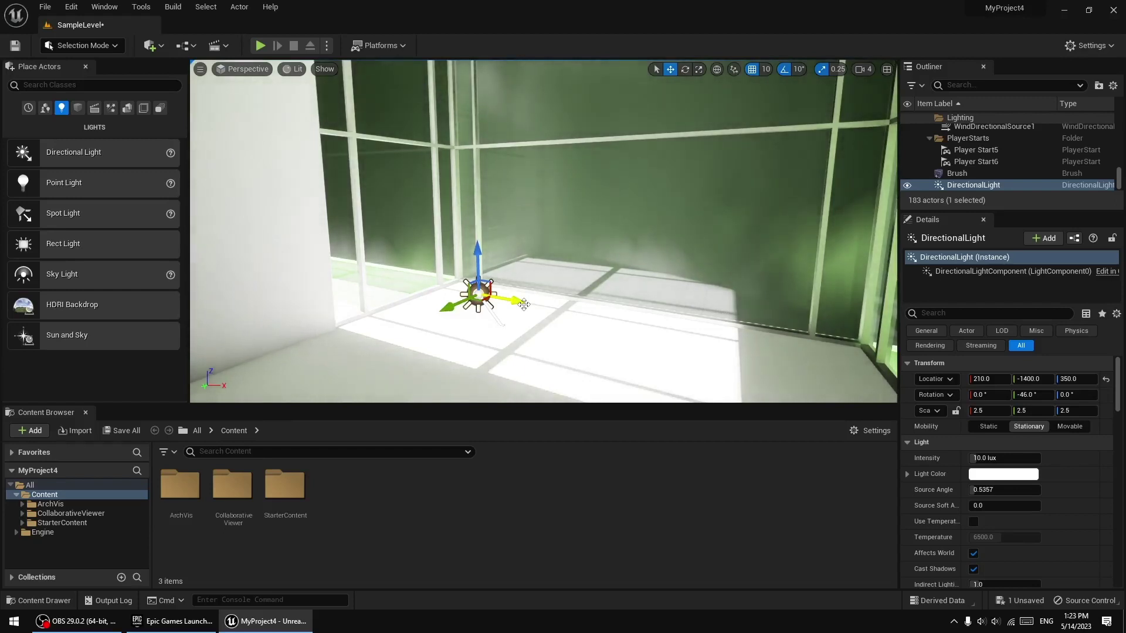
pyautogui.moveTo(524, 304); pyautogui.dragTo(528, 305, button='right')
pyautogui.scroll(-5, 1006, 478)
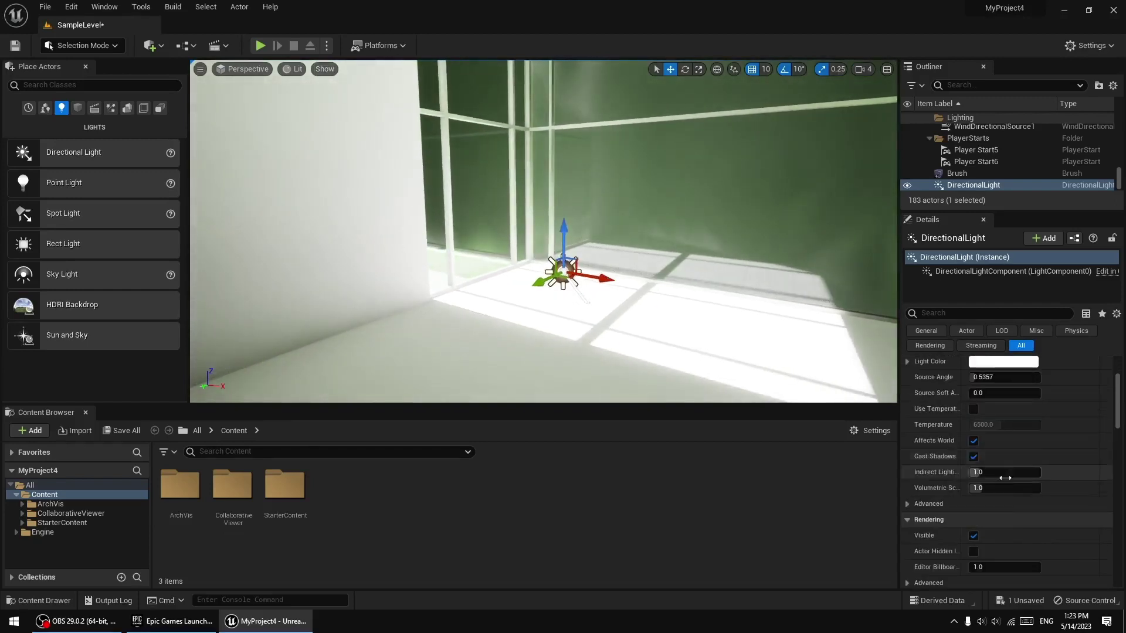
pyautogui.scroll(3, 1005, 478)
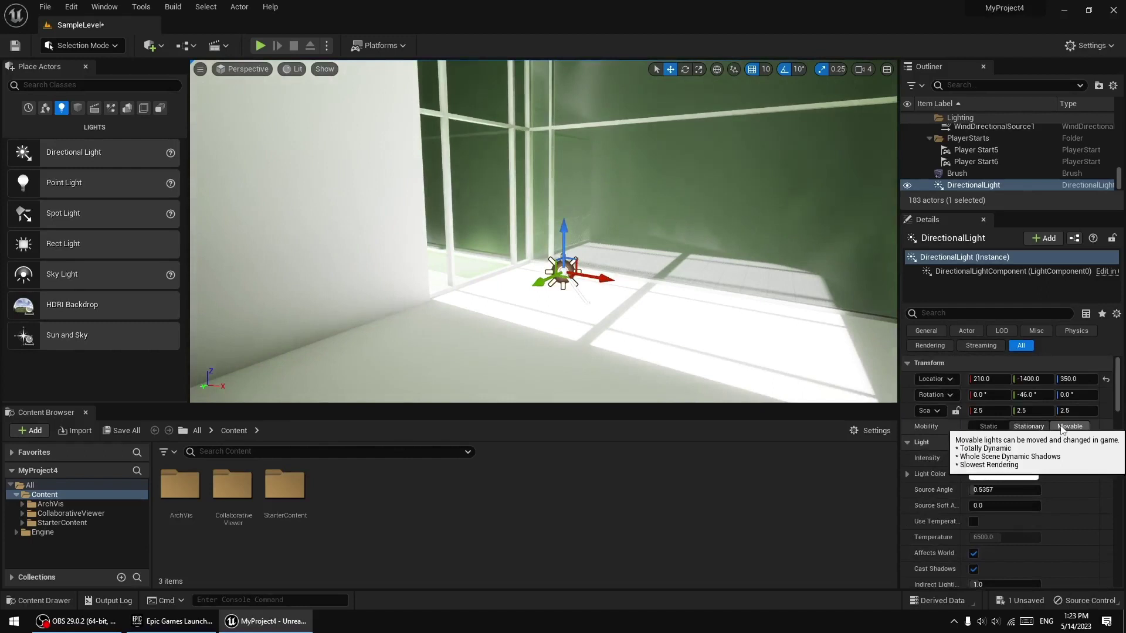
pyautogui.moveTo(701, 300); pyautogui.dragTo(727, 308, button='right')
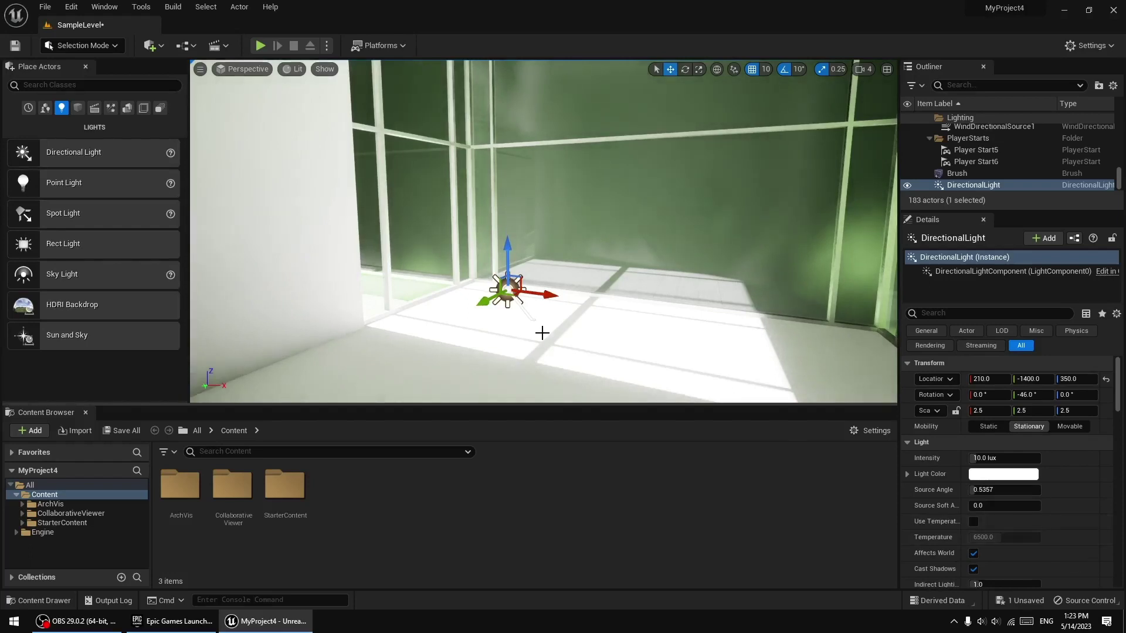
pyautogui.moveTo(504, 312)
pyautogui.mouseDown(button='right')
pyautogui.moveTo(538, 252)
pyautogui.moveTo(554, 287)
pyautogui.moveTo(616, 312)
pyautogui.mouseUp(button='right')
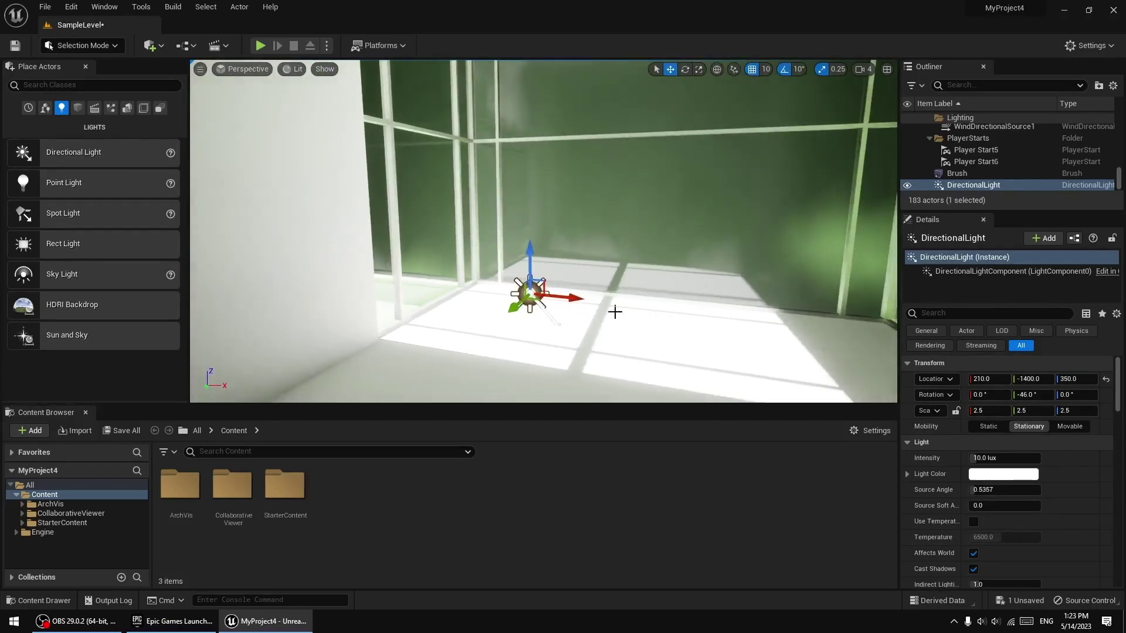
pyautogui.press('Delete')
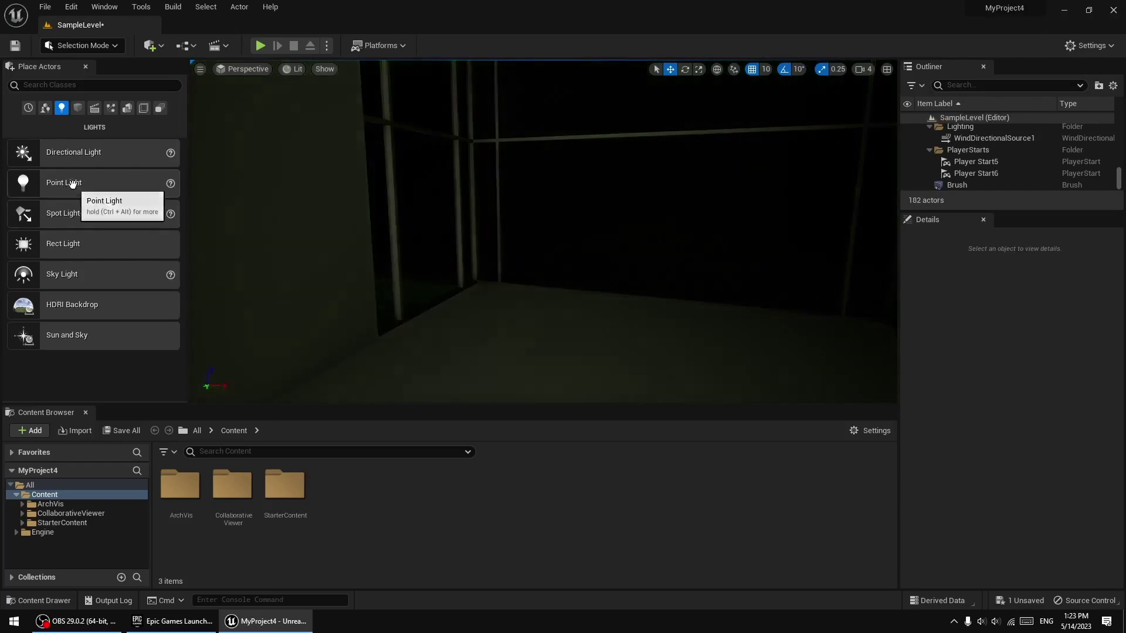
pyautogui.moveTo(72, 184); pyautogui.dragTo(564, 320)
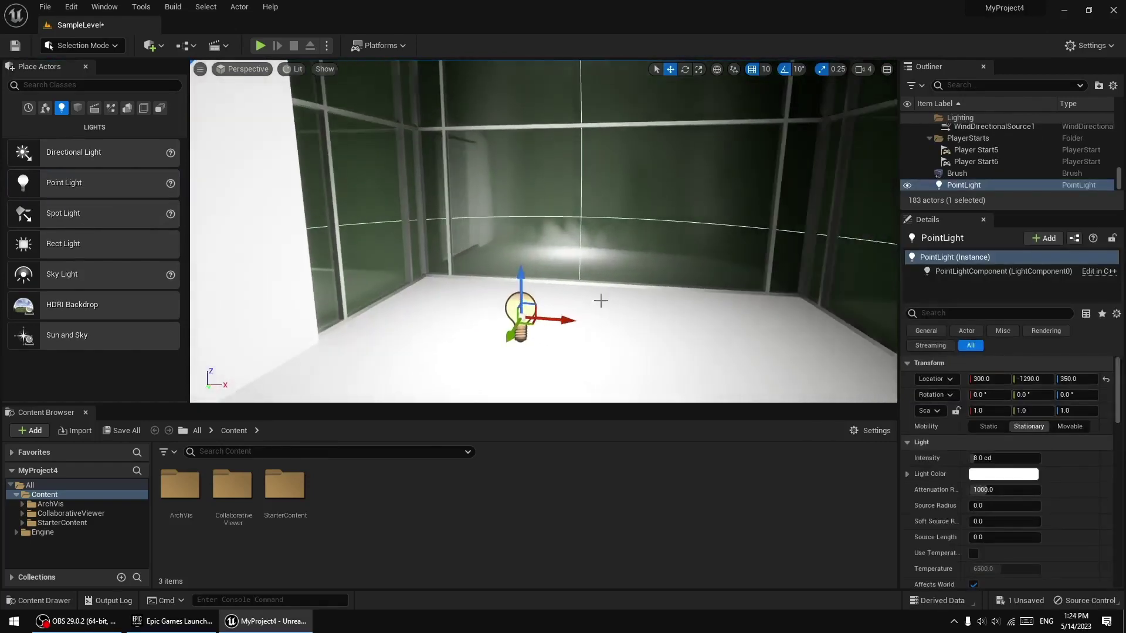
# Step: Raise the Point Light to Z 580 and dim it to about 1.93 cd
pyautogui.moveTo(601, 301); pyautogui.dragTo(580, 270, button='right')
pyautogui.moveTo(580, 258); pyautogui.dragTo(593, 88)
pyautogui.moveTo(593, 88)
pyautogui.mouseDown(button='right')
pyautogui.moveTo(516, 94)
pyautogui.moveTo(762, 100)
pyautogui.mouseUp(button='right')
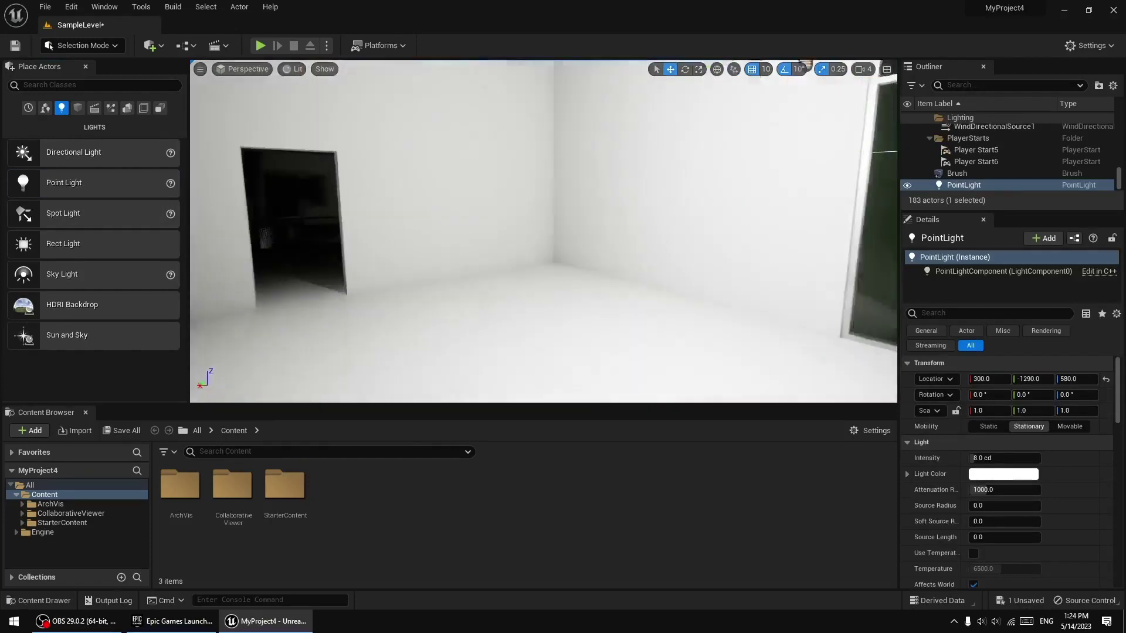
pyautogui.moveTo(762, 99)
pyautogui.mouseDown(button='right')
pyautogui.moveTo(543, 218)
pyautogui.moveTo(596, 374)
pyautogui.moveTo(639, 385)
pyautogui.mouseUp(button='right')
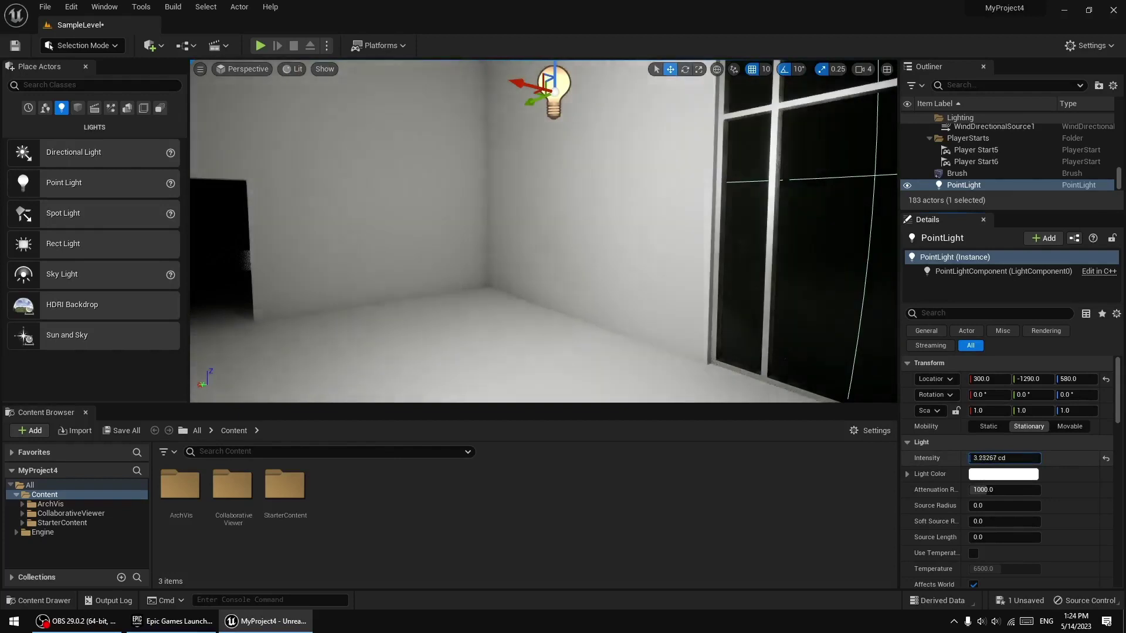
pyautogui.moveTo(1004, 458); pyautogui.dragTo(817, 412)
# Step: Lower the Point Light to Z 490 and slide it sideways along the wall
pyautogui.moveTo(813, 392); pyautogui.dragTo(703, 329, button='right')
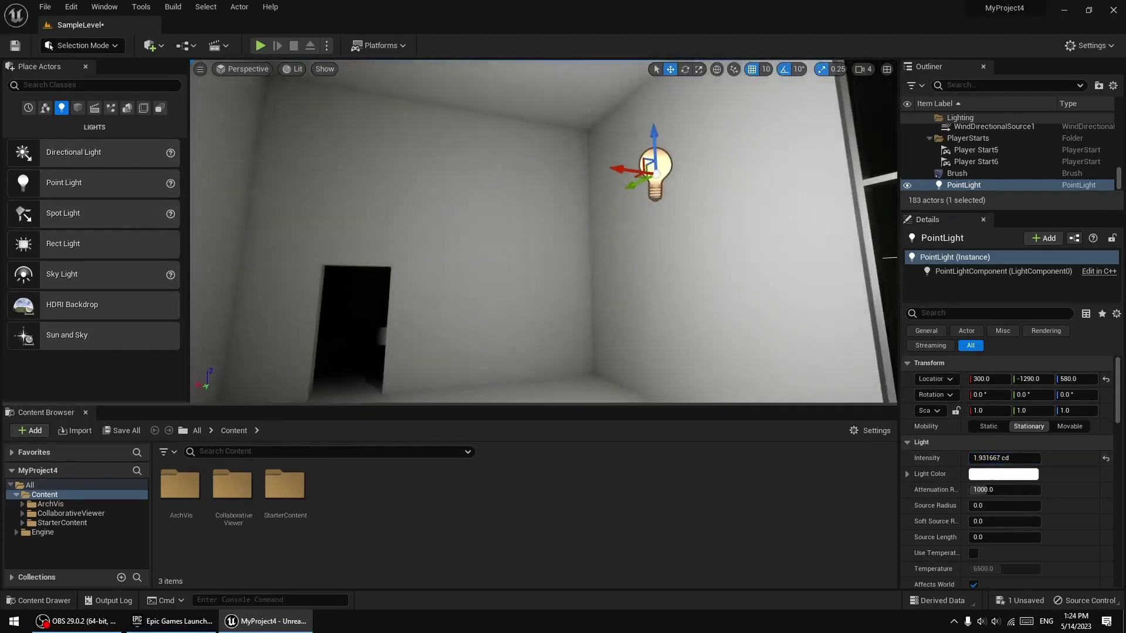
pyautogui.moveTo(563, 294); pyautogui.dragTo(547, 278, button='right')
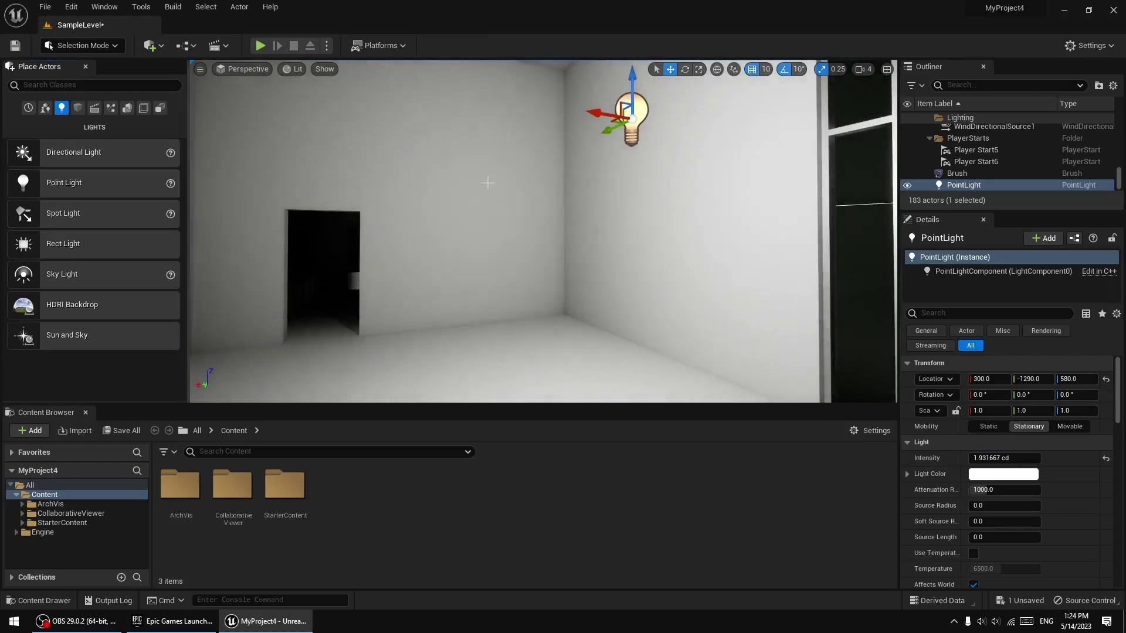
pyautogui.moveTo(554, 176); pyautogui.dragTo(576, 182, button='right')
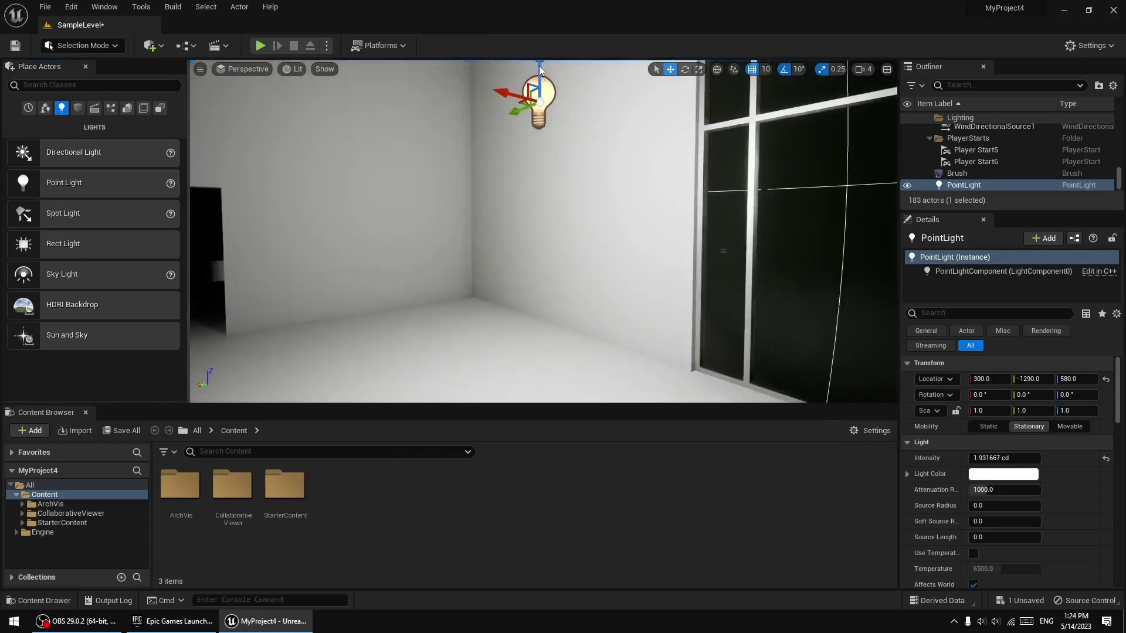
pyautogui.moveTo(540, 69); pyautogui.dragTo(532, 200)
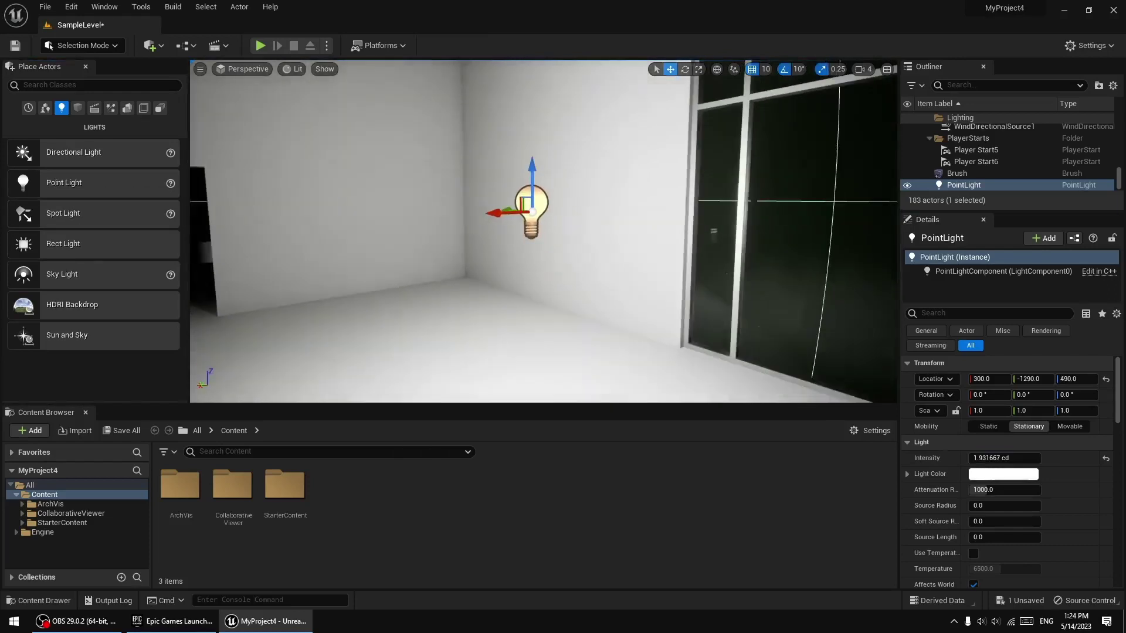
pyautogui.moveTo(508, 208); pyautogui.dragTo(331, 174)
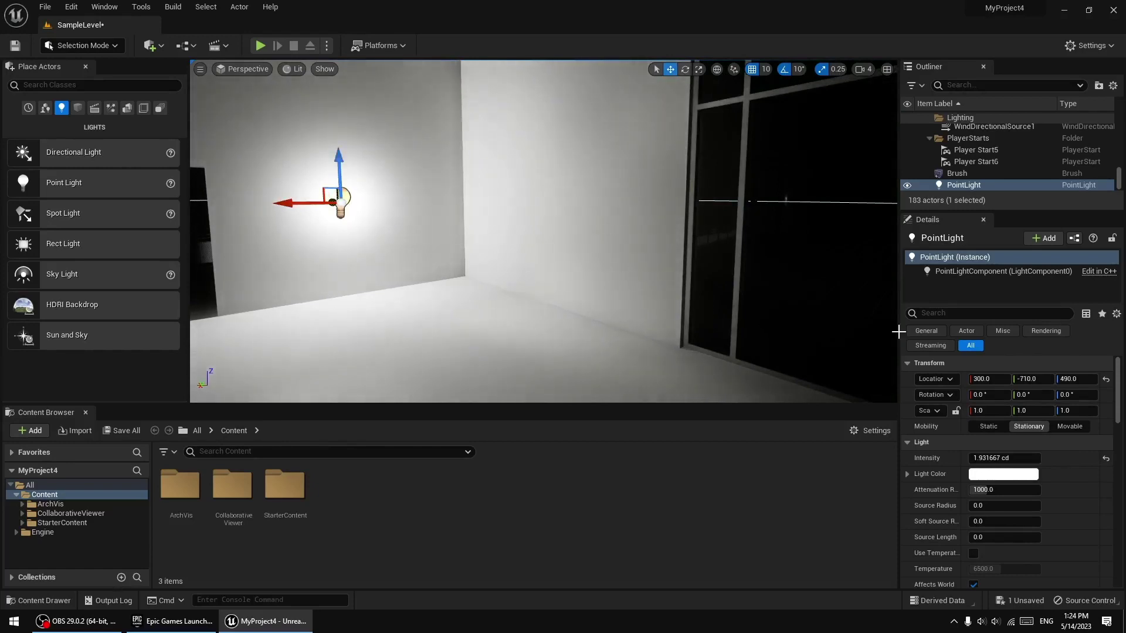
# Step: Shrink the Point Light's attenuation radius to 75 and add a Spot Light to the room
pyautogui.moveTo(1002, 489); pyautogui.dragTo(683, 418)
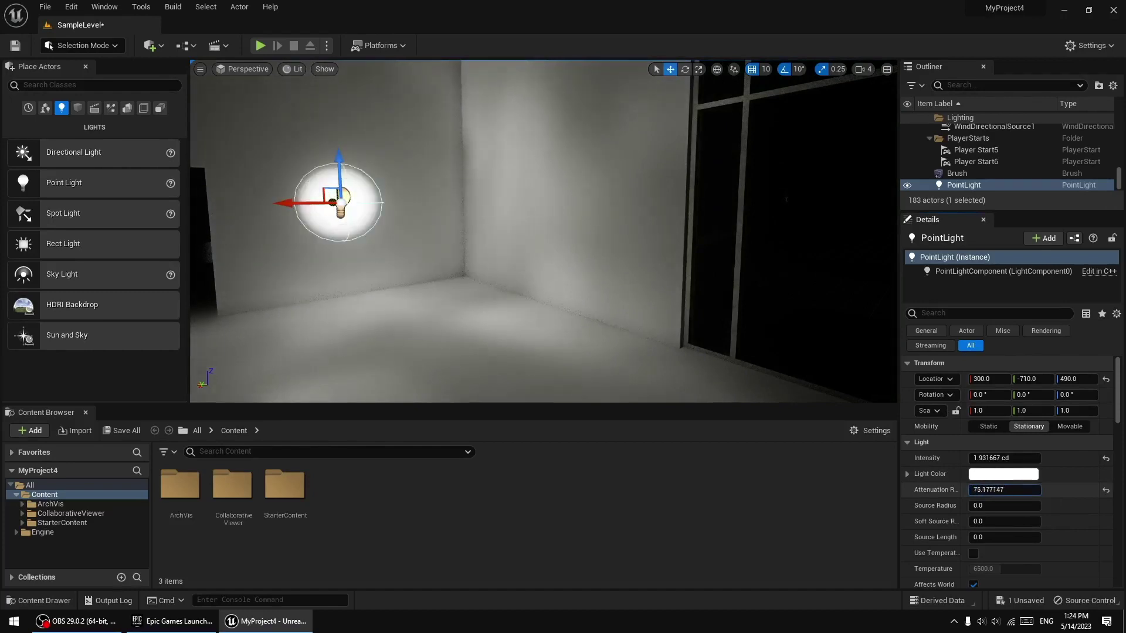
pyautogui.moveTo(680, 376); pyautogui.dragTo(535, 304)
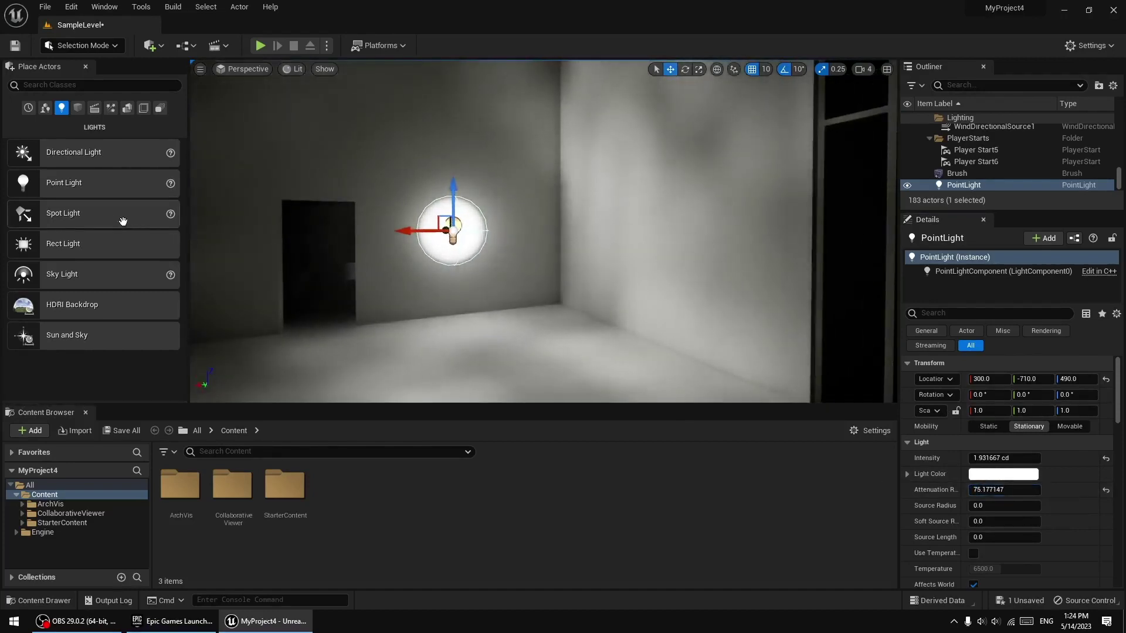
pyautogui.moveTo(64, 213)
pyautogui.mouseDown()
pyautogui.moveTo(587, 322)
pyautogui.moveTo(590, 189)
pyautogui.moveTo(697, 249)
pyautogui.mouseUp()
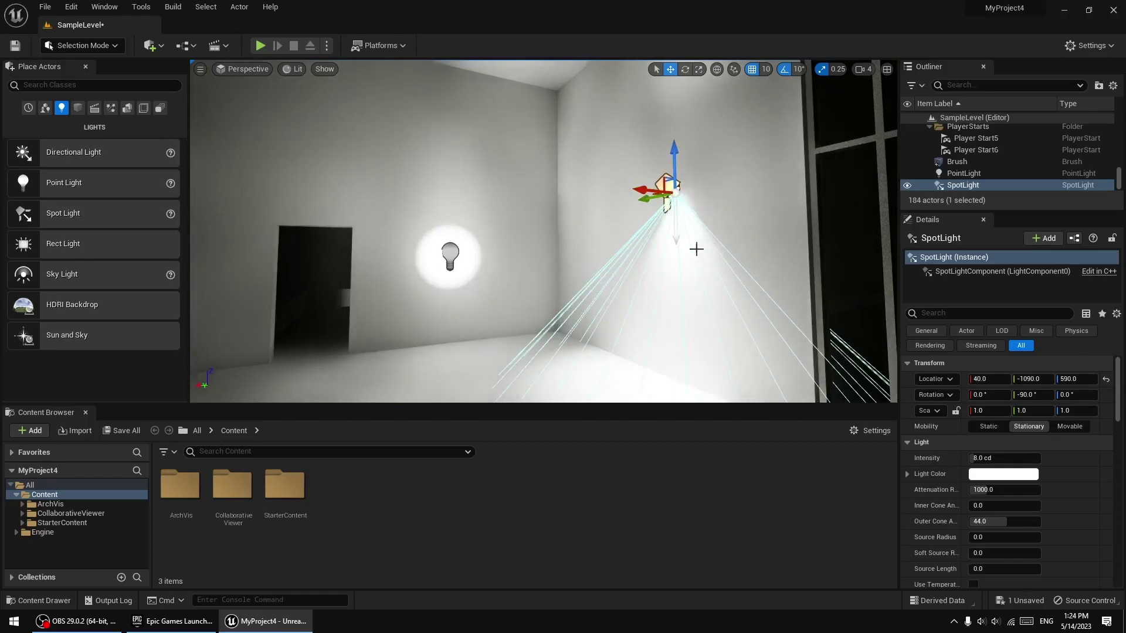
# Step: Delete the Point Light and move the Spot Light to Y -1050, Z 660
pyautogui.click(452, 252)
pyautogui.press('Delete')
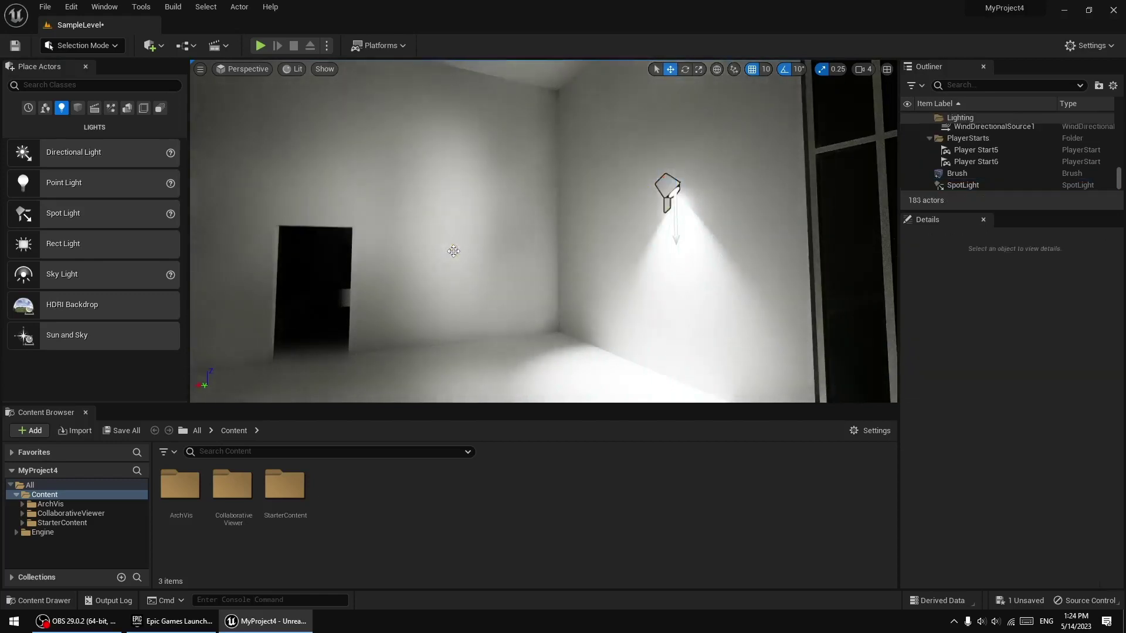
pyautogui.click(669, 186)
pyautogui.moveTo(645, 222); pyautogui.dragTo(641, 228, button='right')
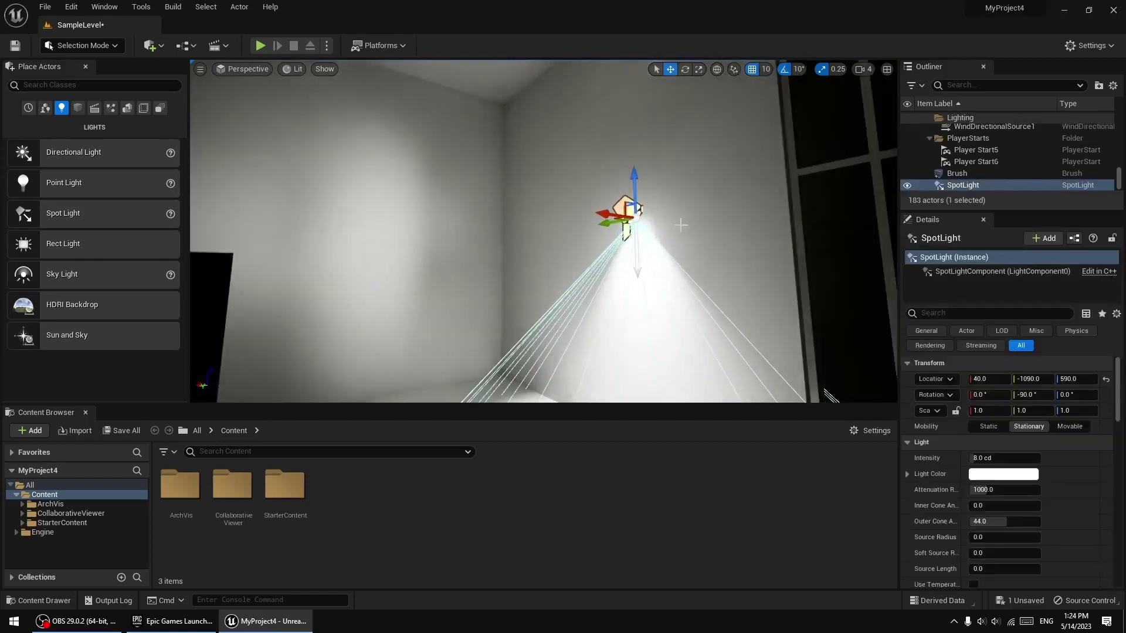
pyautogui.moveTo(555, 210); pyautogui.dragTo(535, 209)
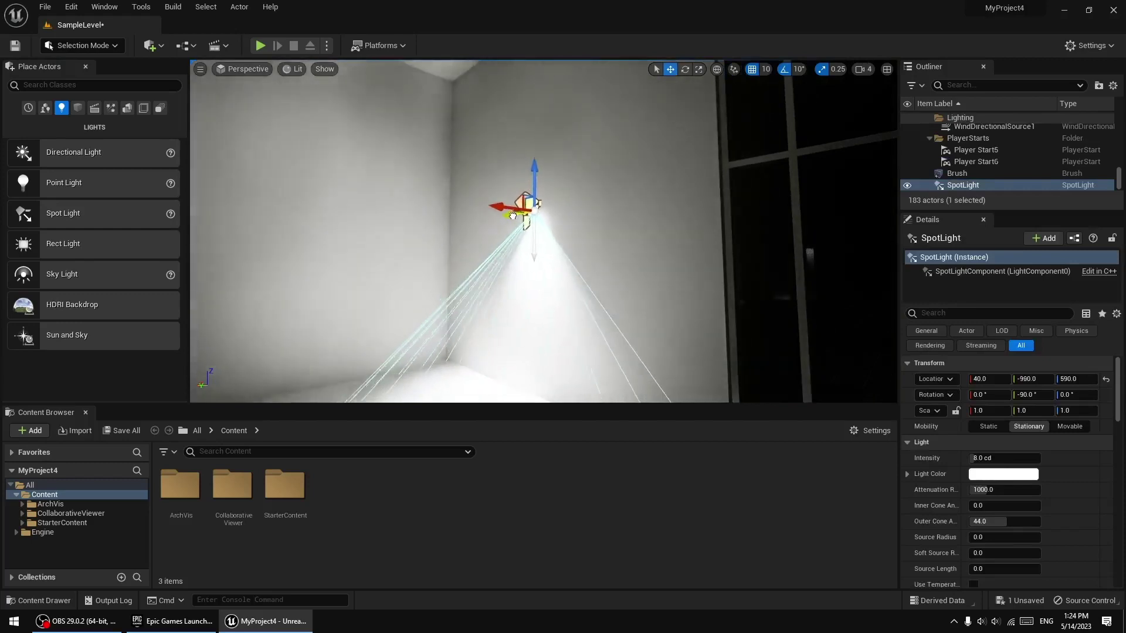
pyautogui.moveTo(558, 169); pyautogui.dragTo(558, 120)
pyautogui.write('2')
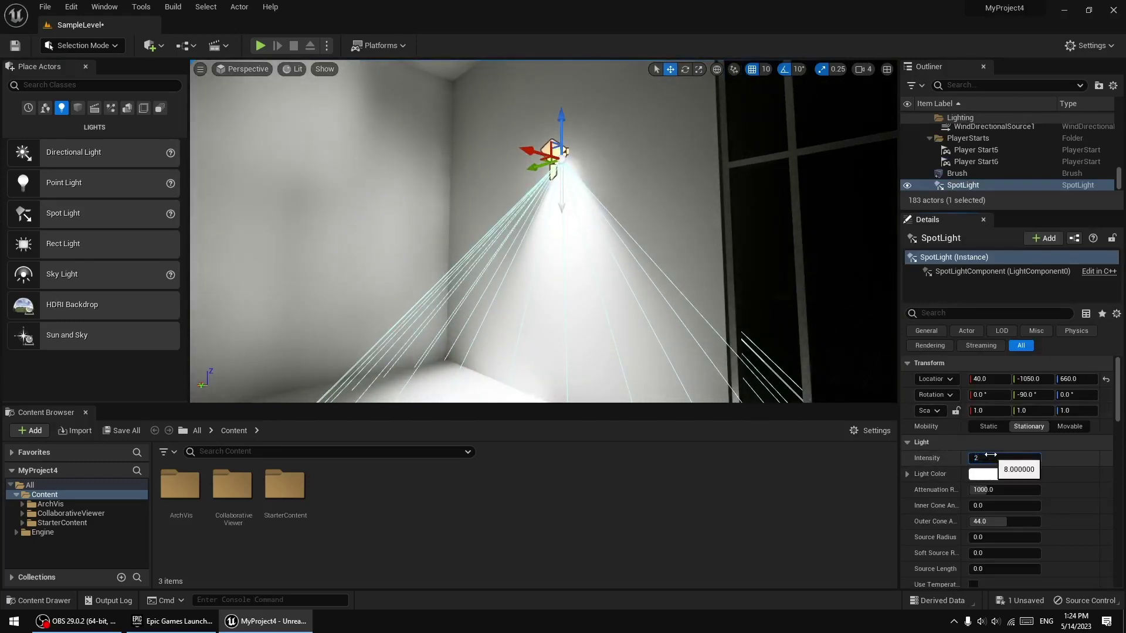
# Step: Dim the Spot Light to 2 then 1 cd, then delete it
pyautogui.press('Return')
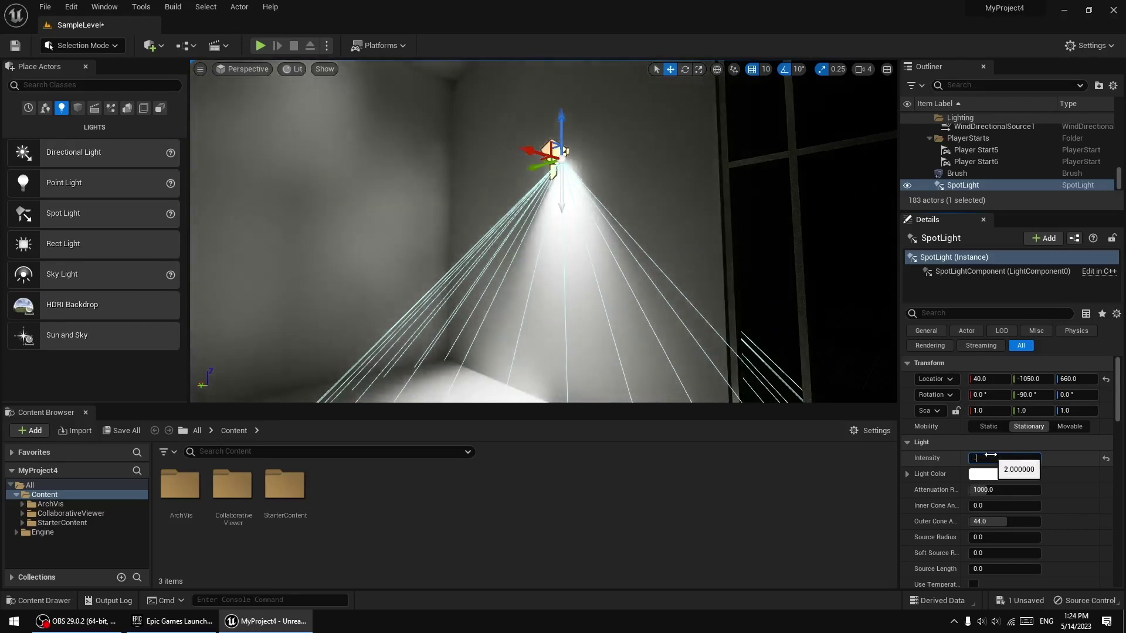
pyautogui.press('Return')
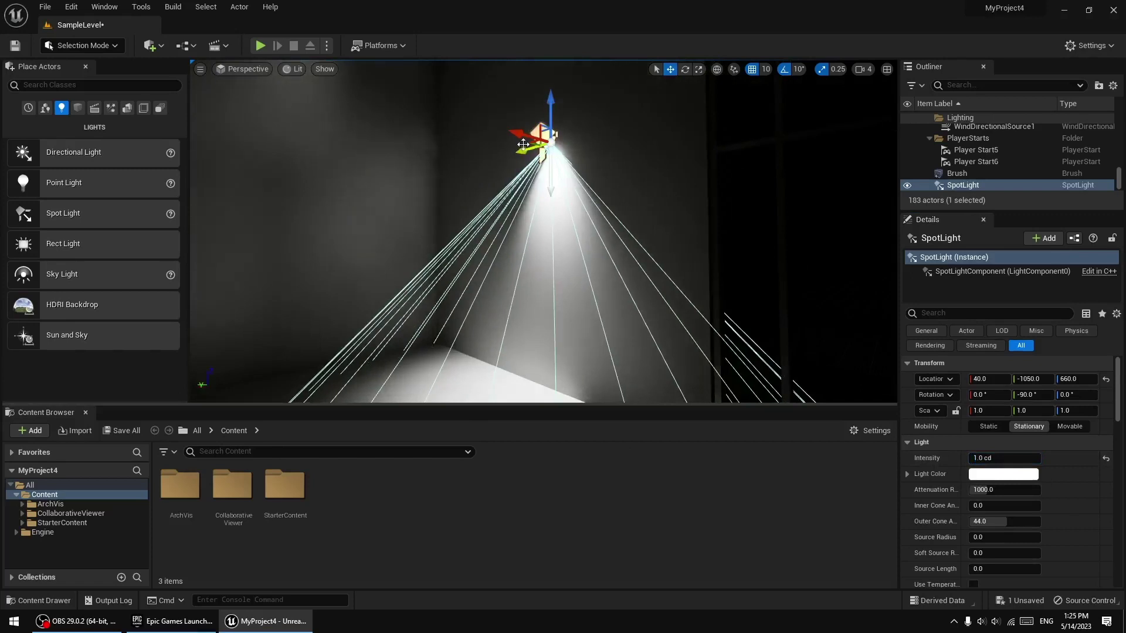
pyautogui.press('Delete')
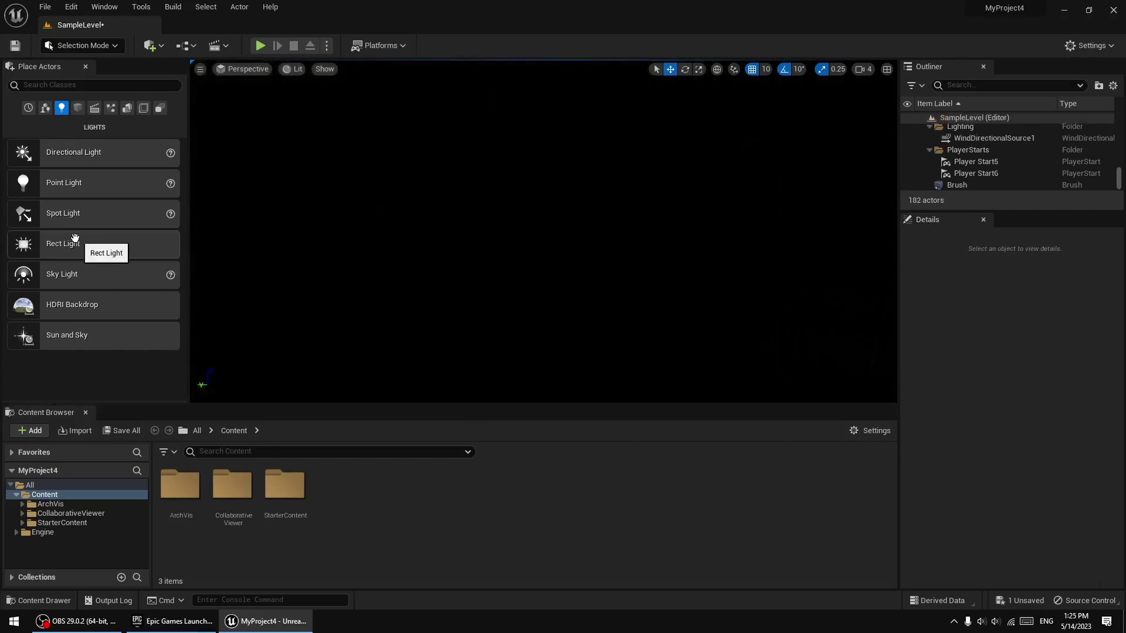
# Step: Add a Rect Light to the room and rotate it -90 to point downward
pyautogui.moveTo(75, 237); pyautogui.dragTo(415, 346)
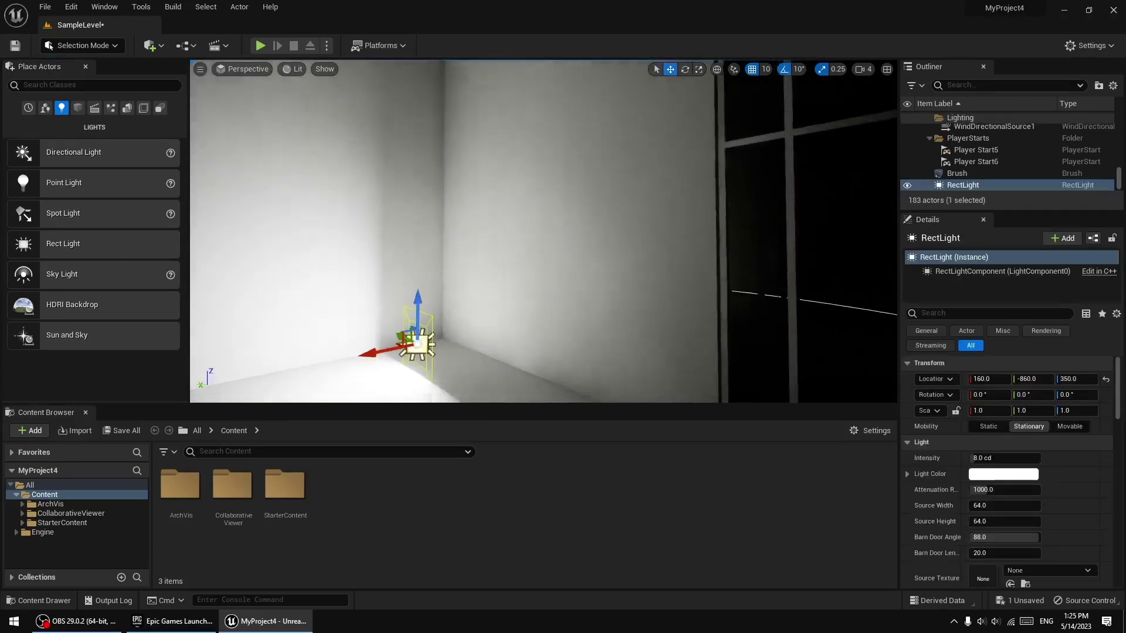
pyautogui.scroll(-3, 538, 331)
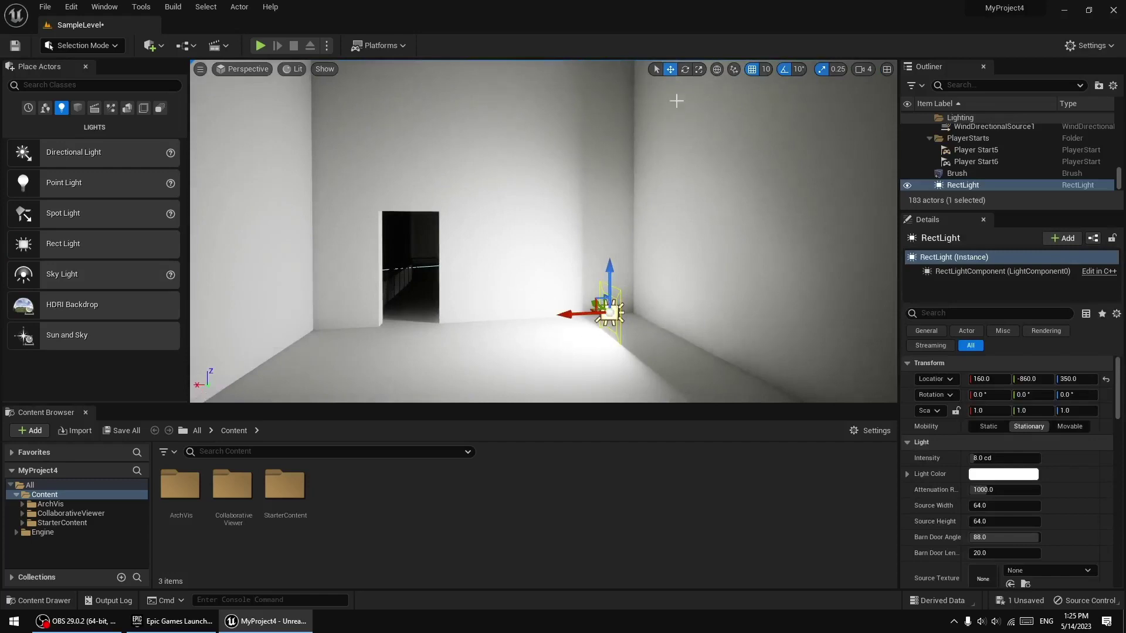
pyautogui.click(686, 70)
pyautogui.moveTo(566, 307); pyautogui.dragTo(563, 367)
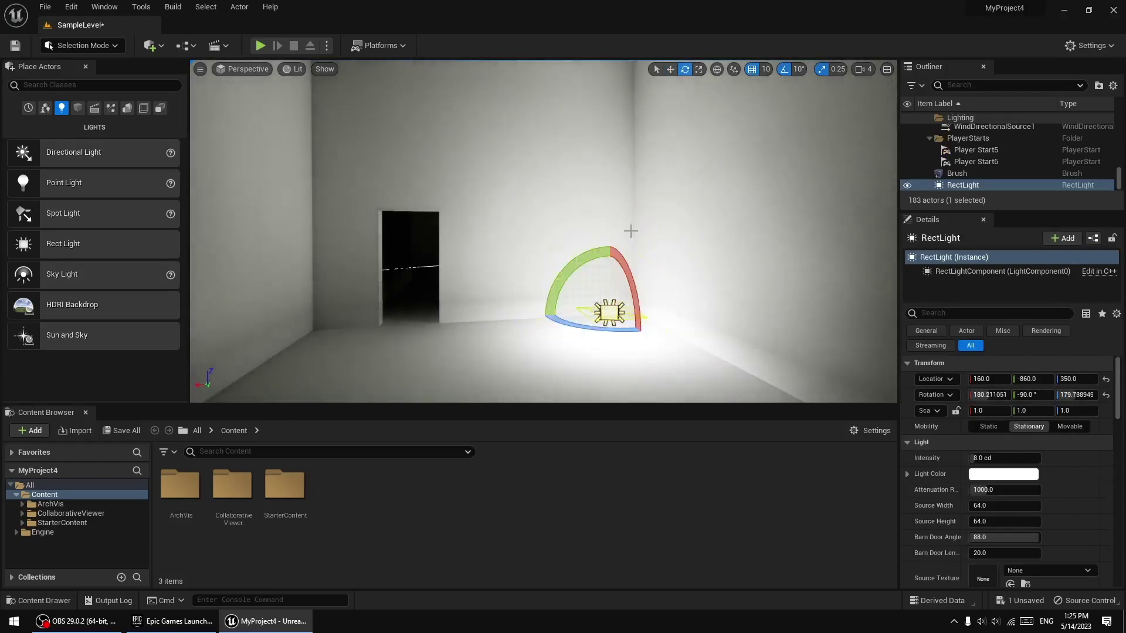
pyautogui.moveTo(651, 229); pyautogui.dragTo(651, 229, button='right')
pyautogui.click(670, 69)
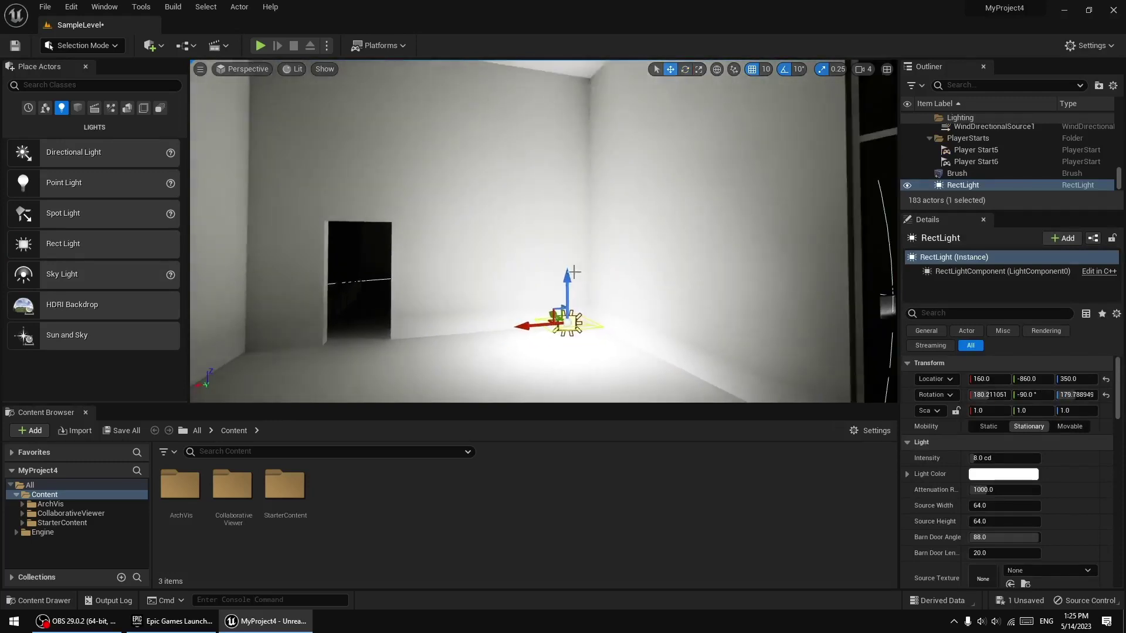
# Step: Raise the Rect Light to Z 900 and cut its barn door length to about 0.029
pyautogui.moveTo(573, 269); pyautogui.dragTo(612, 61)
pyautogui.moveTo(613, 61); pyautogui.dragTo(612, 46, button='right')
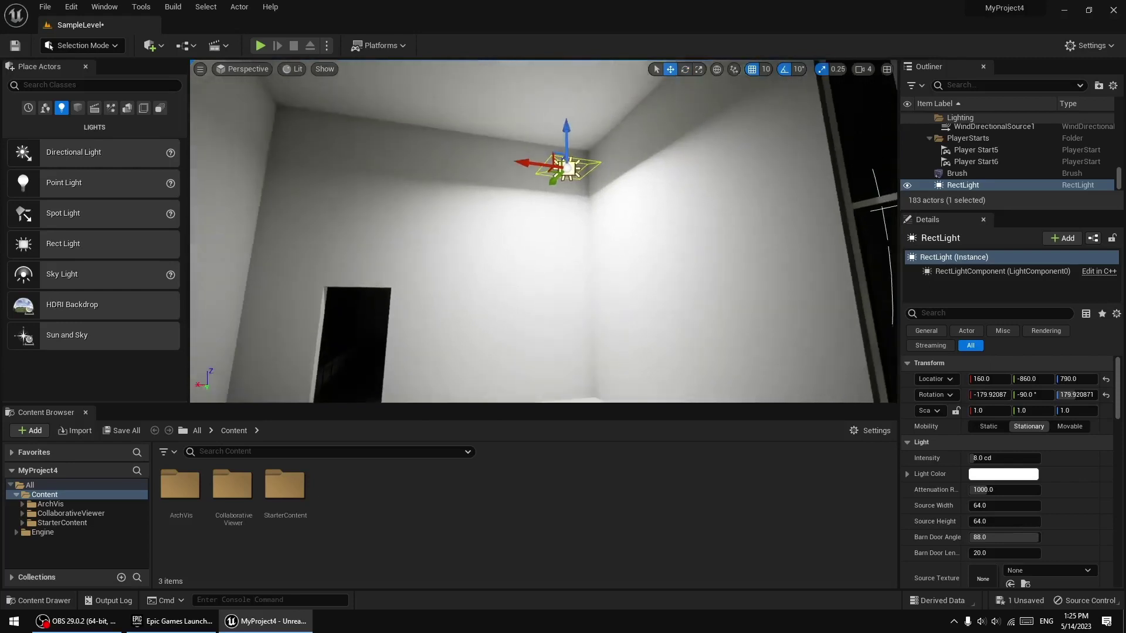
pyautogui.moveTo(570, 130); pyautogui.dragTo(573, 84)
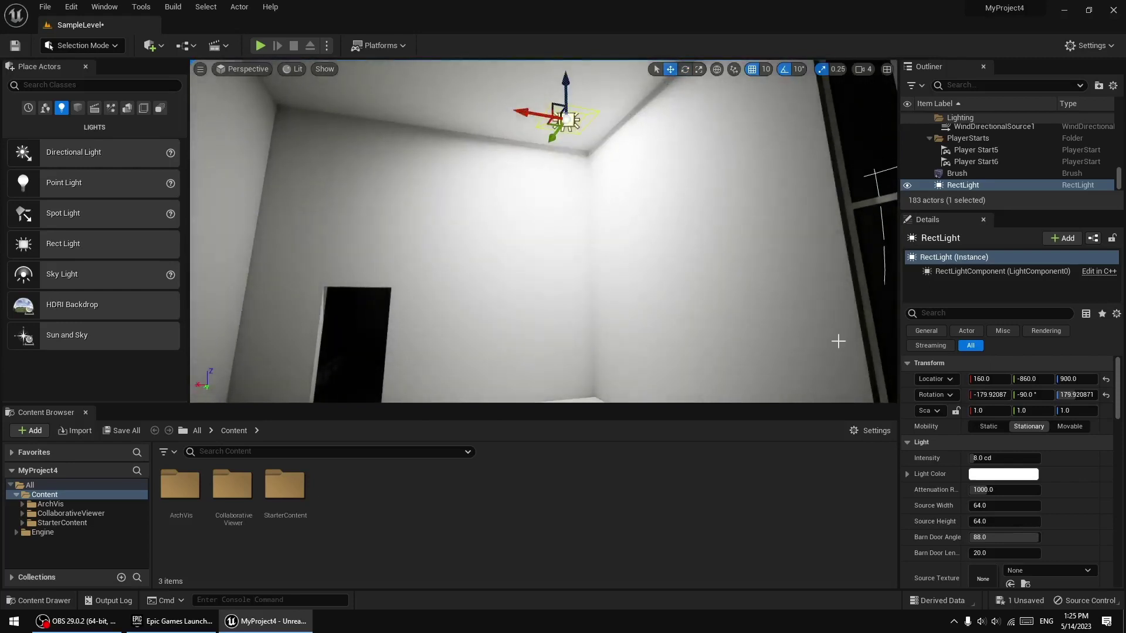
pyautogui.moveTo(1000, 549); pyautogui.dragTo(985, 549)
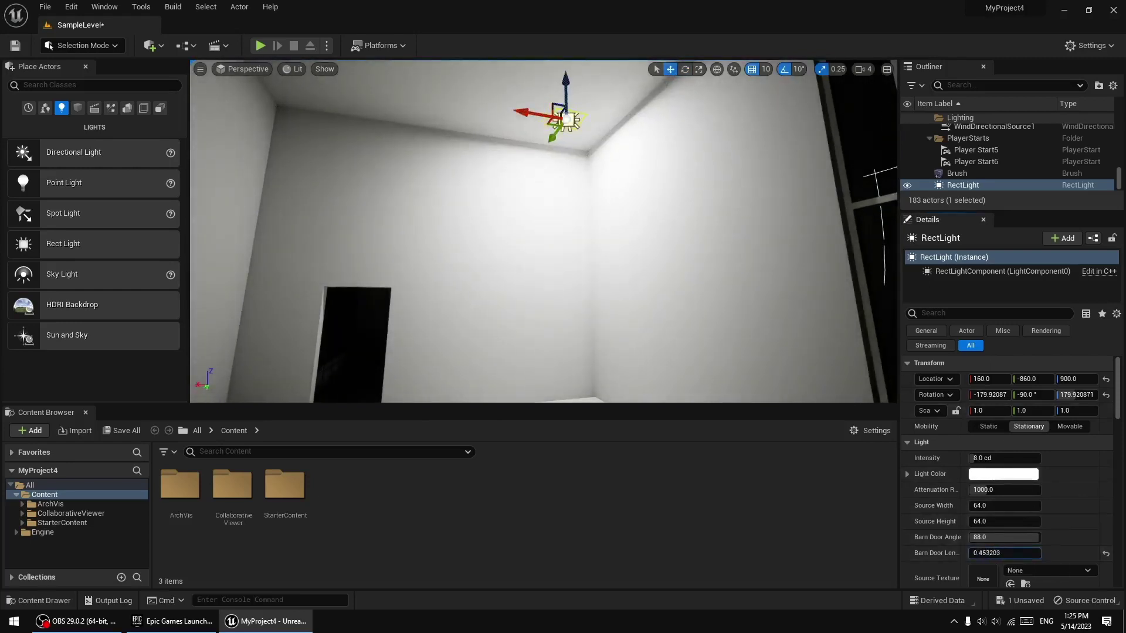
pyautogui.moveTo(615, 218); pyautogui.dragTo(615, 264, button='right')
pyautogui.moveTo(611, 196); pyautogui.dragTo(611, 235, button='right')
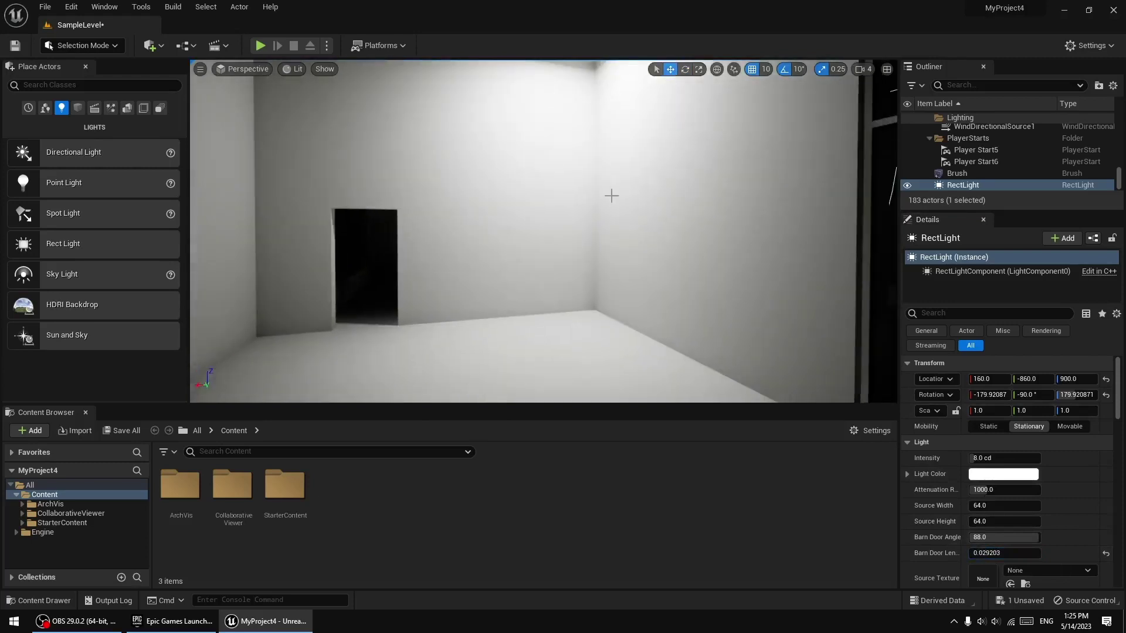
pyautogui.moveTo(543, 174); pyautogui.dragTo(544, 141, button='right')
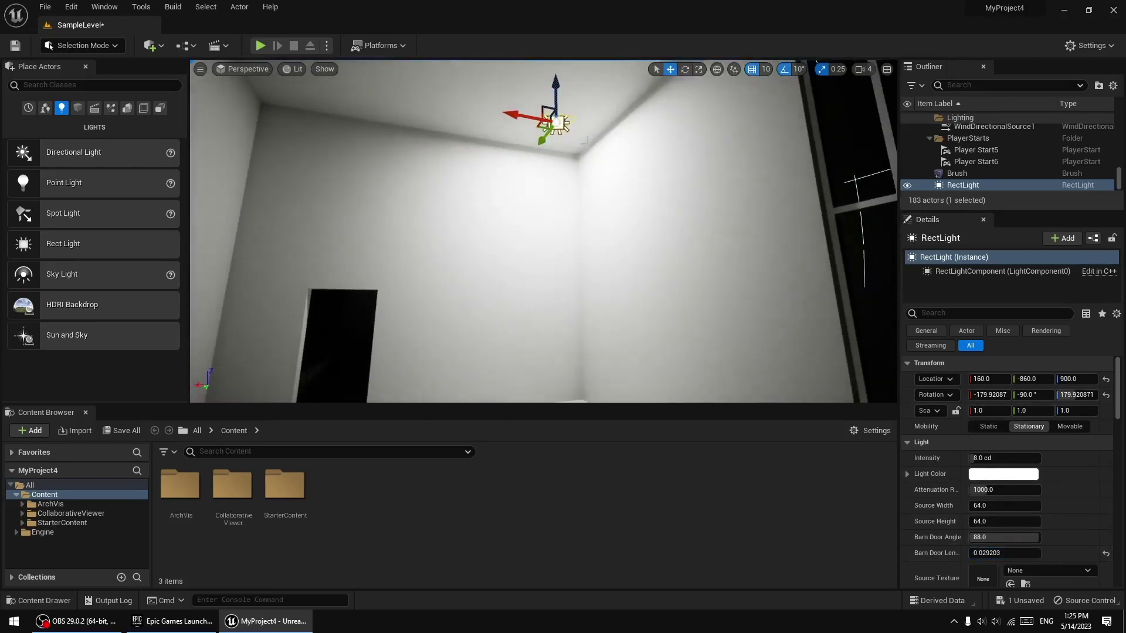
pyautogui.moveTo(578, 180); pyautogui.dragTo(578, 158, button='right')
pyautogui.moveTo(589, 219); pyautogui.dragTo(590, 176, button='right')
pyautogui.moveTo(587, 321); pyautogui.dragTo(580, 376, button='right')
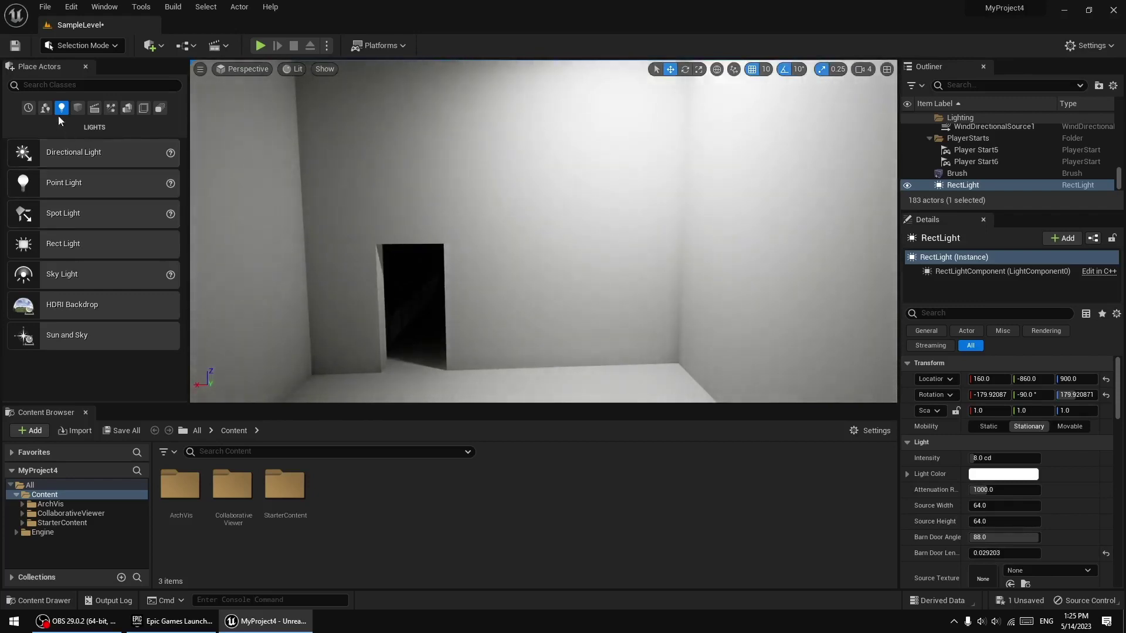
# Step: Place a Cube from Shapes on the room floor at 330, -1020, 360
pyautogui.click(77, 108)
pyautogui.moveTo(69, 156); pyautogui.dragTo(528, 384)
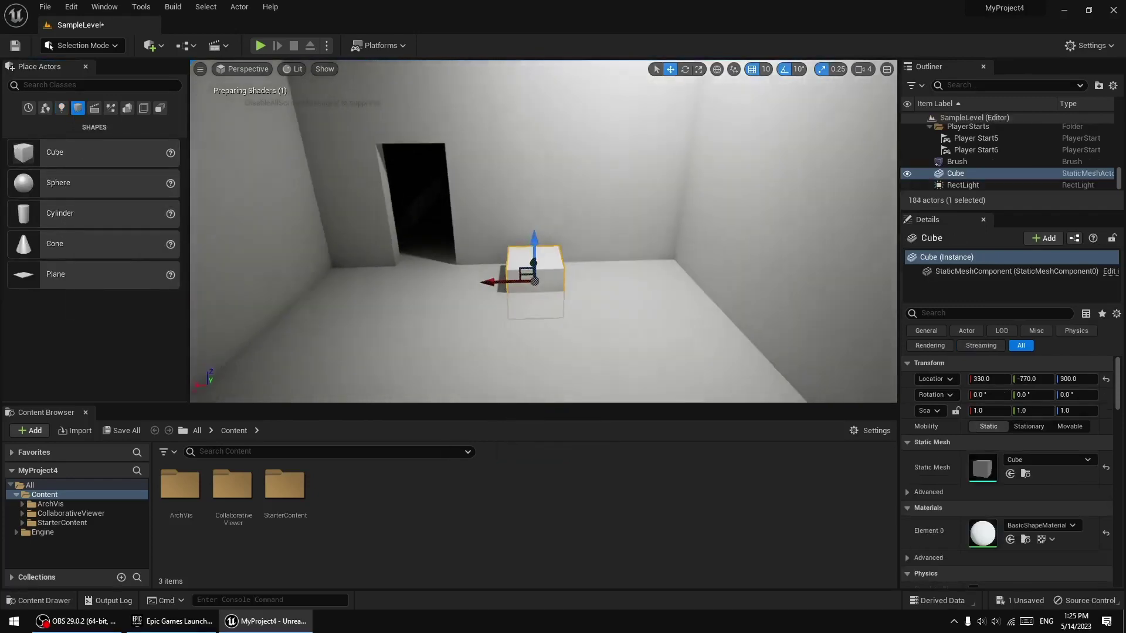
pyautogui.moveTo(528, 245)
pyautogui.mouseDown(button='right')
pyautogui.moveTo(524, 256)
pyautogui.moveTo(661, 251)
pyautogui.mouseUp(button='right')
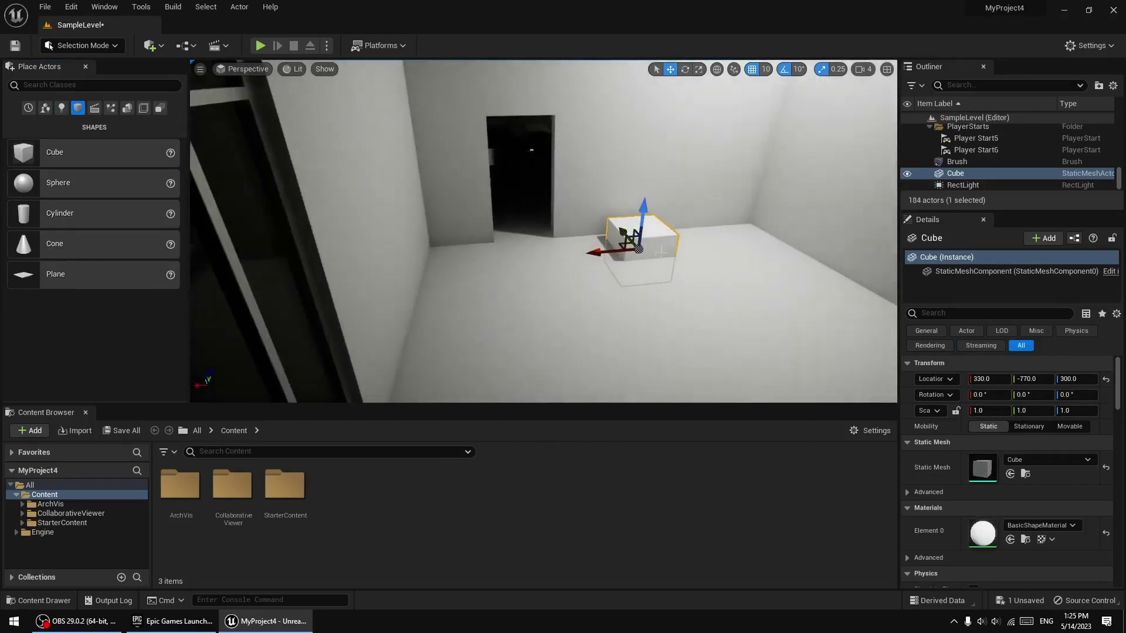
pyautogui.moveTo(624, 232); pyautogui.dragTo(725, 316)
pyautogui.moveTo(745, 277); pyautogui.dragTo(743, 256)
pyautogui.moveTo(720, 249); pyautogui.dragTo(643, 217, button='right')
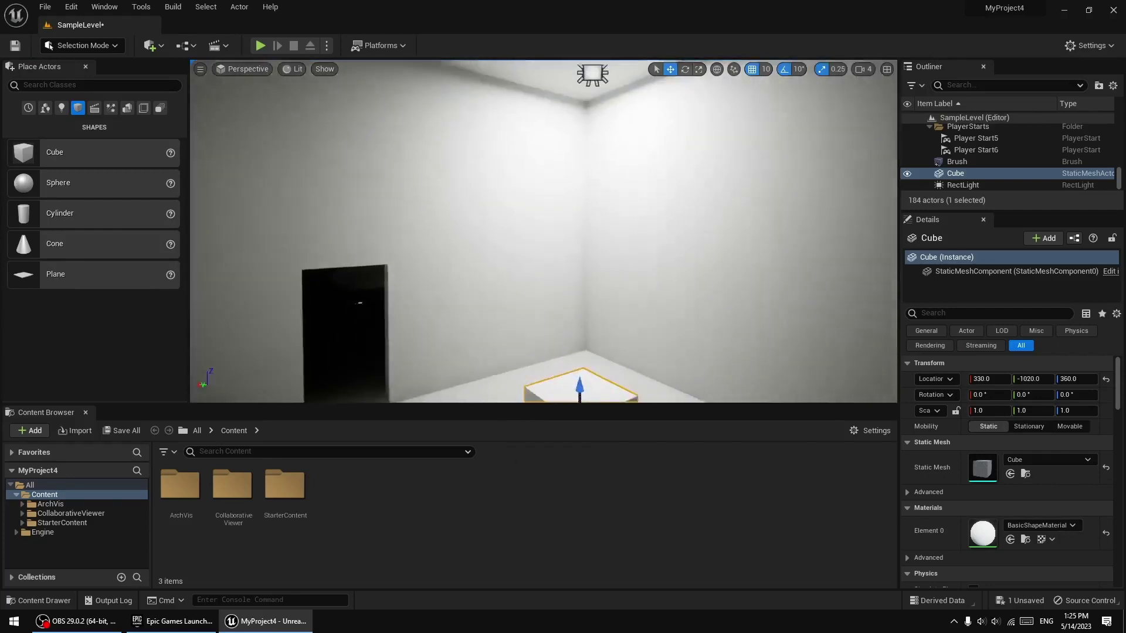
# Step: Lower the Rect Light to Z 470 above the cube
pyautogui.click(540, 146)
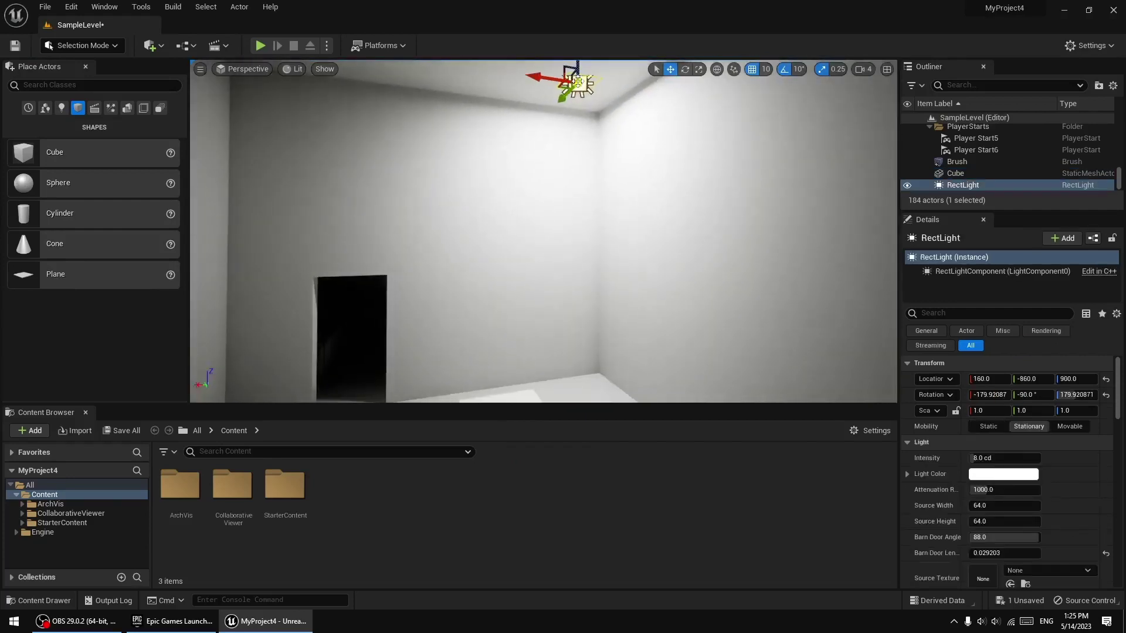
pyautogui.moveTo(544, 235); pyautogui.dragTo(543, 199, button='right')
pyautogui.moveTo(577, 101)
pyautogui.mouseDown(button='right')
pyautogui.moveTo(585, 352)
pyautogui.moveTo(517, 387)
pyautogui.mouseUp(button='right')
pyautogui.click(584, 352)
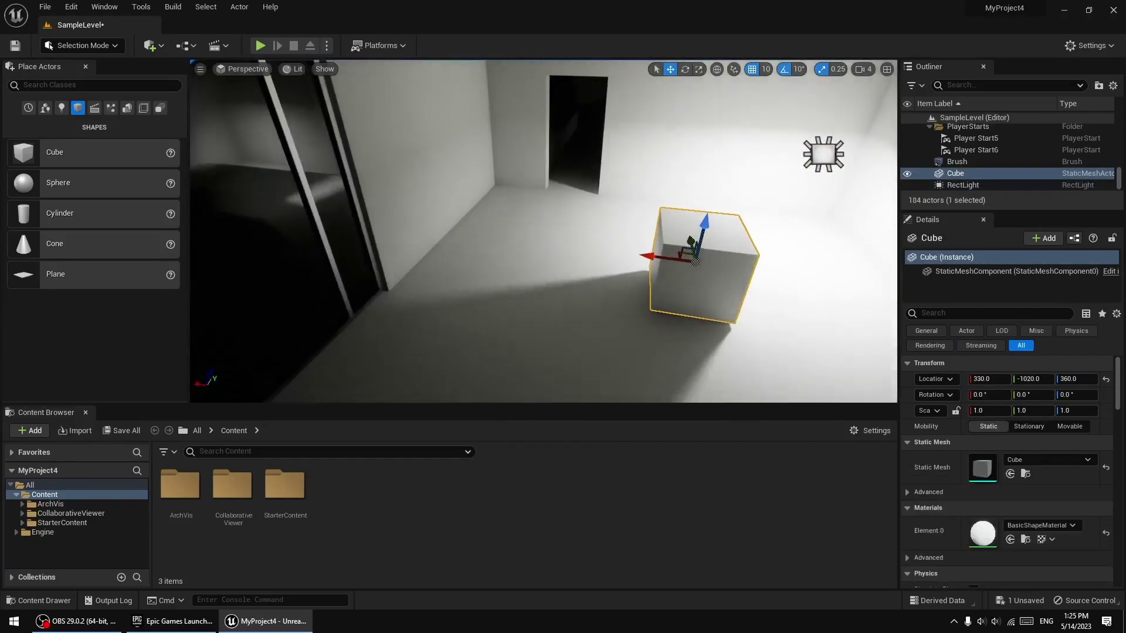
pyautogui.moveTo(645, 330); pyautogui.dragTo(687, 239, button='right')
# Step: Rotate the rect light to -50° tilt and -30° yaw, toggling its visibility to compare lighting
pyautogui.click(693, 121)
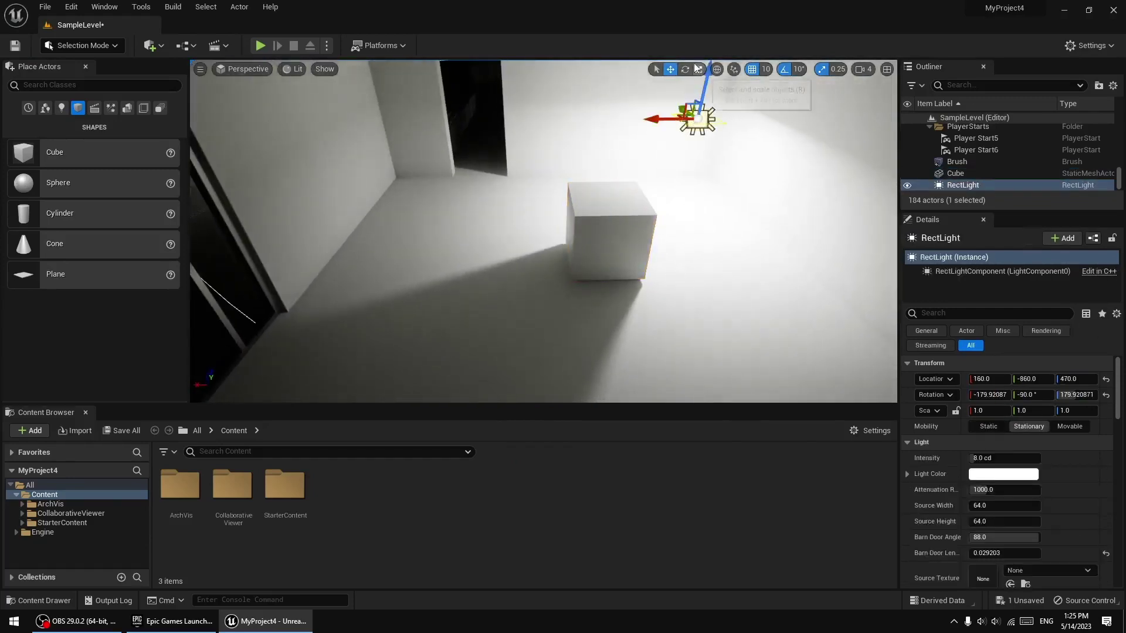
pyautogui.click(698, 69)
pyautogui.click(685, 69)
pyautogui.moveTo(651, 114); pyautogui.dragTo(654, 184)
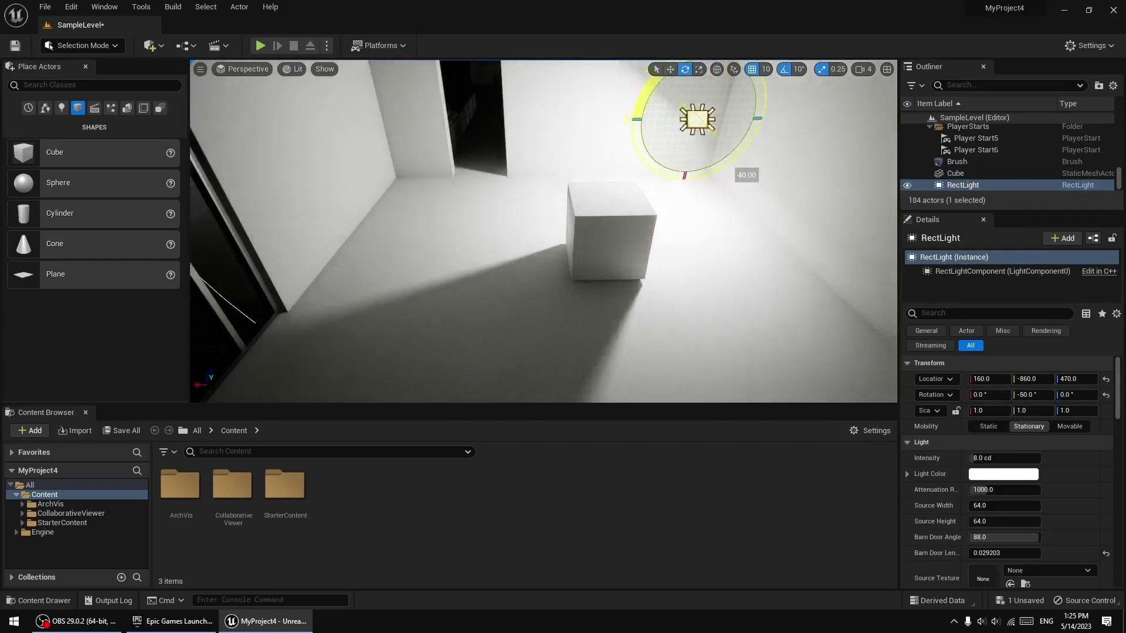
pyautogui.moveTo(654, 184); pyautogui.dragTo(622, 193, button='right')
pyautogui.moveTo(610, 197); pyautogui.dragTo(593, 194)
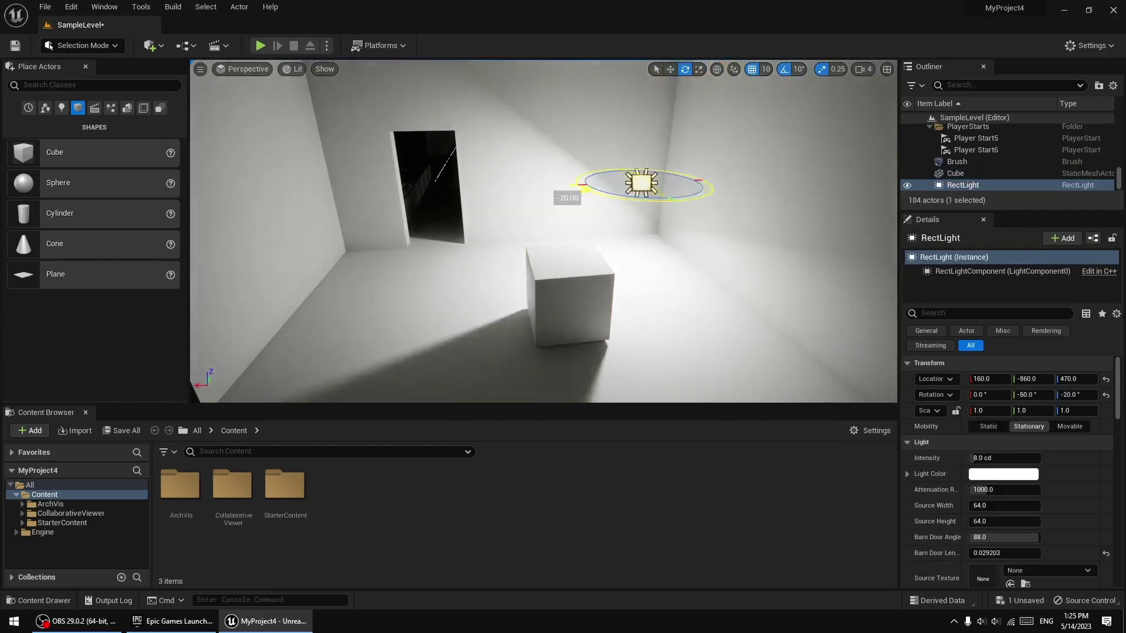
pyautogui.click(907, 185)
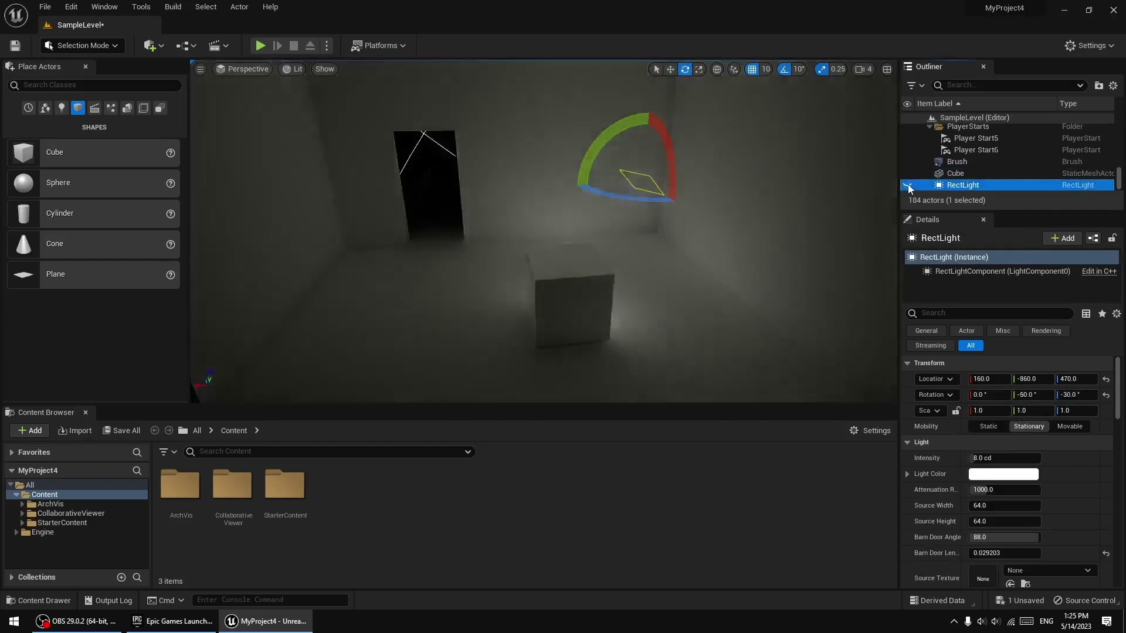
pyautogui.click(908, 185)
pyautogui.moveTo(544, 231); pyautogui.dragTo(587, 246, button='right')
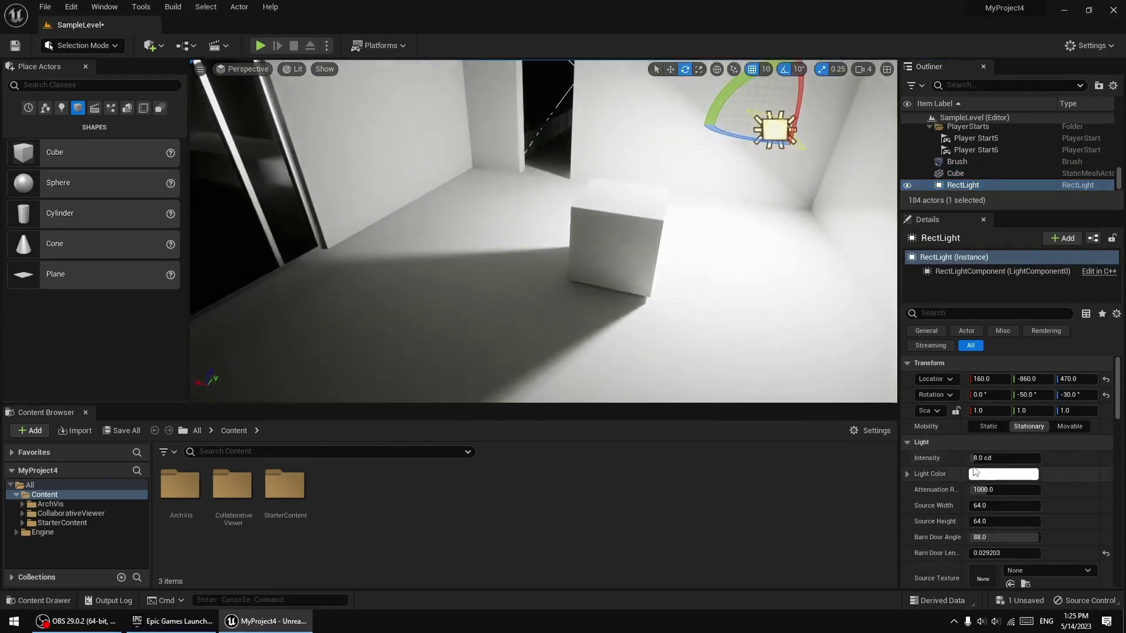
# Step: Set the rect light intensity to 3 cd and widen its light source
pyautogui.click(1006, 458)
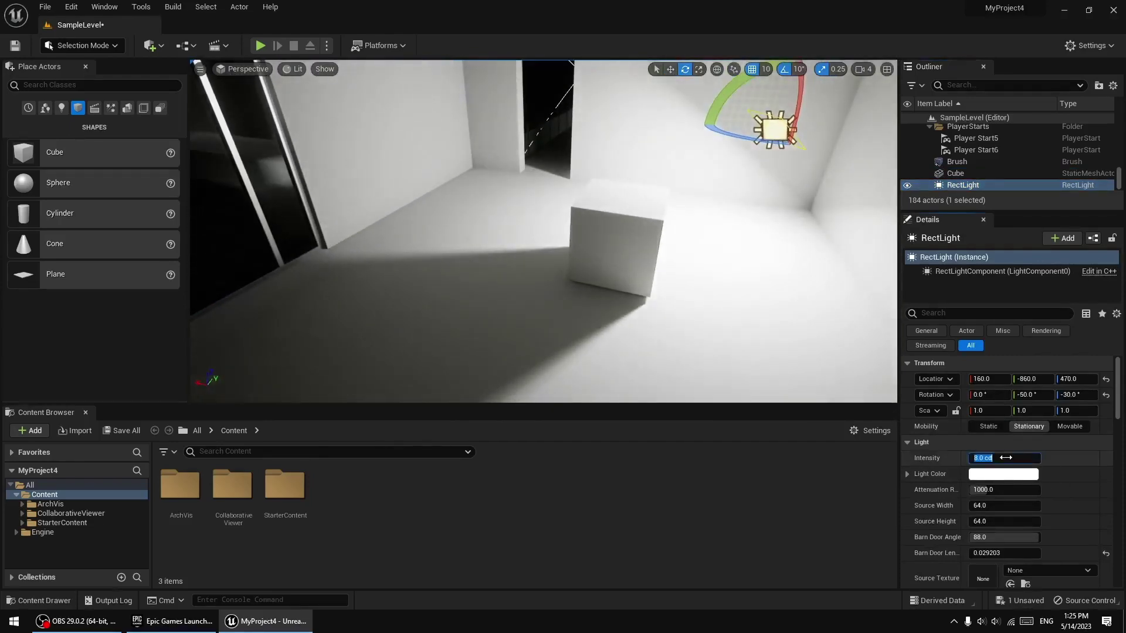
pyautogui.write('3')
pyautogui.press('Return')
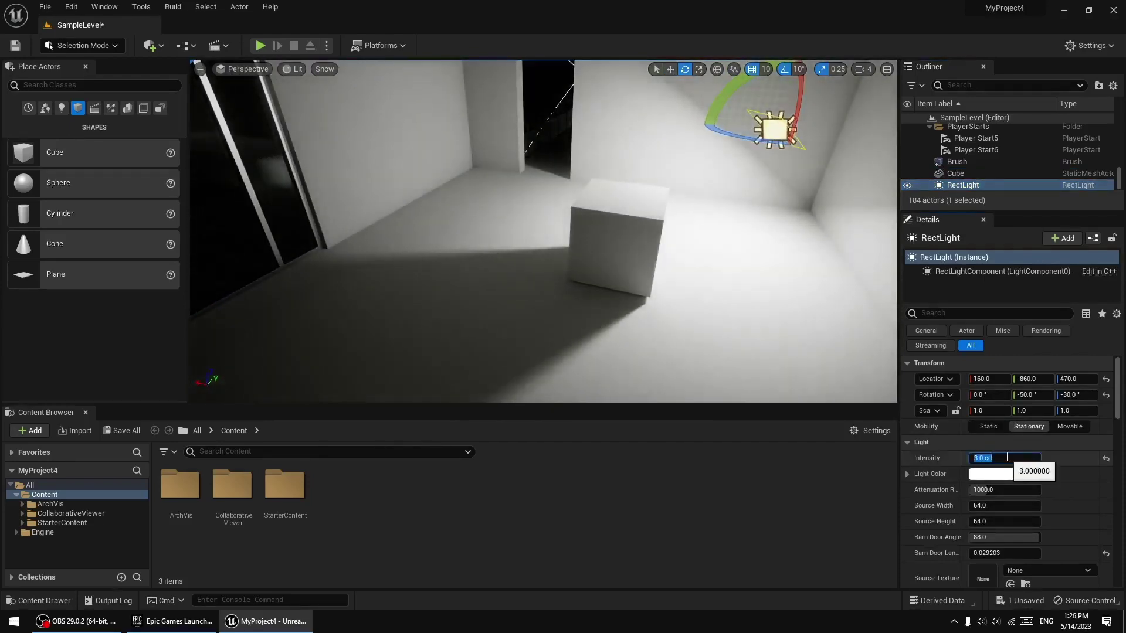
pyautogui.moveTo(722, 246)
pyautogui.mouseDown(button='right')
pyautogui.moveTo(657, 252)
pyautogui.moveTo(668, 252)
pyautogui.mouseUp(button='right')
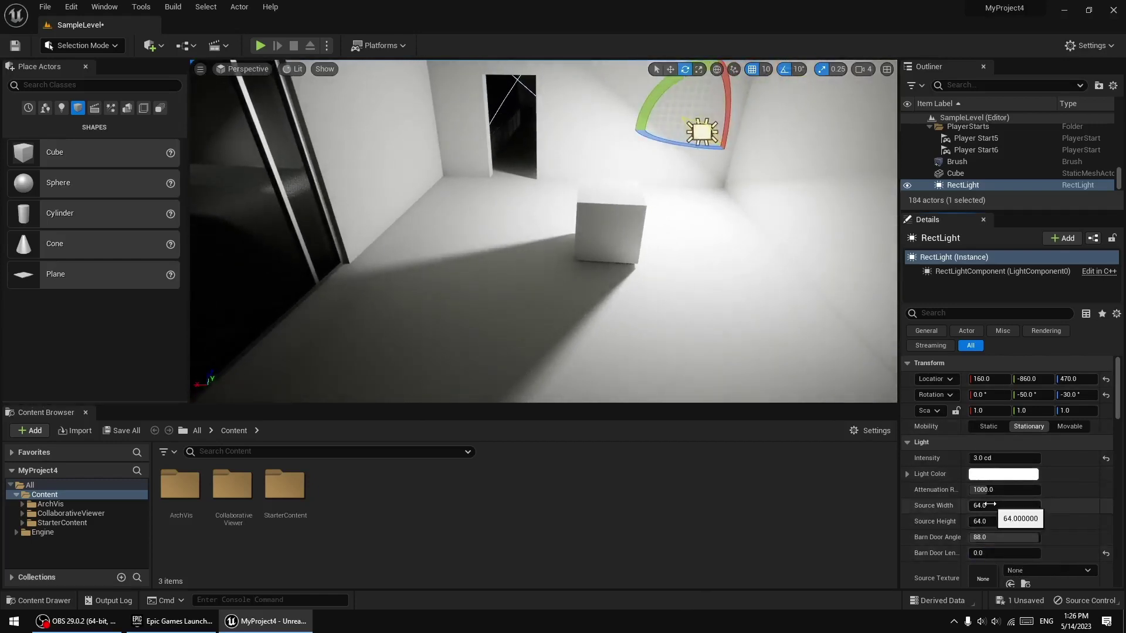
pyautogui.moveTo(1003, 506)
pyautogui.mouseDown()
pyautogui.moveTo(1024, 505)
pyautogui.moveTo(991, 505)
pyautogui.moveTo(1038, 505)
pyautogui.mouseUp()
pyautogui.moveTo(546, 234); pyautogui.dragTo(410, 264, button='right')
pyautogui.moveTo(668, 160); pyautogui.dragTo(662, 106, button='right')
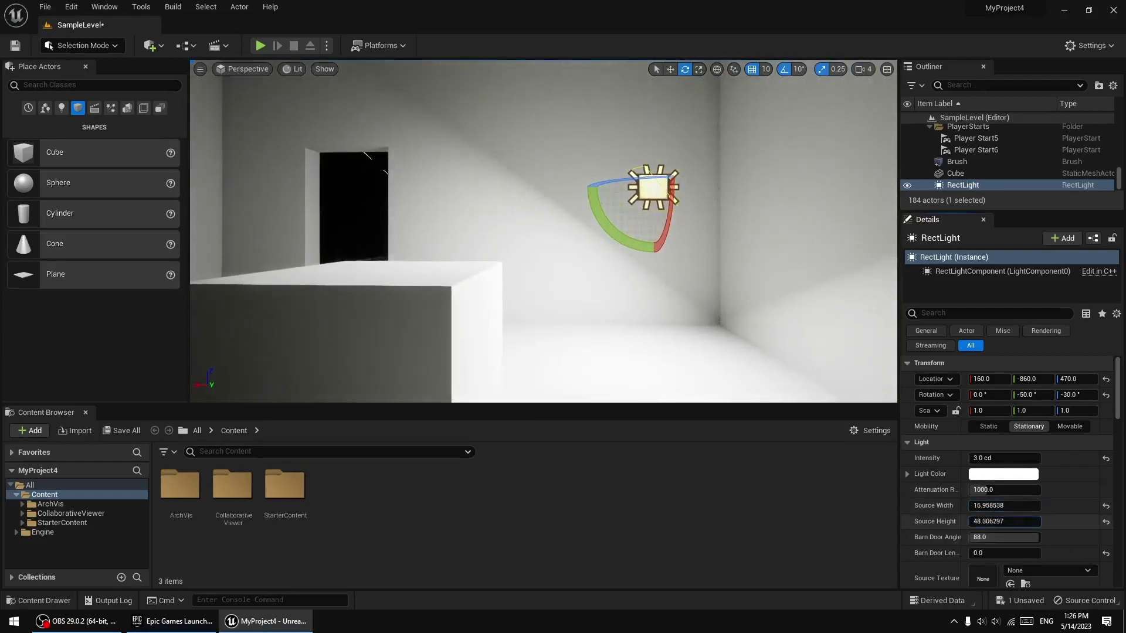
pyautogui.moveTo(544, 231); pyautogui.dragTo(517, 235, button='right')
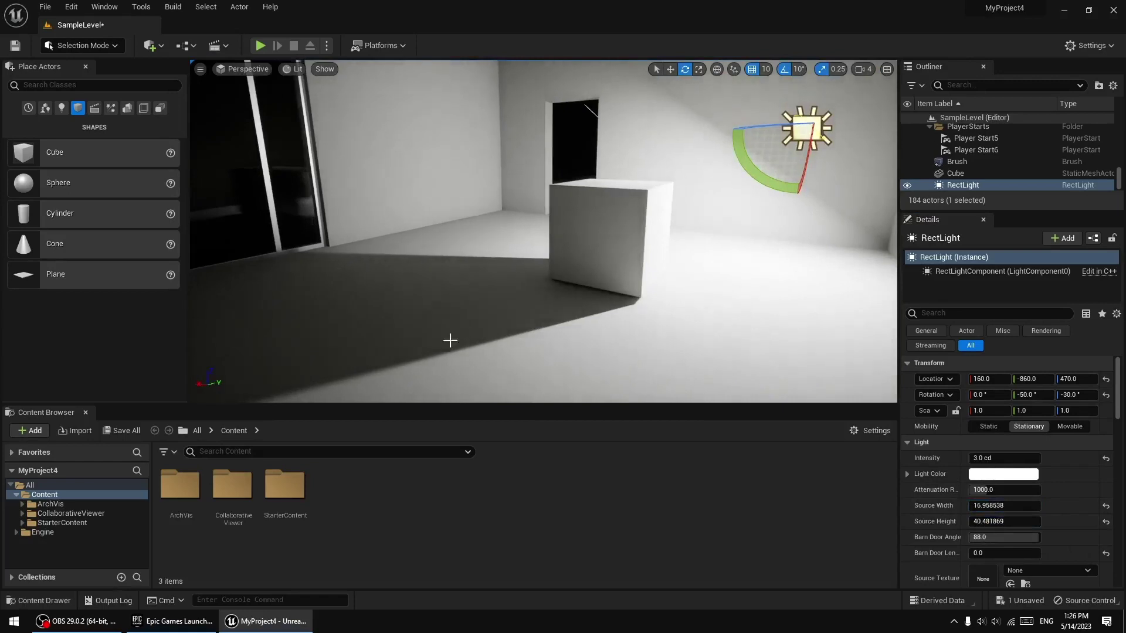
# Step: Adjust the rect light's source width and height, narrowing the width to about 500
pyautogui.moveTo(988, 505); pyautogui.dragTo(1032, 505)
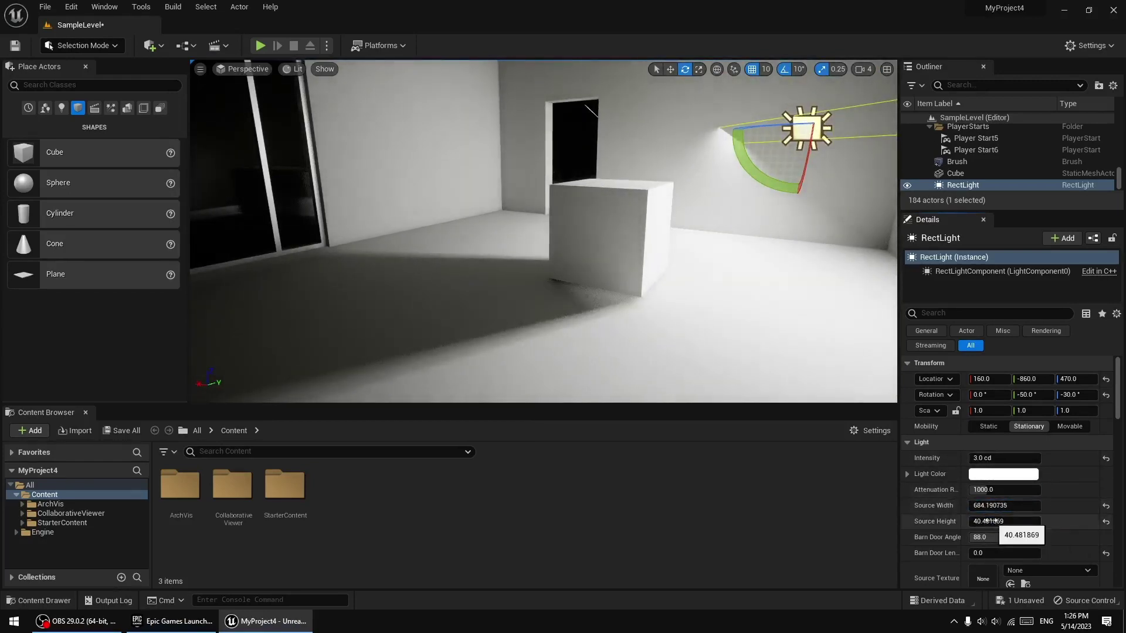
pyautogui.moveTo(1004, 522)
pyautogui.mouseDown()
pyautogui.moveTo(1032, 522)
pyautogui.moveTo(992, 522)
pyautogui.mouseUp()
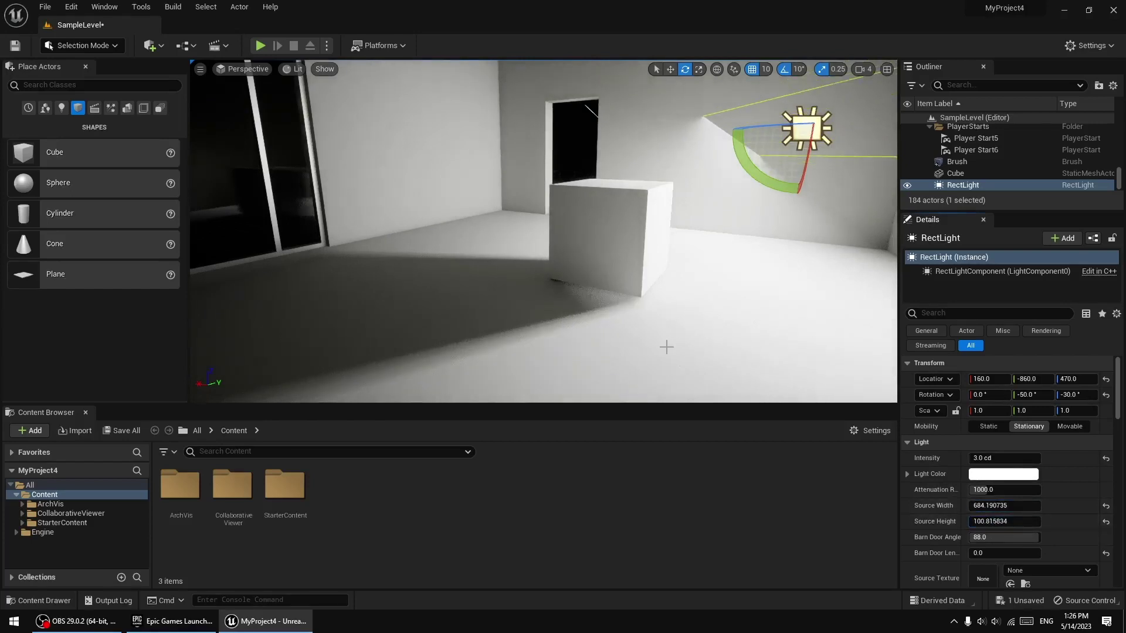
pyautogui.moveTo(666, 346); pyautogui.dragTo(722, 346, button='right')
pyautogui.moveTo(991, 504); pyautogui.dragTo(968, 505)
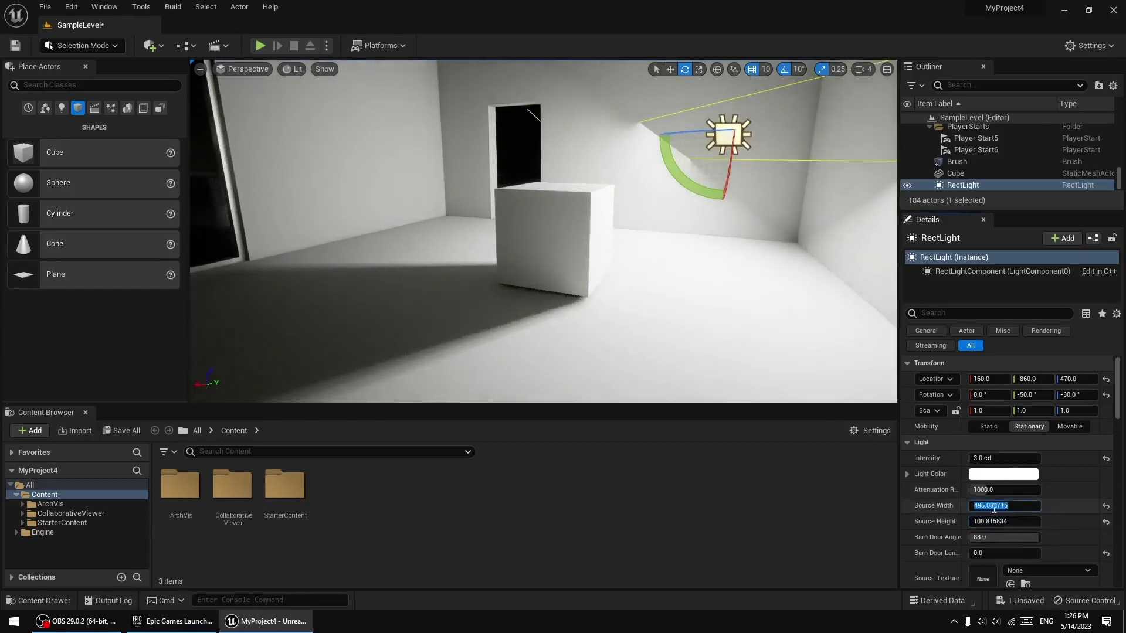
pyautogui.press('Return')
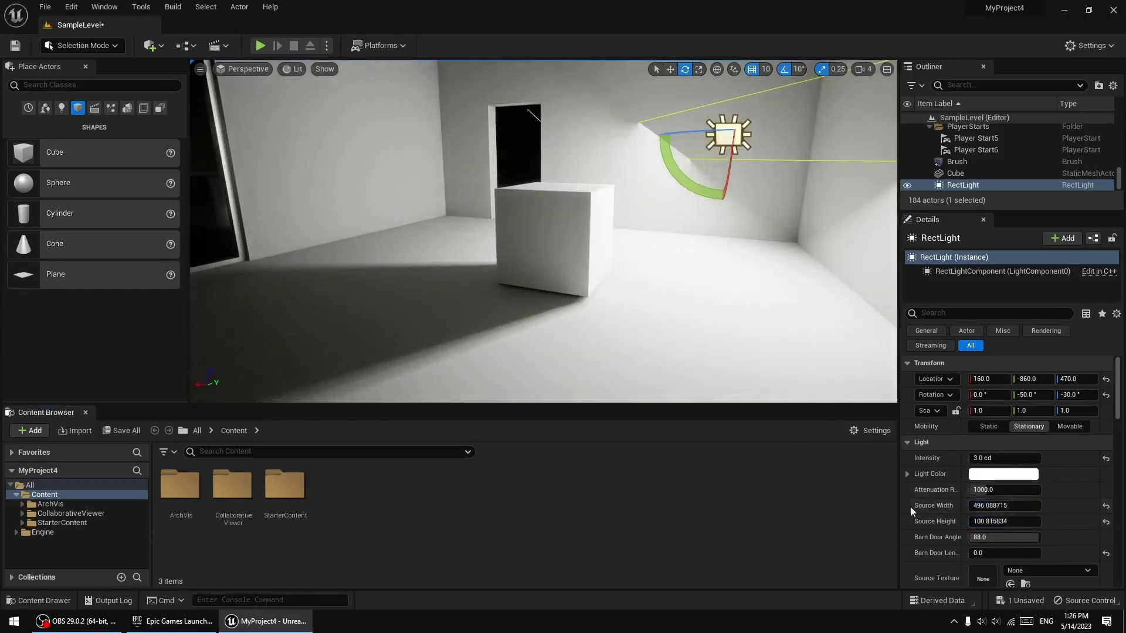
pyautogui.moveTo(1005, 511)
pyautogui.mouseDown()
pyautogui.moveTo(967, 511)
pyautogui.moveTo(1012, 506)
pyautogui.moveTo(1007, 521)
pyautogui.moveTo(1032, 505)
pyautogui.mouseUp()
pyautogui.moveTo(629, 307); pyautogui.dragTo(629, 307, button='middle')
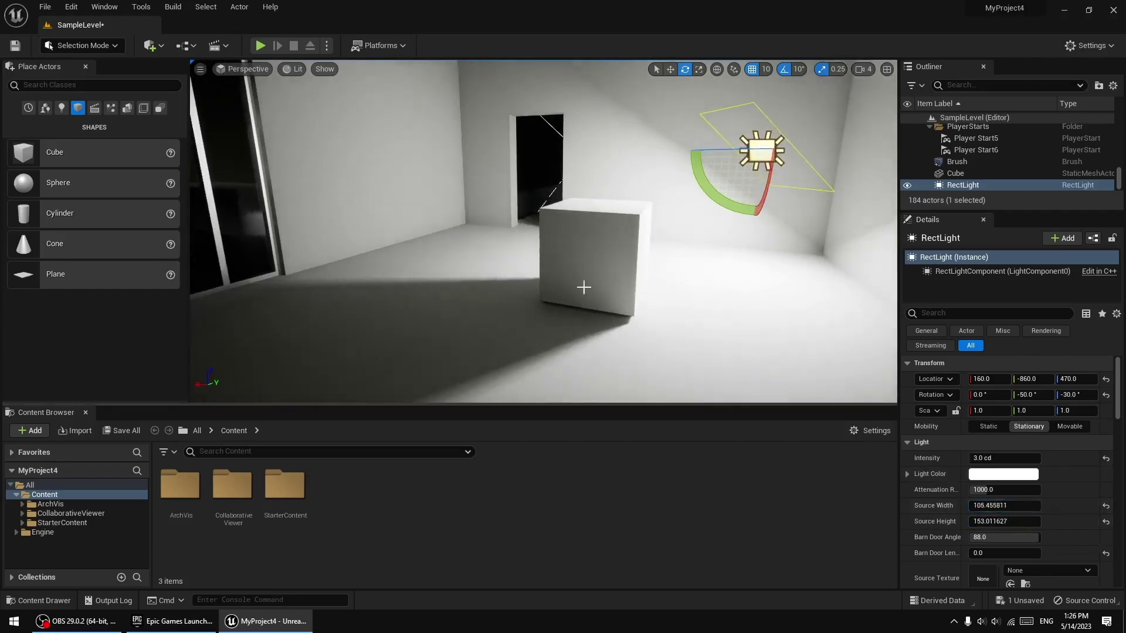
pyautogui.moveTo(583, 287); pyautogui.dragTo(583, 287, button='right')
# Step: Move the cube down to Z 340
pyautogui.click(621, 138)
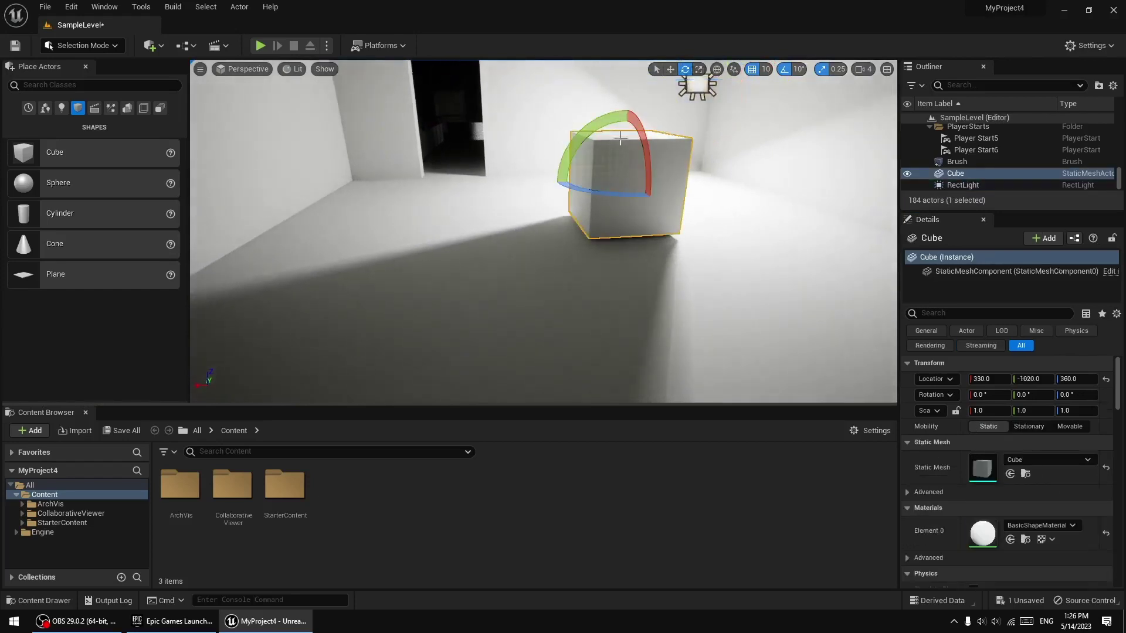
pyautogui.click(671, 71)
pyautogui.moveTo(625, 137); pyautogui.dragTo(627, 152)
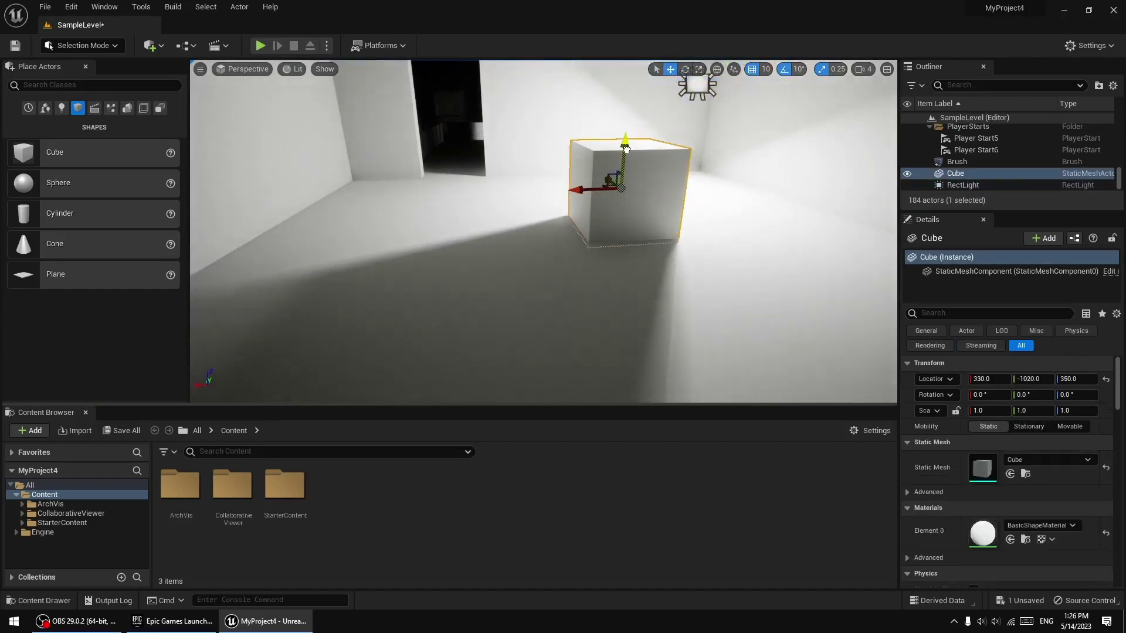
pyautogui.moveTo(586, 281); pyautogui.dragTo(563, 259)
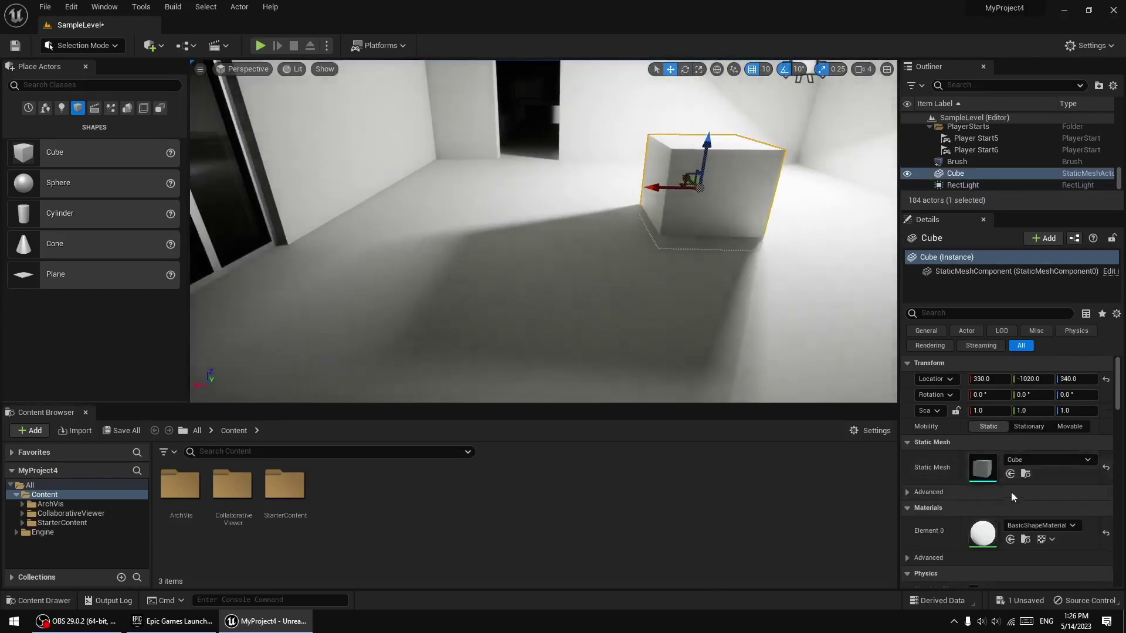
# Step: Tweak the rect light's source width and attenuation radius, then delete the light
pyautogui.click(837, 134)
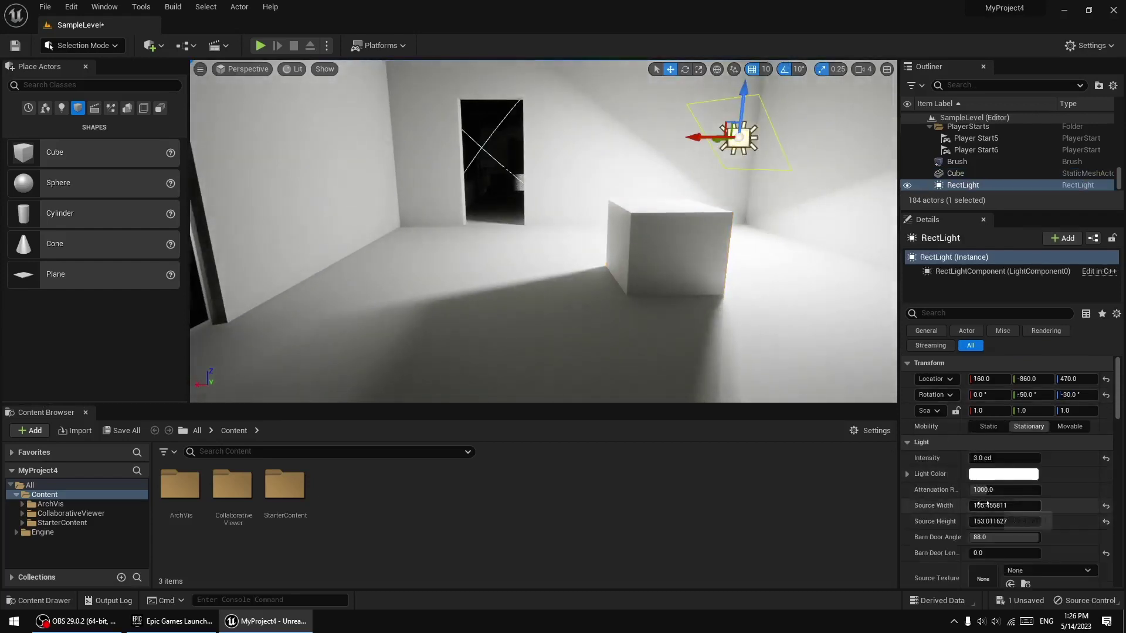
pyautogui.moveTo(1004, 506)
pyautogui.mouseDown()
pyautogui.moveTo(984, 529)
pyautogui.moveTo(991, 488)
pyautogui.moveTo(1021, 490)
pyautogui.moveTo(1020, 506)
pyautogui.moveTo(974, 506)
pyautogui.mouseUp()
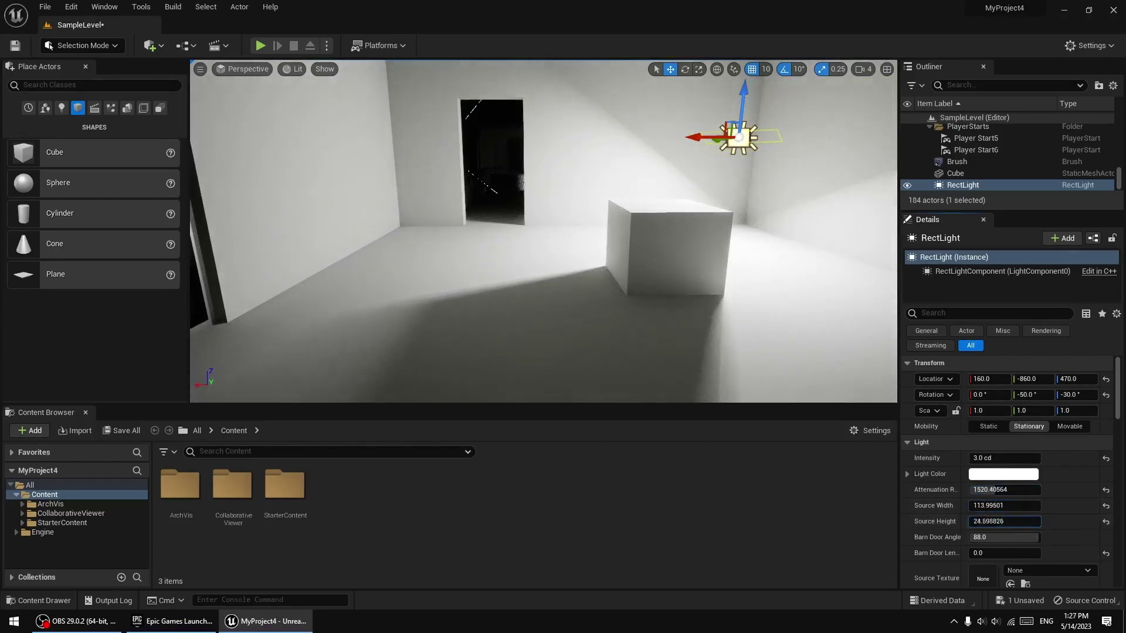
pyautogui.moveTo(546, 235); pyautogui.dragTo(586, 223, button='right')
pyautogui.moveTo(997, 490)
pyautogui.mouseDown()
pyautogui.moveTo(985, 489)
pyautogui.moveTo(1021, 489)
pyautogui.moveTo(986, 506)
pyautogui.mouseUp()
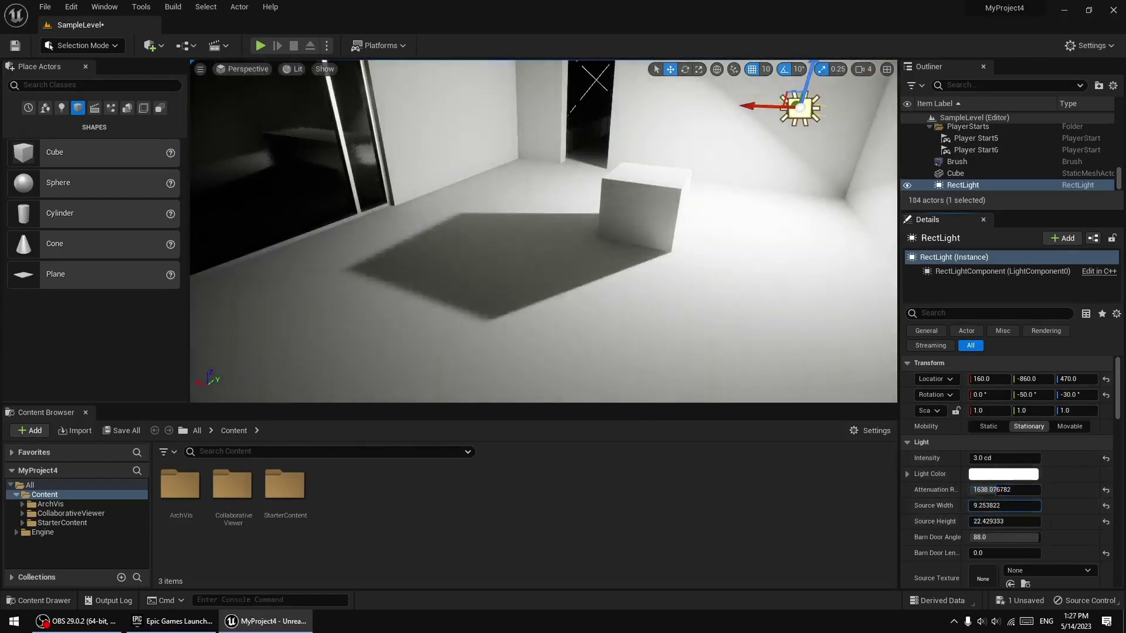
pyautogui.moveTo(546, 234); pyautogui.dragTo(563, 229, button='right')
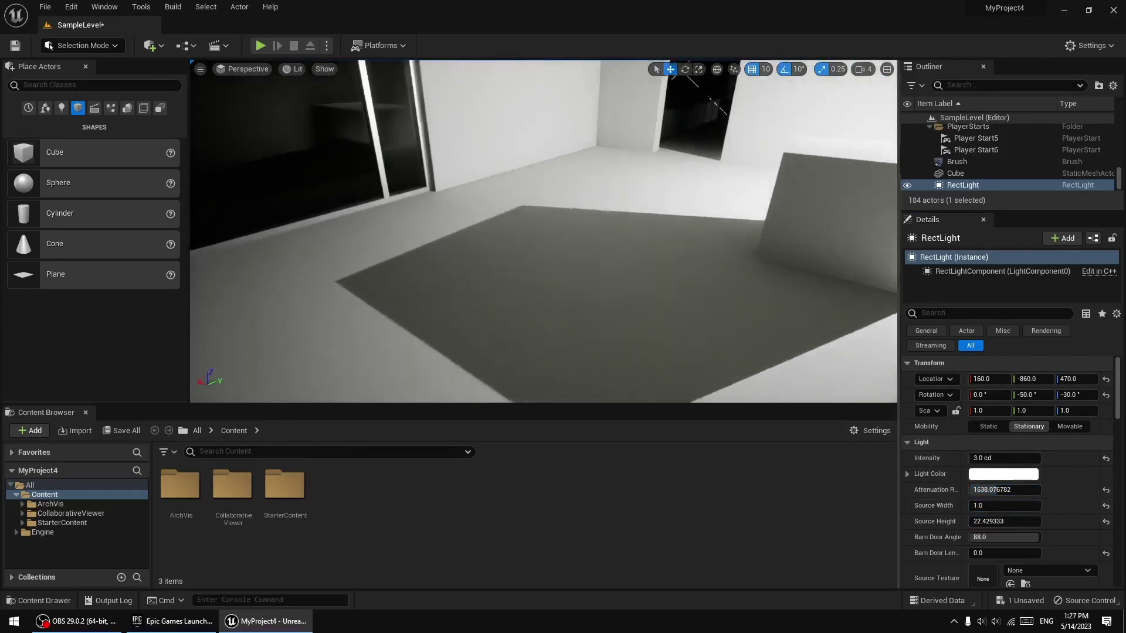
pyautogui.moveTo(565, 365); pyautogui.dragTo(566, 365, button='right')
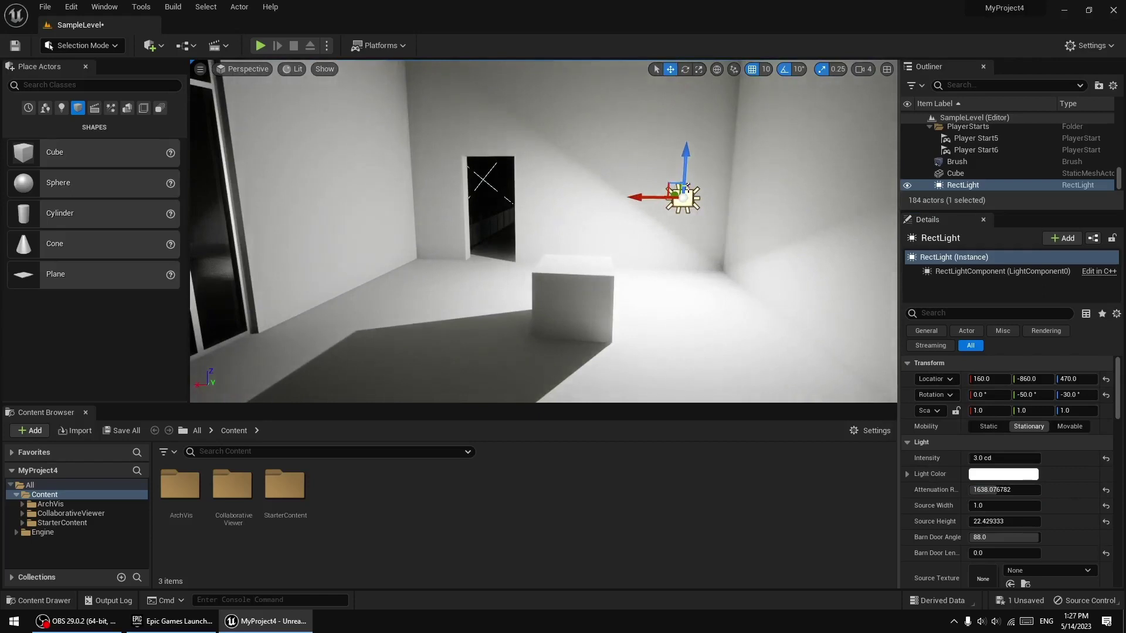
pyautogui.press('Delete')
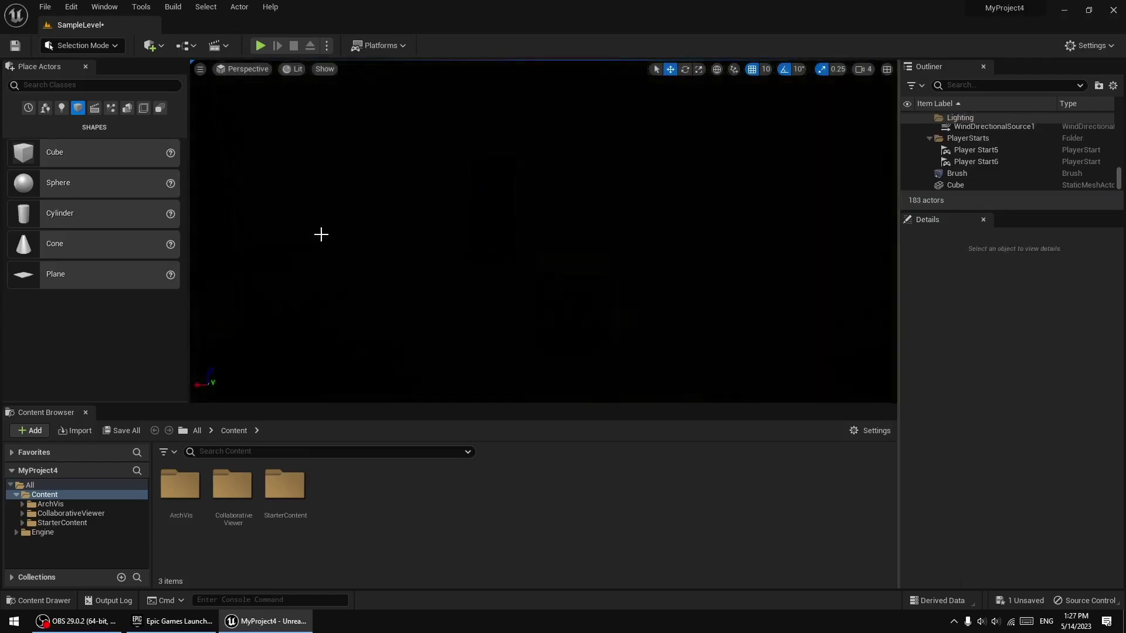
# Step: Place a movable Sky Light sourced from the approaching_storm_4k specified cubemap
pyautogui.click(64, 106)
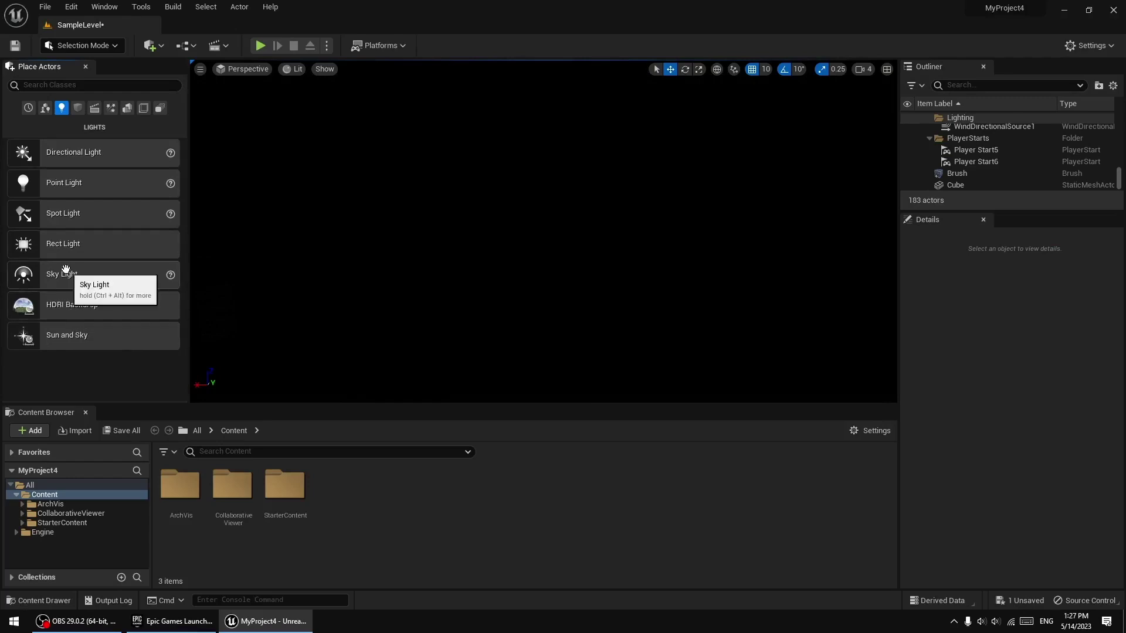
pyautogui.moveTo(65, 269); pyautogui.dragTo(437, 332)
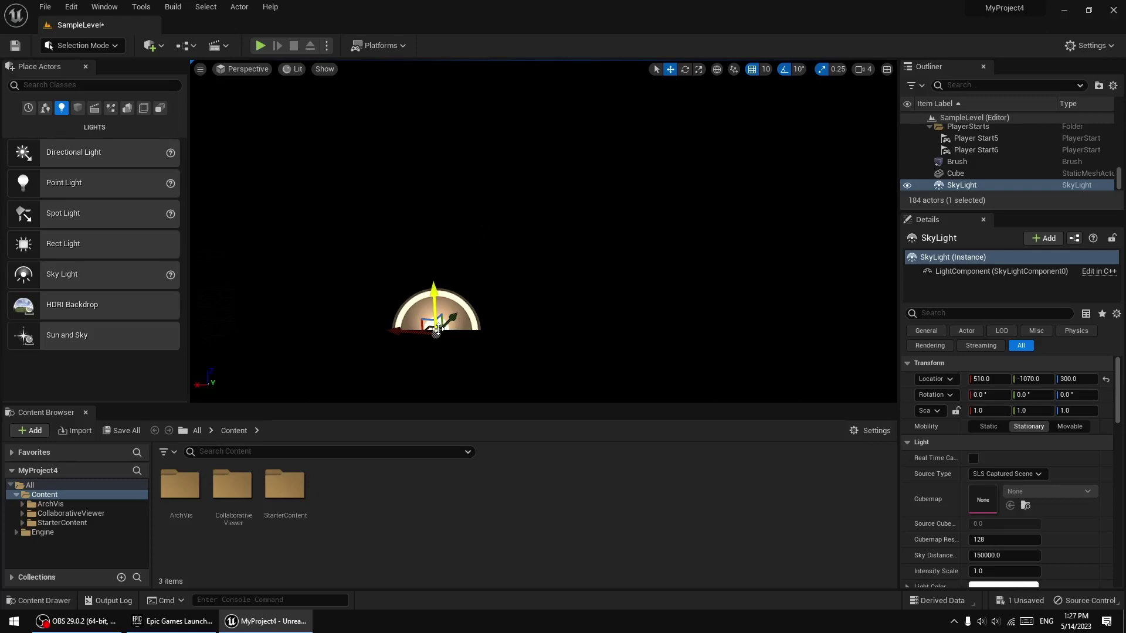
pyautogui.click(1072, 427)
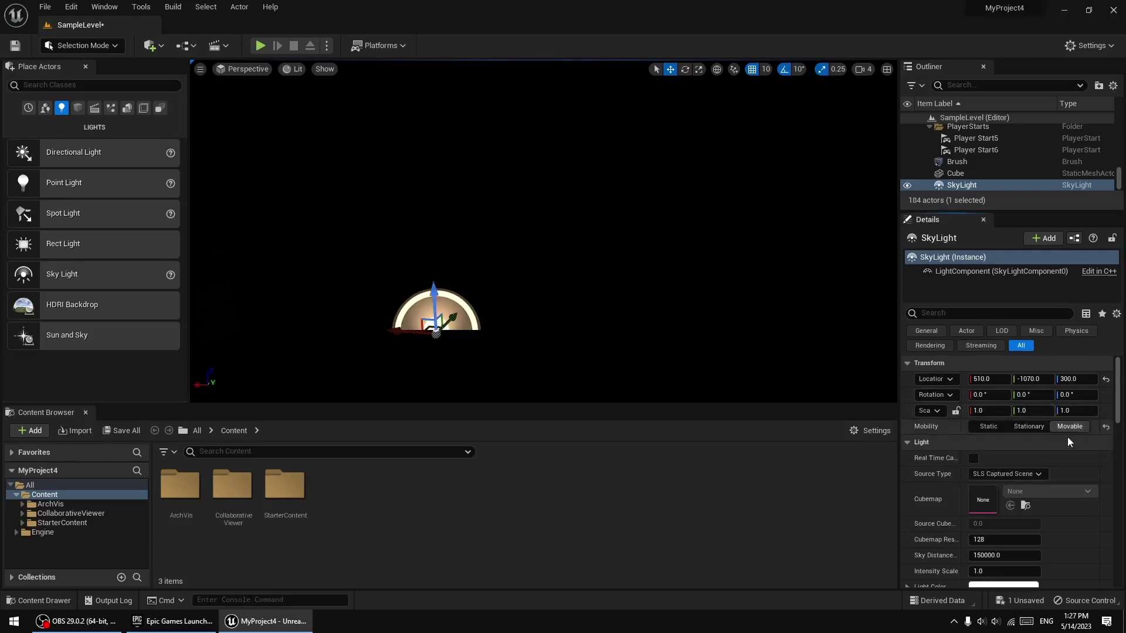
pyautogui.click(1007, 475)
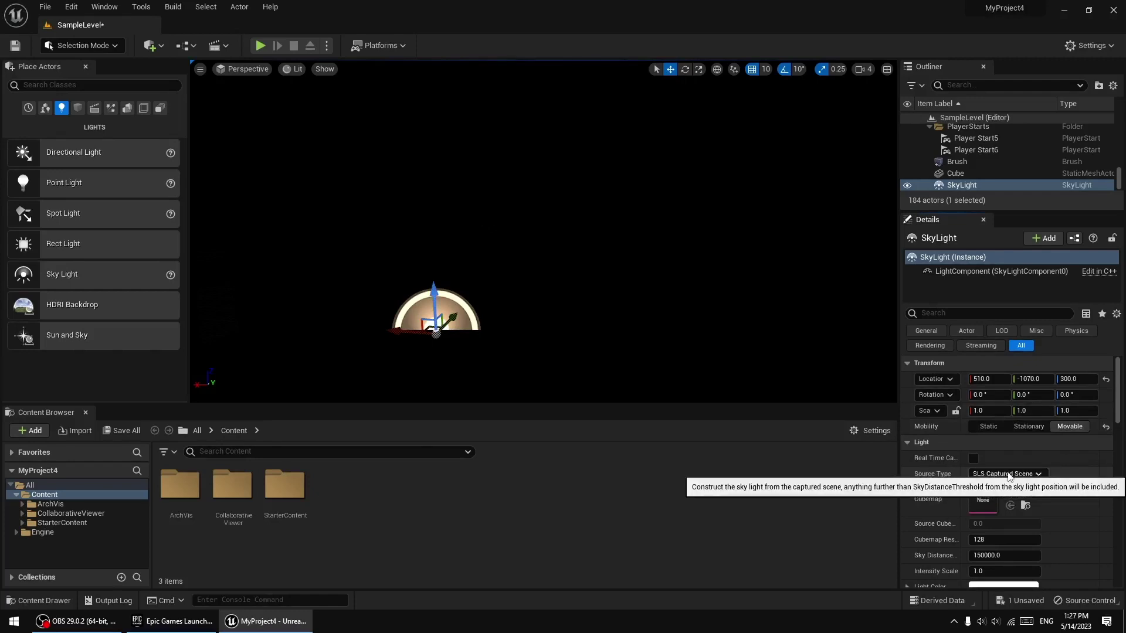
pyautogui.click(1026, 496)
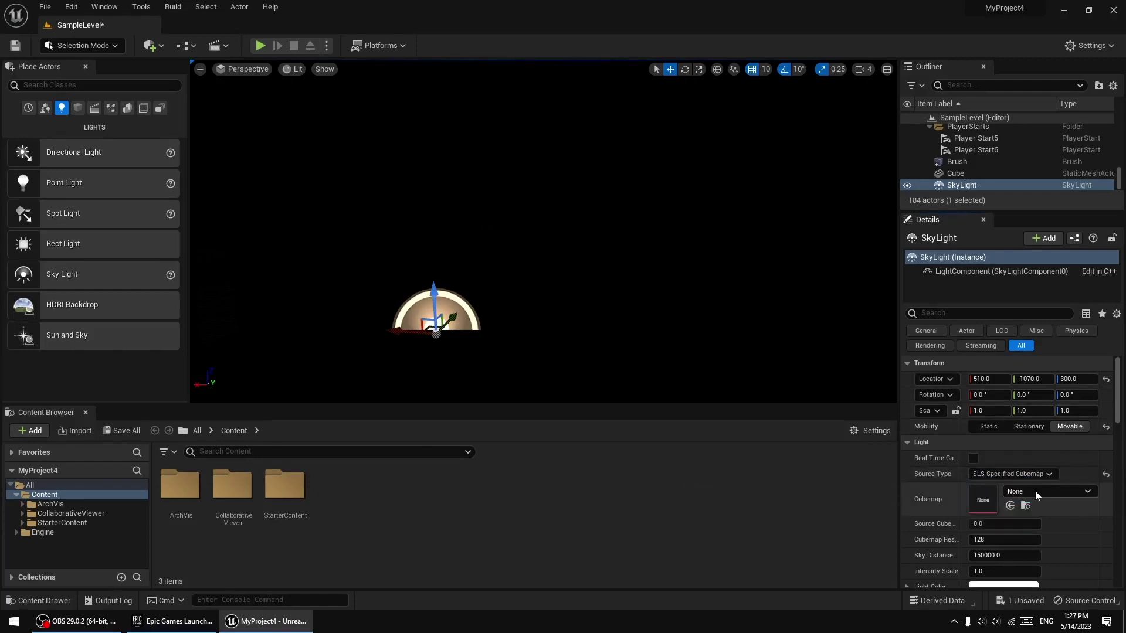
pyautogui.click(1041, 491)
pyautogui.click(1006, 337)
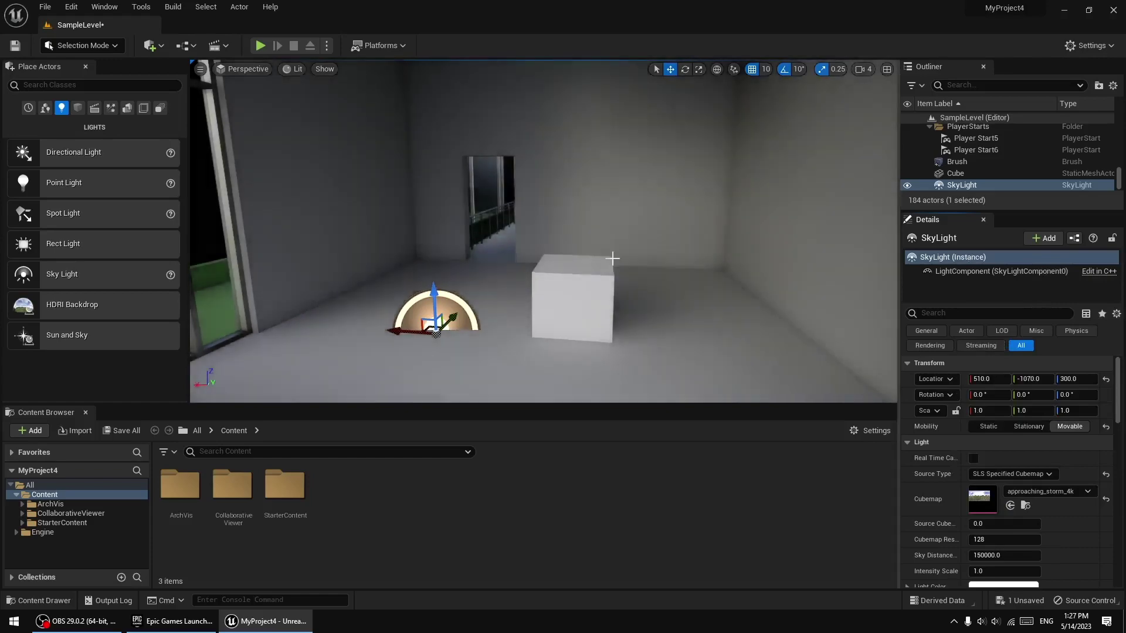
# Step: Focus the view on the sky light, then delete it
pyautogui.moveTo(611, 259); pyautogui.dragTo(575, 223)
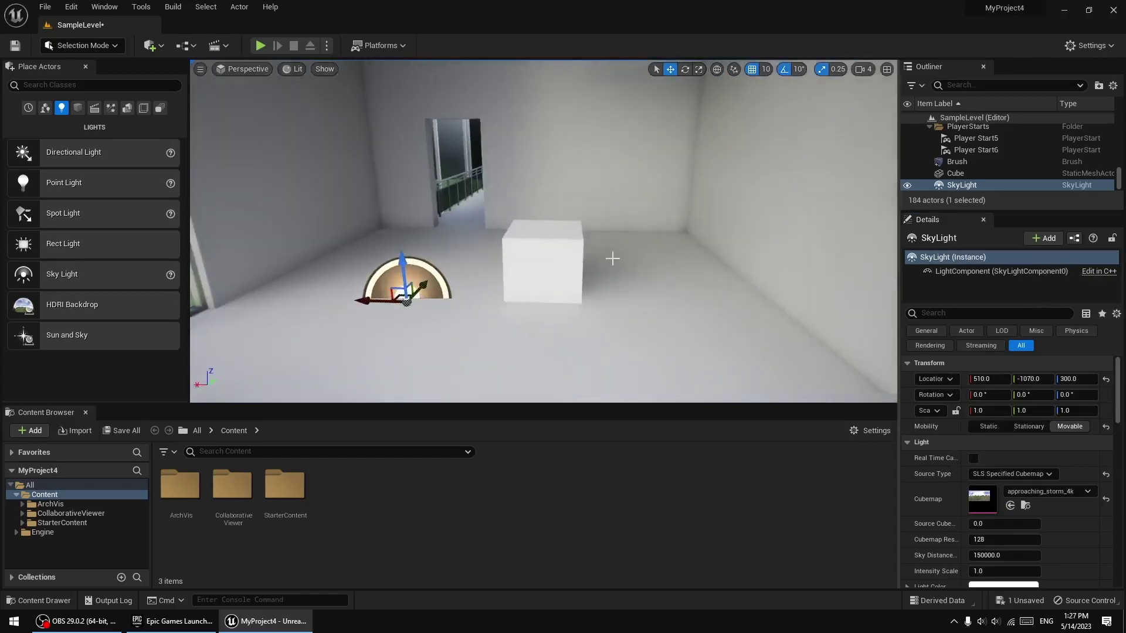
pyautogui.press('f')
pyautogui.moveTo(641, 231)
pyautogui.mouseDown()
pyautogui.moveTo(585, 278)
pyautogui.moveTo(622, 275)
pyautogui.mouseUp()
pyautogui.press('f')
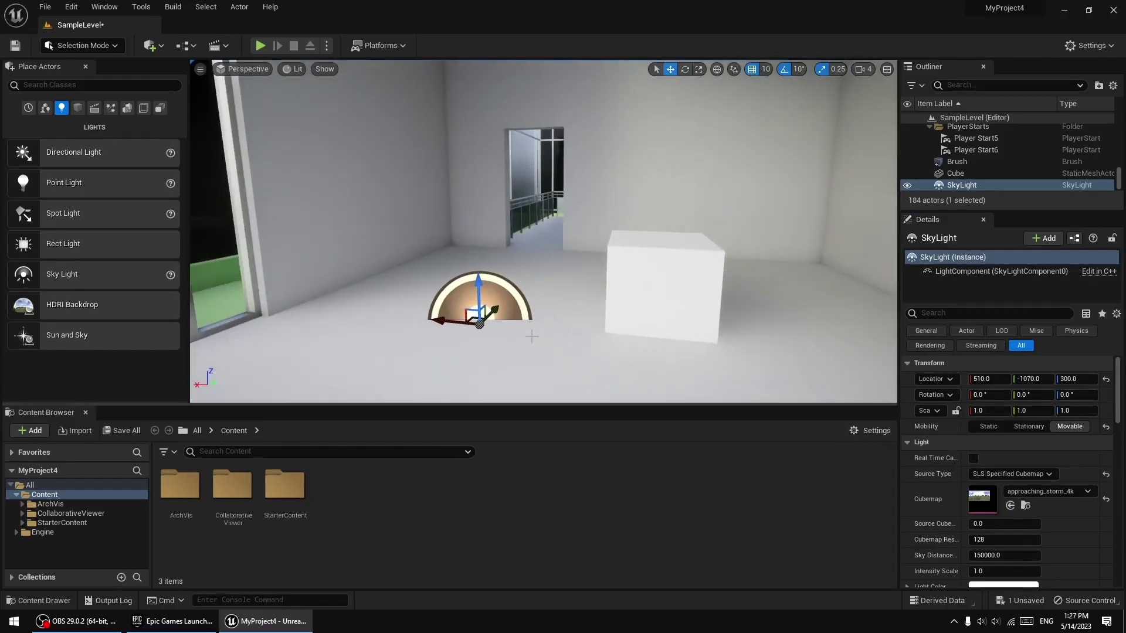
pyautogui.press('Delete')
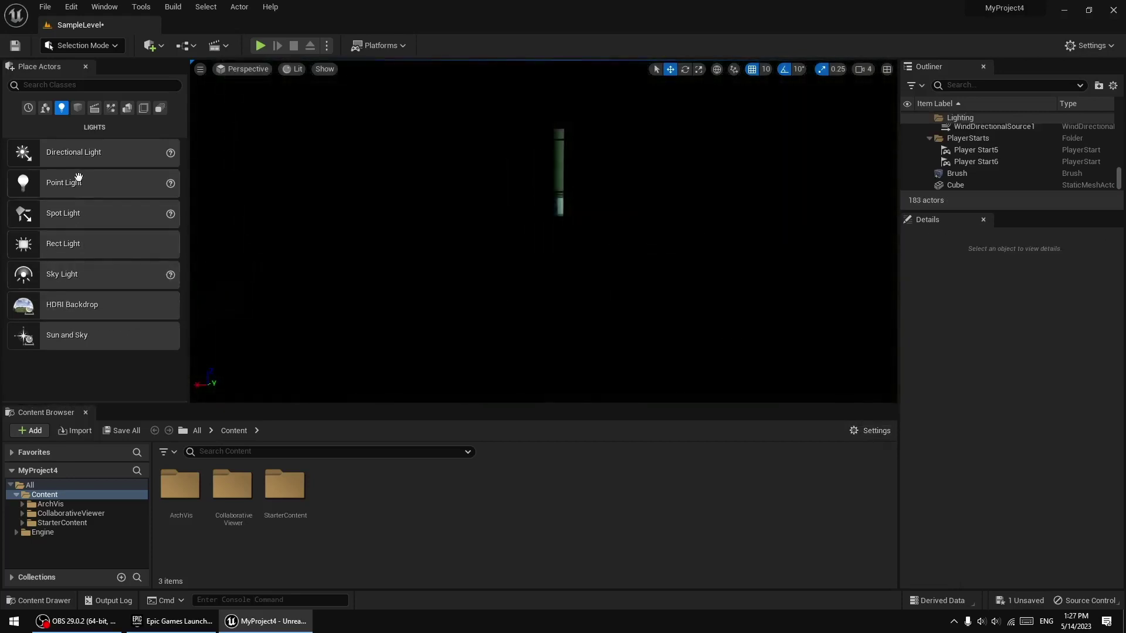
# Step: Add a Directional Light and give the sky light Real Time Capture with the approaching_storm_4k cubemap
pyautogui.moveTo(74, 152); pyautogui.dragTo(476, 273)
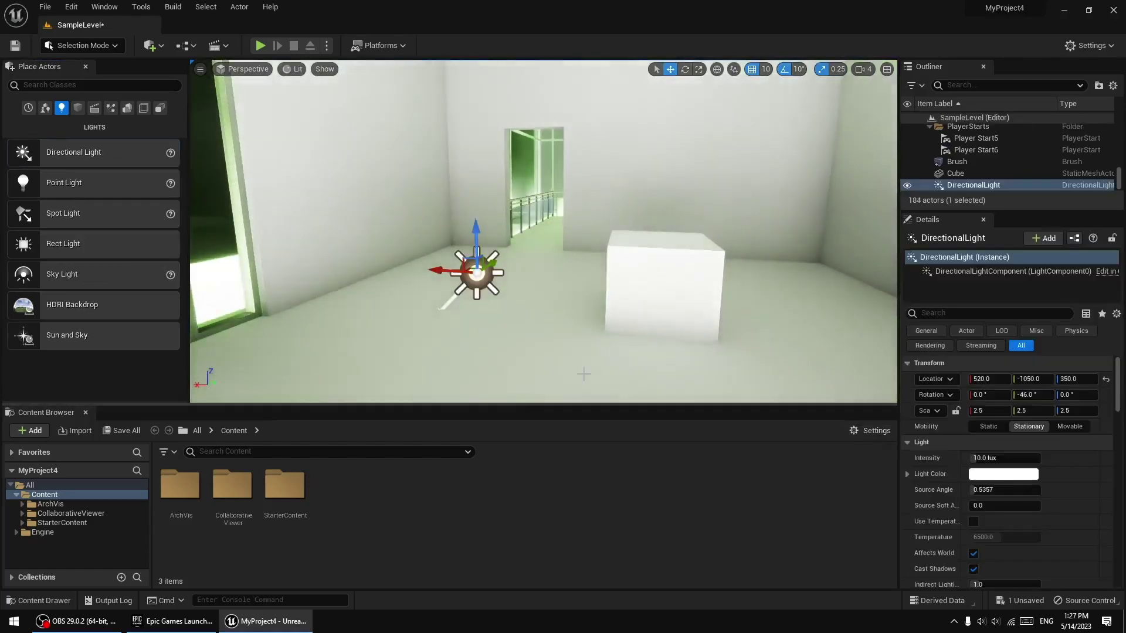
pyautogui.moveTo(585, 374)
pyautogui.mouseDown()
pyautogui.moveTo(251, 319)
pyautogui.moveTo(496, 330)
pyautogui.moveTo(410, 317)
pyautogui.mouseUp()
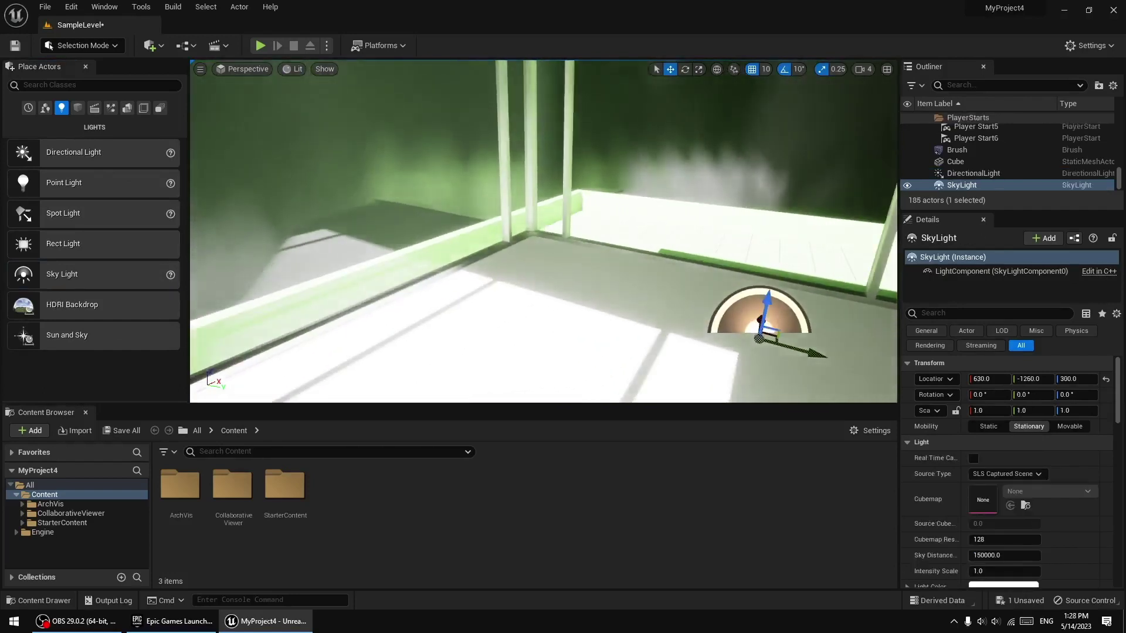
pyautogui.click(973, 458)
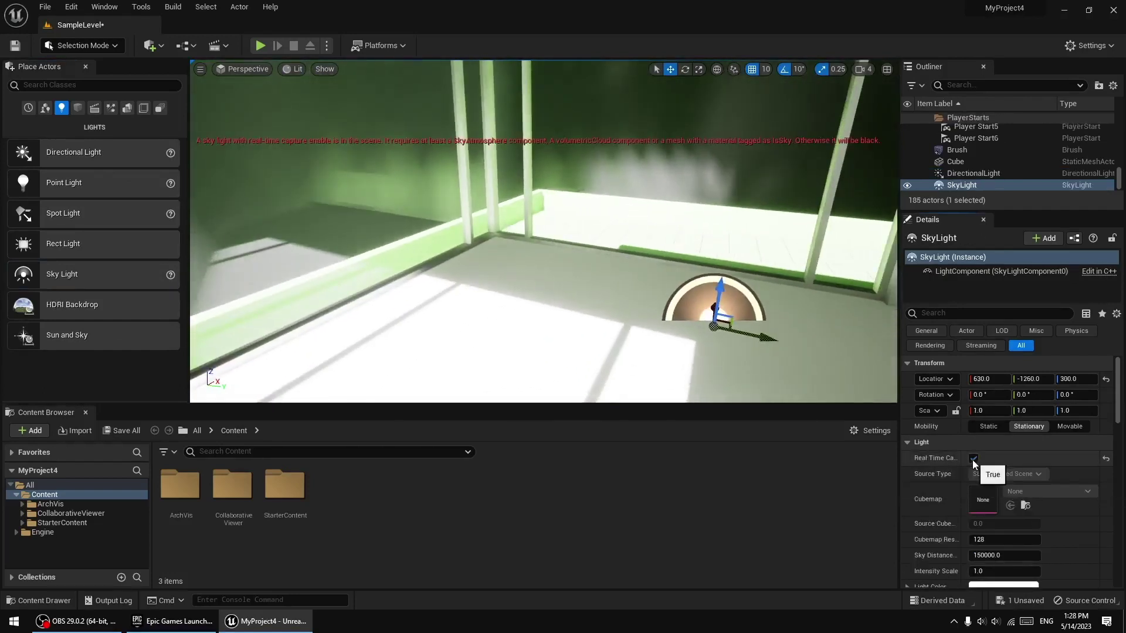
pyautogui.click(1002, 475)
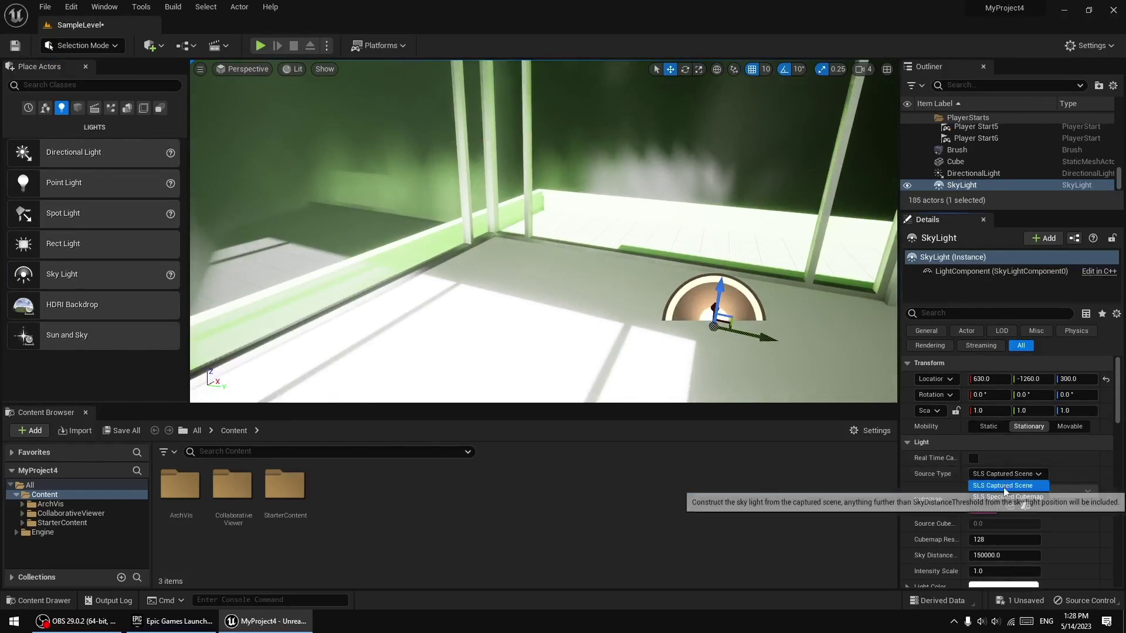
pyautogui.click(1008, 497)
pyautogui.click(1040, 490)
pyautogui.click(1006, 337)
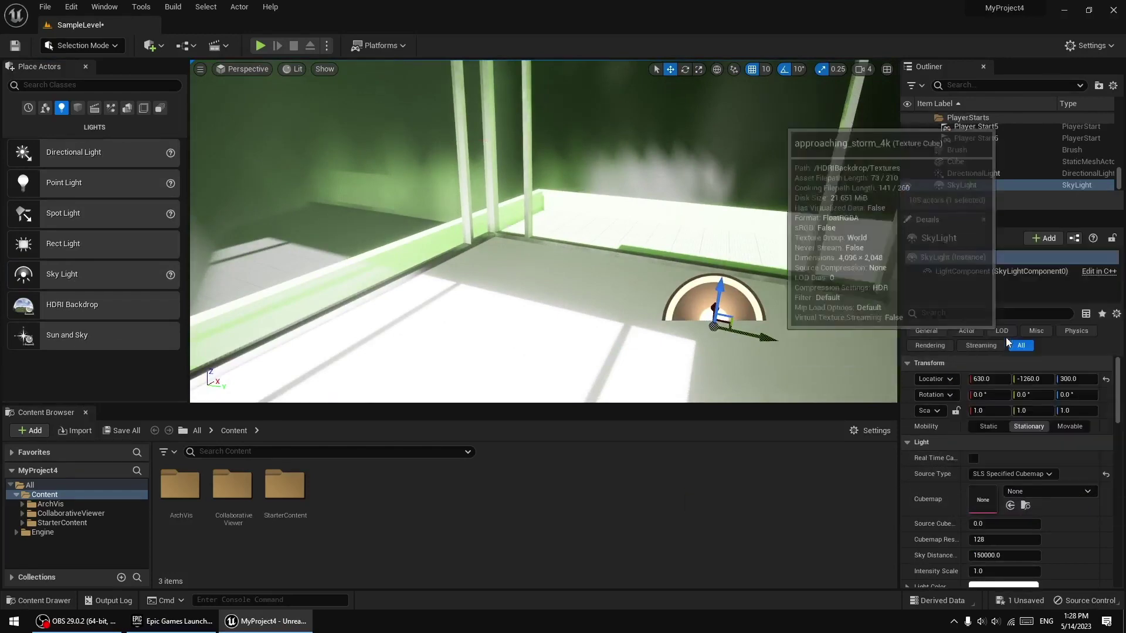
# Step: Inspect the window shadows around the room, then delete the sky light
pyautogui.moveTo(591, 296)
pyautogui.mouseDown(button='right')
pyautogui.moveTo(628, 281)
pyautogui.moveTo(563, 281)
pyautogui.moveTo(622, 285)
pyautogui.mouseUp(button='right')
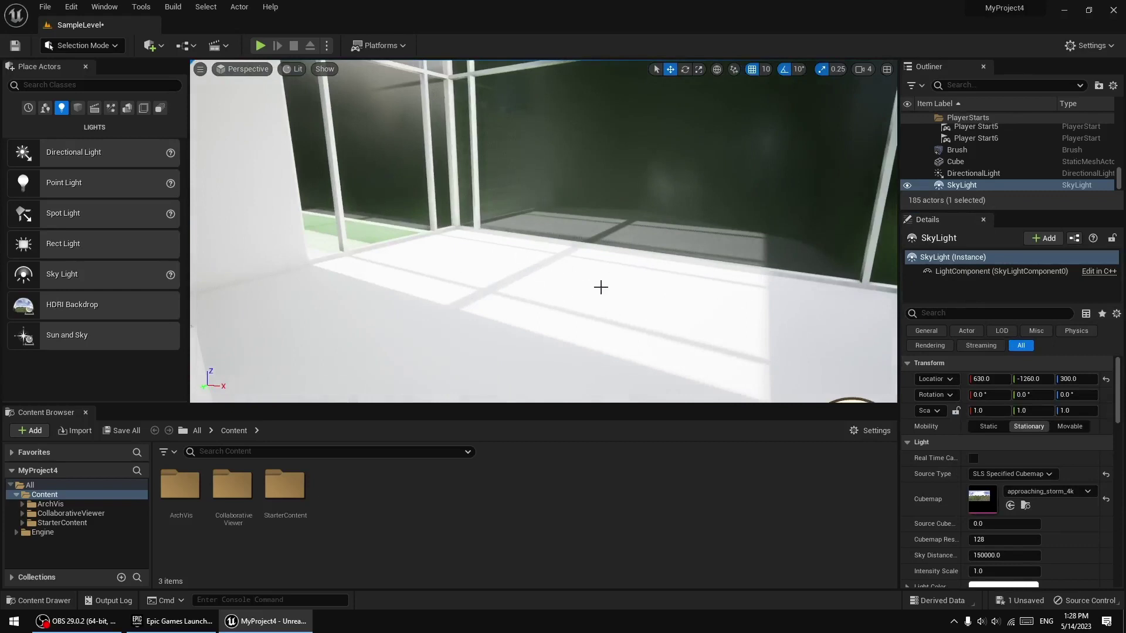
pyautogui.moveTo(600, 287)
pyautogui.mouseDown(button='right')
pyautogui.moveTo(584, 276)
pyautogui.moveTo(694, 330)
pyautogui.mouseUp(button='right')
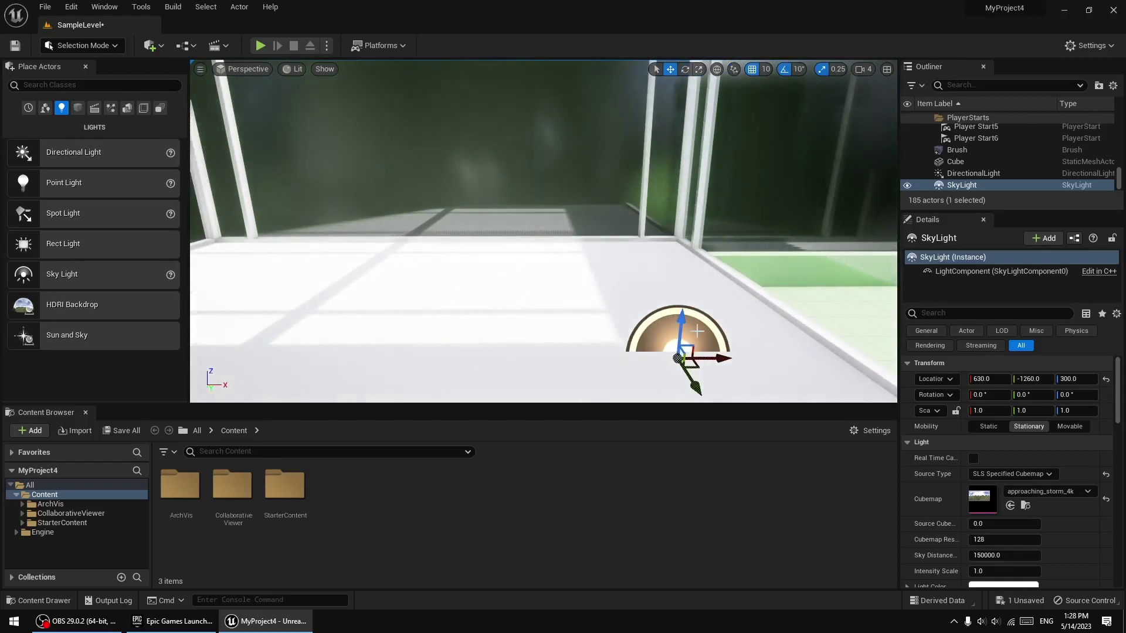
pyautogui.press('Delete')
pyautogui.moveTo(501, 278); pyautogui.dragTo(500, 279, button='right')
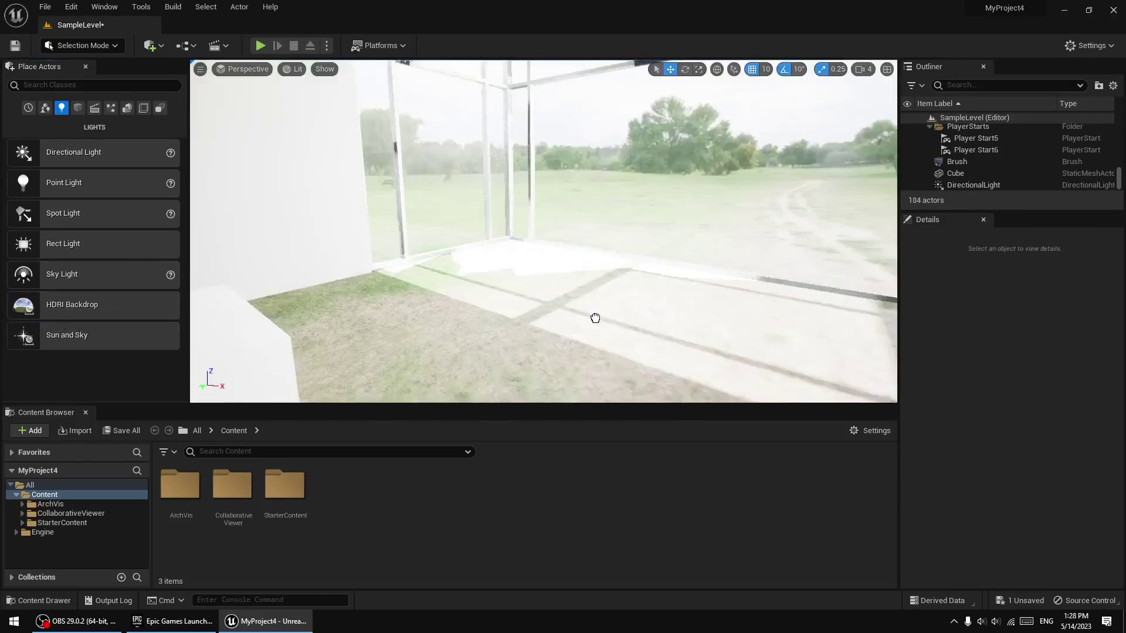
# Step: Place an HDRI Backdrop and lower it to Z -210
pyautogui.moveTo(71, 306); pyautogui.dragTo(595, 320)
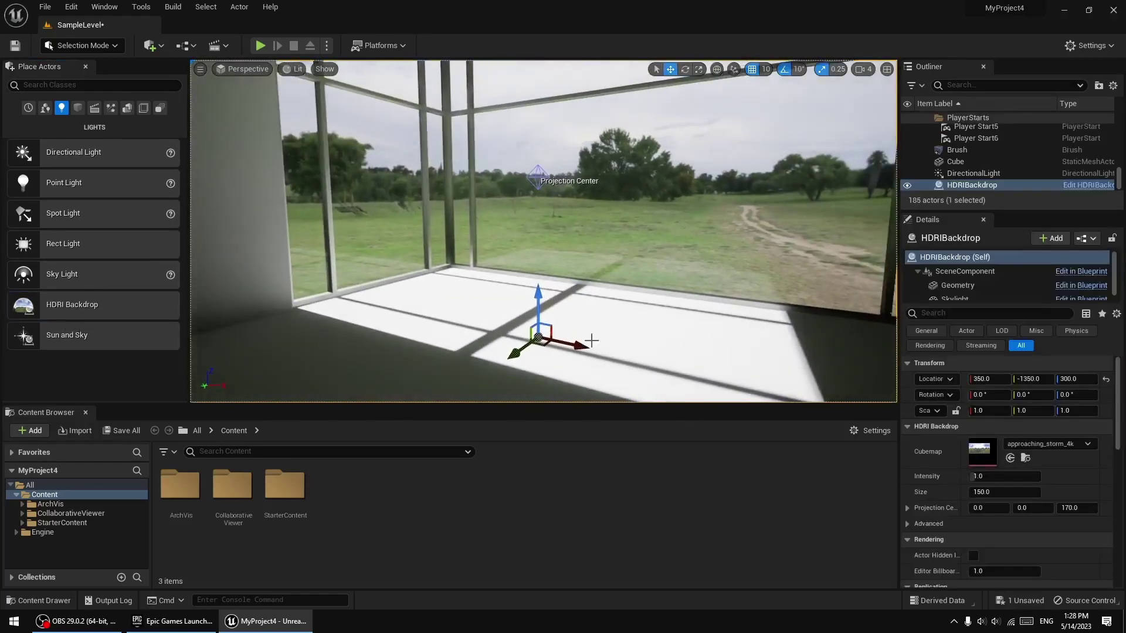
pyautogui.moveTo(555, 307); pyautogui.dragTo(529, 285, button='right')
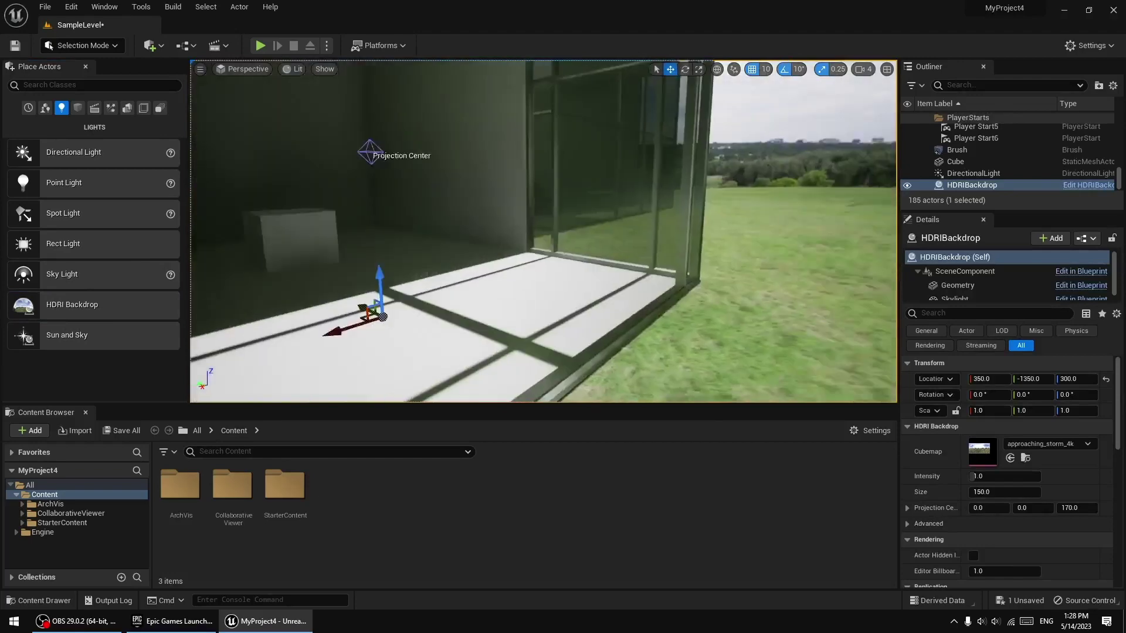
pyautogui.moveTo(487, 234)
pyautogui.mouseDown()
pyautogui.moveTo(523, 362)
pyautogui.moveTo(495, 381)
pyautogui.mouseUp()
pyautogui.moveTo(623, 359); pyautogui.dragTo(578, 320, button='right')
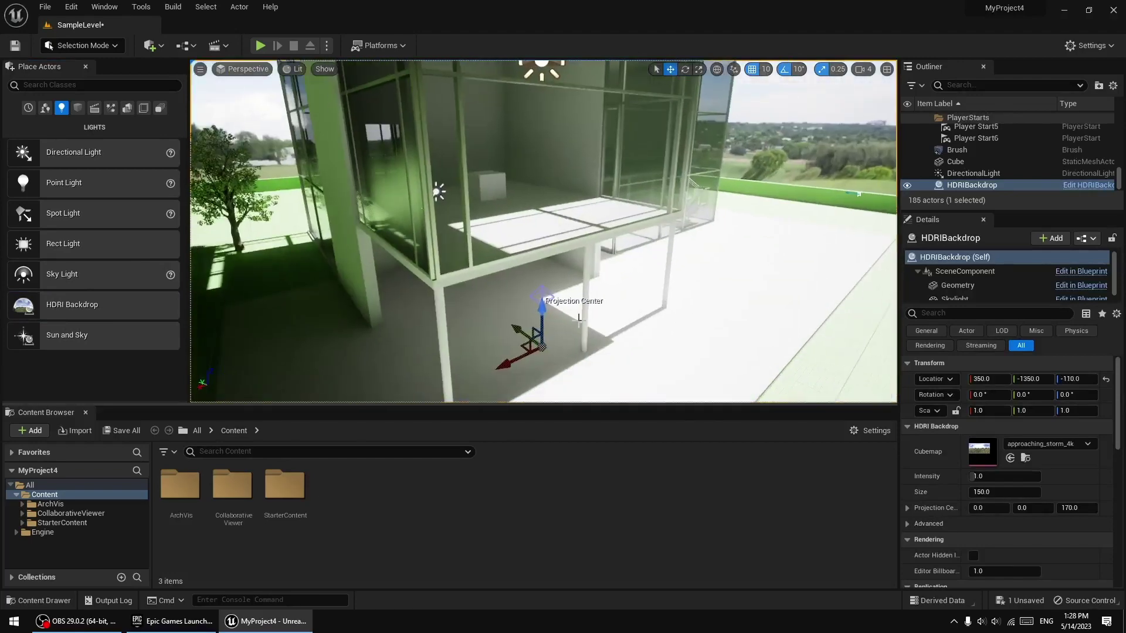
pyautogui.moveTo(546, 309); pyautogui.dragTo(696, 272)
pyautogui.moveTo(696, 272); pyautogui.dragTo(697, 254, button='right')
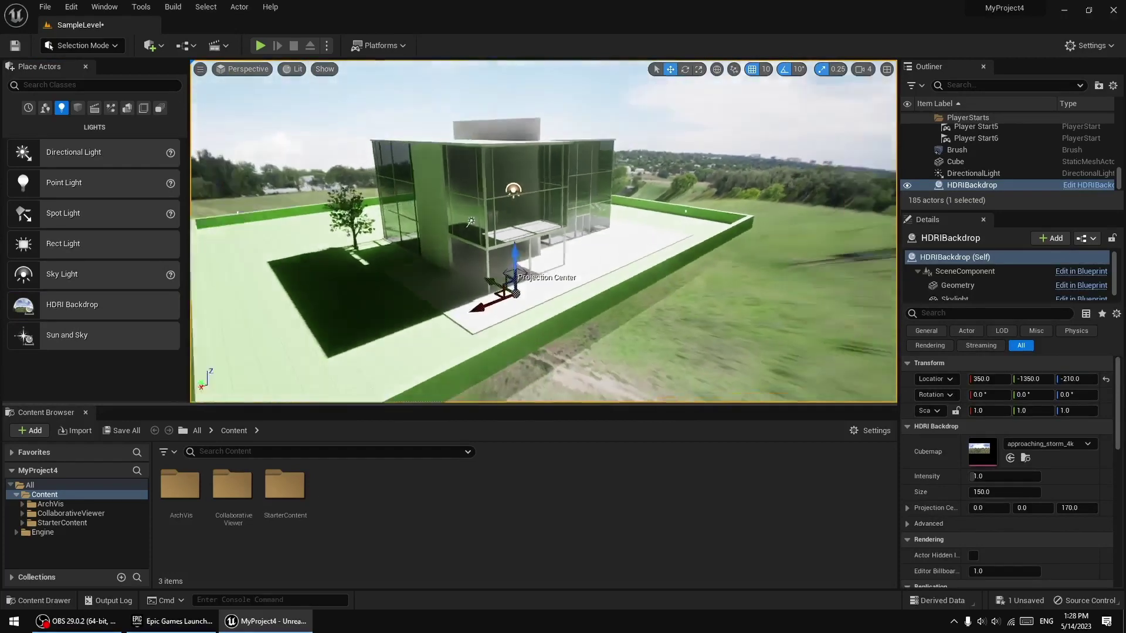
# Step: Enable Use Camera Projection in the backdrop's advanced settings
pyautogui.scroll(-2, 963, 541)
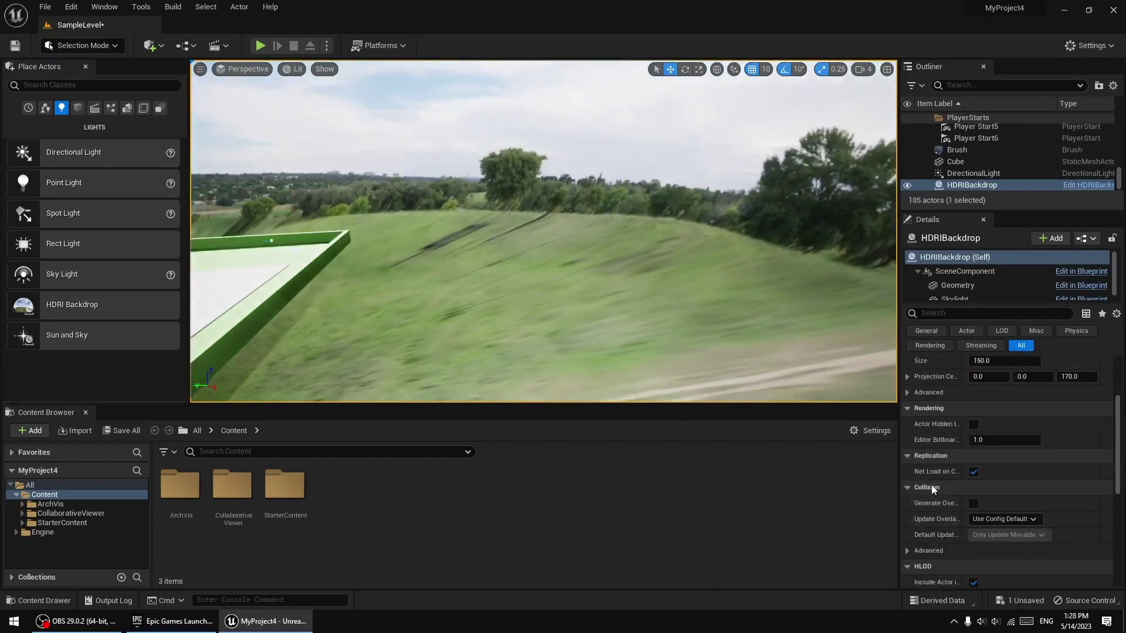
pyautogui.click(909, 452)
pyautogui.click(909, 452)
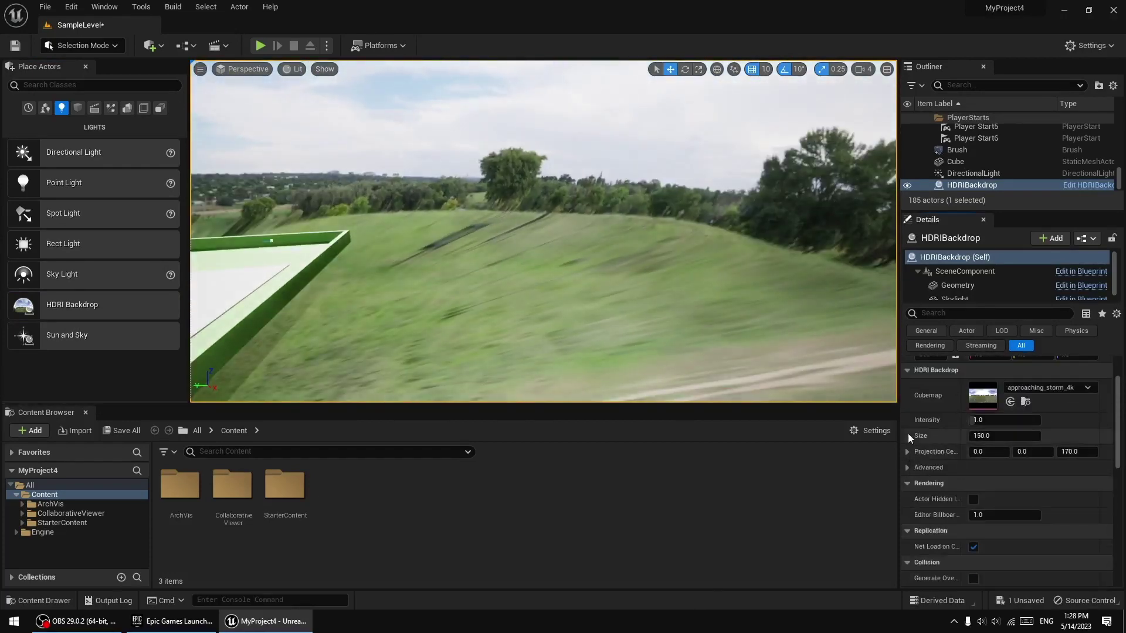
pyautogui.scroll(2, 915, 517)
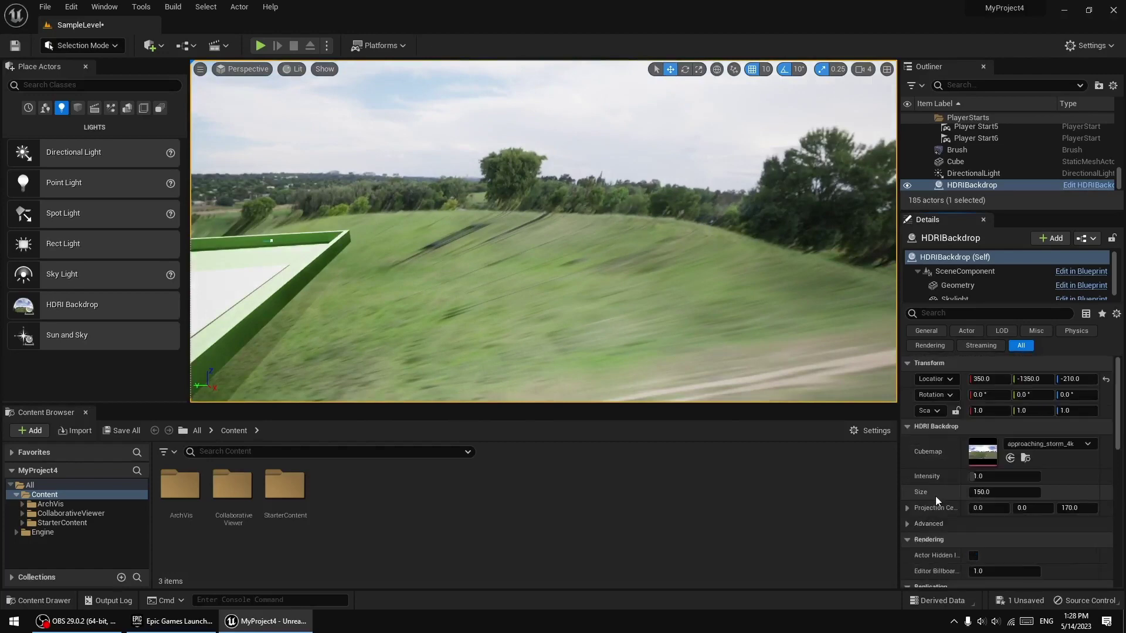
pyautogui.click(910, 508)
pyautogui.click(910, 508)
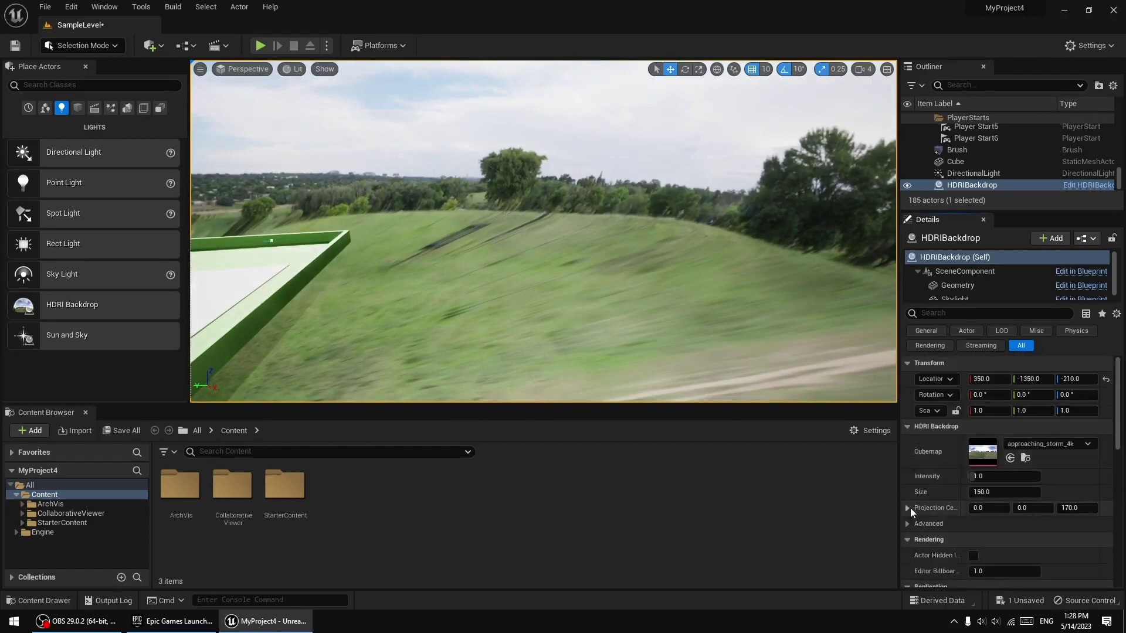
pyautogui.scroll(-1, 912, 513)
pyautogui.click(911, 505)
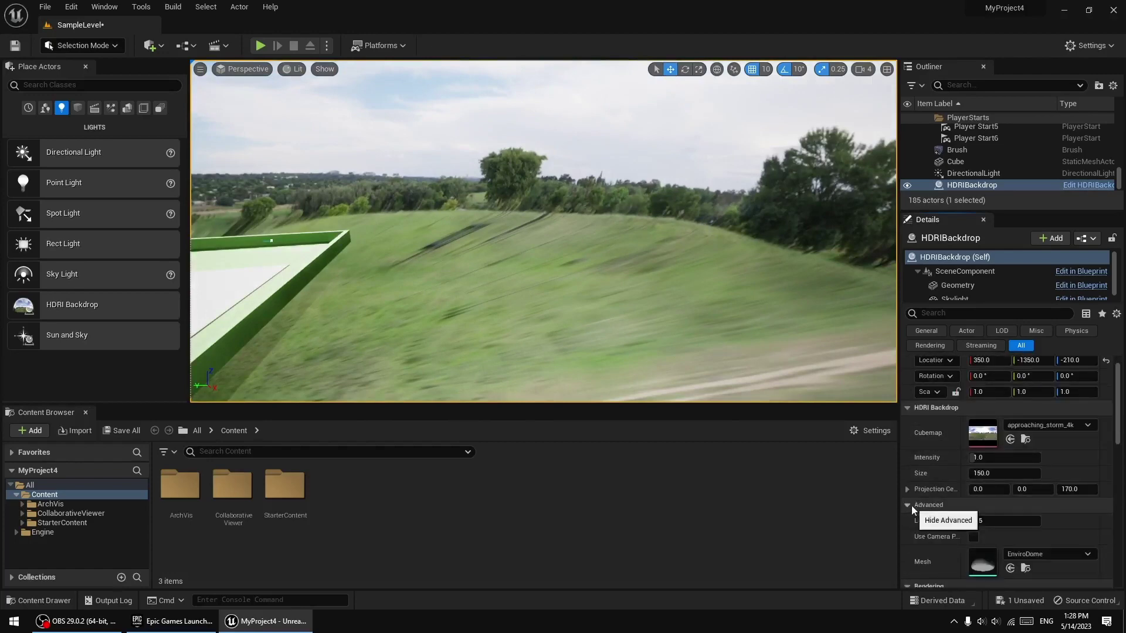
pyautogui.click(973, 538)
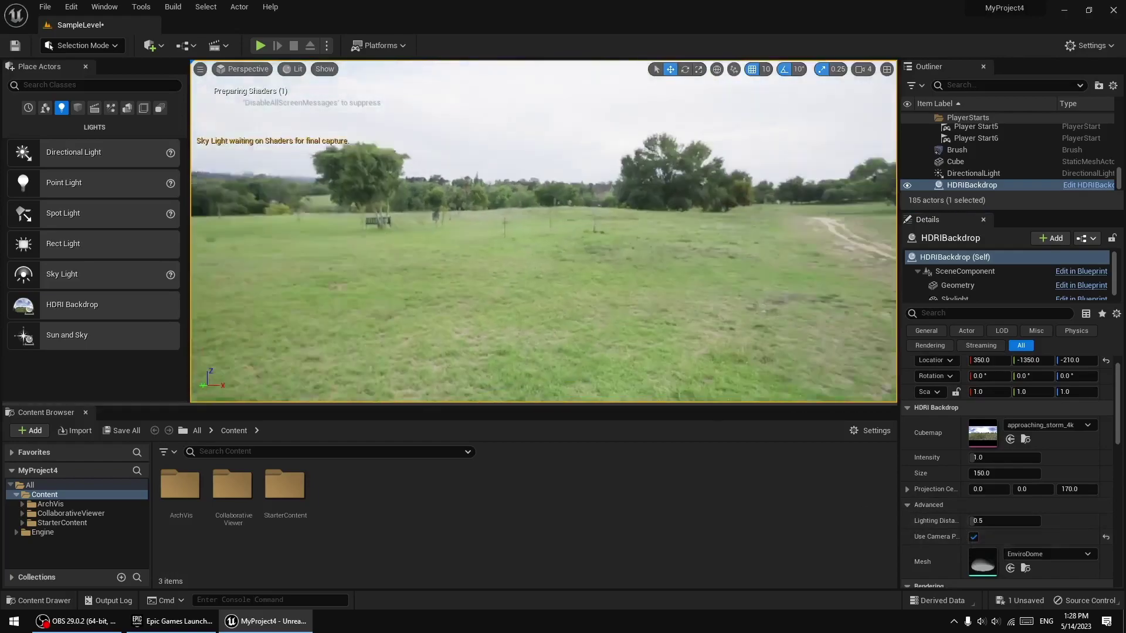
# Step: Swap the backdrop cubemap to autumn_hockey_4k and view the forest through the window
pyautogui.scroll(5, 472, 249)
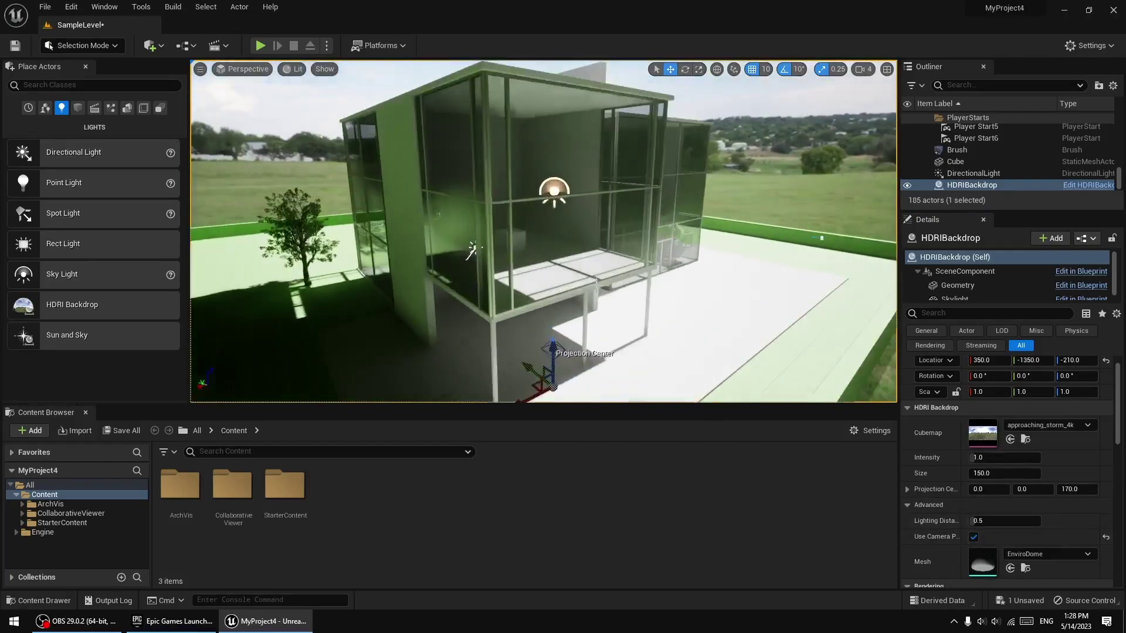
pyautogui.scroll(3, 472, 250)
pyautogui.scroll(3, 472, 249)
pyautogui.scroll(3, 472, 249)
pyautogui.scroll(3, 472, 250)
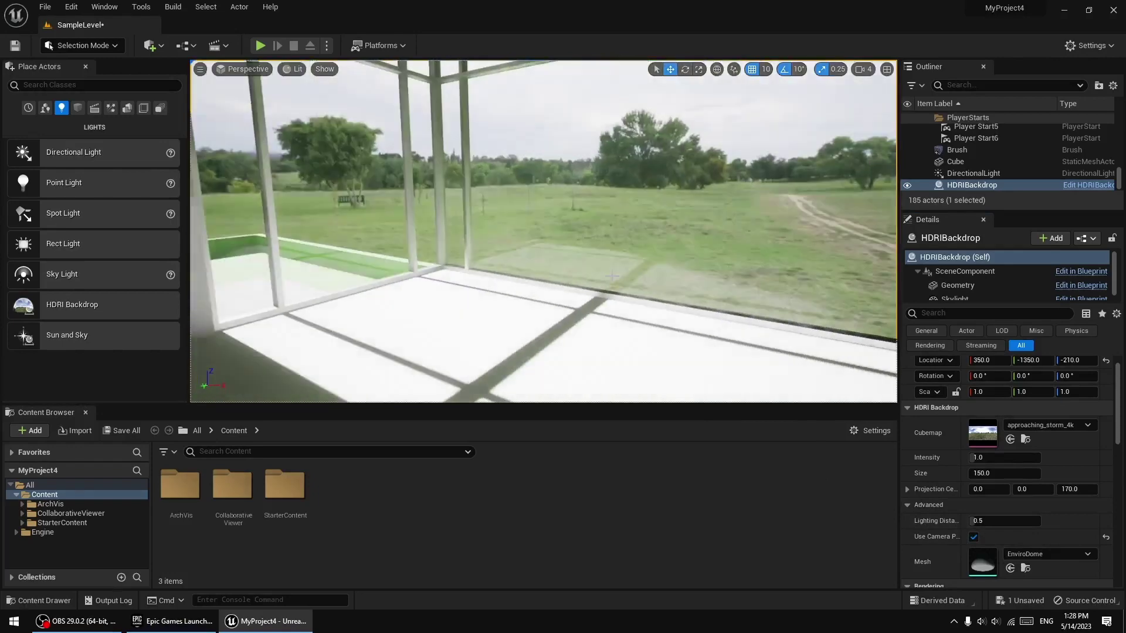
pyautogui.scroll(-3, 612, 275)
pyautogui.scroll(-3, 659, 269)
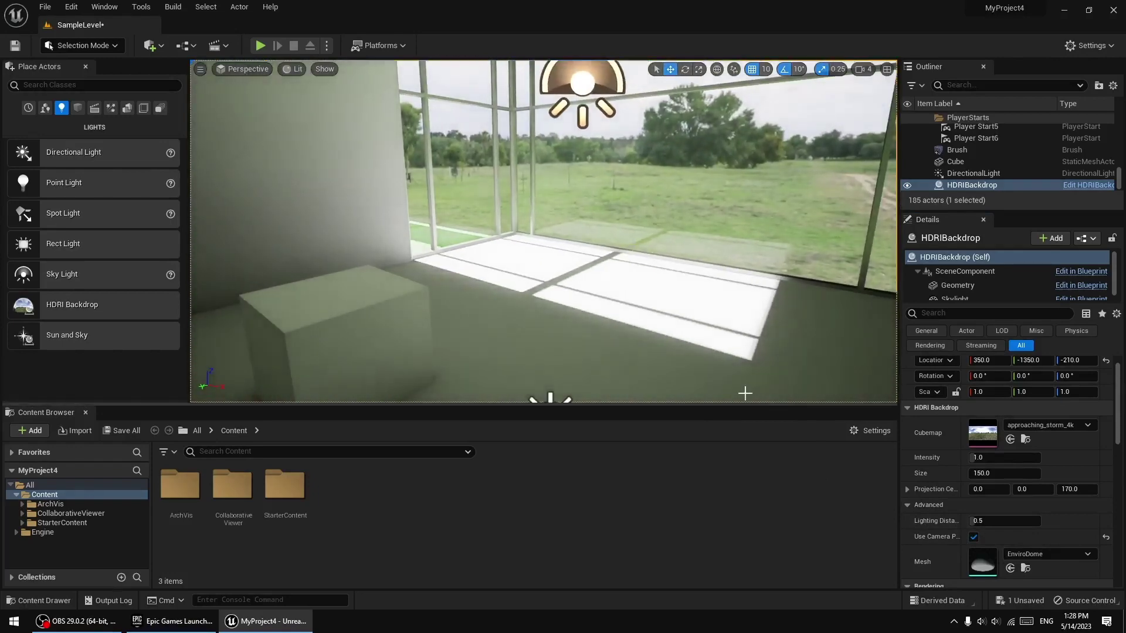
pyautogui.click(1079, 424)
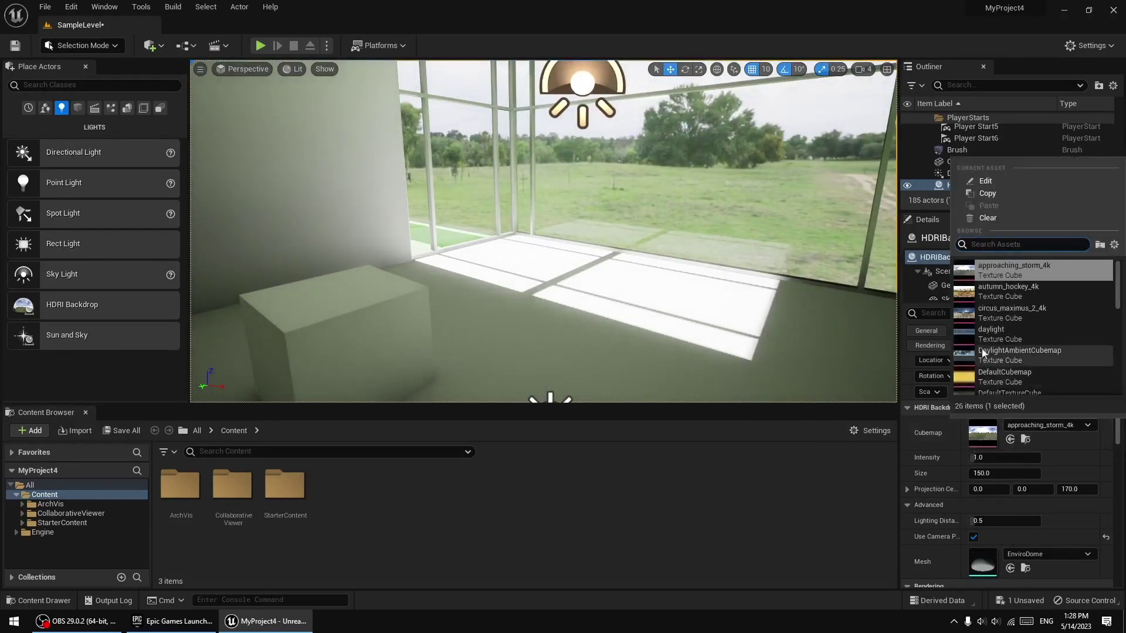
pyautogui.click(991, 291)
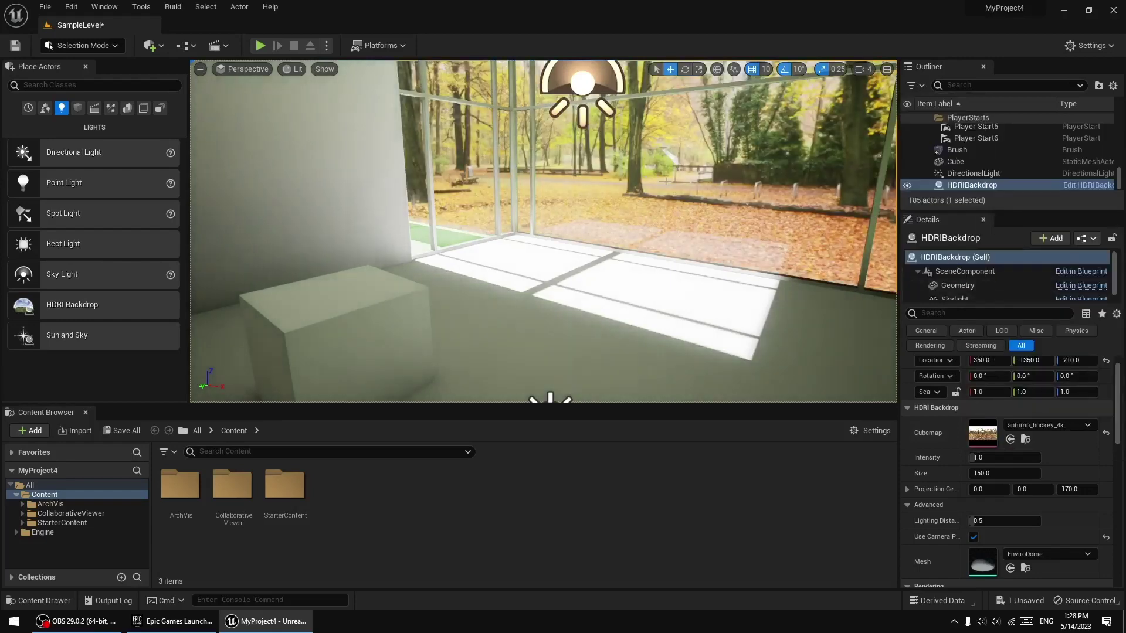
pyautogui.moveTo(543, 234); pyautogui.dragTo(411, 235, button='right')
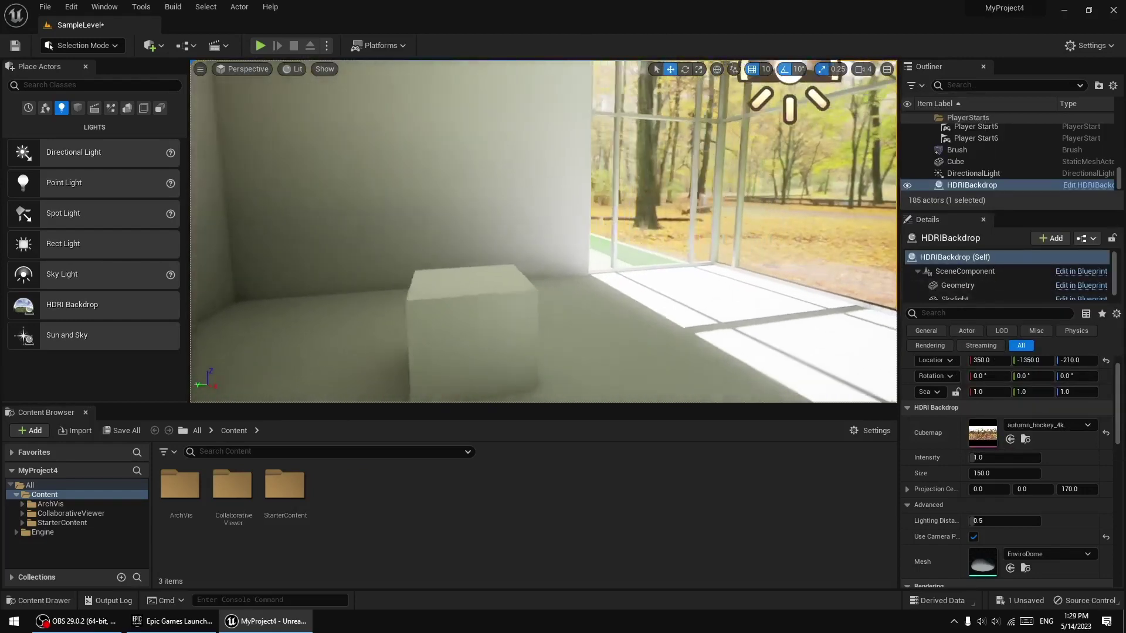
pyautogui.moveTo(586, 264)
pyautogui.mouseDown(button='right')
pyautogui.moveTo(674, 293)
pyautogui.moveTo(762, 294)
pyautogui.mouseUp(button='right')
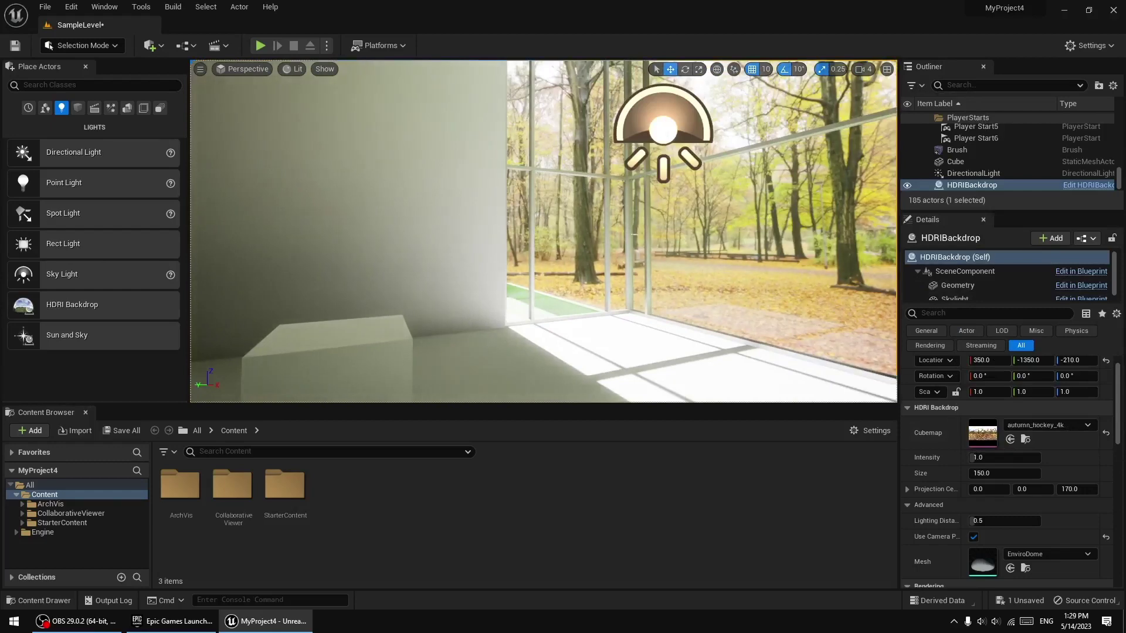
pyautogui.moveTo(587, 264); pyautogui.dragTo(545, 227, button='right')
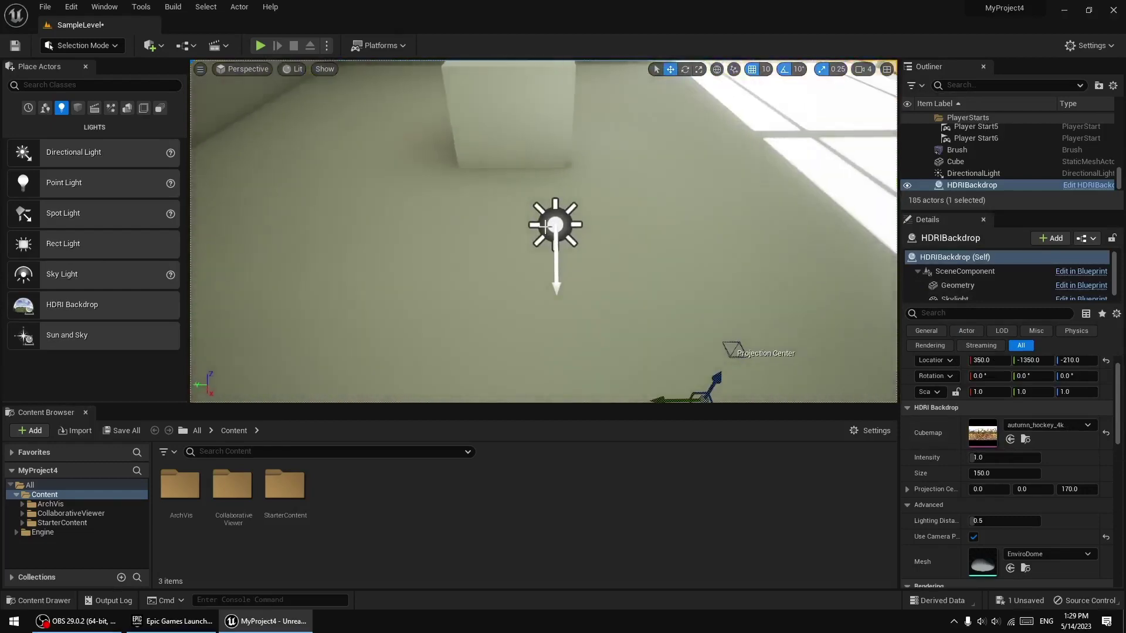
# Step: Delete the directional light
pyautogui.click(554, 223)
pyautogui.press('Delete')
pyautogui.moveTo(555, 216); pyautogui.dragTo(674, 176, button='right')
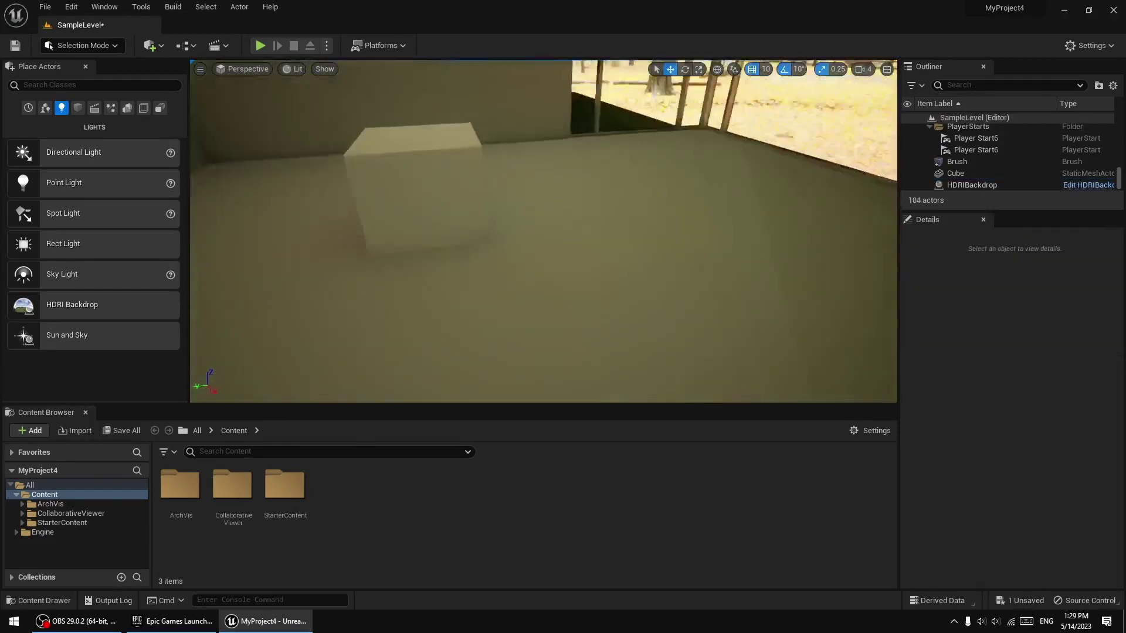
pyautogui.moveTo(616, 235); pyautogui.dragTo(584, 245, button='right')
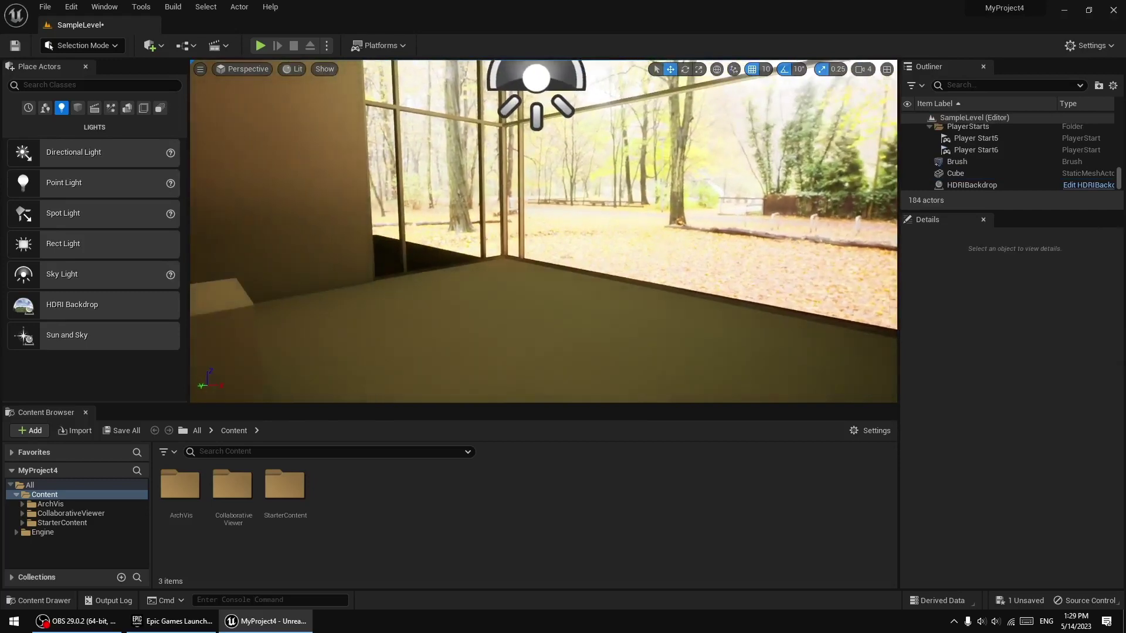
# Step: Try circus_maximus_2_4k, daylight and DefaultCubemap on the backdrop, then delete the HDRI Backdrop
pyautogui.click(635, 225)
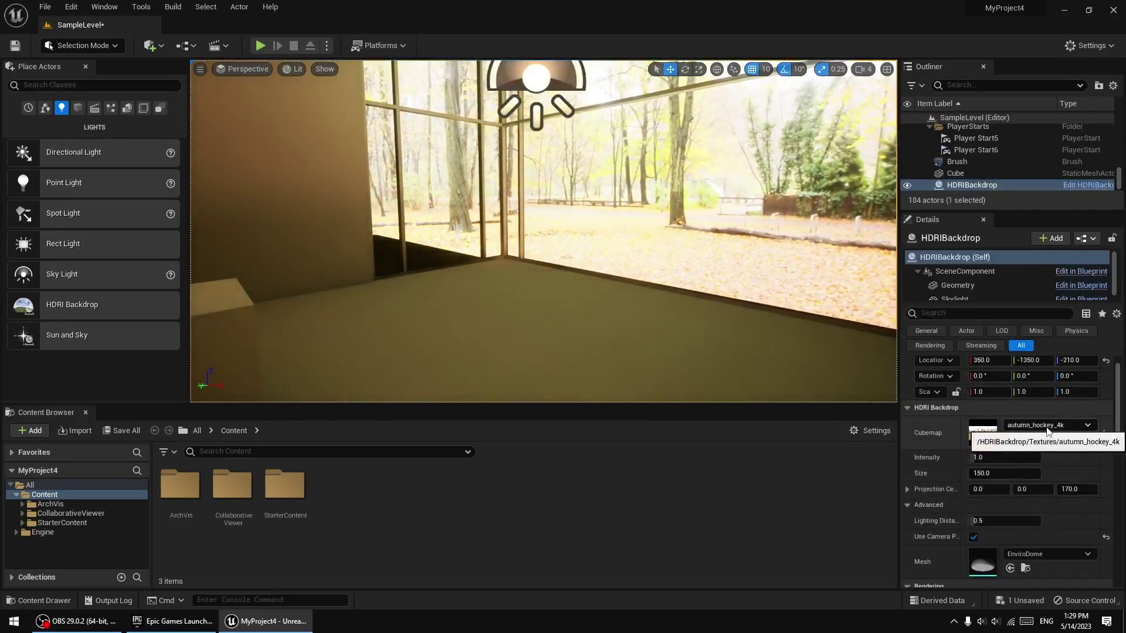
pyautogui.click(1047, 427)
pyautogui.click(1011, 328)
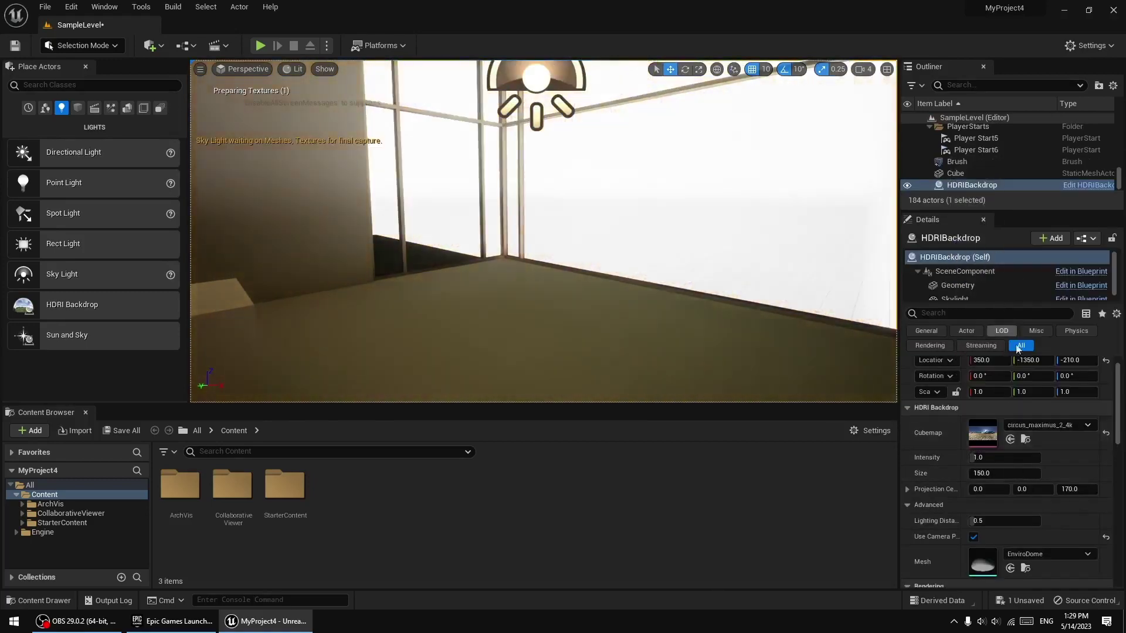
pyautogui.click(1035, 427)
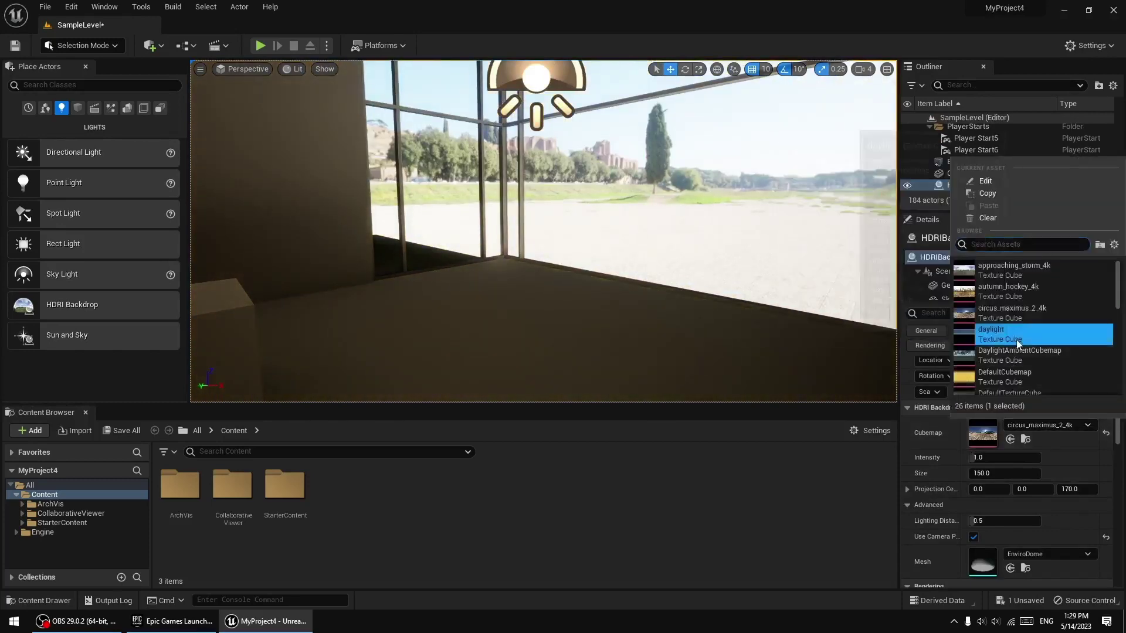
pyautogui.click(1018, 343)
pyautogui.click(1044, 423)
pyautogui.click(1018, 376)
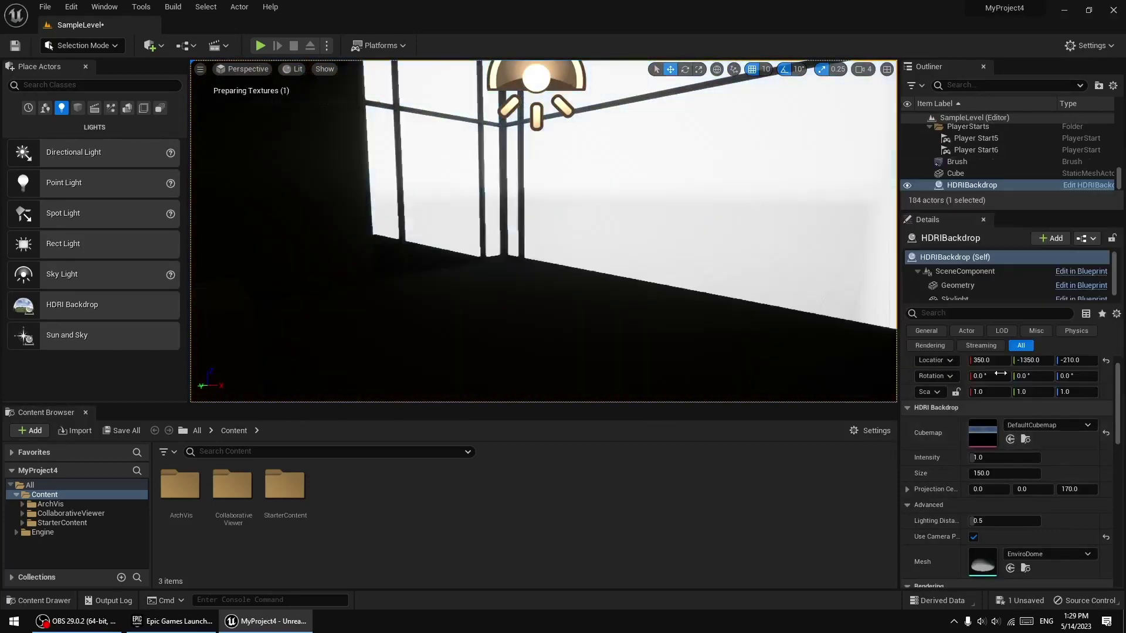
pyautogui.moveTo(632, 291); pyautogui.dragTo(632, 284, button='right')
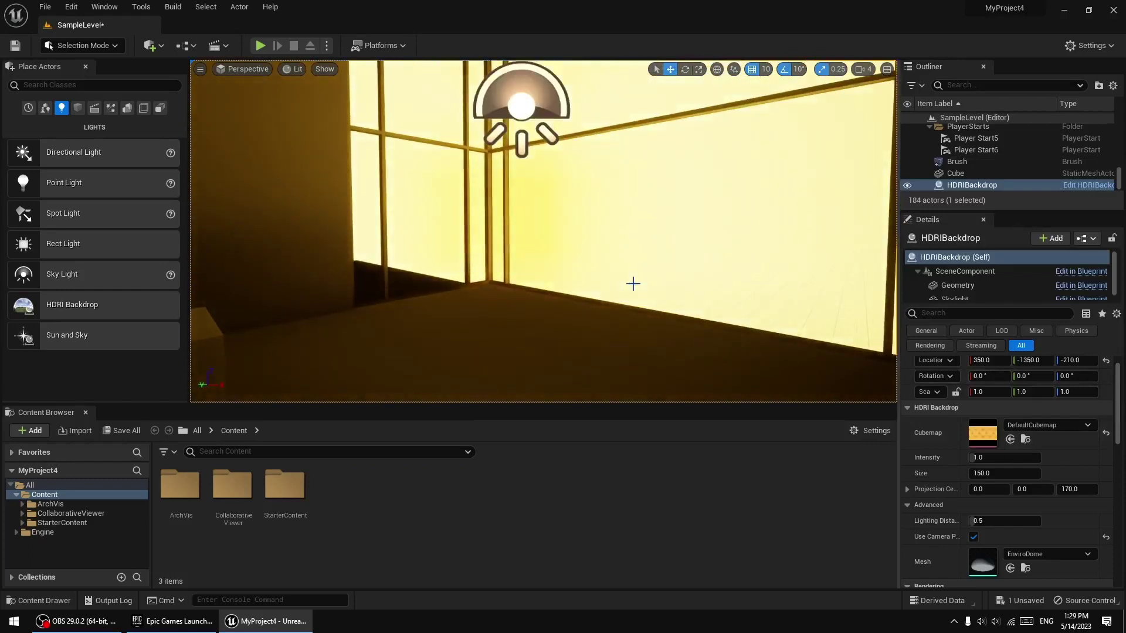
pyautogui.press('Delete')
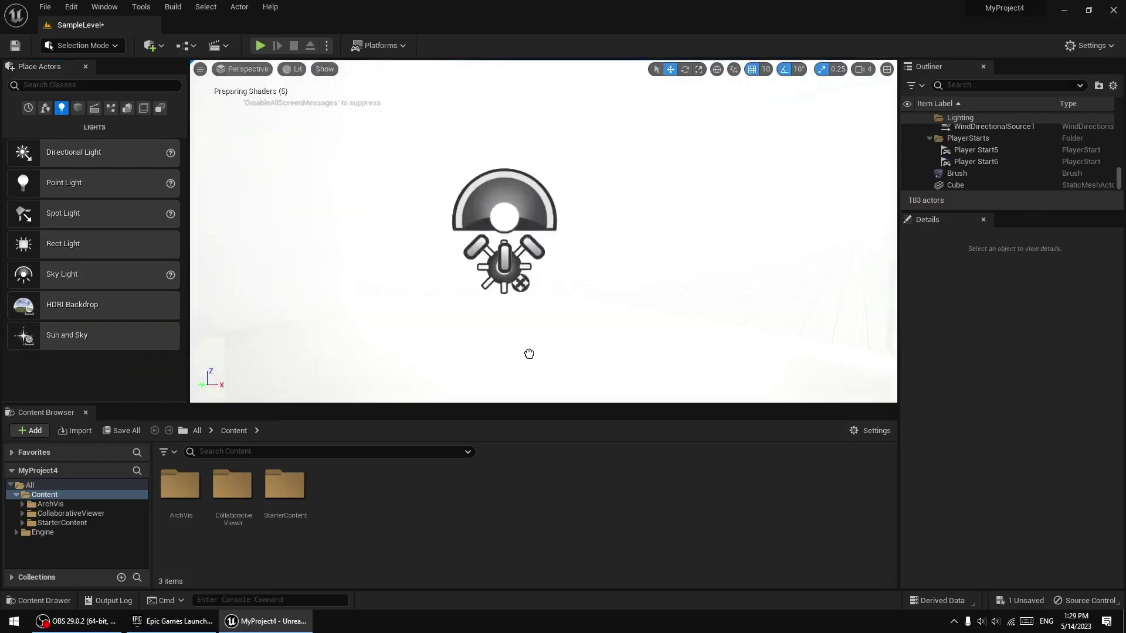
# Step: Add a Sun and Sky actor and set its Day to 25, keeping Month at 7
pyautogui.moveTo(59, 336); pyautogui.dragTo(556, 361)
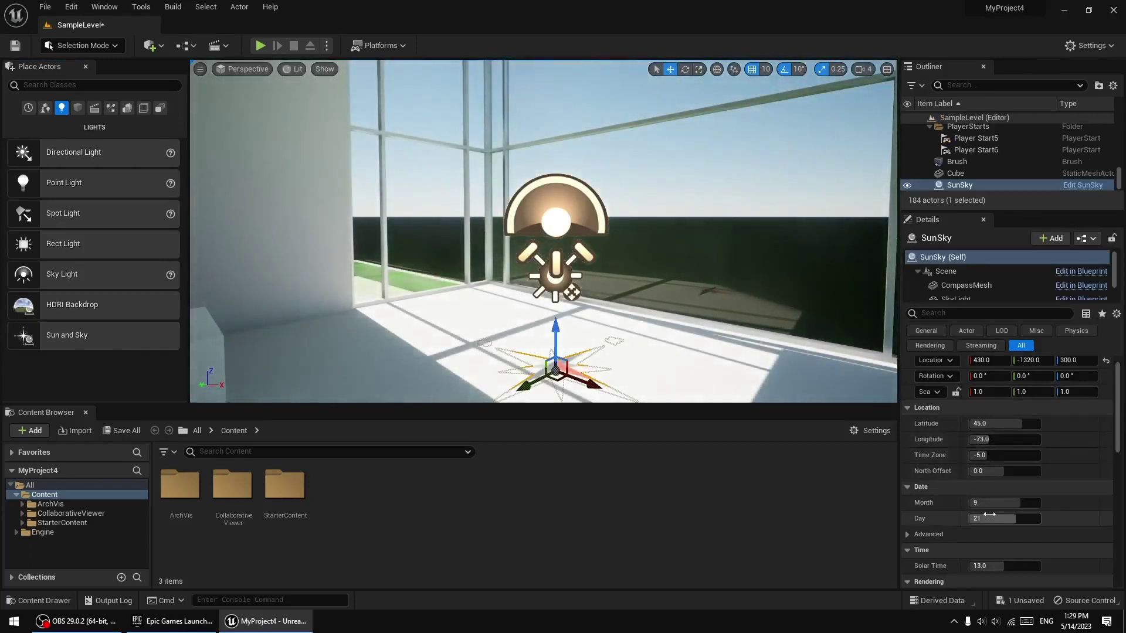
pyautogui.moveTo(1014, 506)
pyautogui.mouseDown()
pyautogui.moveTo(1000, 505)
pyautogui.moveTo(1027, 503)
pyautogui.moveTo(975, 517)
pyautogui.mouseUp()
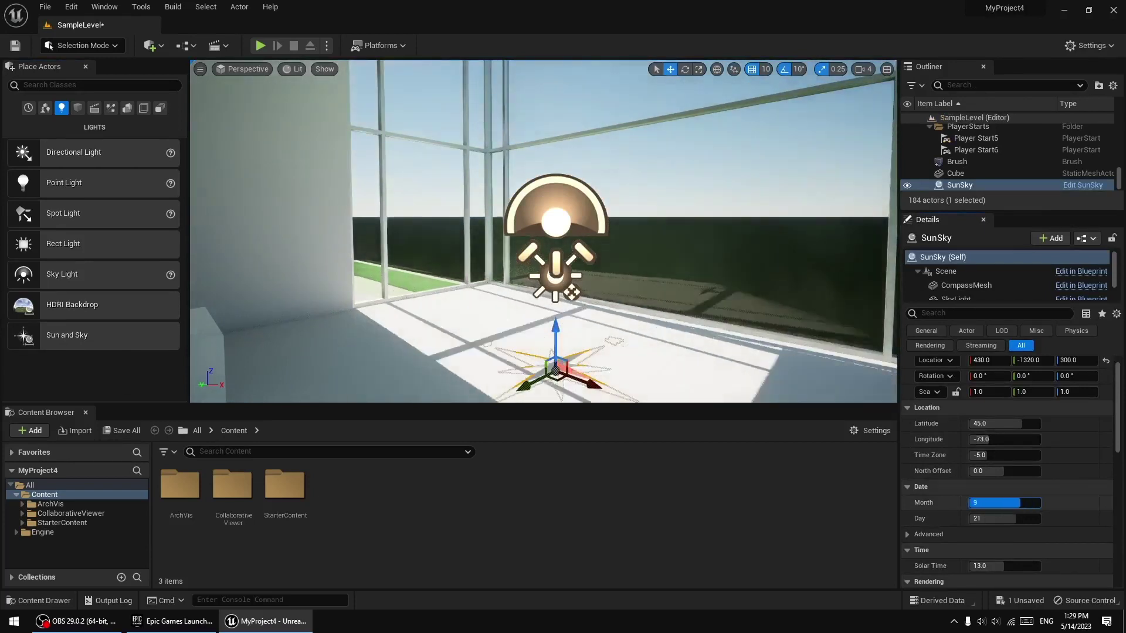
pyautogui.write('7')
pyautogui.click(1002, 503)
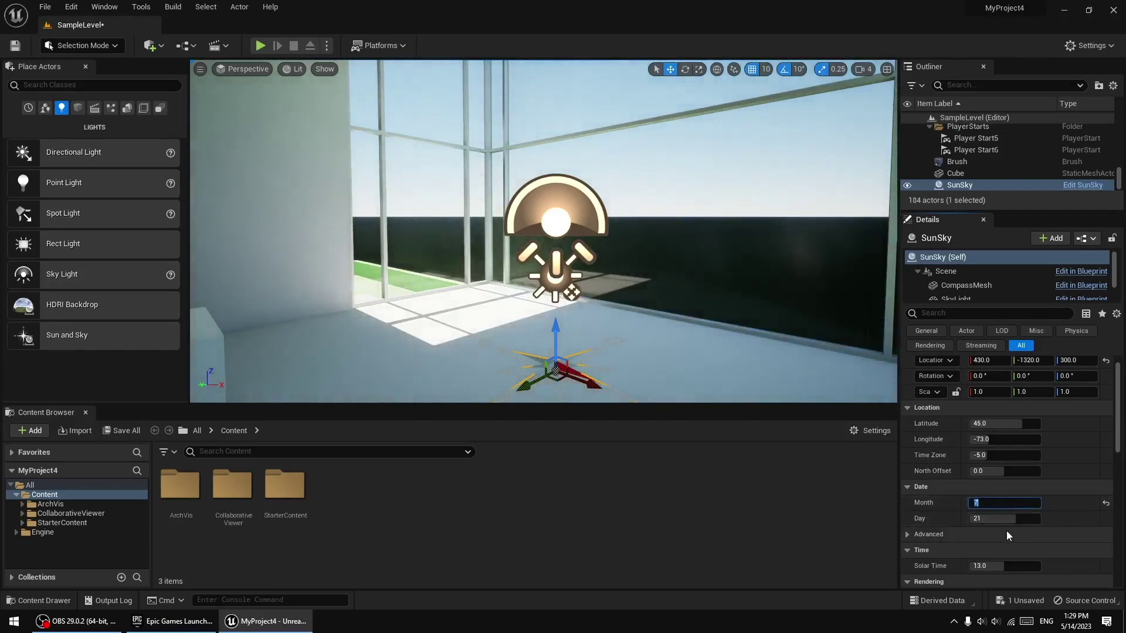
pyautogui.click(990, 520)
pyautogui.write('25')
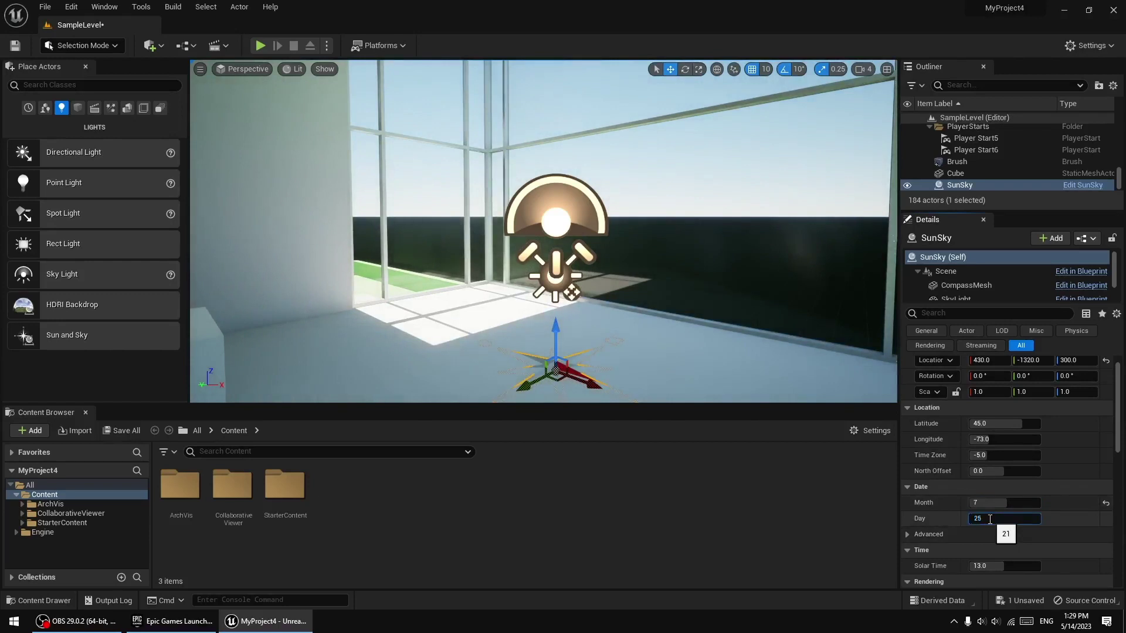
pyautogui.press('Return')
pyautogui.click(990, 504)
pyautogui.write('2')
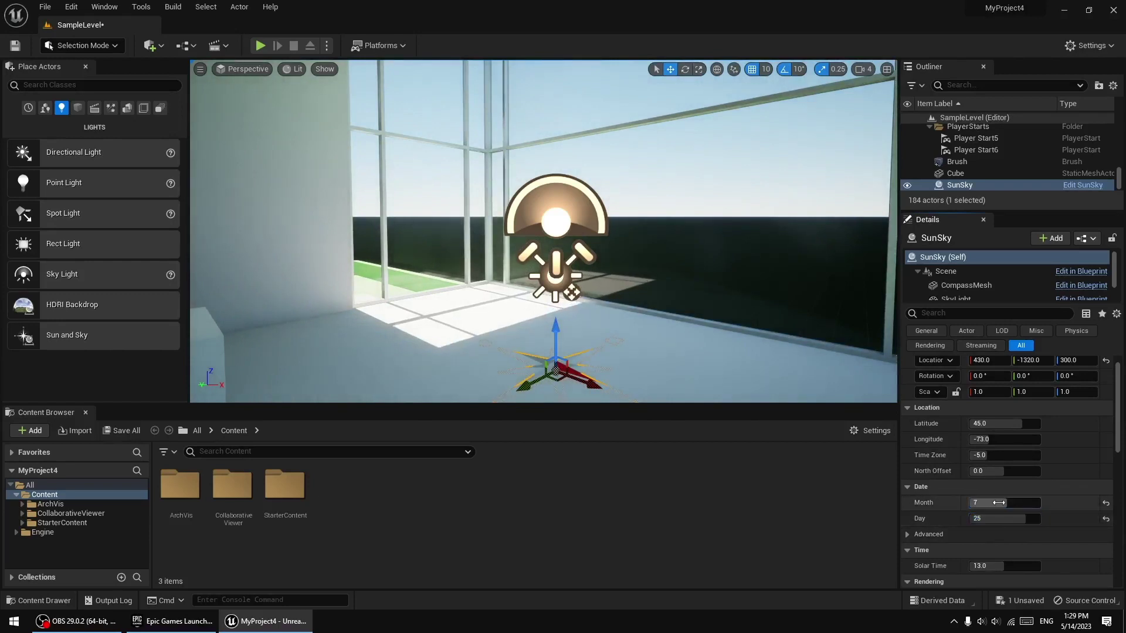
pyautogui.press('Escape')
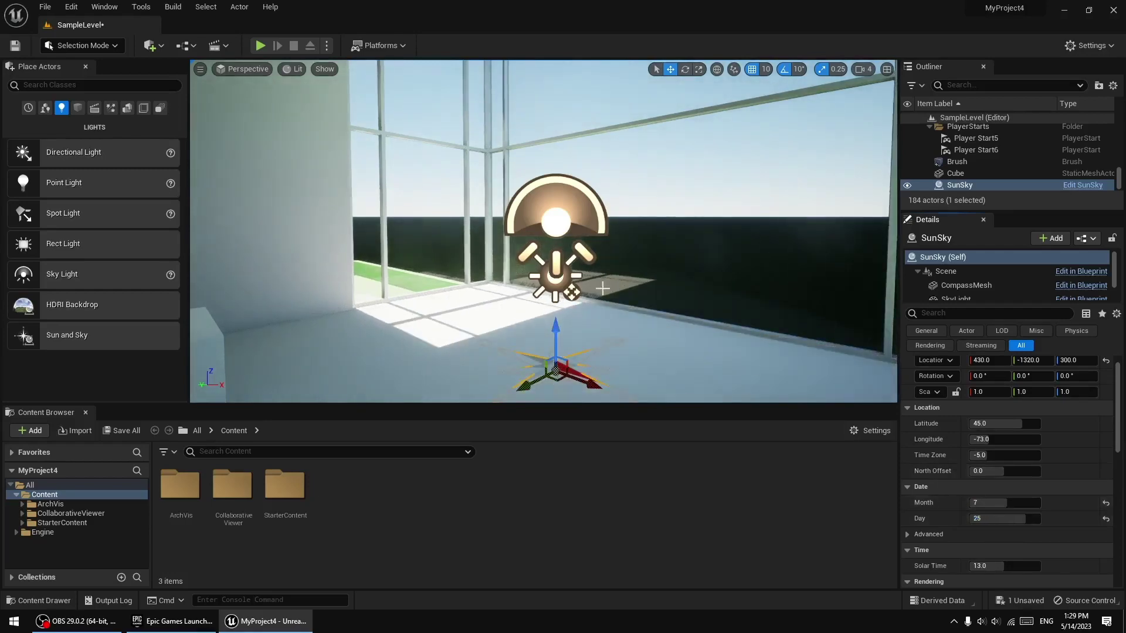
# Step: Frame the SunSky actor in view and delete it
pyautogui.moveTo(586, 235); pyautogui.dragTo(540, 235, button='middle')
pyautogui.moveTo(694, 208); pyautogui.dragTo(693, 208, button='right')
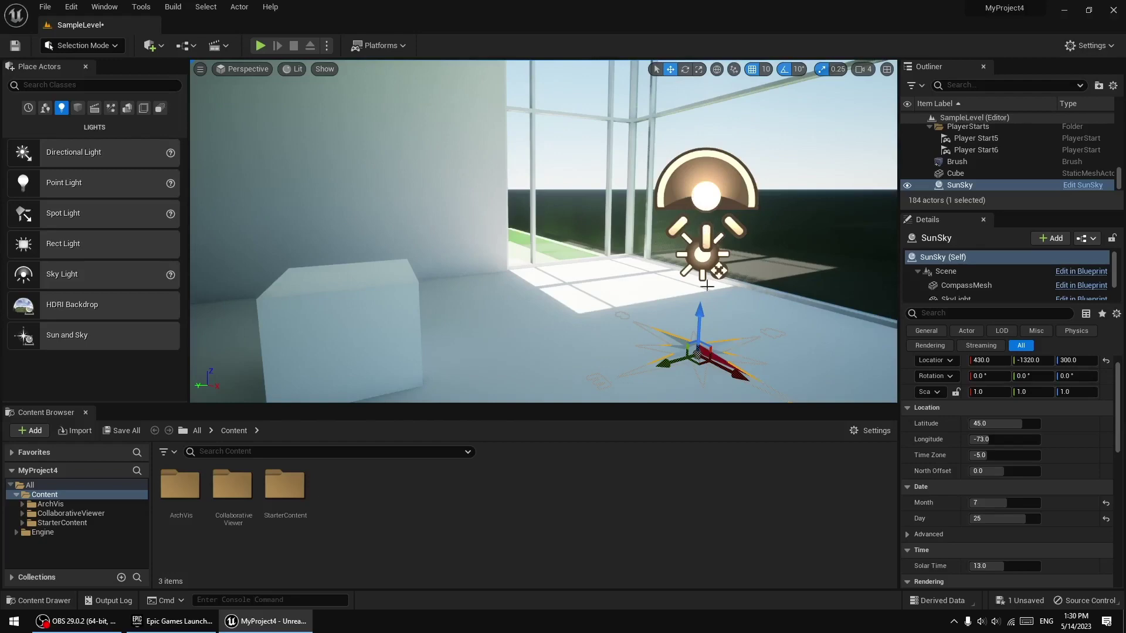
pyautogui.moveTo(707, 286); pyautogui.dragTo(629, 302, button='right')
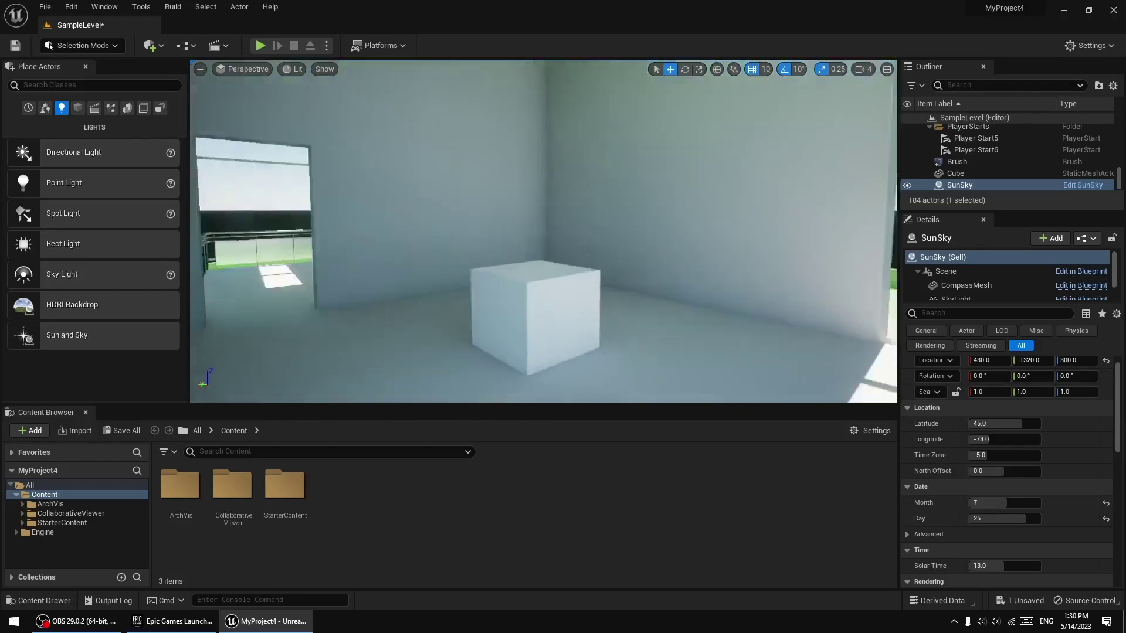
pyautogui.press('f')
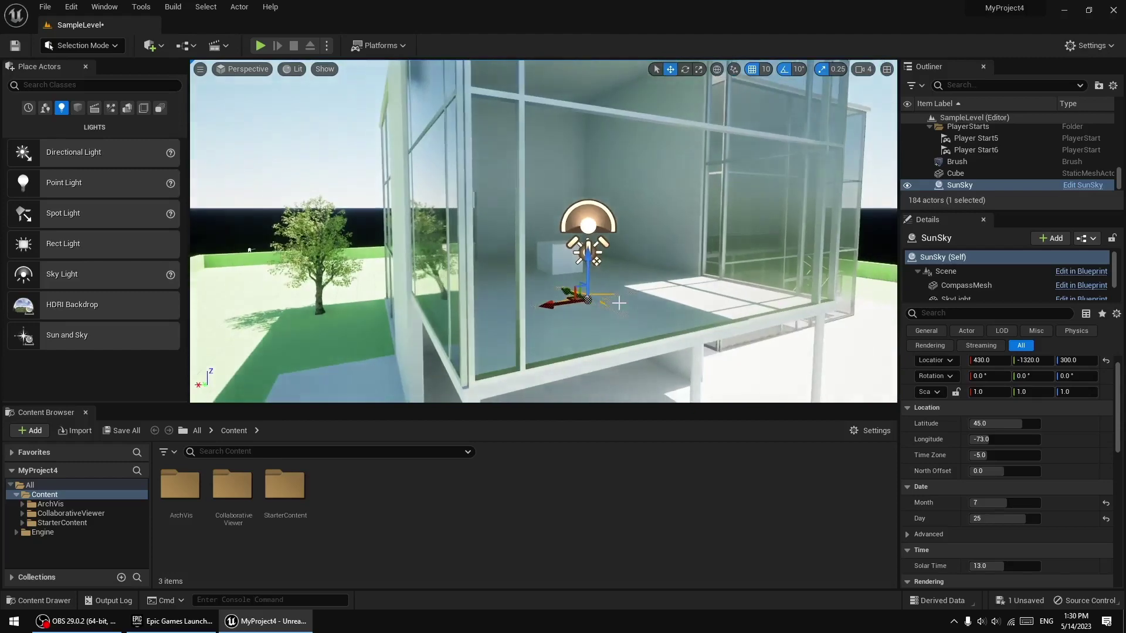
pyautogui.scroll(1, 1029, 404)
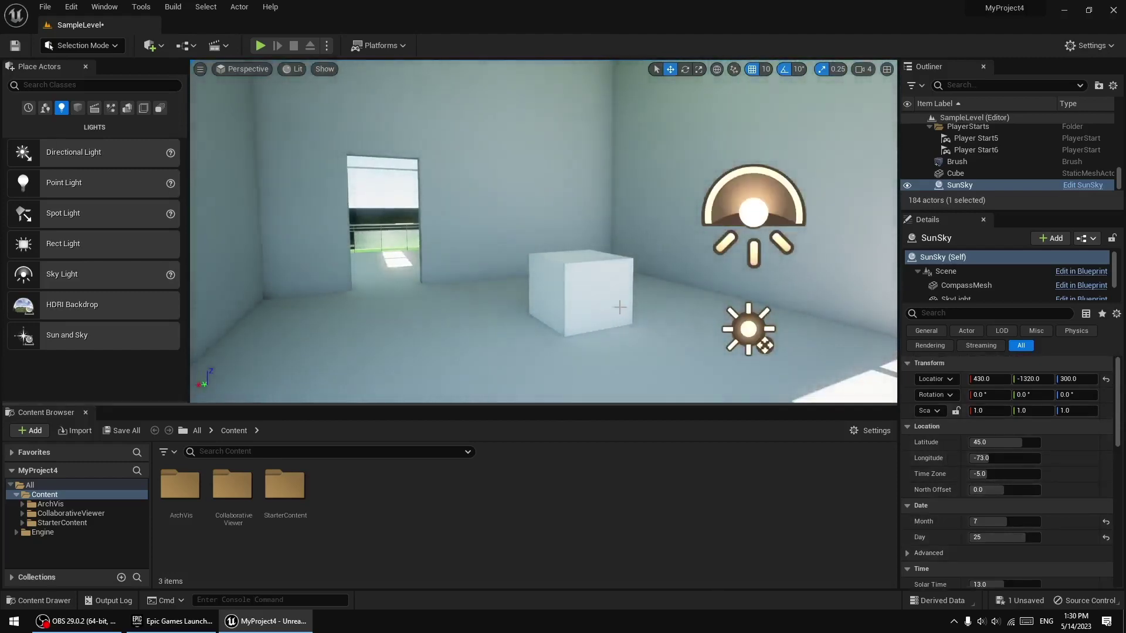
pyautogui.press('f')
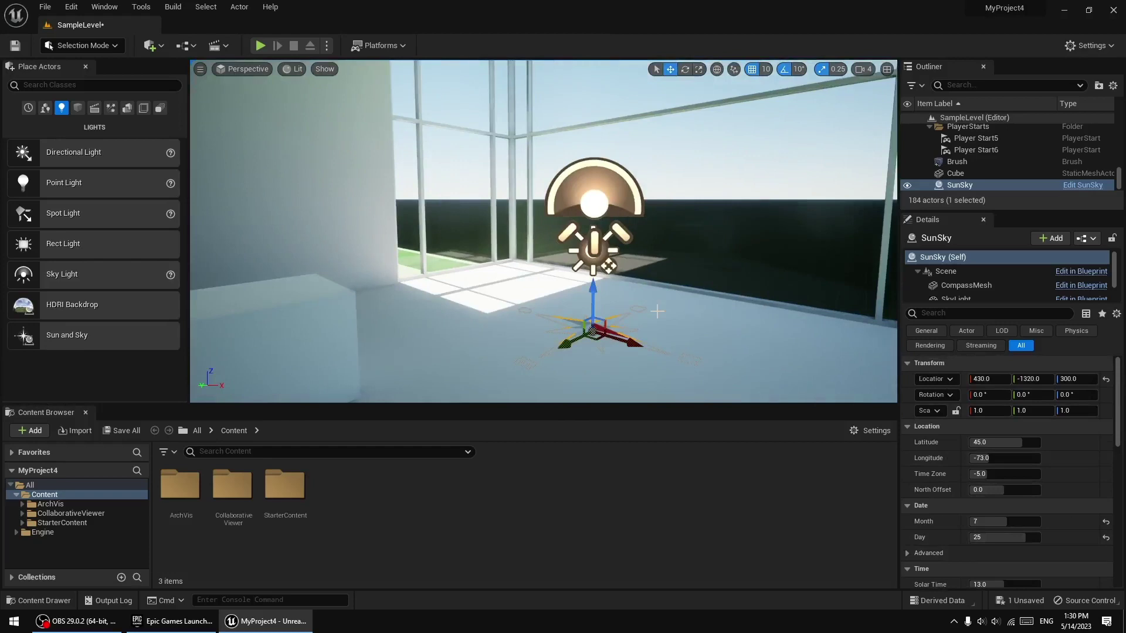
pyautogui.press('Delete')
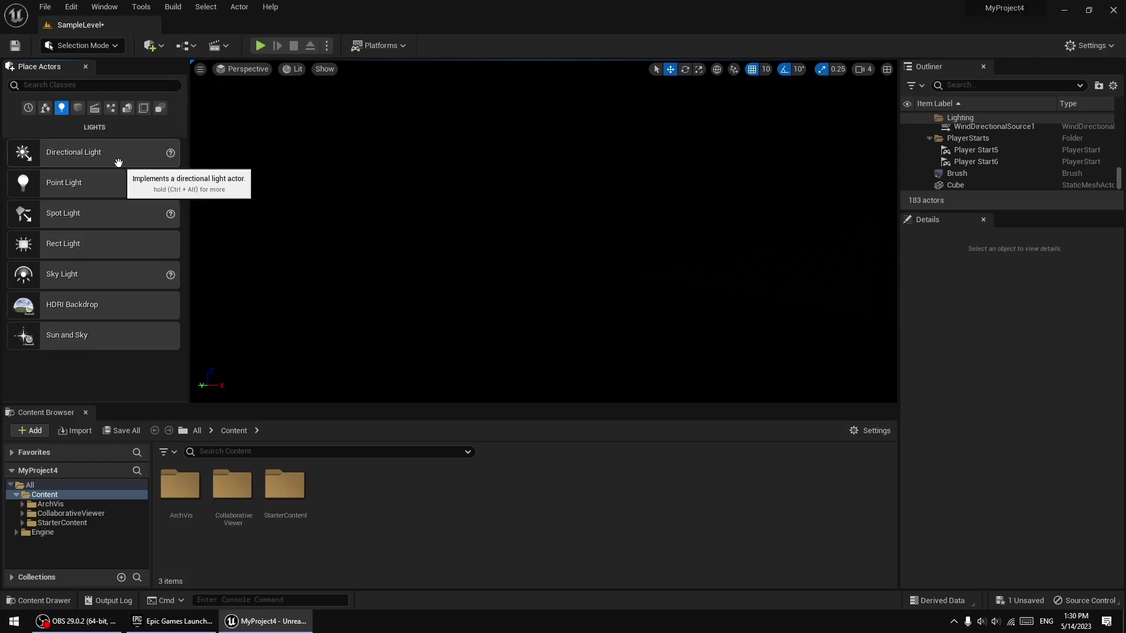
# Step: Browse the Basic, Lights, Cinematic and Volumes actor categories, settling on Visual Effects
pyautogui.click(78, 108)
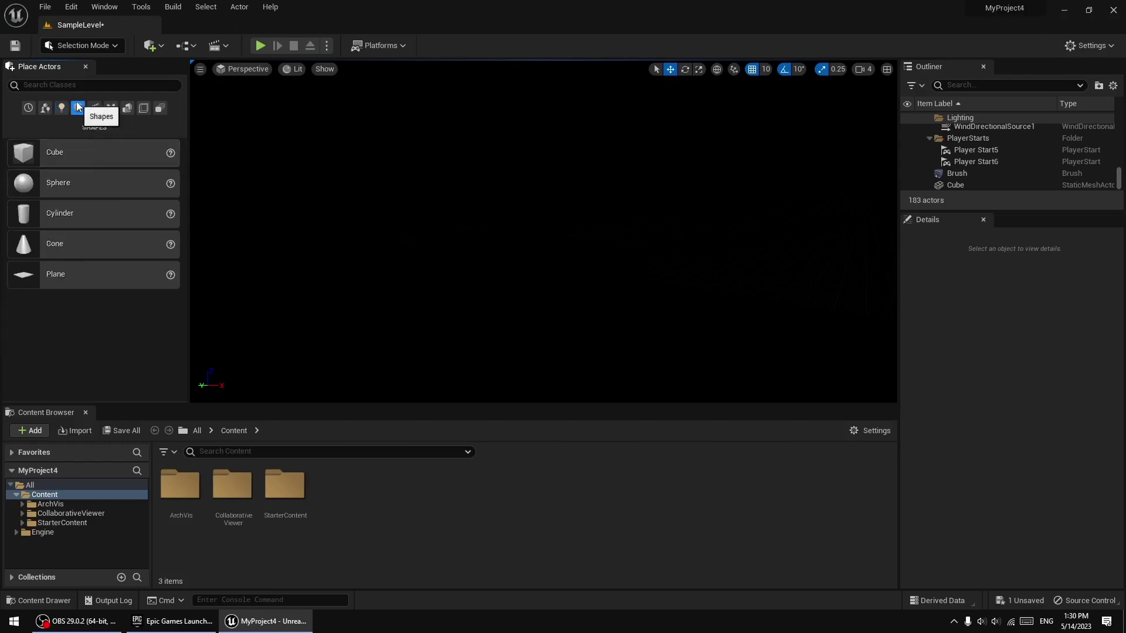
pyautogui.click(62, 108)
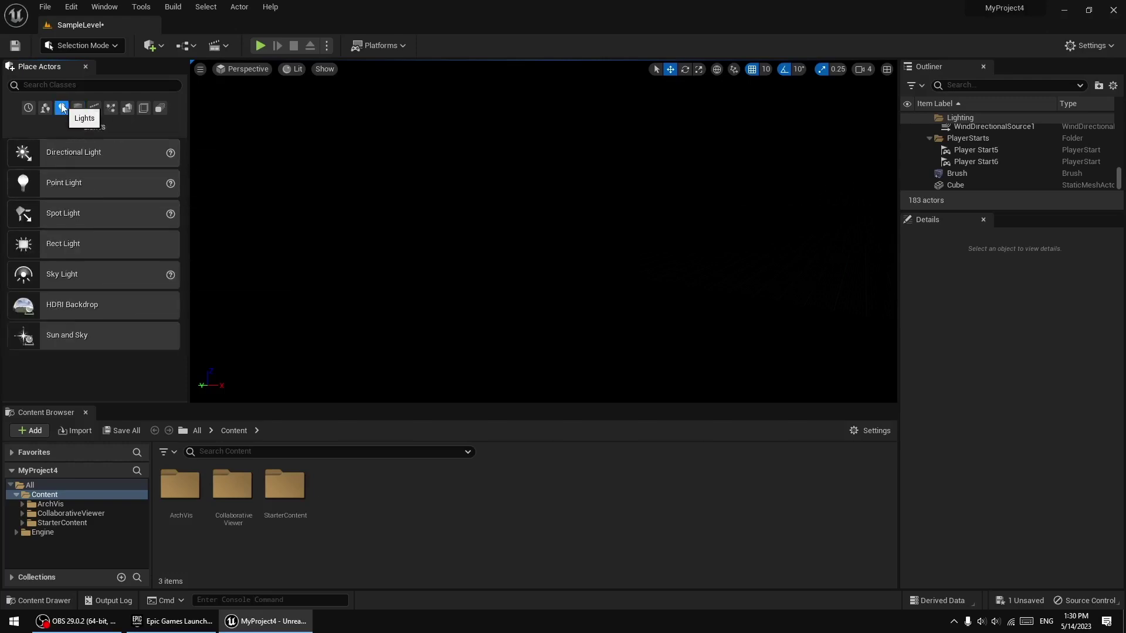
pyautogui.click(78, 108)
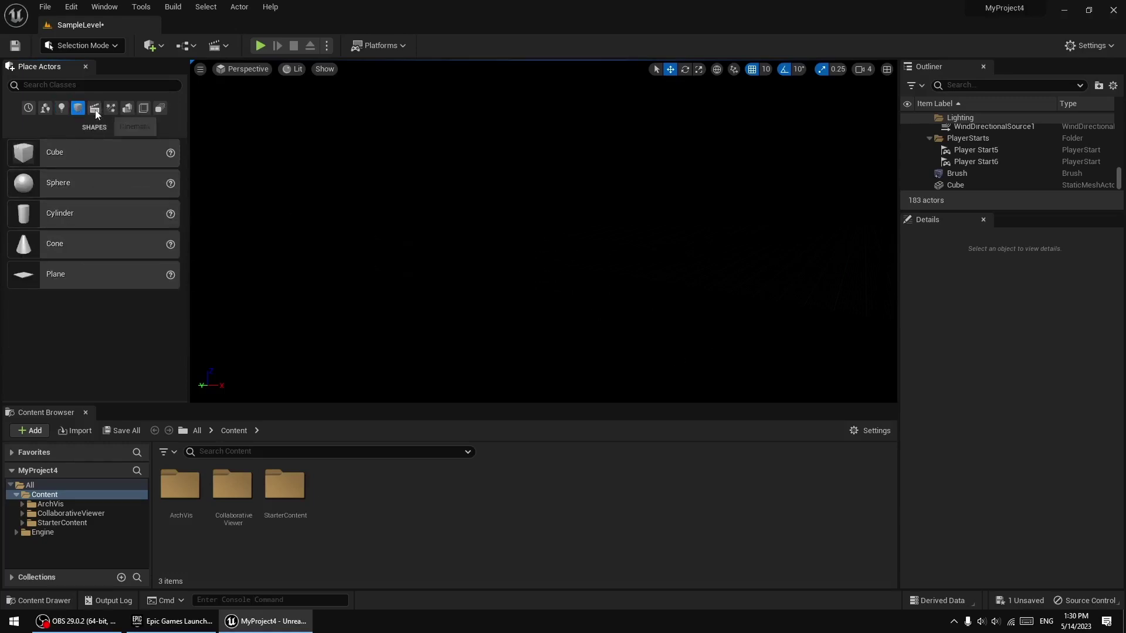
pyautogui.click(94, 109)
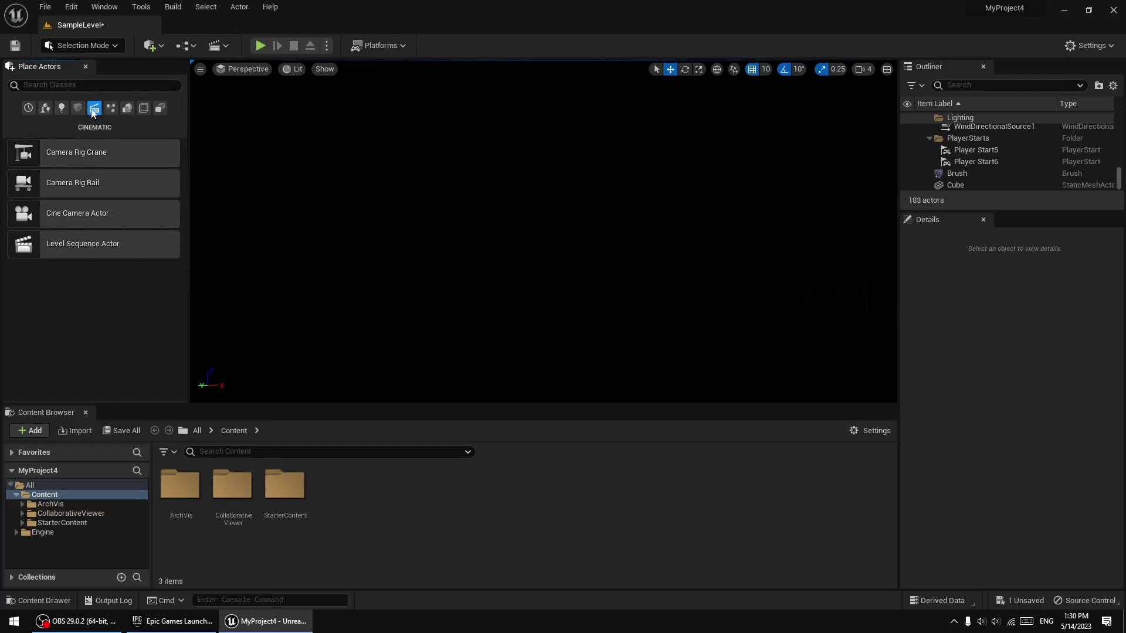
pyautogui.click(78, 108)
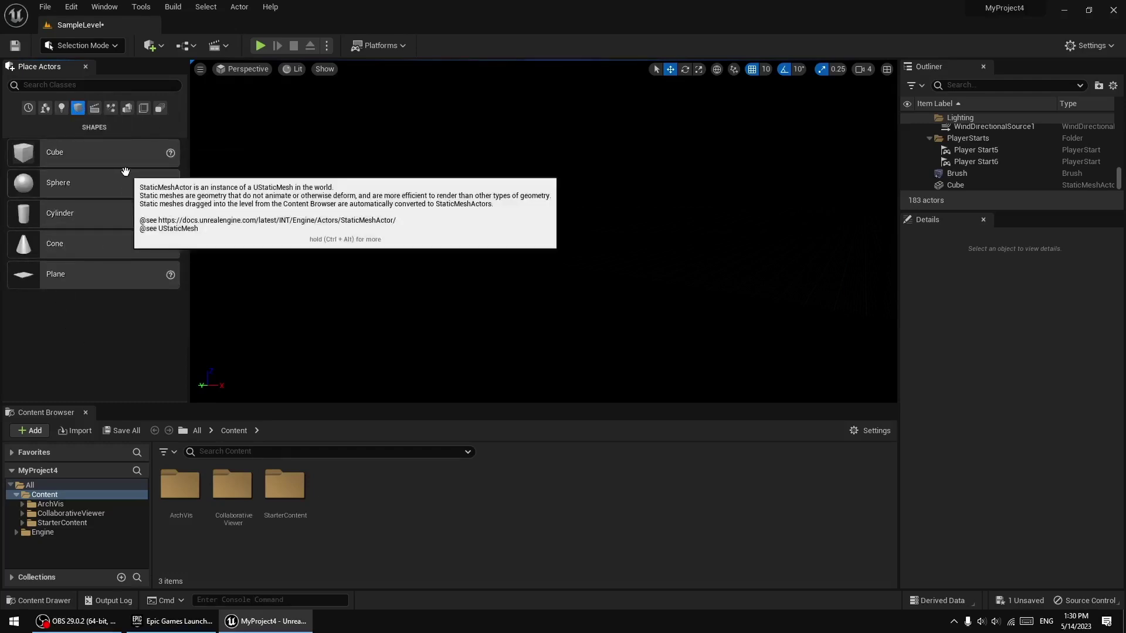
pyautogui.click(95, 108)
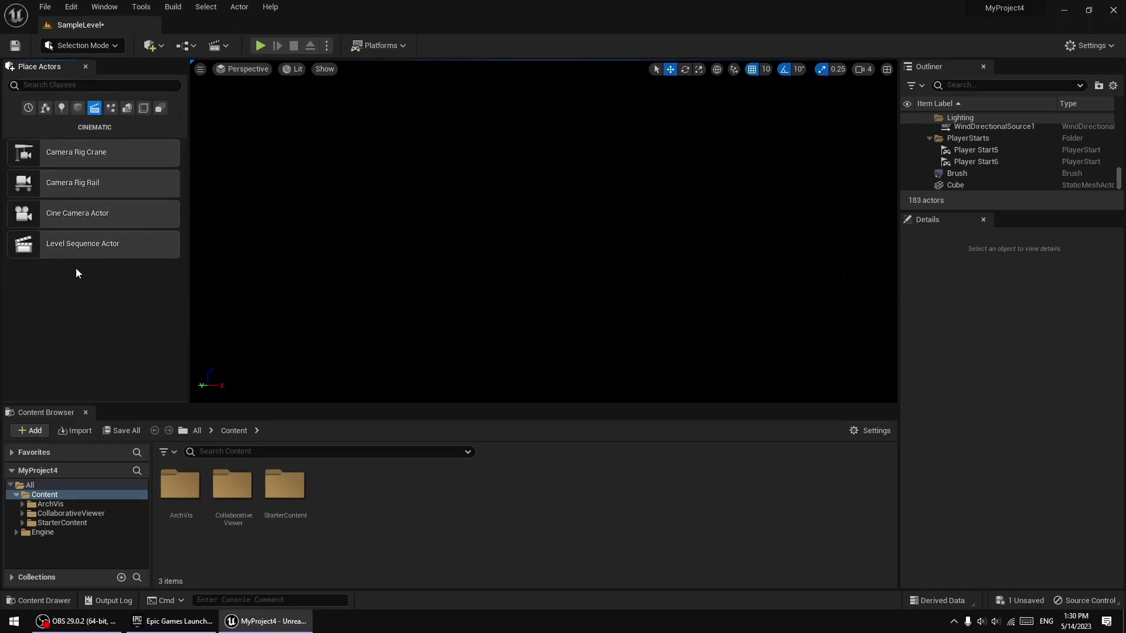
pyautogui.click(110, 110)
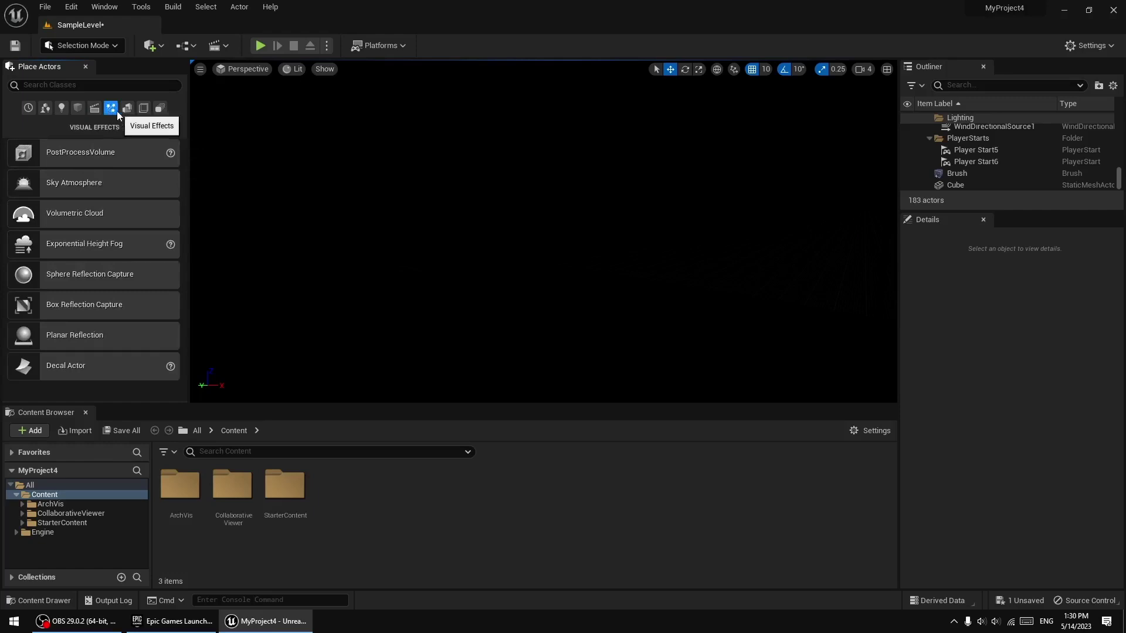
pyautogui.click(127, 109)
pyautogui.click(144, 109)
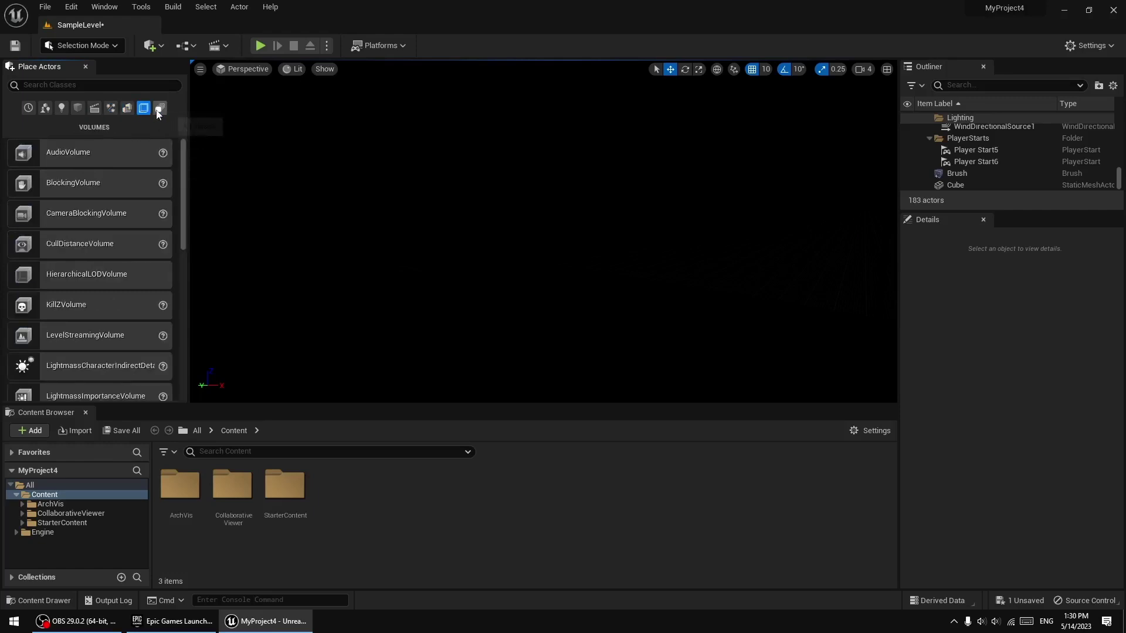
pyautogui.click(108, 110)
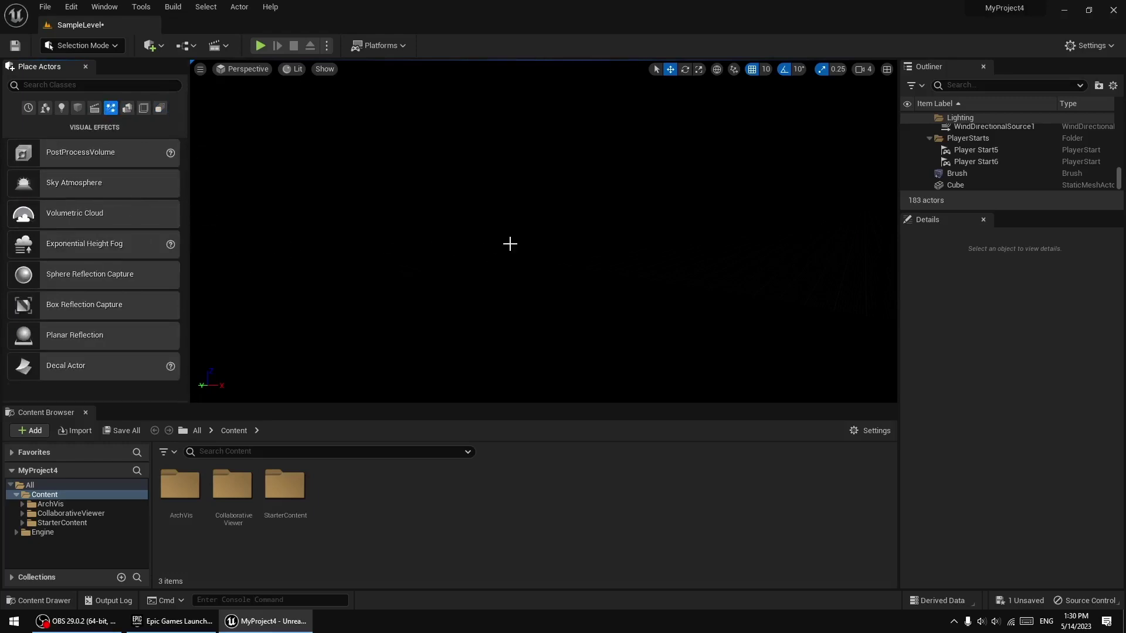
pyautogui.moveTo(509, 244); pyautogui.dragTo(510, 244, button='right')
# Step: Switch the viewport to Unlit to see the scene, then back to Lit
pyautogui.click(292, 69)
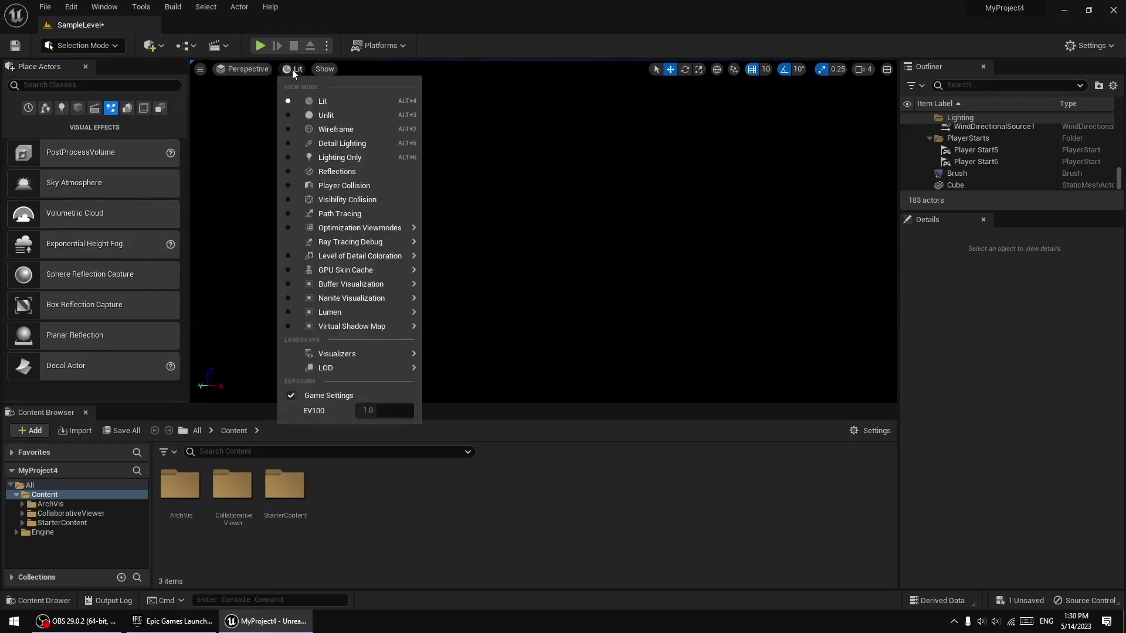
pyautogui.click(325, 115)
pyautogui.scroll(-3, 499, 219)
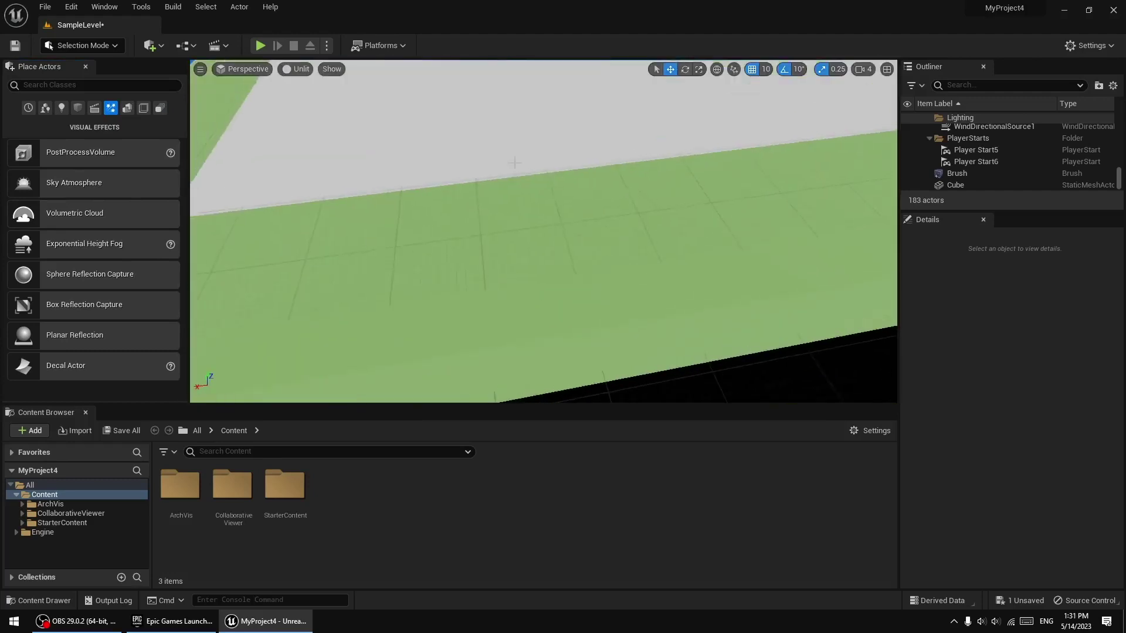
pyautogui.scroll(-3, 510, 217)
pyautogui.scroll(-3, 527, 212)
pyautogui.scroll(-2, 545, 209)
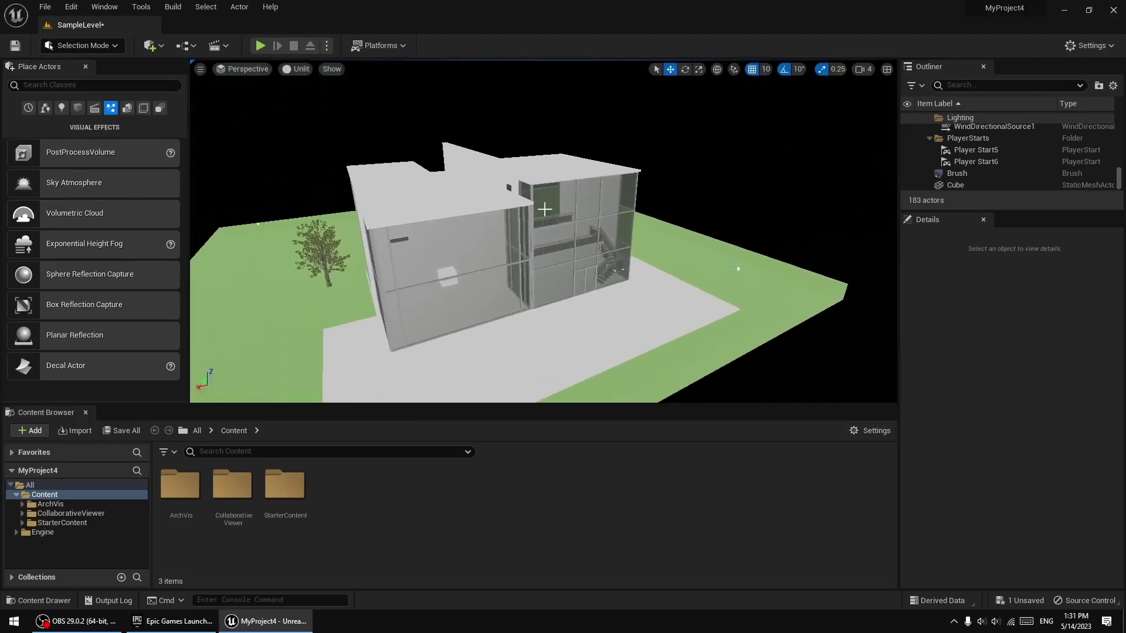
pyautogui.click(290, 70)
pyautogui.click(329, 103)
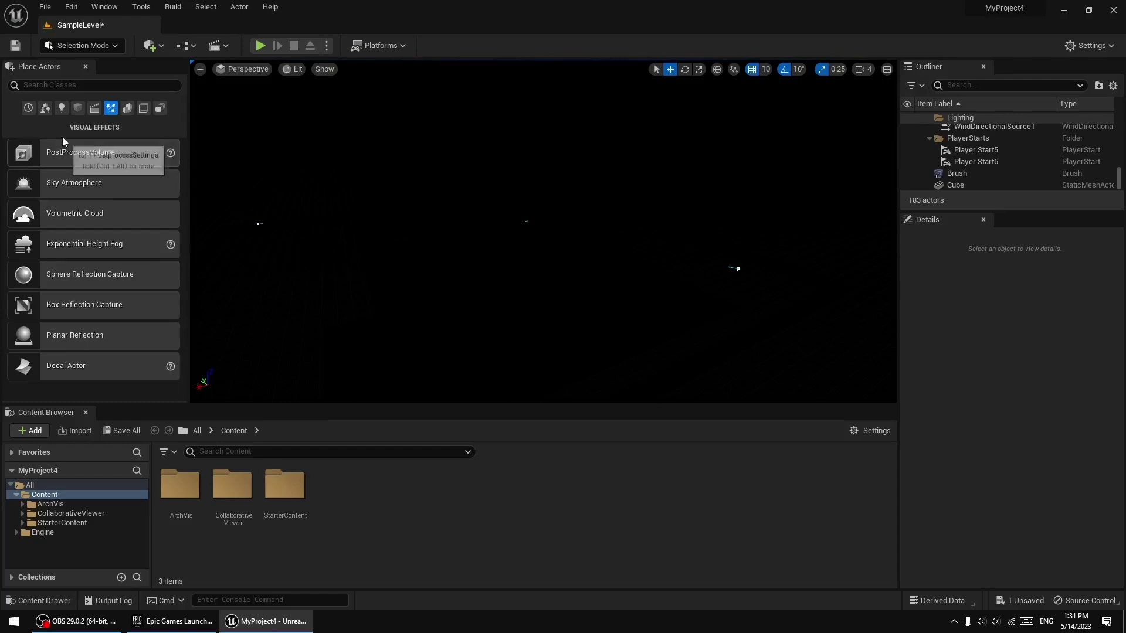
# Step: Place a Directional Light and move it along Y to -1810, toward the lot's front-right
pyautogui.click(62, 108)
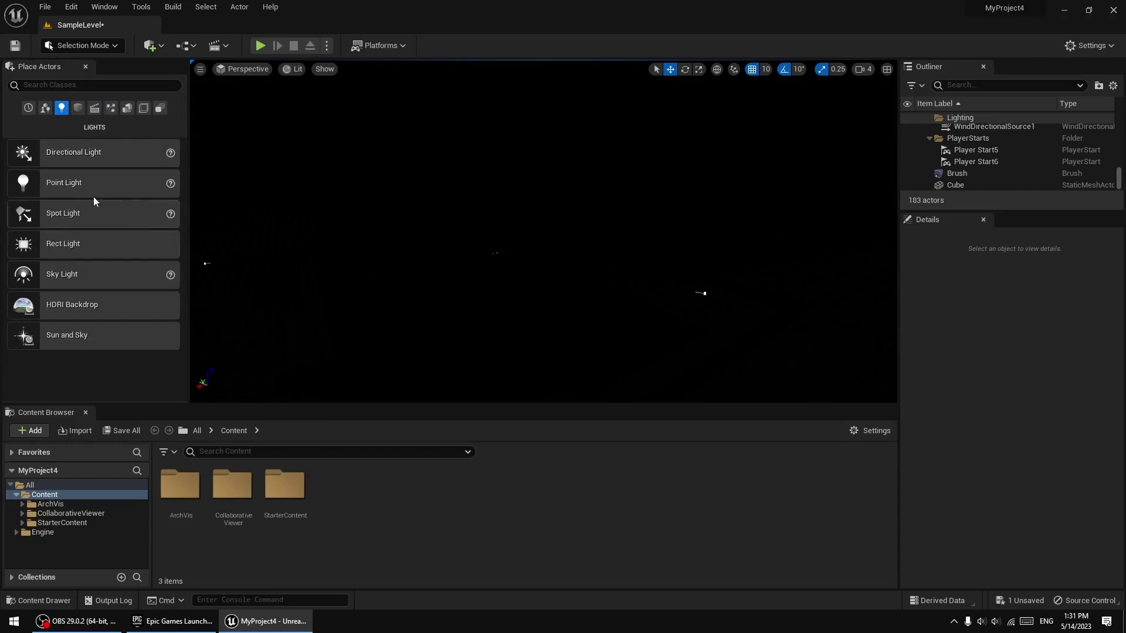
pyautogui.moveTo(72, 153); pyautogui.dragTo(562, 318)
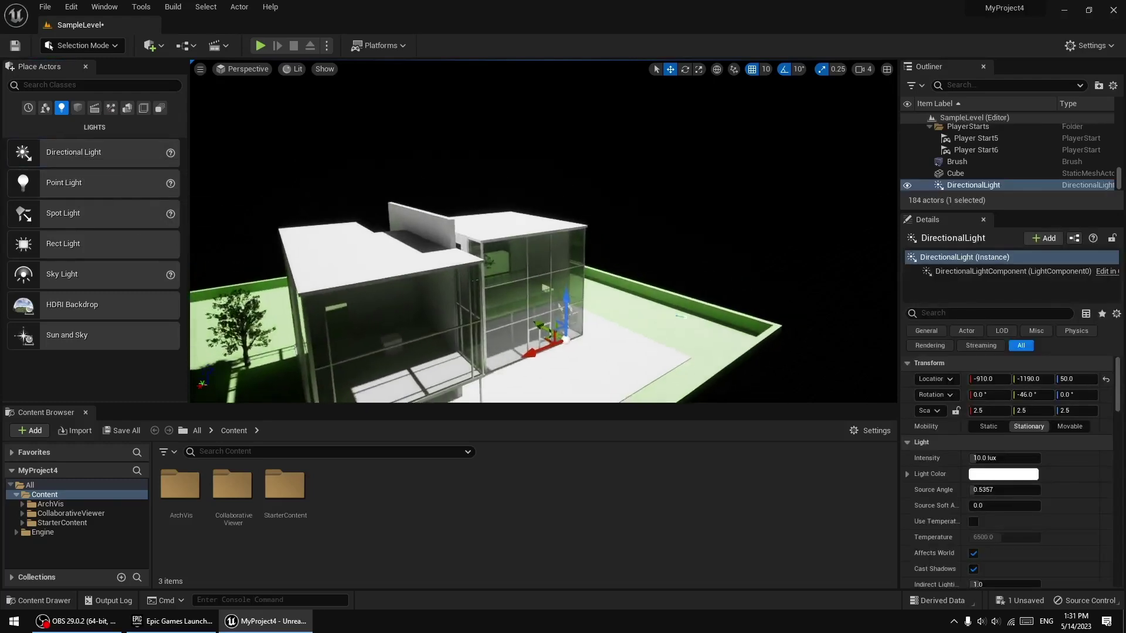
pyautogui.scroll(-5, 587, 293)
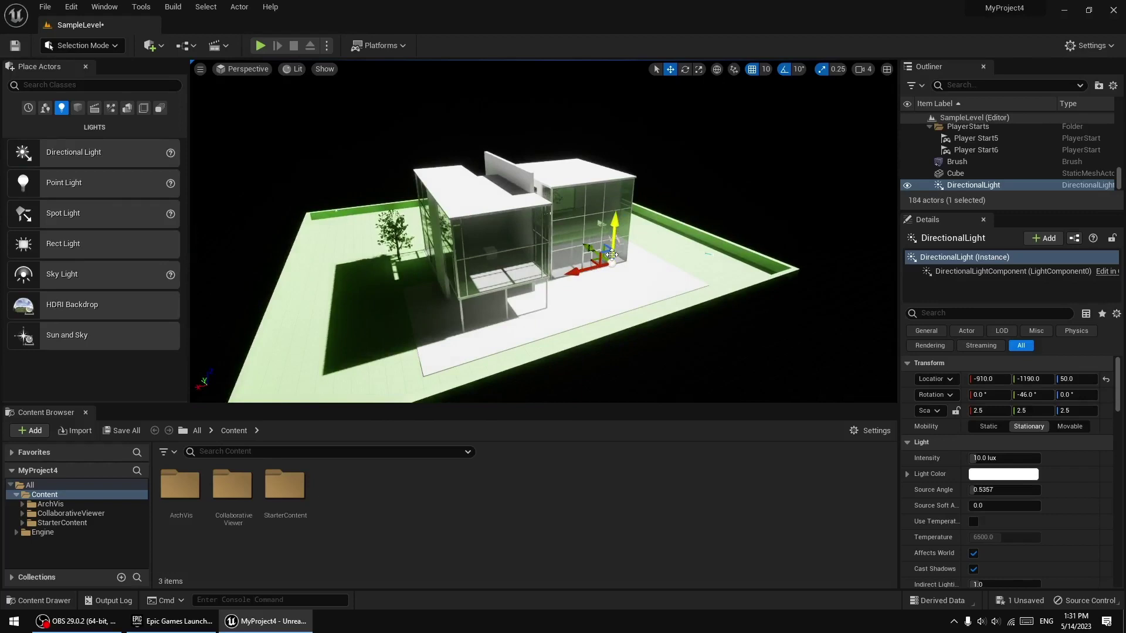
pyautogui.moveTo(612, 254); pyautogui.dragTo(654, 284)
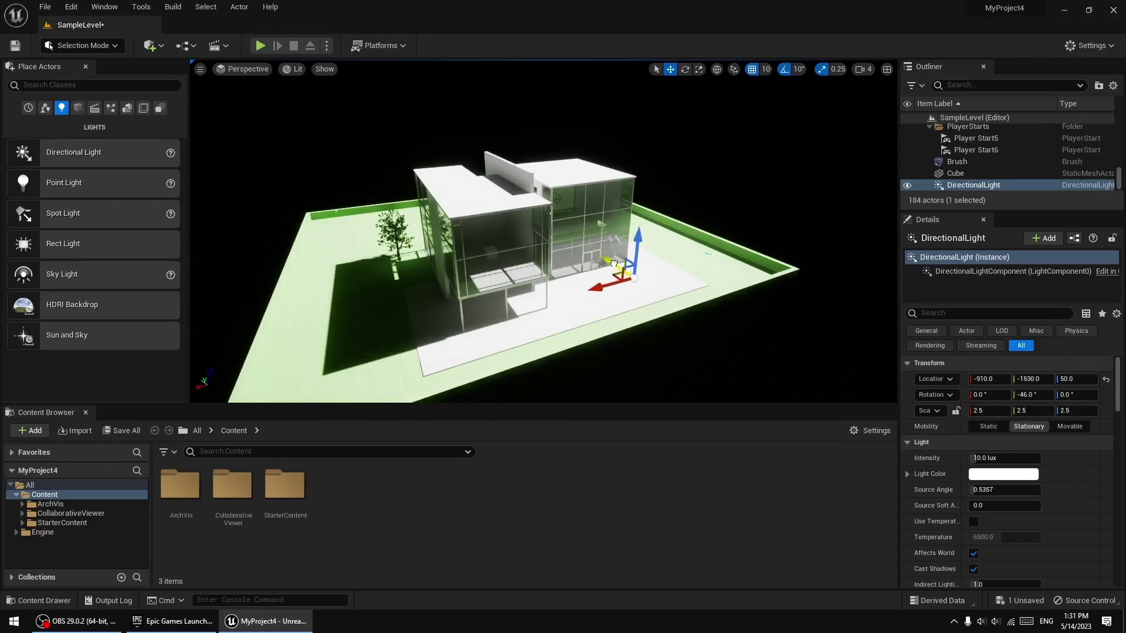
pyautogui.moveTo(652, 190); pyautogui.dragTo(669, 176, button='right')
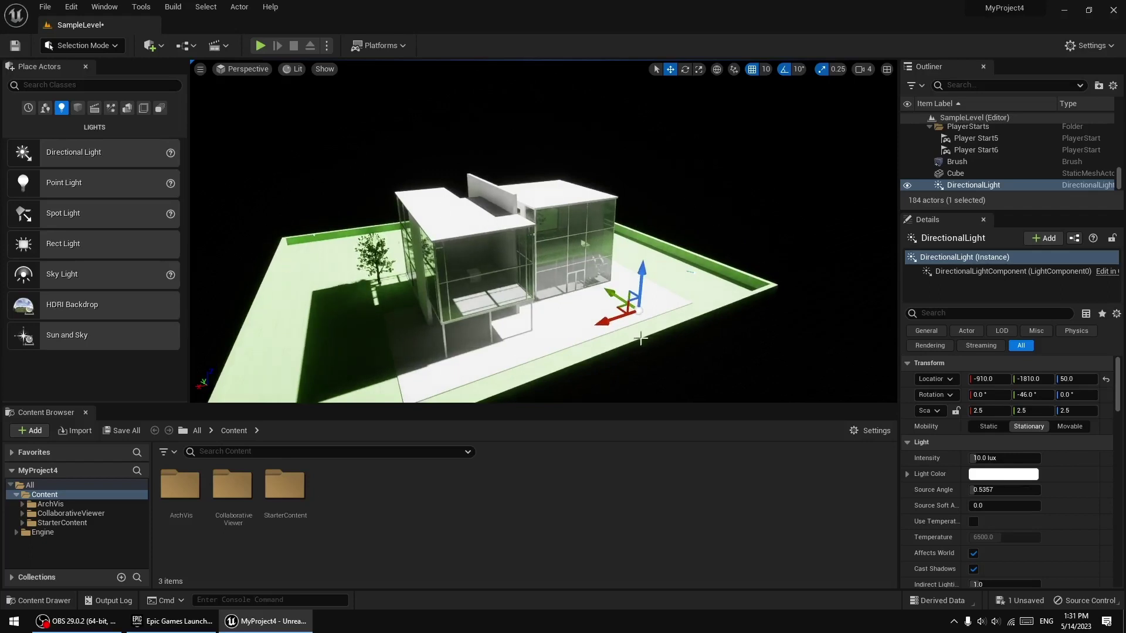
pyautogui.moveTo(414, 282); pyautogui.dragTo(445, 274, button='right')
pyautogui.click(407, 253)
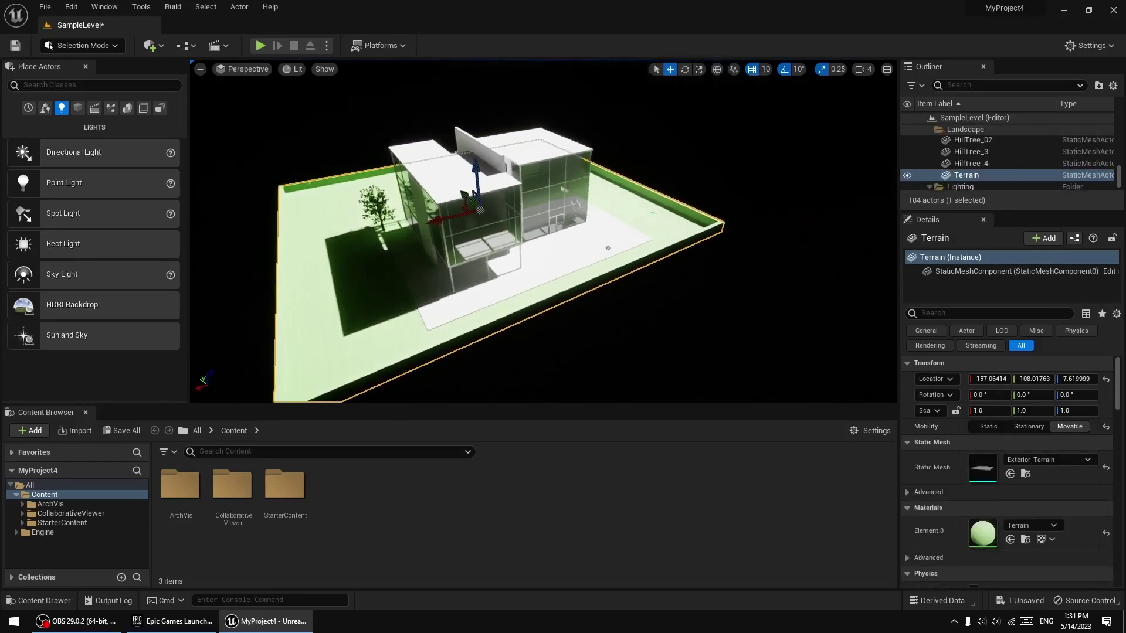
pyautogui.moveTo(445, 275); pyautogui.dragTo(446, 275, button='right')
pyautogui.click(736, 151)
pyautogui.moveTo(737, 150); pyautogui.dragTo(664, 306, button='right')
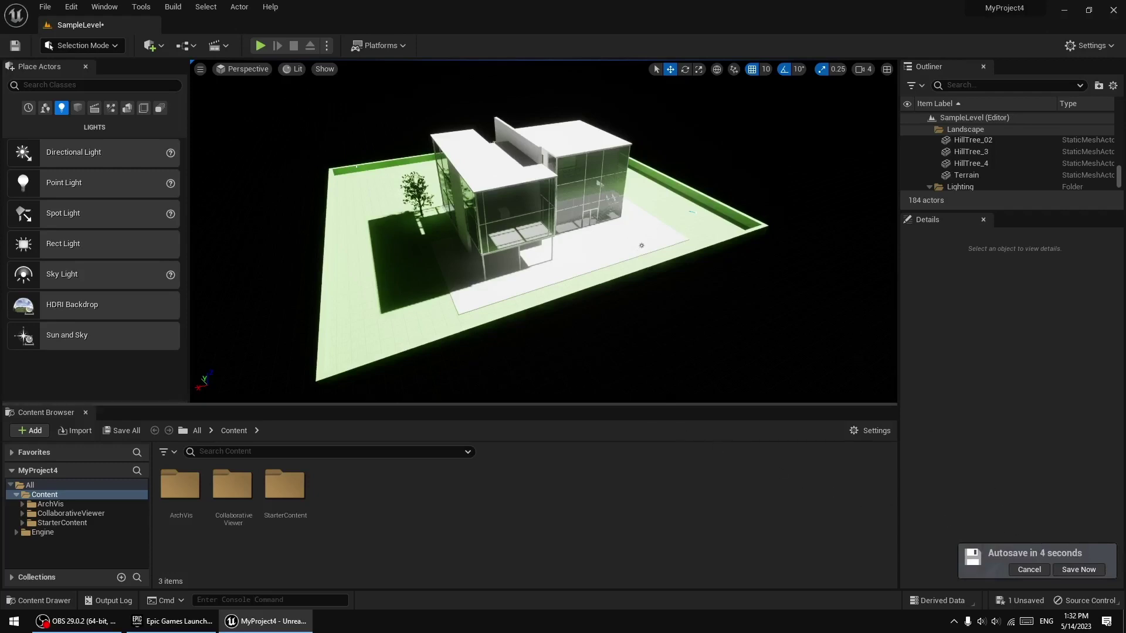
pyautogui.scroll(2, 583, 296)
pyautogui.moveTo(481, 329); pyautogui.dragTo(480, 264, button='right')
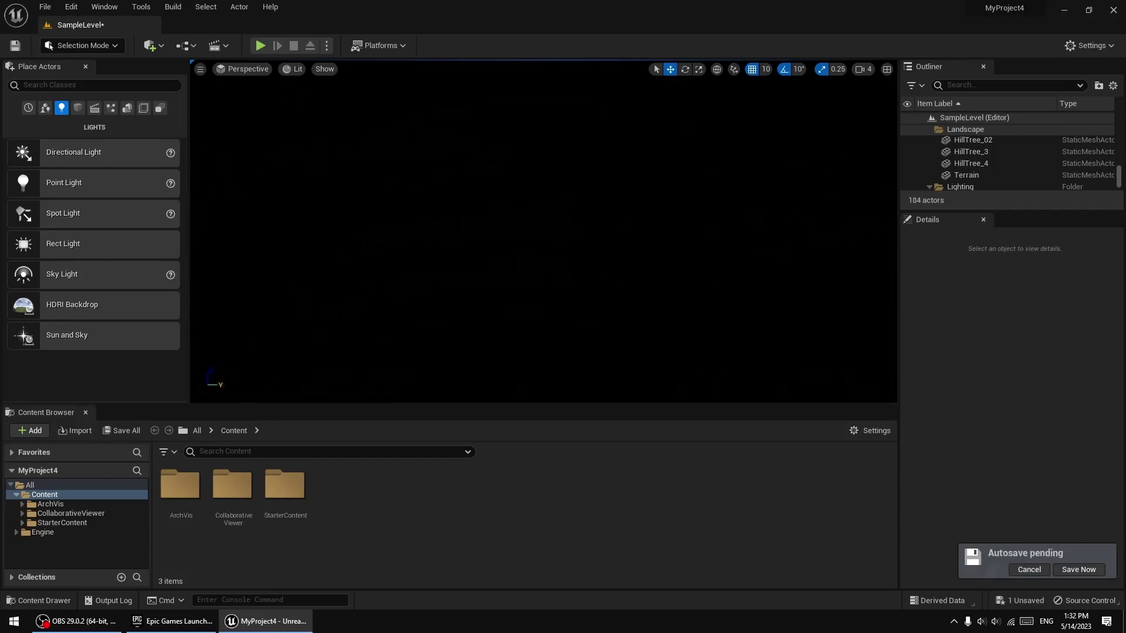
pyautogui.moveTo(497, 200); pyautogui.dragTo(497, 246, button='right')
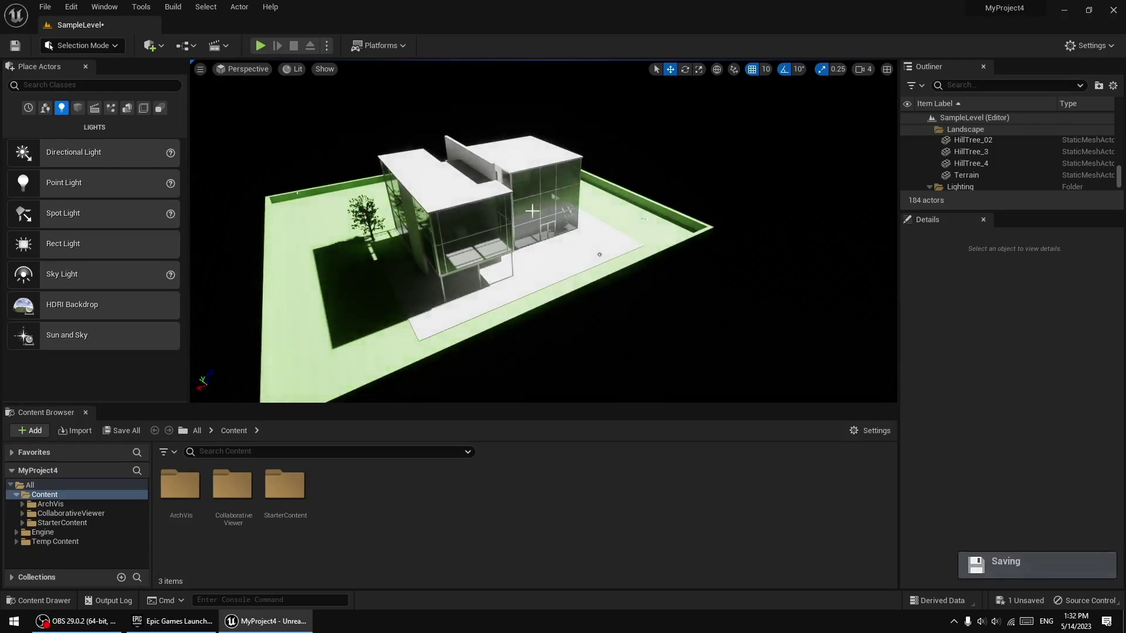
# Step: Drag a Sky Atmosphere from the Visual Effects actors into the level, then delete it
pyautogui.click(111, 108)
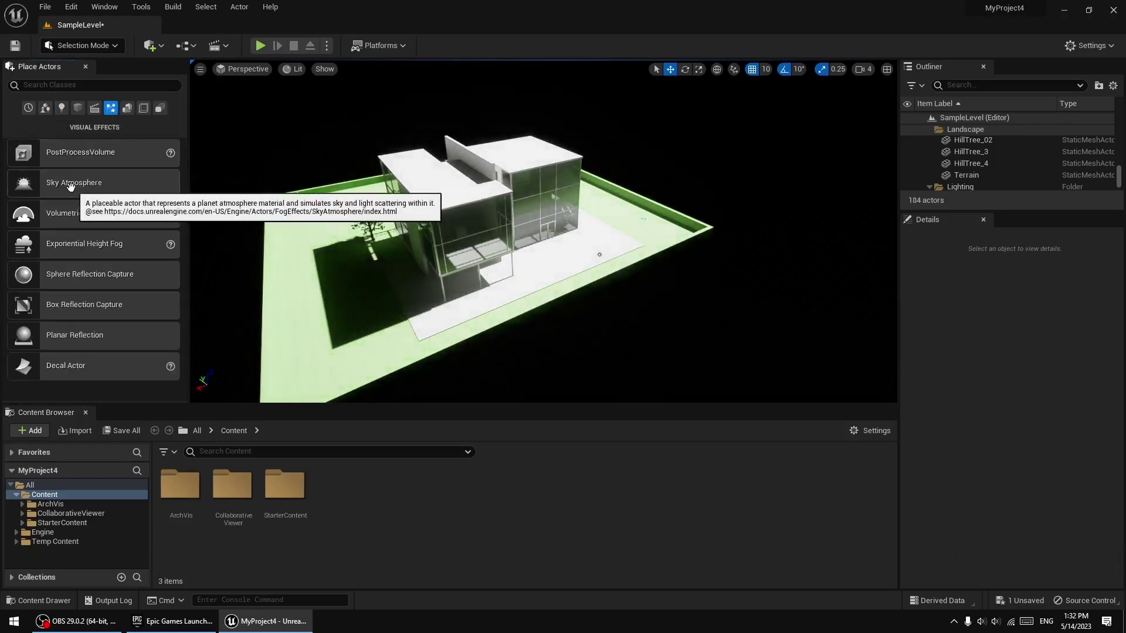
pyautogui.moveTo(75, 187); pyautogui.dragTo(711, 193)
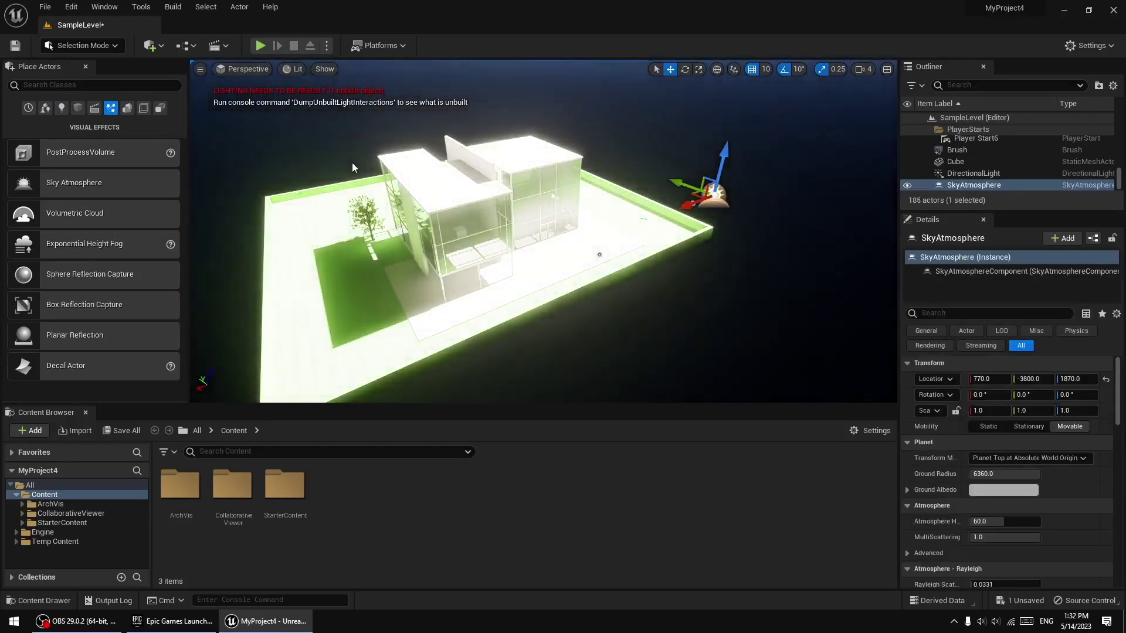
pyautogui.moveTo(352, 164)
pyautogui.mouseDown(button='right')
pyautogui.moveTo(352, 141)
pyautogui.moveTo(352, 176)
pyautogui.mouseUp(button='right')
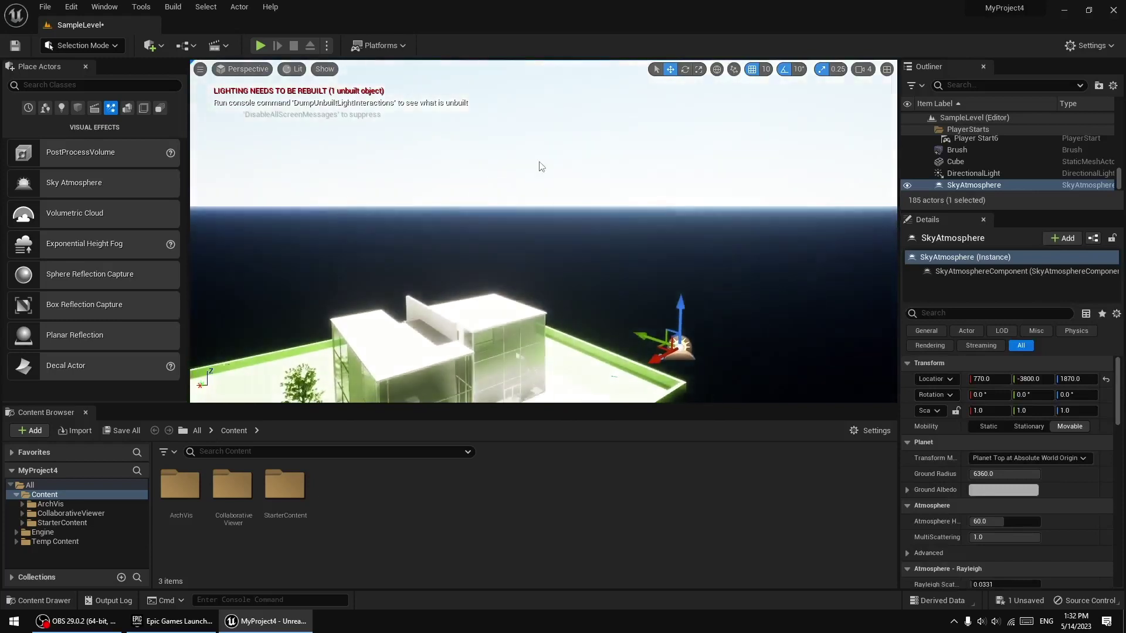
pyautogui.press('Delete')
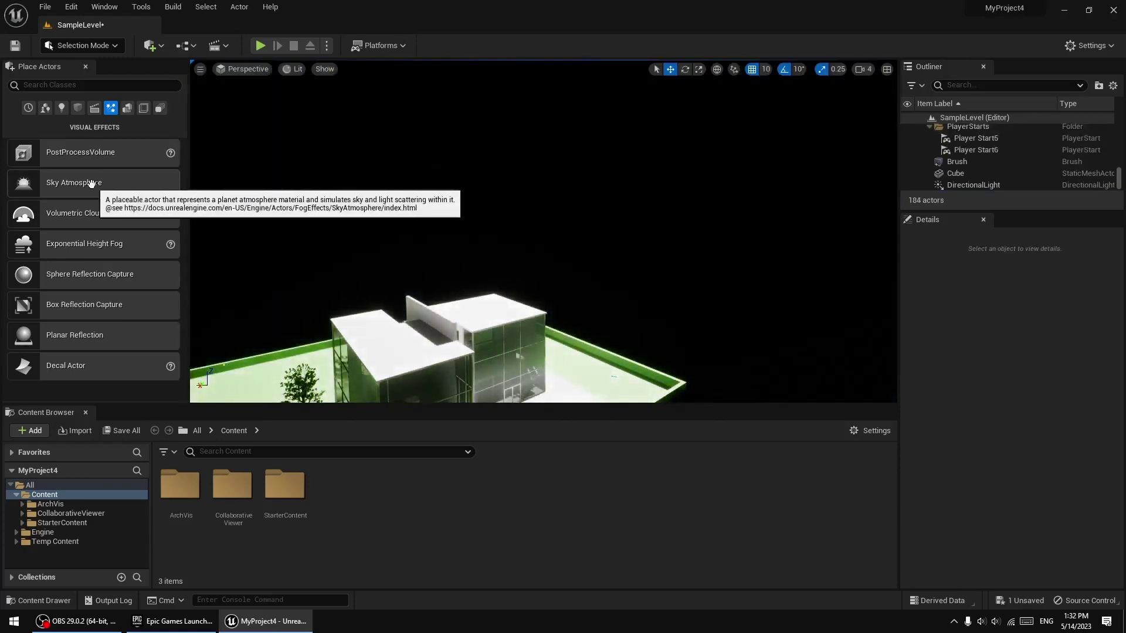
# Step: Re-place the Sky Atmosphere until it sits at 780, -3780, 1870, then select the directional light
pyautogui.moveTo(76, 182); pyautogui.dragTo(648, 325)
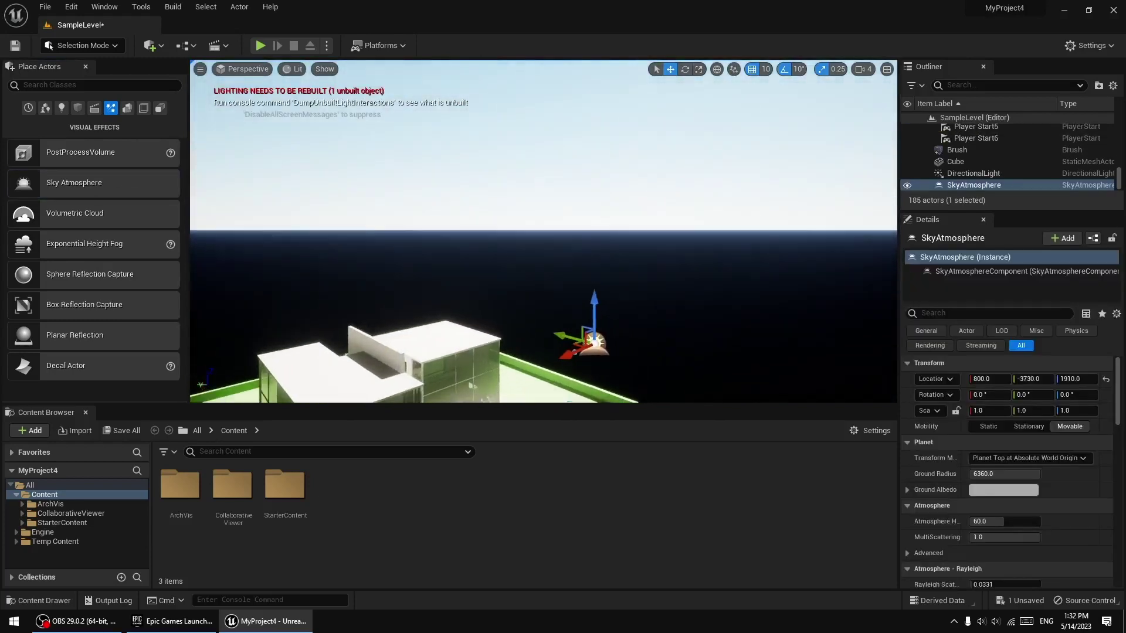
pyautogui.moveTo(648, 324); pyautogui.dragTo(573, 311, button='right')
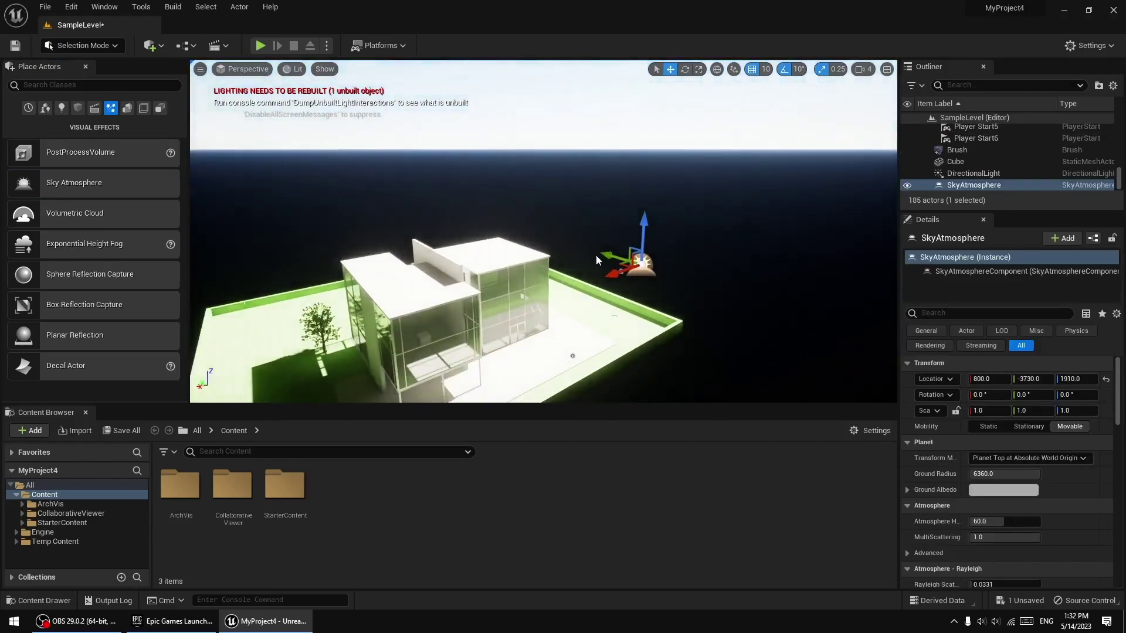
pyautogui.press('Delete')
pyautogui.moveTo(67, 183); pyautogui.dragTo(666, 287)
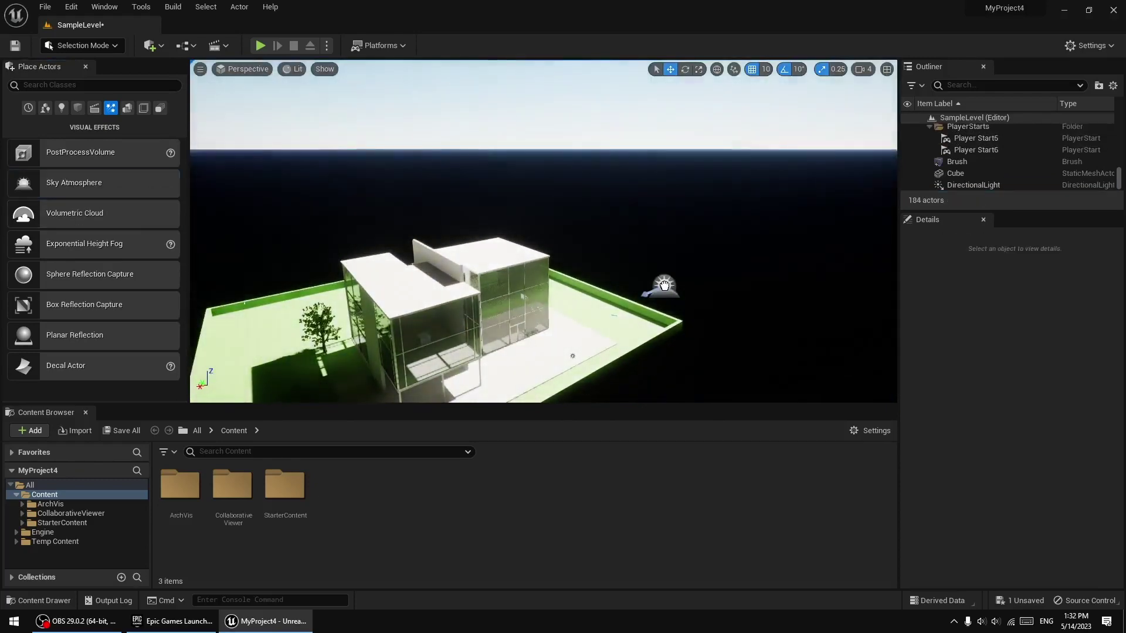
pyautogui.moveTo(558, 247)
pyautogui.mouseDown(button='right')
pyautogui.moveTo(683, 203)
pyautogui.moveTo(682, 176)
pyautogui.mouseUp(button='right')
pyautogui.moveTo(619, 290); pyautogui.dragTo(618, 291, button='right')
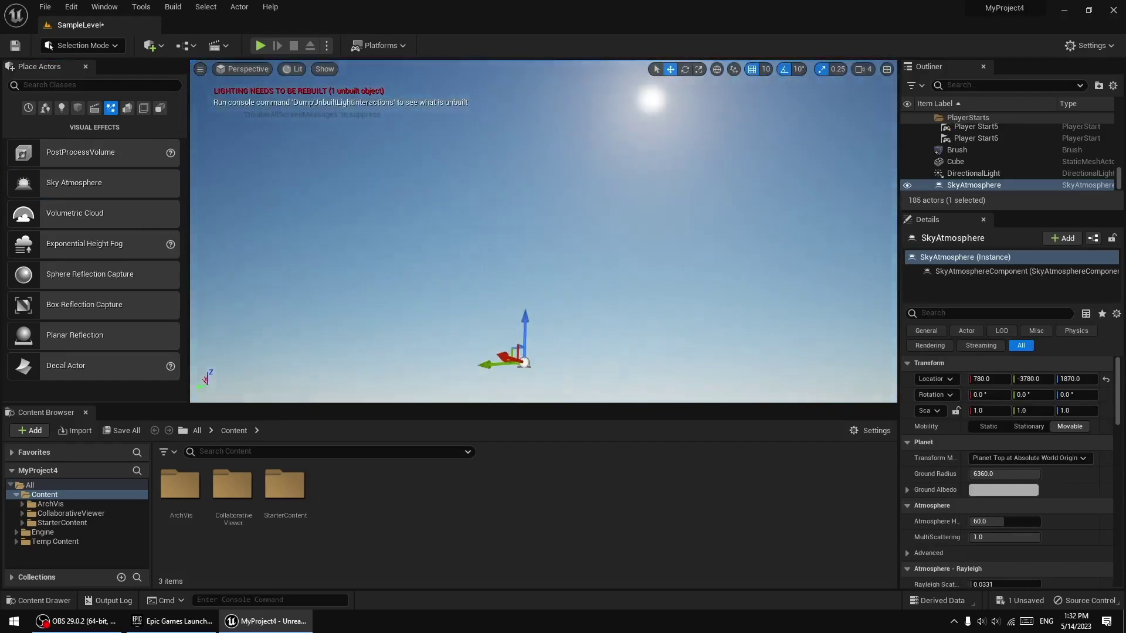
pyautogui.moveTo(589, 342); pyautogui.dragTo(535, 364, button='right')
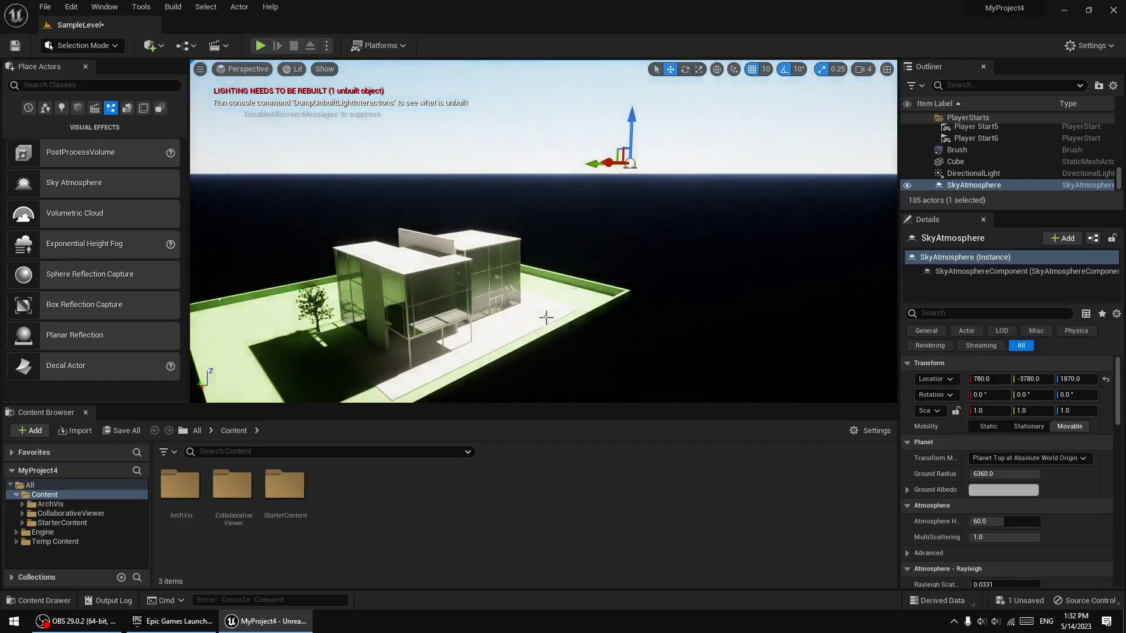
pyautogui.click(544, 318)
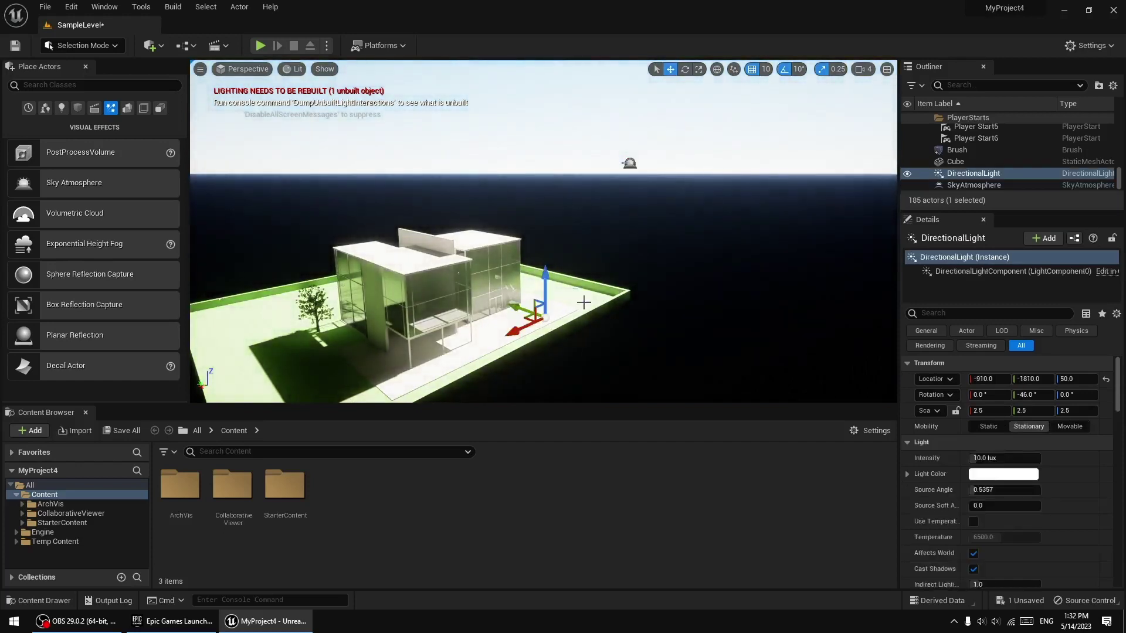
# Step: Rotate the directional light with the rotate gizmo to Y -36 and Z -40
pyautogui.moveTo(584, 303); pyautogui.dragTo(584, 276, button='right')
pyautogui.click(686, 69)
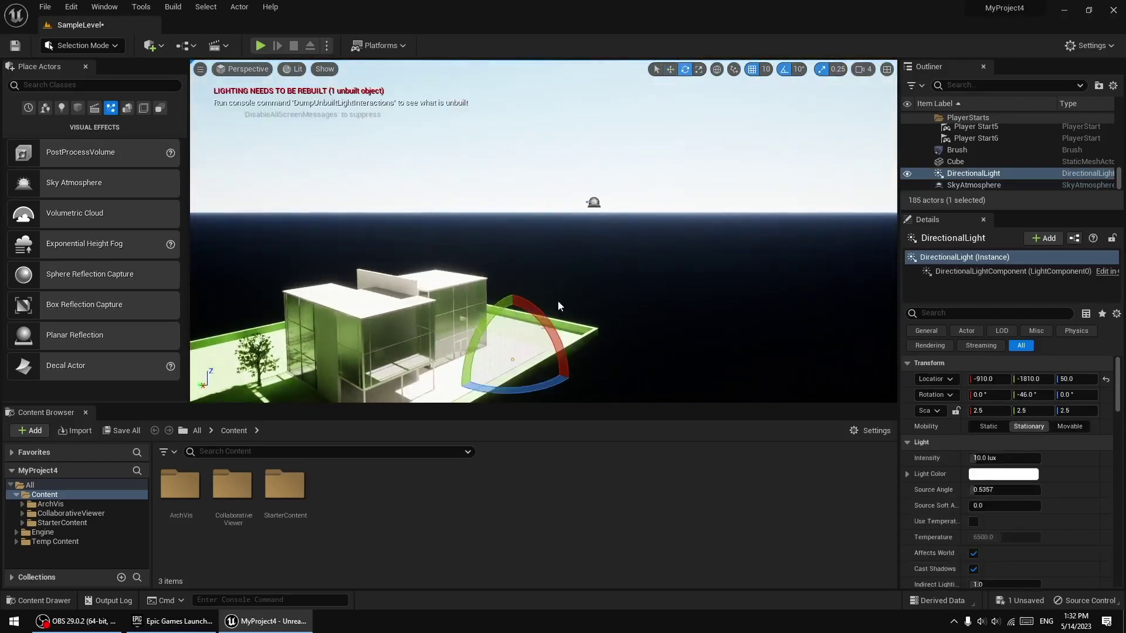
pyautogui.moveTo(558, 307)
pyautogui.mouseDown()
pyautogui.moveTo(554, 331)
pyautogui.moveTo(554, 305)
pyautogui.mouseUp()
pyautogui.moveTo(563, 376)
pyautogui.mouseDown()
pyautogui.moveTo(458, 387)
pyautogui.moveTo(481, 387)
pyautogui.mouseUp()
pyautogui.moveTo(528, 234)
pyautogui.mouseDown(button='right')
pyautogui.moveTo(528, 222)
pyautogui.moveTo(645, 235)
pyautogui.mouseUp(button='right')
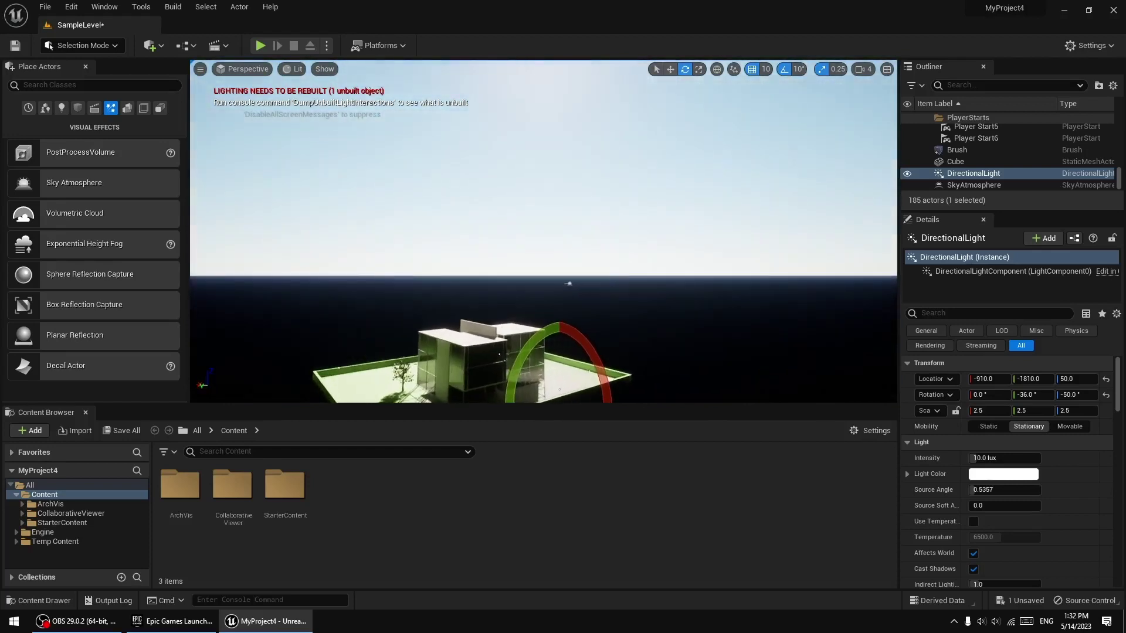
pyautogui.scroll(-2, 671, 321)
pyautogui.scroll(-2, 665, 331)
pyautogui.scroll(-2, 674, 336)
pyautogui.scroll(-2, 639, 322)
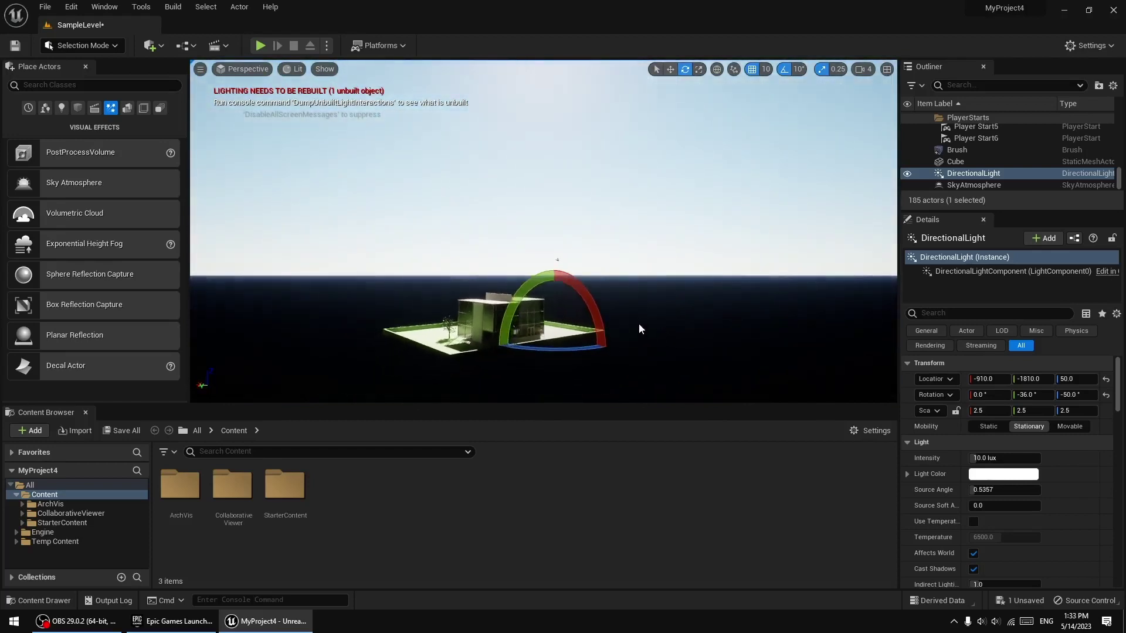
pyautogui.moveTo(647, 313); pyautogui.dragTo(646, 296, button='right')
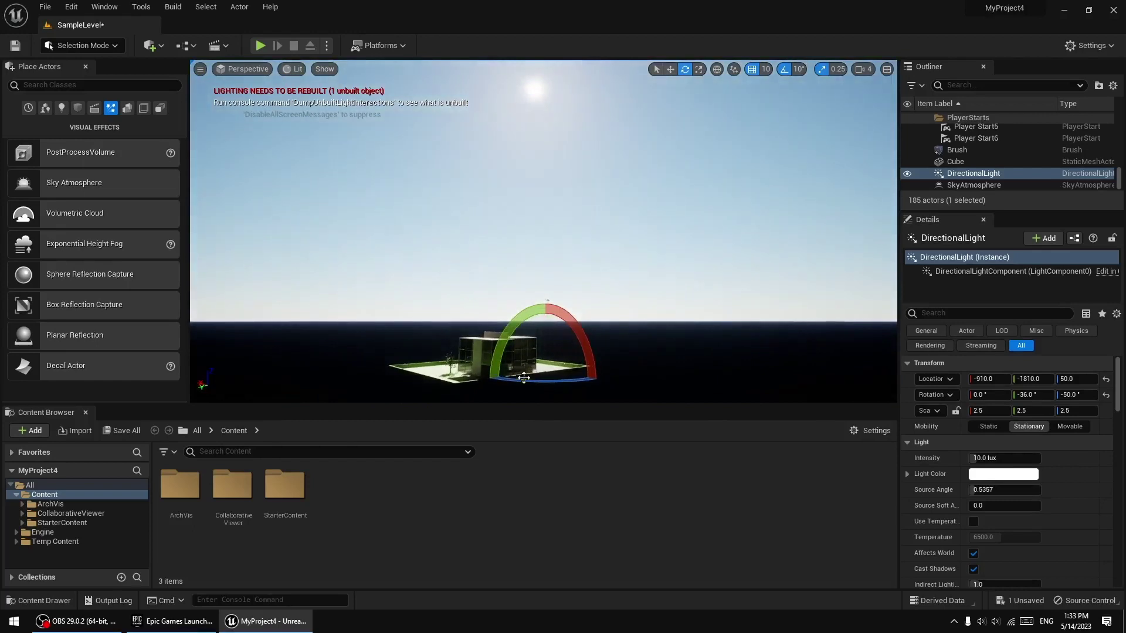
pyautogui.moveTo(523, 378); pyautogui.dragTo(460, 381)
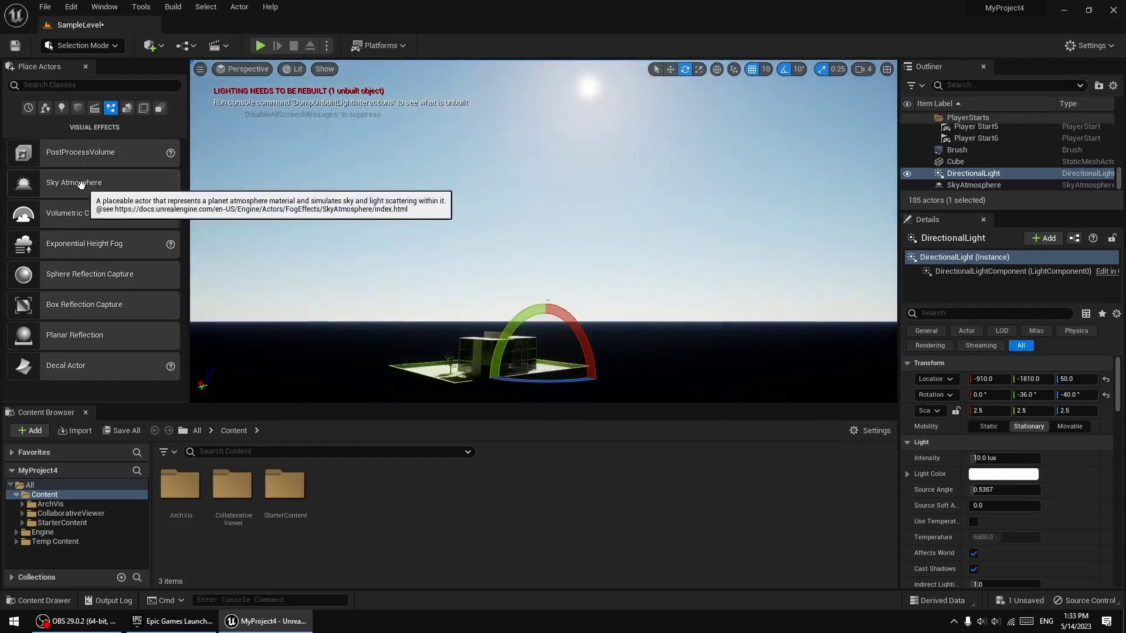
# Step: Hide and reshow the Sky Atmosphere to compare, then reselect the directional light
pyautogui.click(954, 186)
pyautogui.click(907, 186)
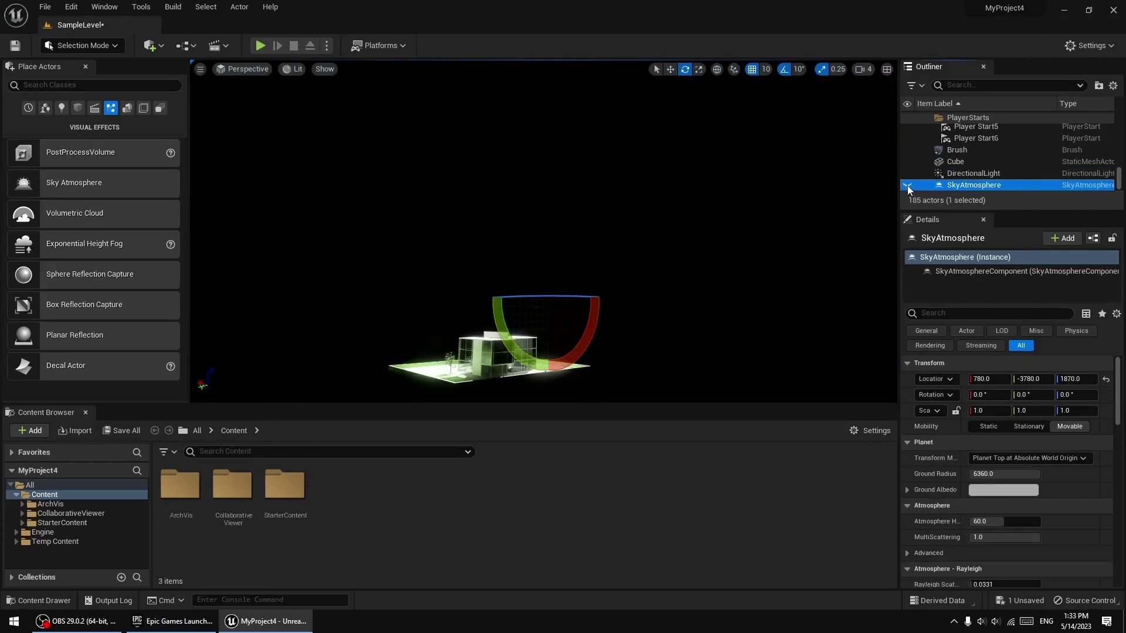
pyautogui.click(907, 186)
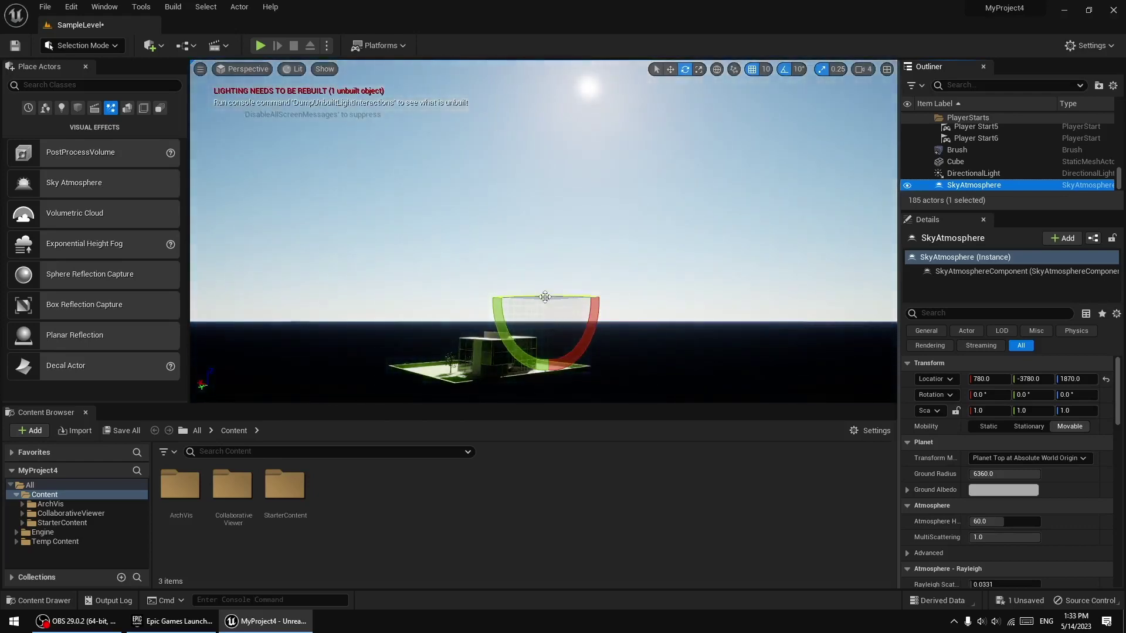
pyautogui.click(974, 173)
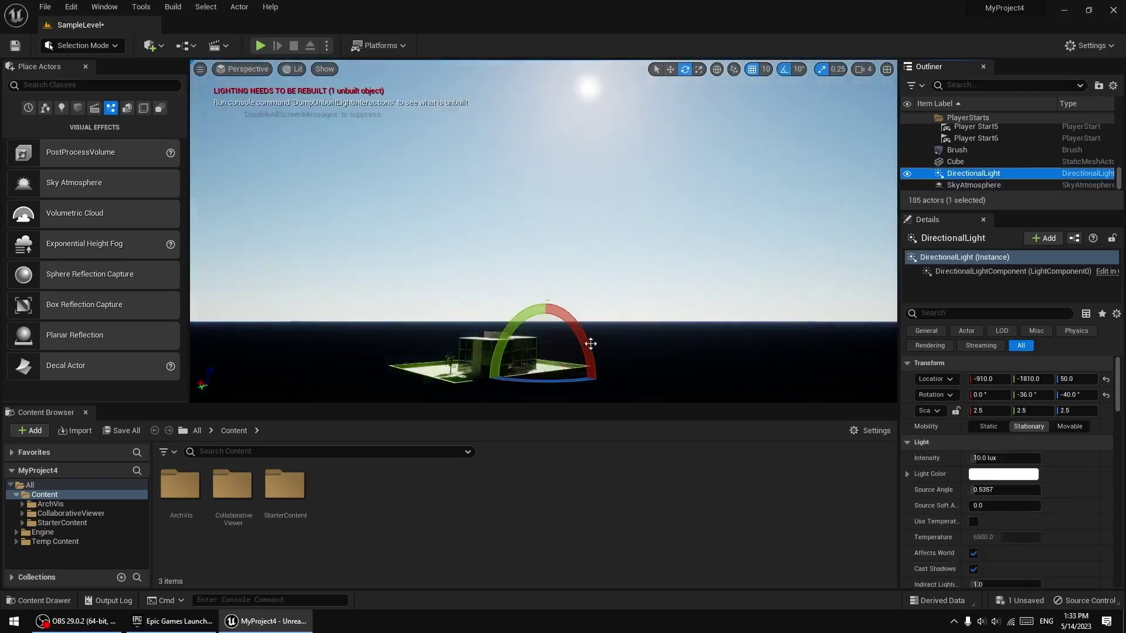
# Step: Turn off rotation snapping and lower the sun light to a sunset angle
pyautogui.moveTo(580, 332)
pyautogui.mouseDown()
pyautogui.moveTo(516, 317)
pyautogui.moveTo(511, 326)
pyautogui.mouseUp()
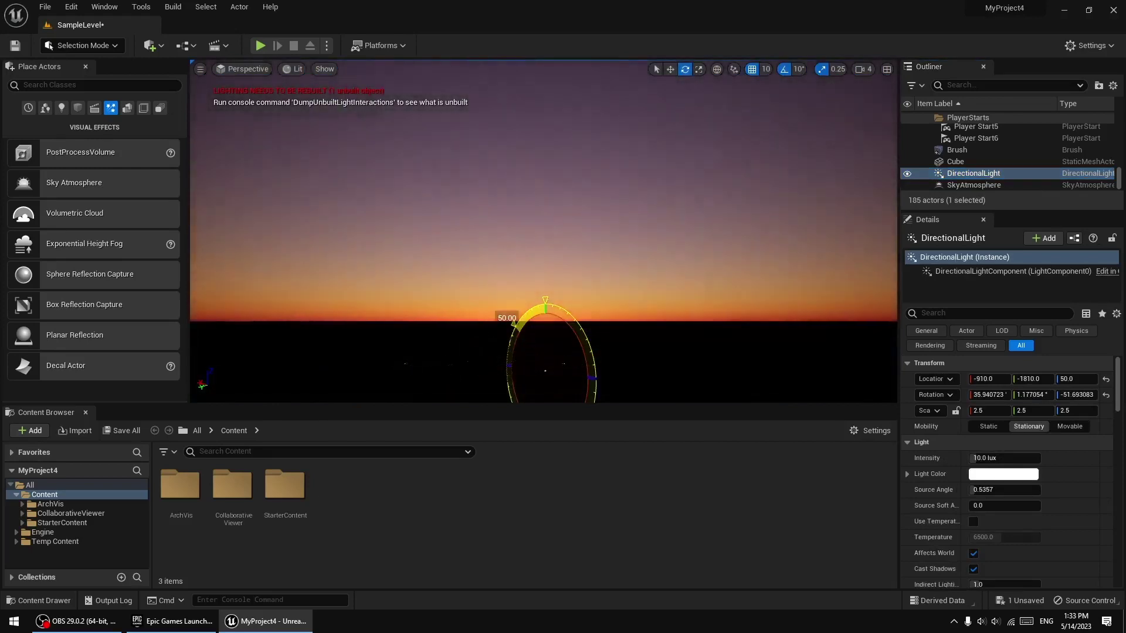
pyautogui.hotkey('ctrl', 'z')
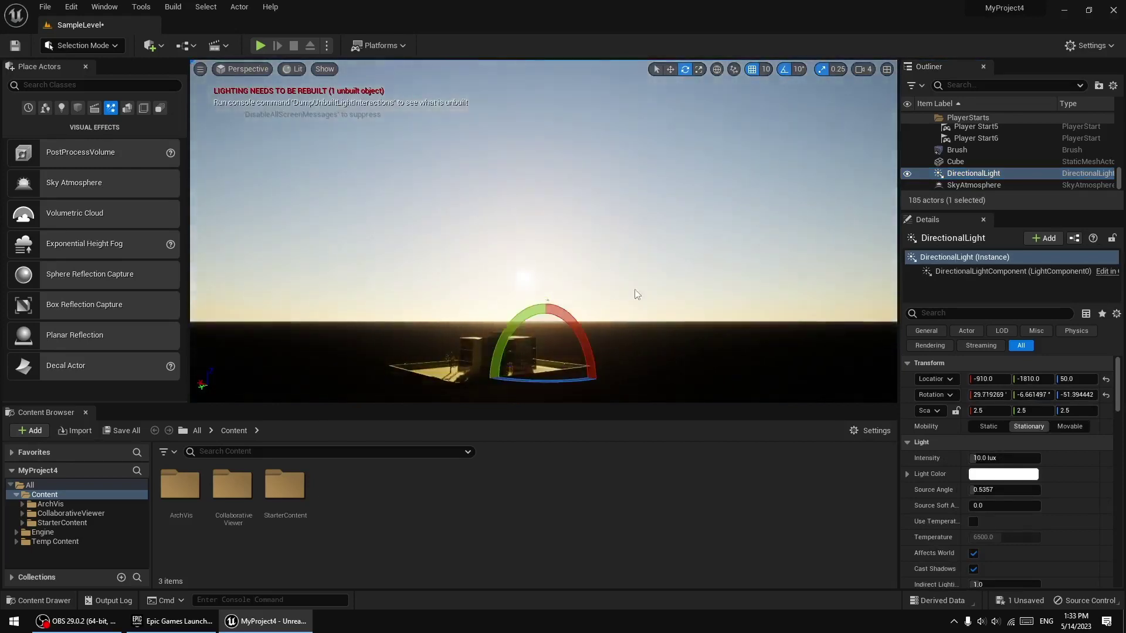
pyautogui.click(784, 70)
pyautogui.moveTo(581, 332); pyautogui.dragTo(563, 317)
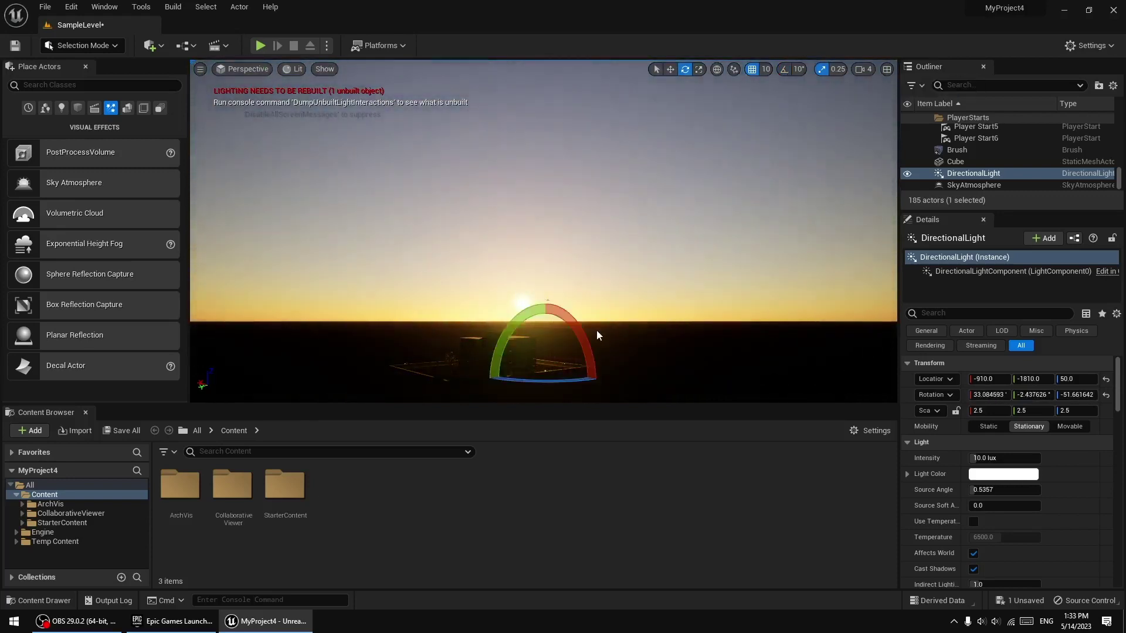
pyautogui.moveTo(596, 330); pyautogui.dragTo(594, 336, button='right')
# Step: Undo an accidental rotation of a glass wall panel of the house
pyautogui.click(477, 262)
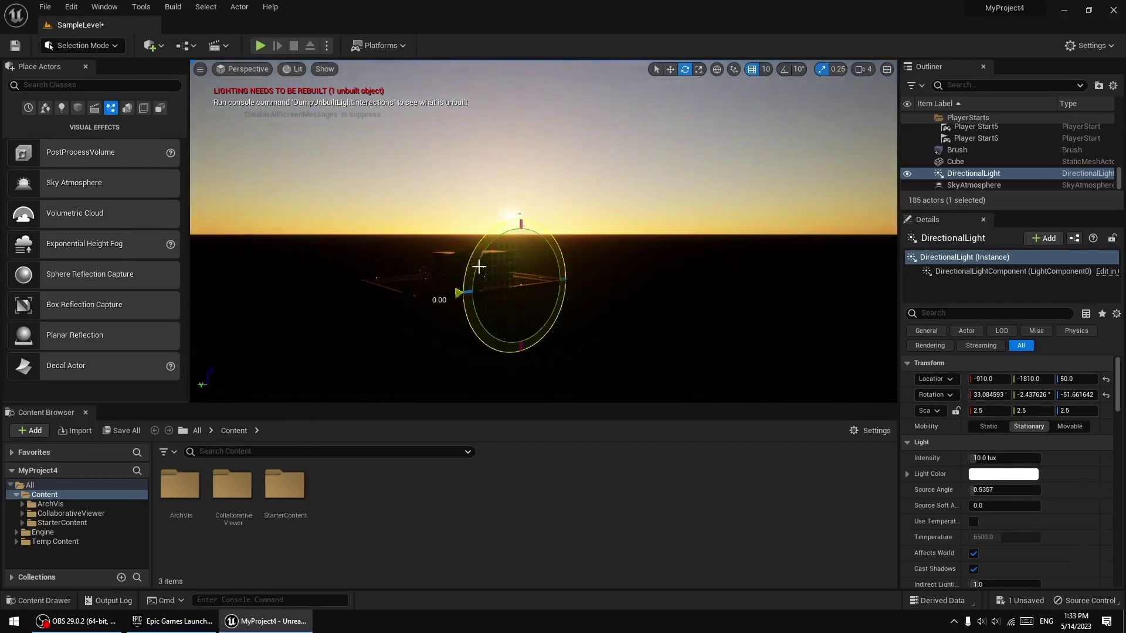
pyautogui.moveTo(478, 262)
pyautogui.mouseDown(button='right')
pyautogui.moveTo(624, 276)
pyautogui.moveTo(624, 290)
pyautogui.mouseUp(button='right')
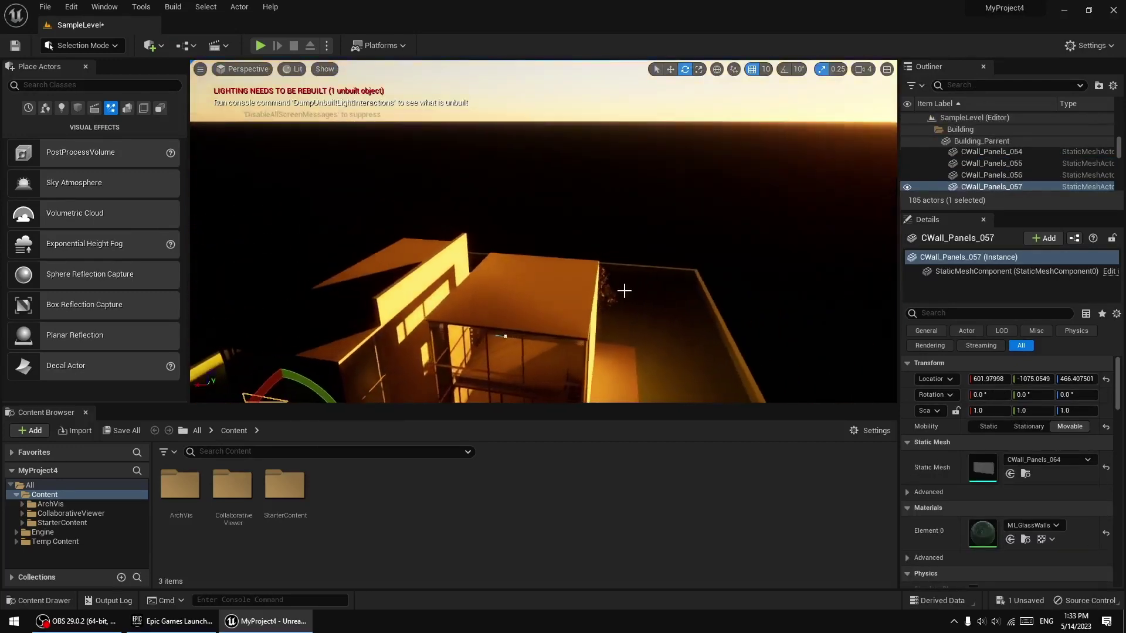
pyautogui.moveTo(624, 290)
pyautogui.mouseDown(button='right')
pyautogui.moveTo(642, 315)
pyautogui.moveTo(470, 352)
pyautogui.mouseUp(button='right')
pyautogui.scroll(4, 642, 314)
pyautogui.moveTo(470, 352); pyautogui.dragTo(479, 374)
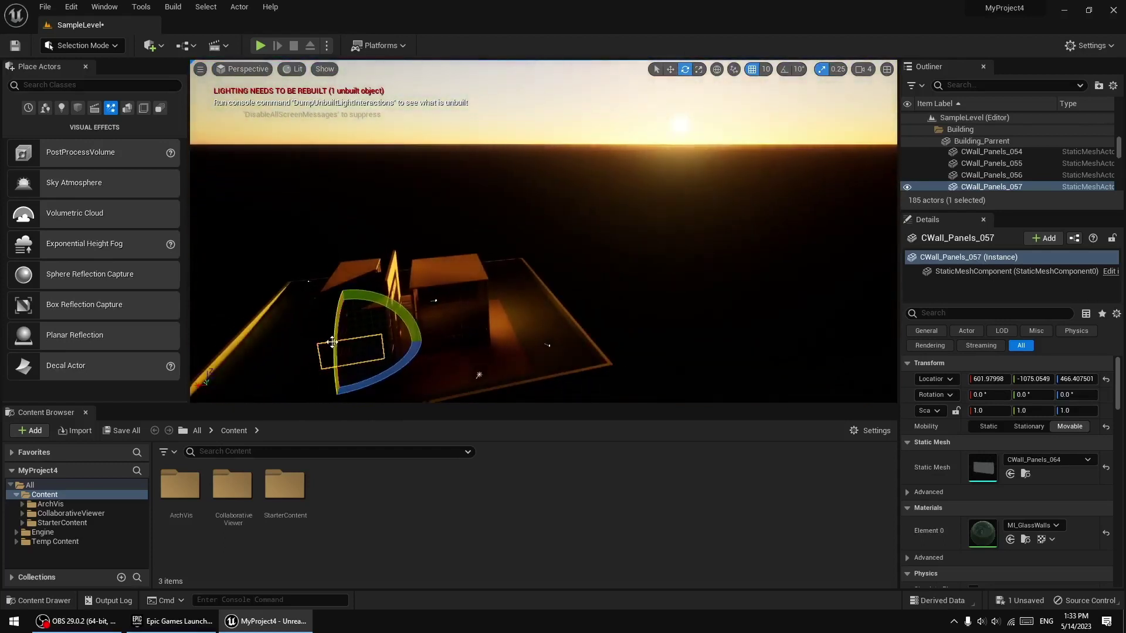
pyautogui.hotkey('ctrl', 'z')
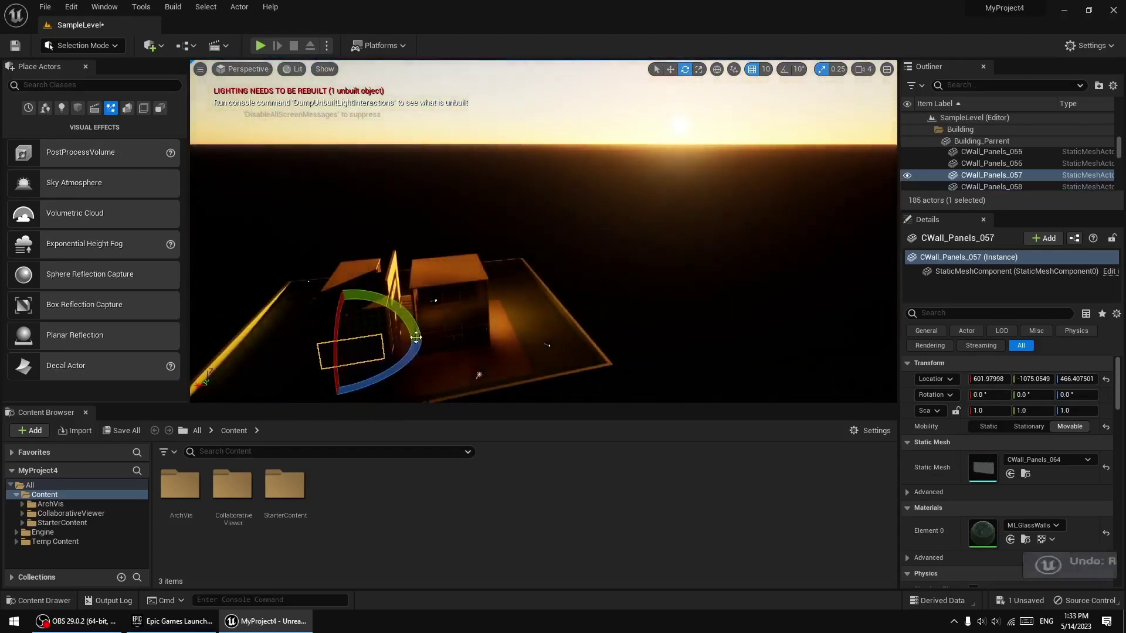
# Step: Raise the directional light to rotation 103.9, -37.3, -80.1 for bright daylight
pyautogui.click(480, 375)
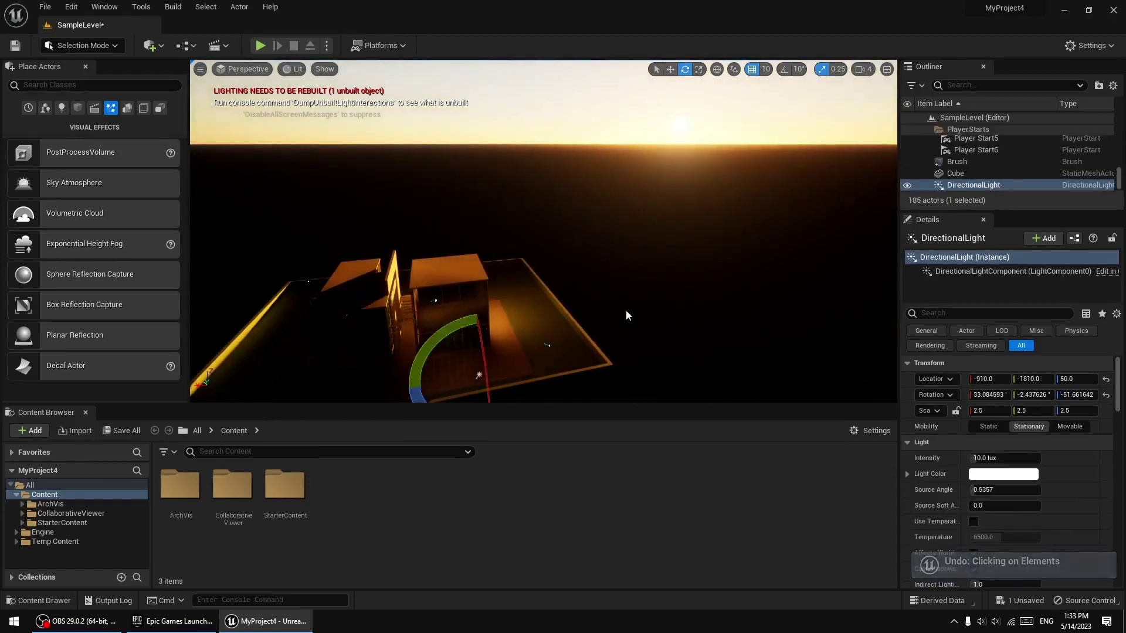
pyautogui.moveTo(480, 375); pyautogui.dragTo(410, 362)
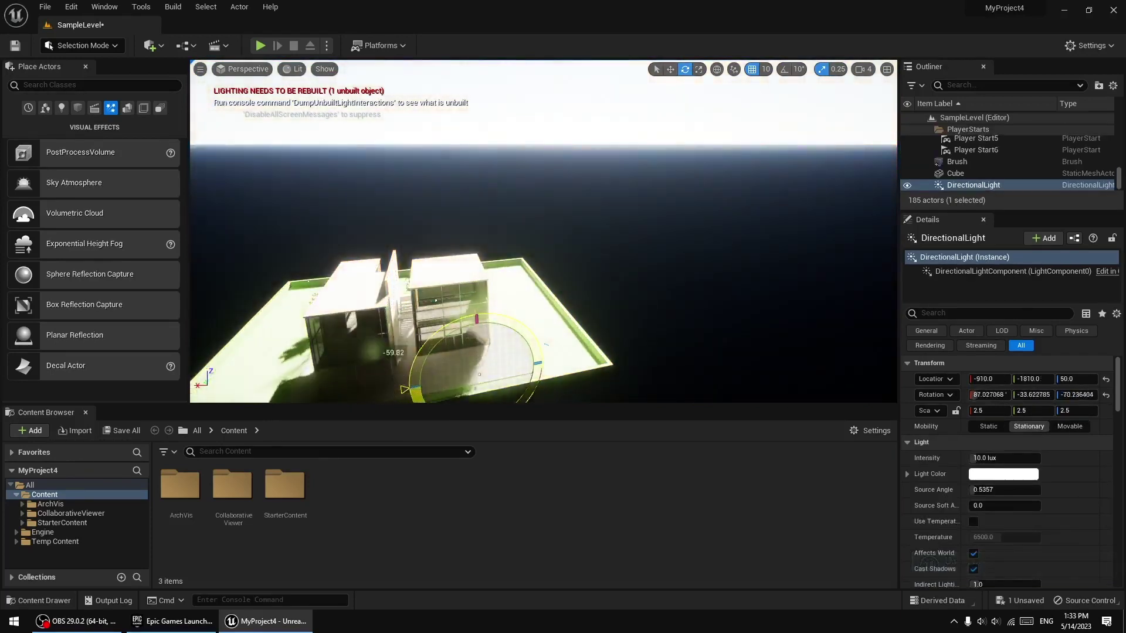
pyautogui.moveTo(411, 362); pyautogui.dragTo(405, 387, button='right')
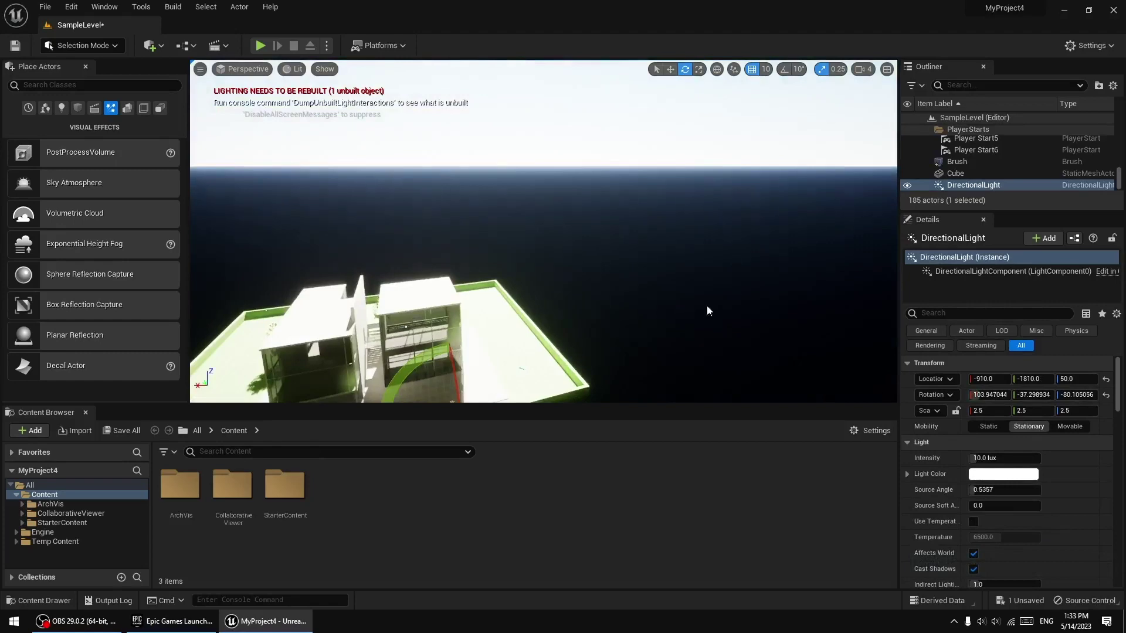
pyautogui.moveTo(702, 284); pyautogui.dragTo(635, 230, button='right')
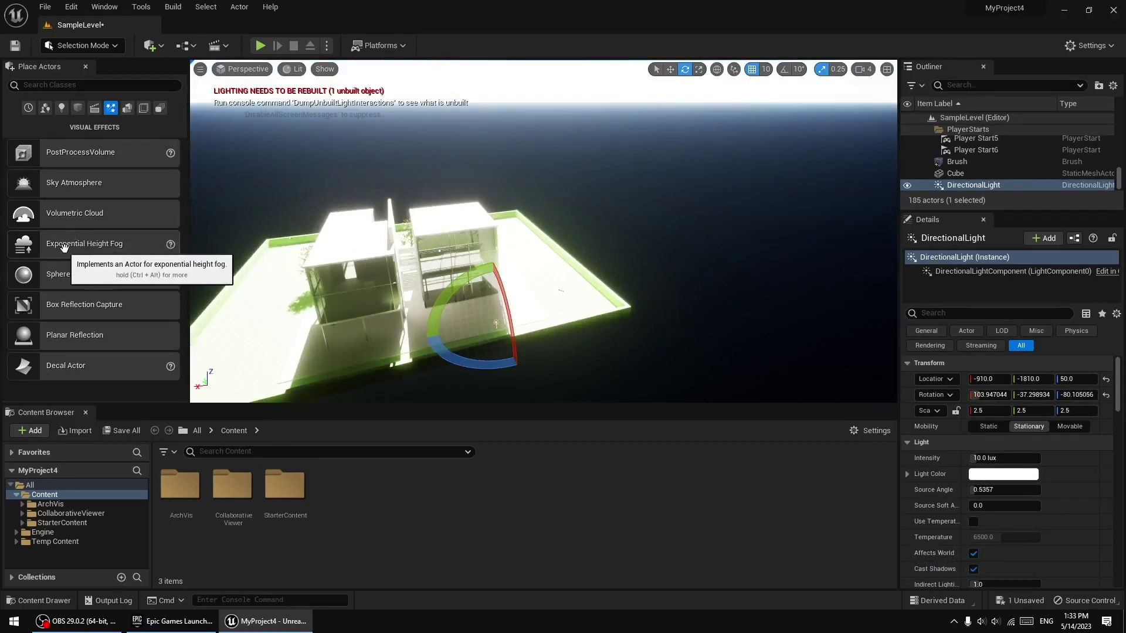
# Step: Add an Exponential Height Fog to the scene
pyautogui.moveTo(100, 245); pyautogui.dragTo(598, 208)
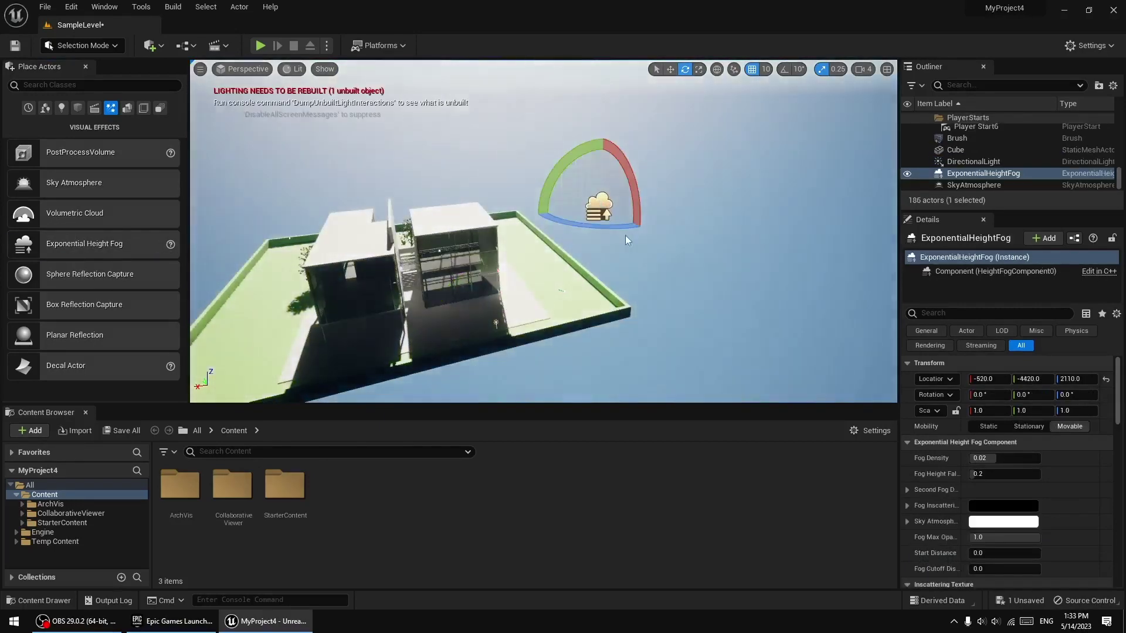
pyautogui.moveTo(625, 235); pyautogui.dragTo(668, 237, button='right')
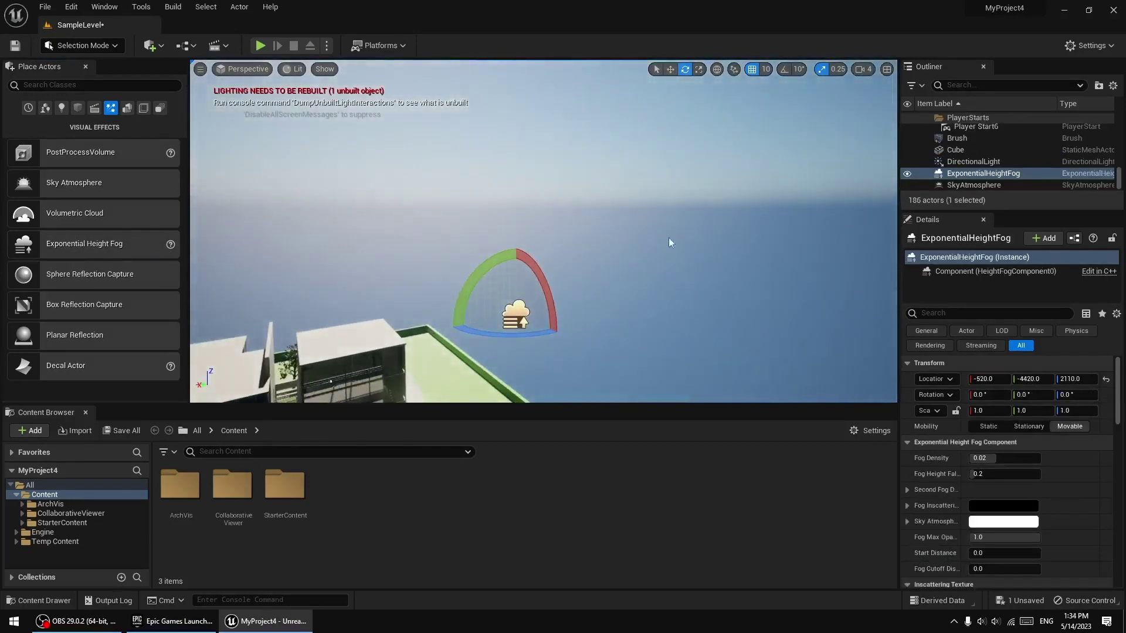
pyautogui.moveTo(614, 291); pyautogui.dragTo(829, 377, button='right')
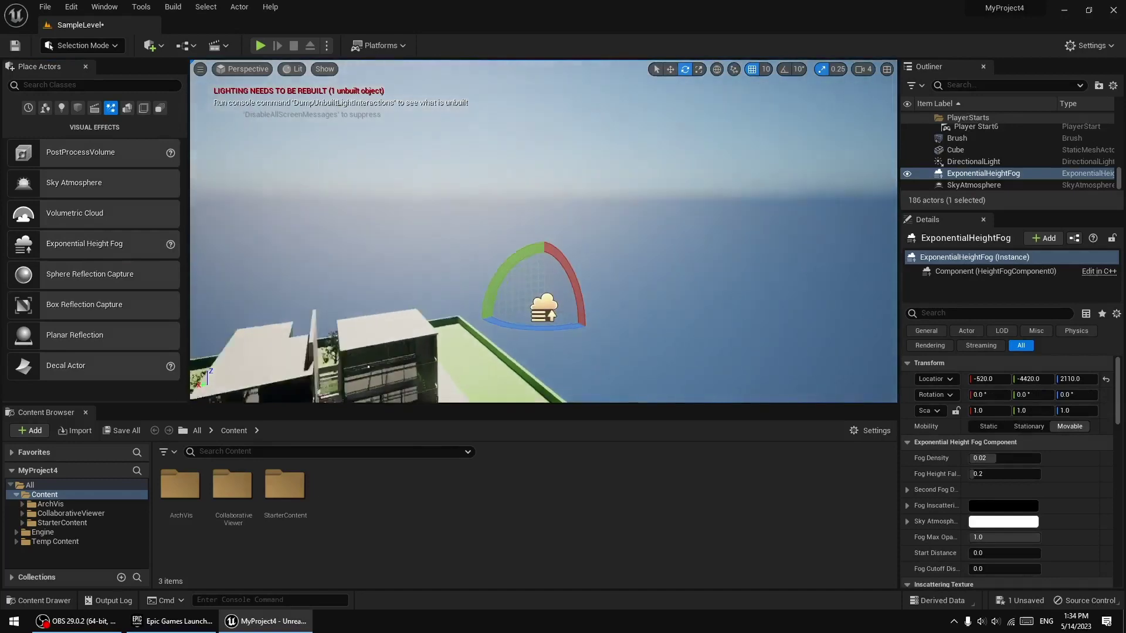
pyautogui.moveTo(654, 172)
pyautogui.mouseDown(button='right')
pyautogui.moveTo(678, 337)
pyautogui.moveTo(695, 350)
pyautogui.mouseUp(button='right')
pyautogui.scroll(3, 683, 339)
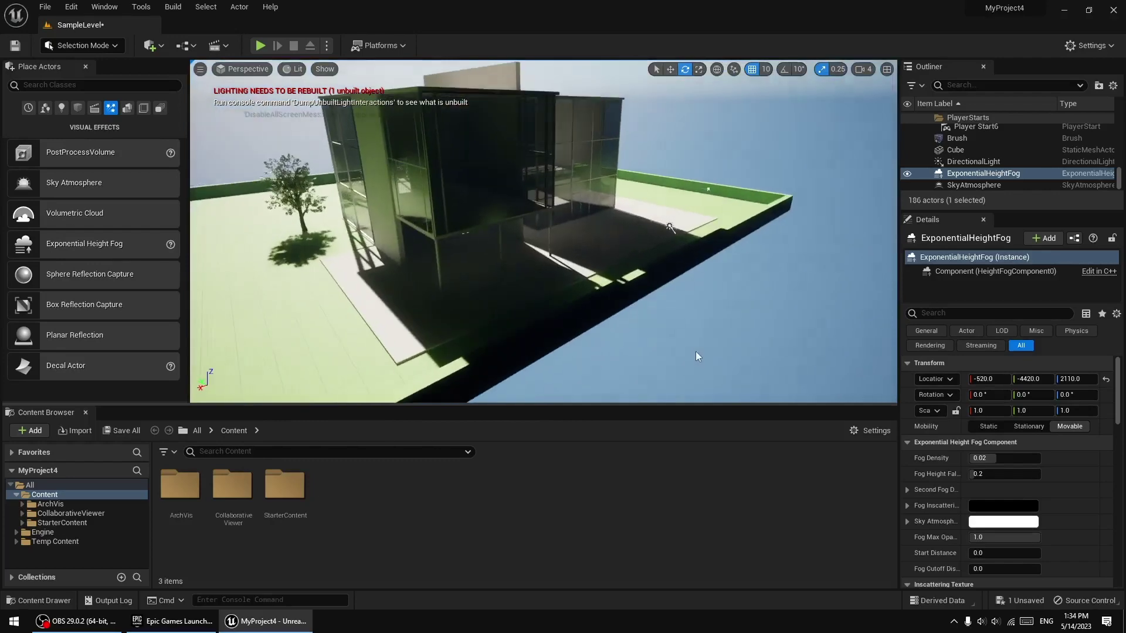
# Step: Swing the directional light's yaw to about 5 degrees to change the shadows
pyautogui.click(670, 229)
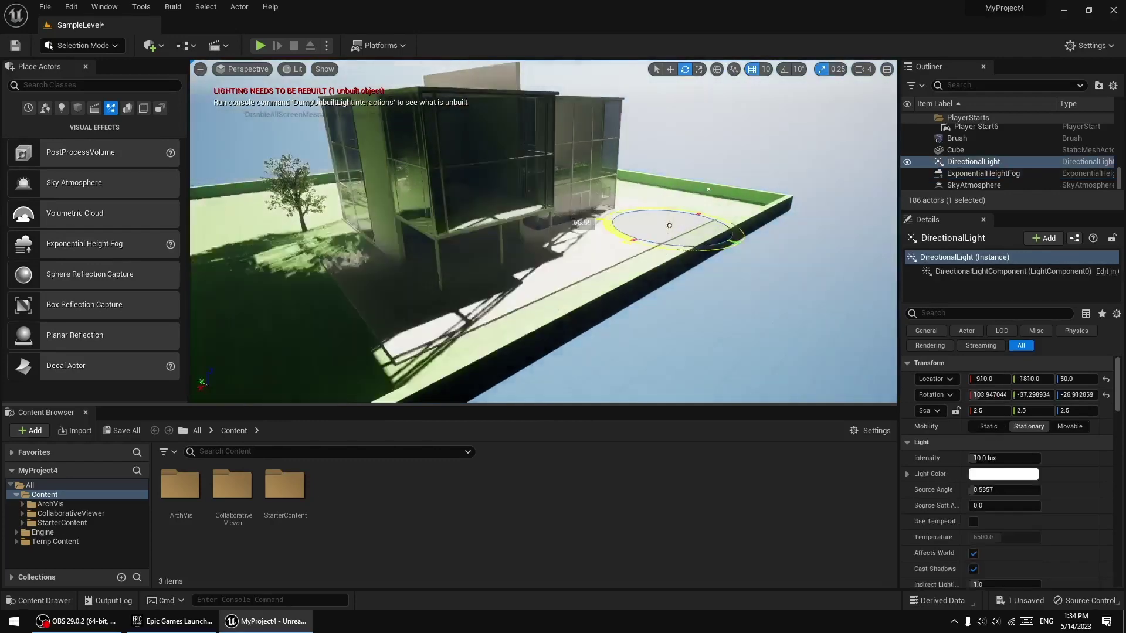
pyautogui.moveTo(681, 249)
pyautogui.mouseDown()
pyautogui.moveTo(721, 240)
pyautogui.moveTo(704, 243)
pyautogui.mouseUp()
pyautogui.moveTo(704, 243); pyautogui.dragTo(836, 248, button='right')
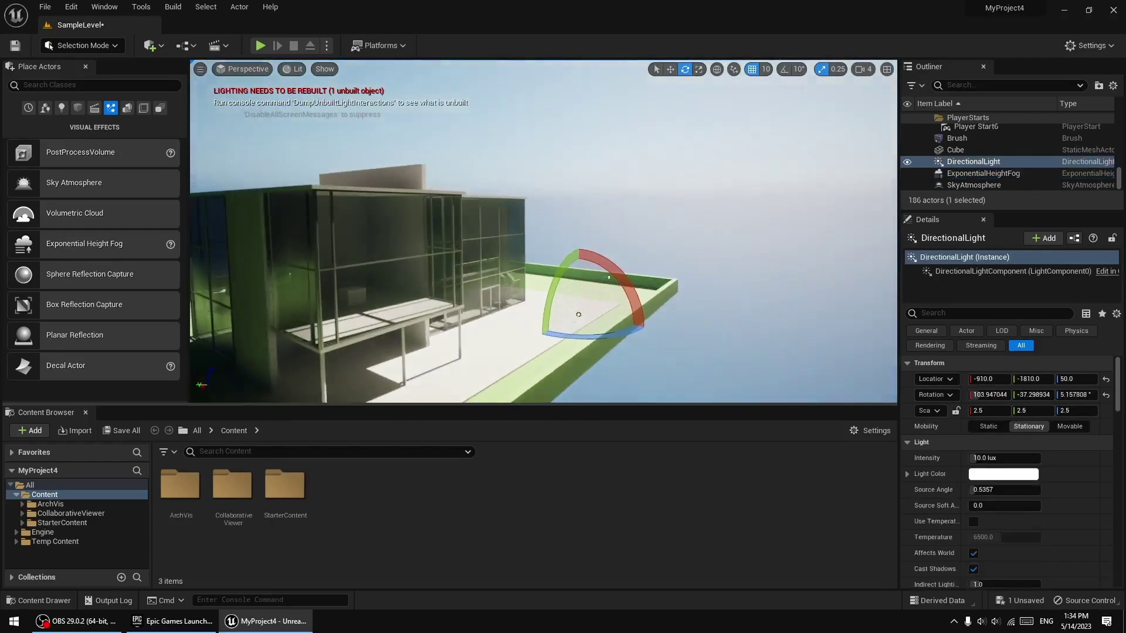
# Step: Raise the Fog Density to 0.038 and lower the fog height falloff
pyautogui.click(984, 173)
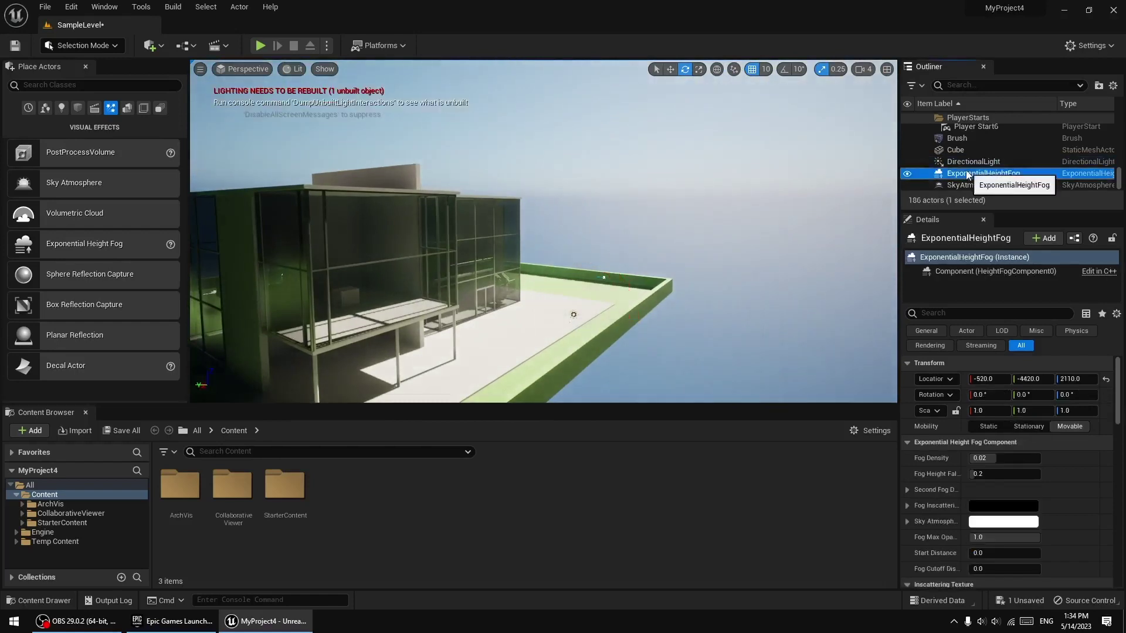
pyautogui.moveTo(991, 459)
pyautogui.mouseDown()
pyautogui.moveTo(1020, 458)
pyautogui.moveTo(1032, 473)
pyautogui.mouseUp()
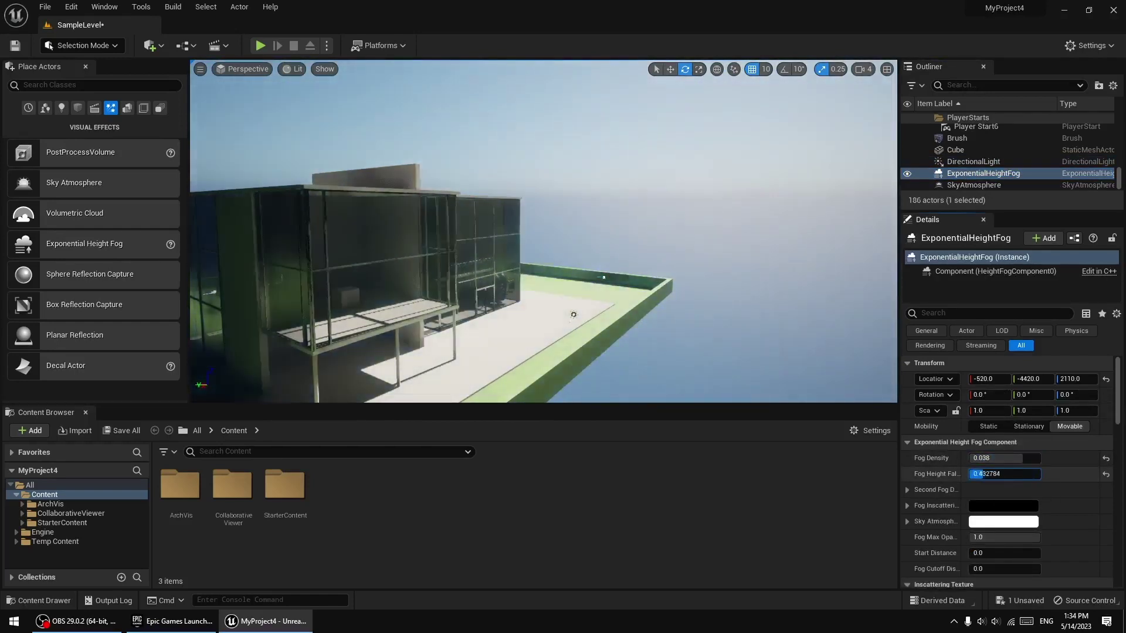
pyautogui.moveTo(1032, 474); pyautogui.dragTo(989, 474)
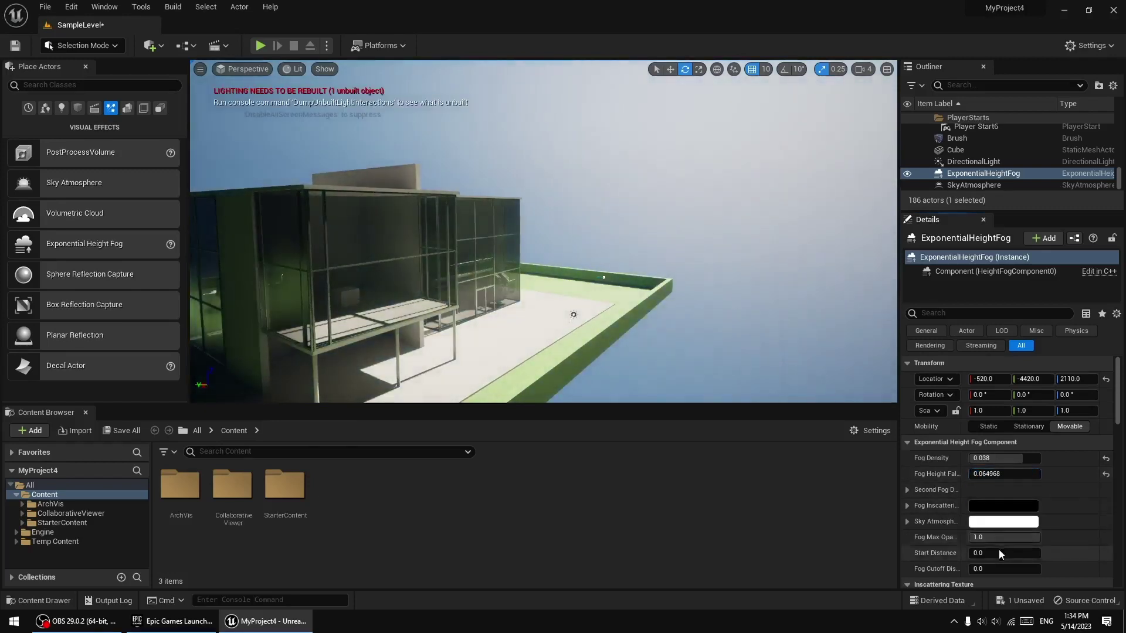
pyautogui.scroll(-3, 1020, 522)
pyautogui.scroll(3, 1020, 522)
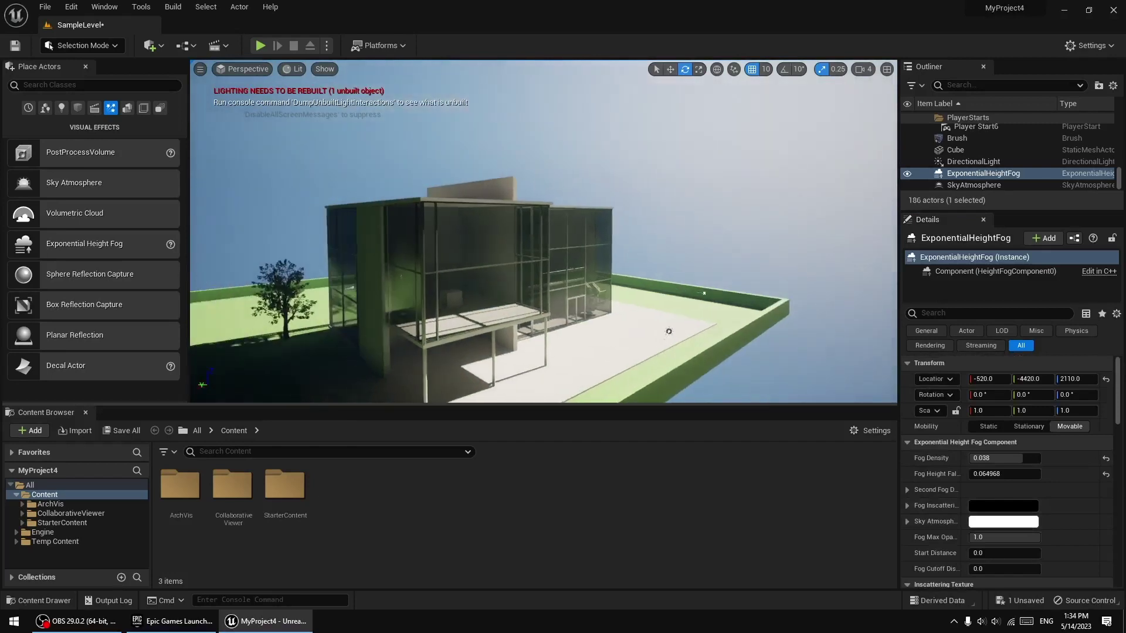
# Step: Reset the fog's density and height falloff to their defaults of 0.02 and 0.2
pyautogui.click(974, 162)
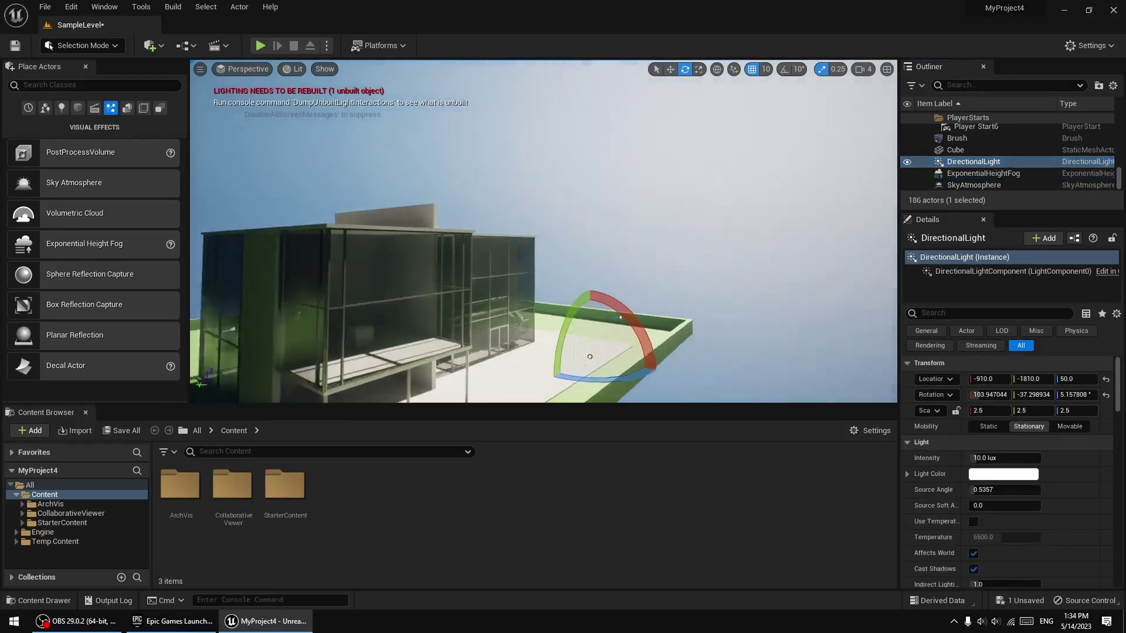
pyautogui.moveTo(621, 255); pyautogui.dragTo(620, 255, button='right')
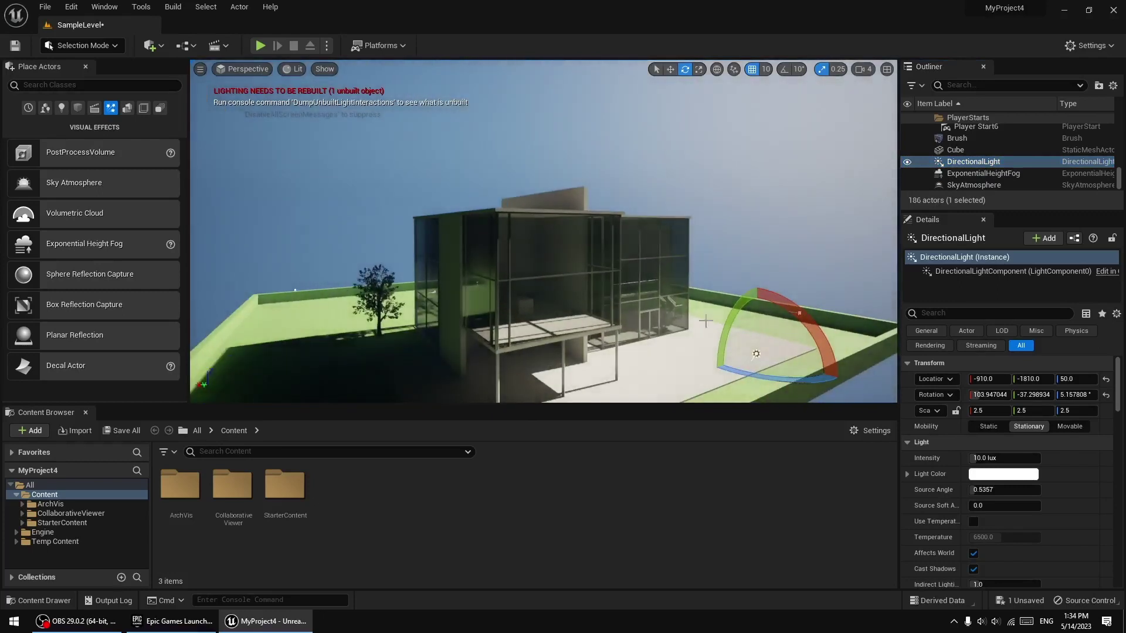
pyautogui.click(978, 174)
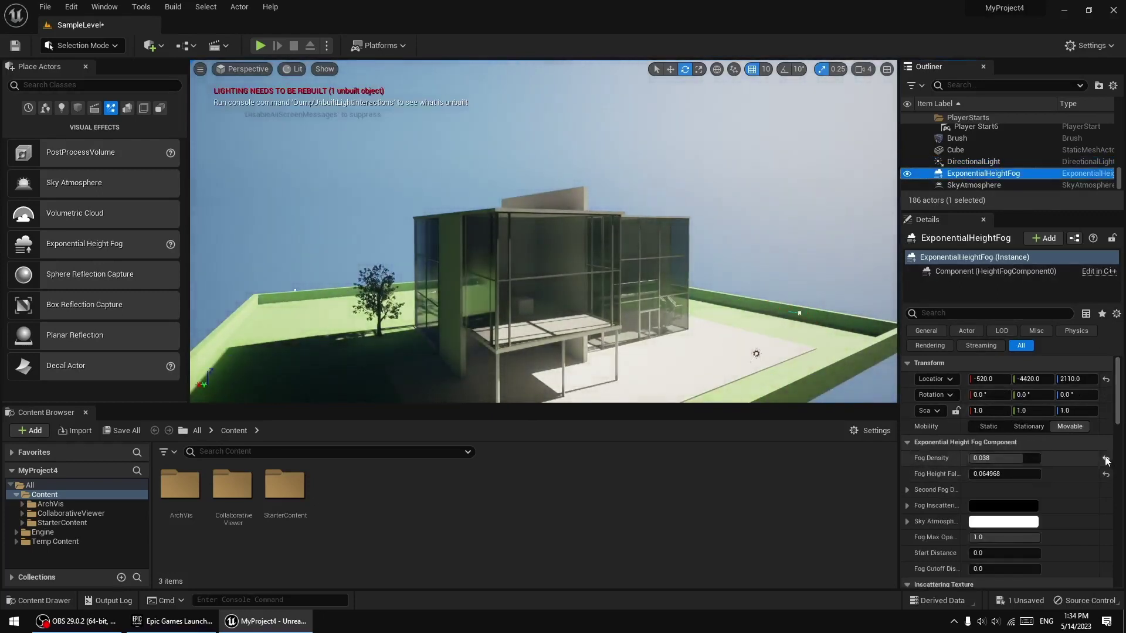
pyautogui.click(1106, 459)
pyautogui.click(1106, 474)
# Step: Turn the view toward the open sky and sun, then select the Sky Atmosphere
pyautogui.moveTo(536, 269); pyautogui.dragTo(536, 268, button='right')
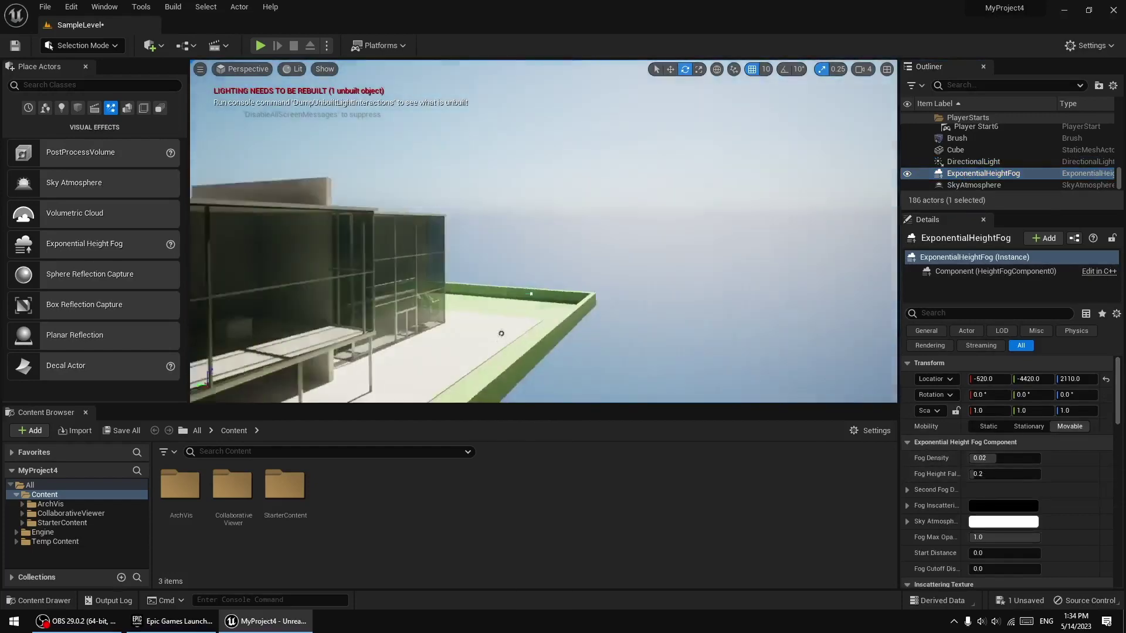
pyautogui.moveTo(496, 224); pyautogui.dragTo(549, 228, button='right')
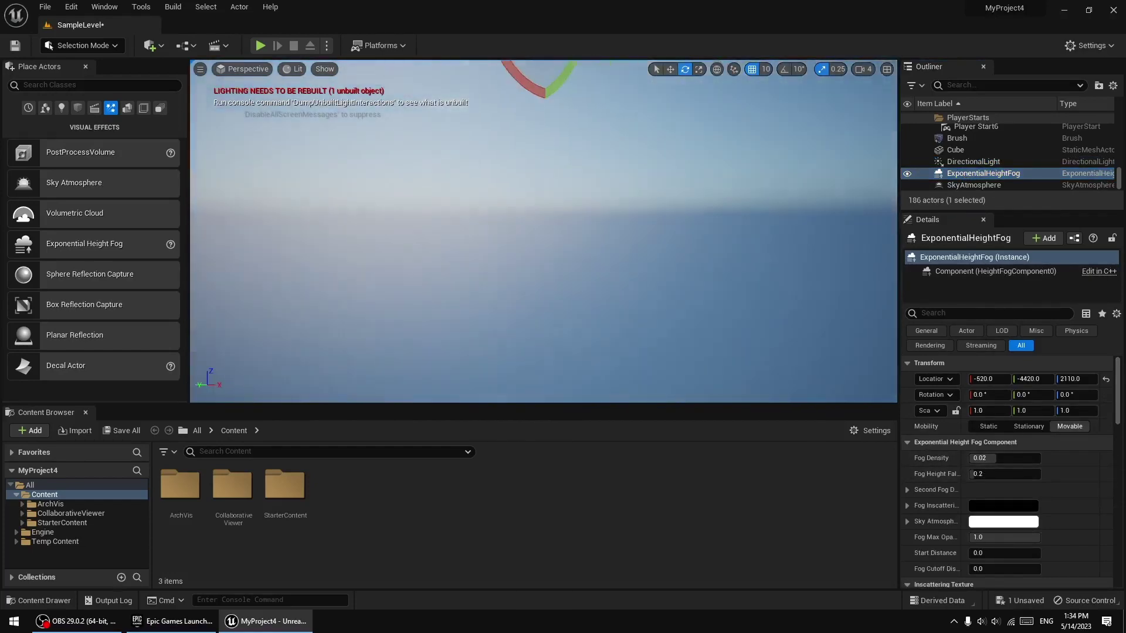
pyautogui.moveTo(666, 208)
pyautogui.mouseDown(button='right')
pyautogui.moveTo(622, 199)
pyautogui.moveTo(627, 228)
pyautogui.mouseUp(button='right')
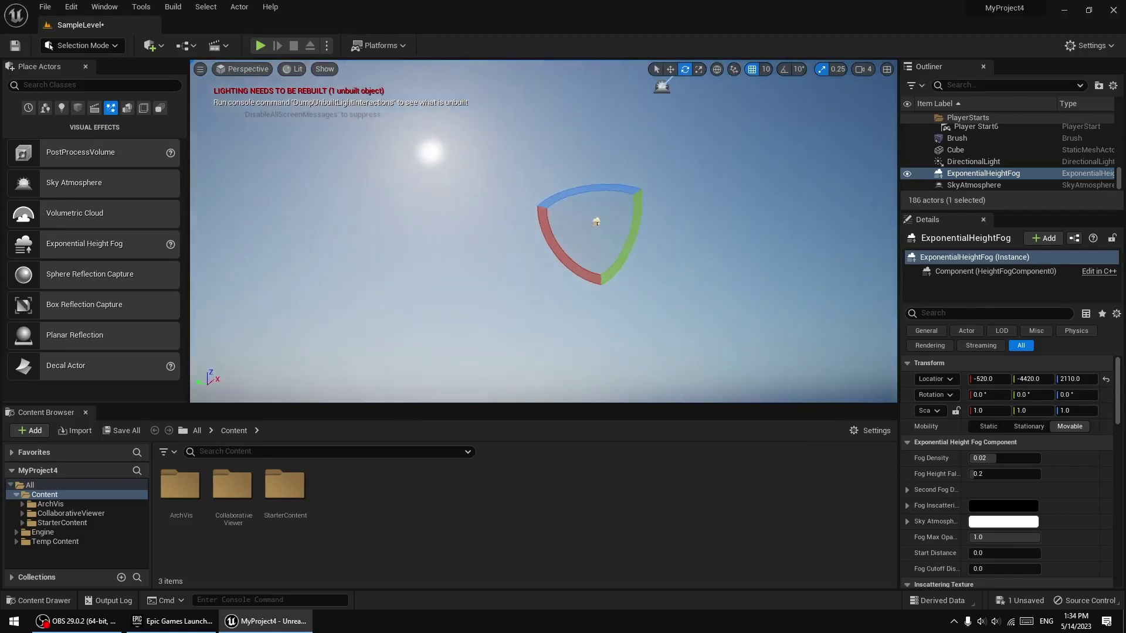
pyautogui.click(660, 87)
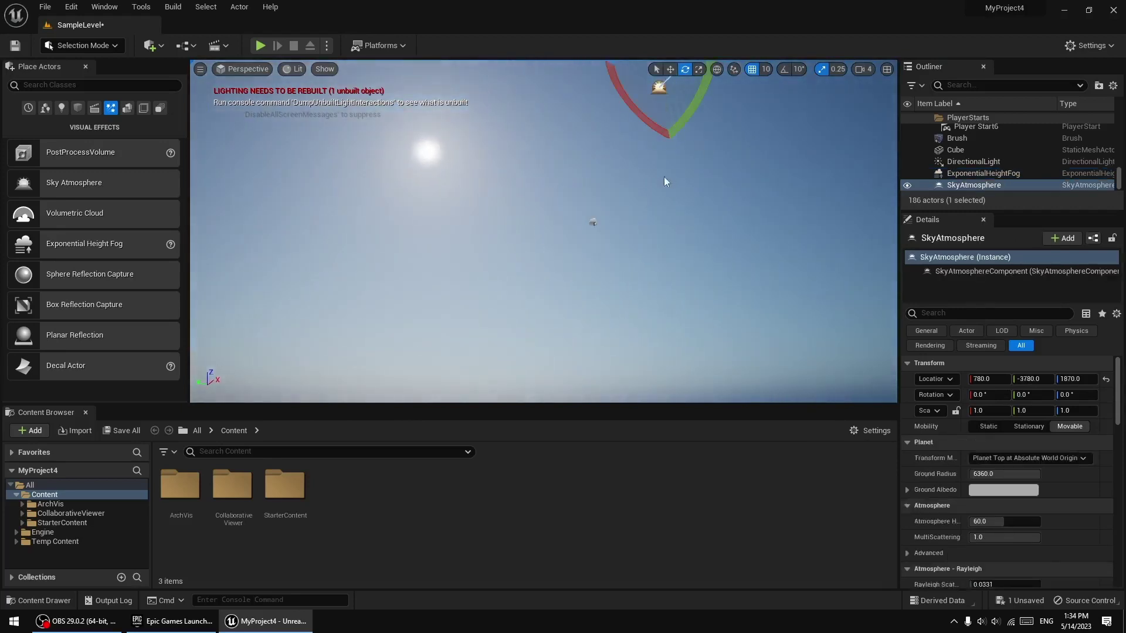
# Step: Add a Volumetric Cloud actor to the level at 670, -3120, 1130
pyautogui.moveTo(664, 181); pyautogui.dragTo(653, 205, button='right')
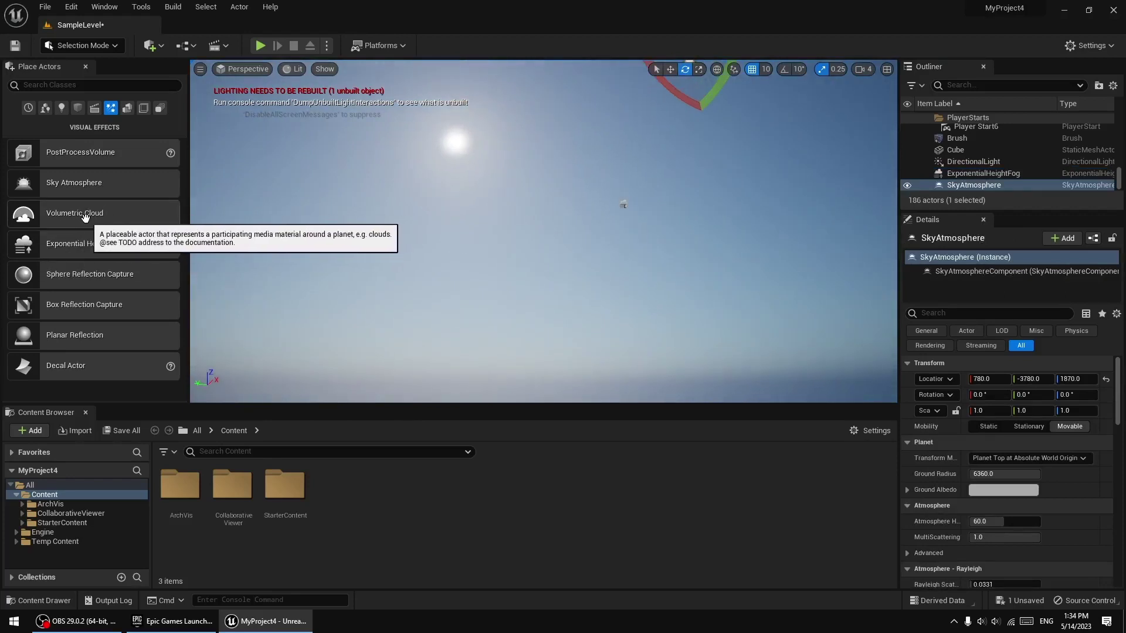
pyautogui.moveTo(85, 218); pyautogui.dragTo(336, 242)
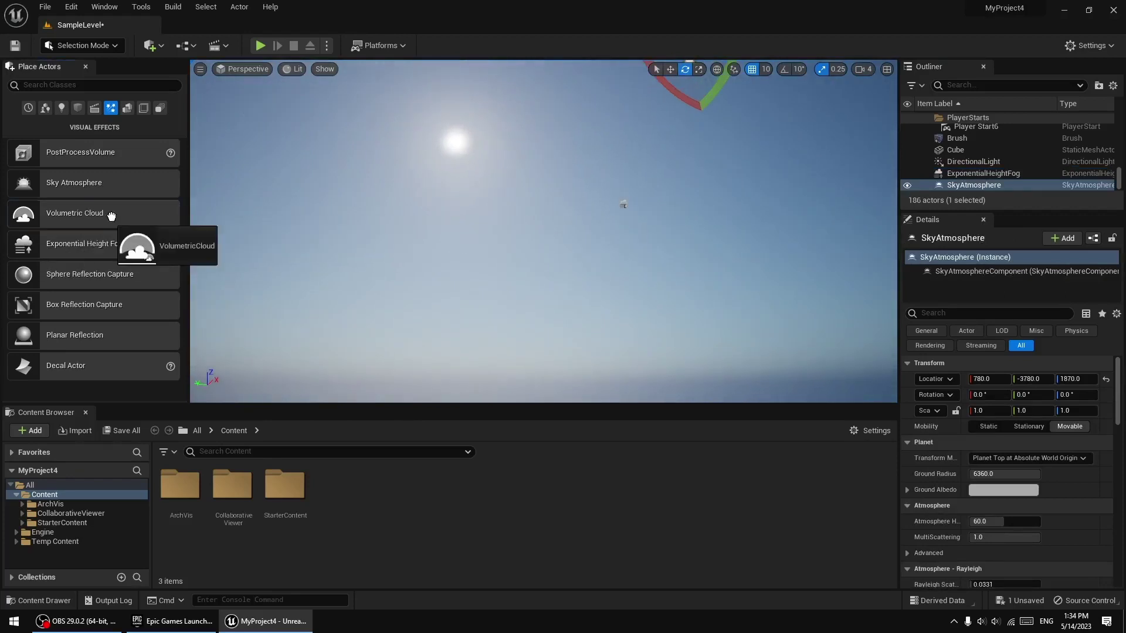
pyautogui.moveTo(463, 245); pyautogui.dragTo(463, 245)
pyautogui.moveTo(519, 316); pyautogui.dragTo(600, 306, button='right')
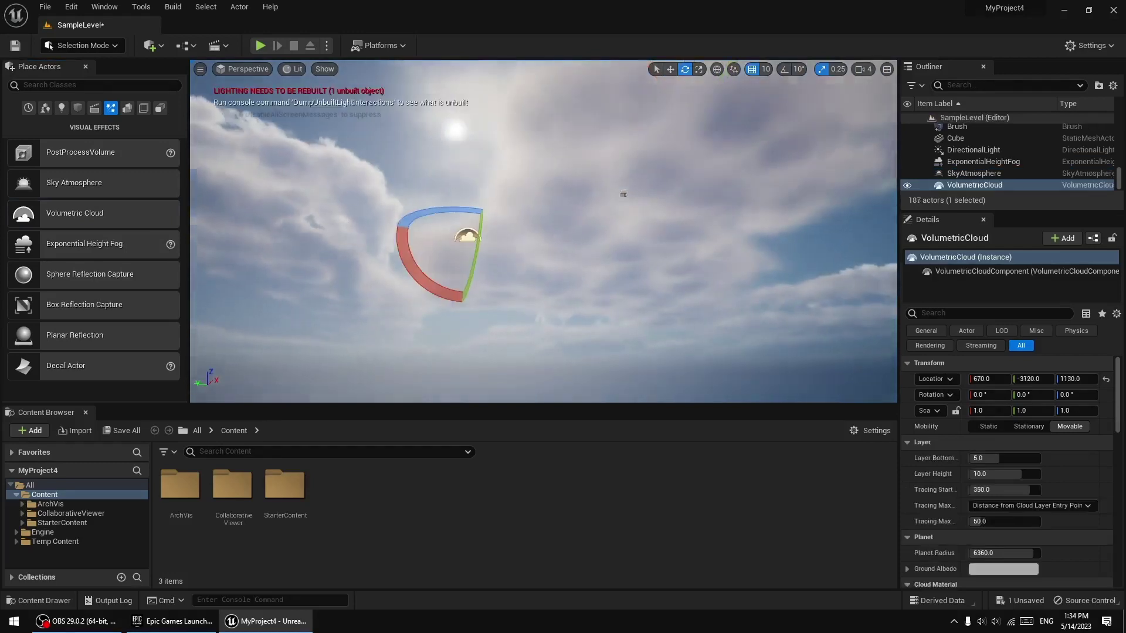
pyautogui.press('f')
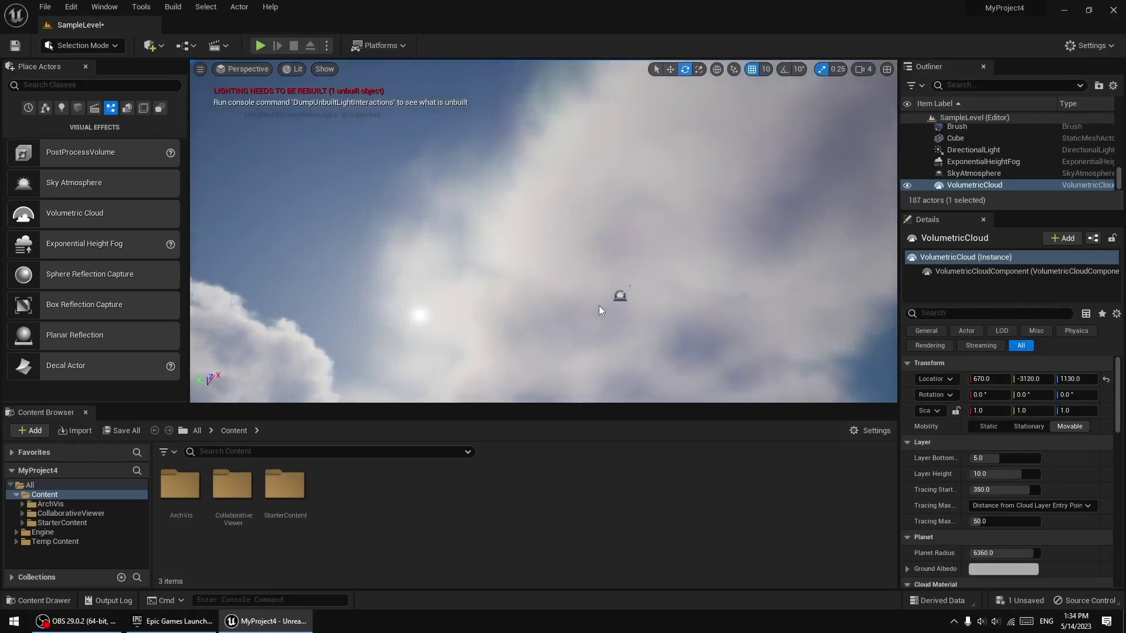
# Step: Raise the cloud layer bottom, set tracing start to 500, and adjust tracing max distance
pyautogui.moveTo(991, 458)
pyautogui.mouseDown()
pyautogui.moveTo(1050, 459)
pyautogui.moveTo(991, 490)
pyautogui.mouseUp()
pyautogui.press('f')
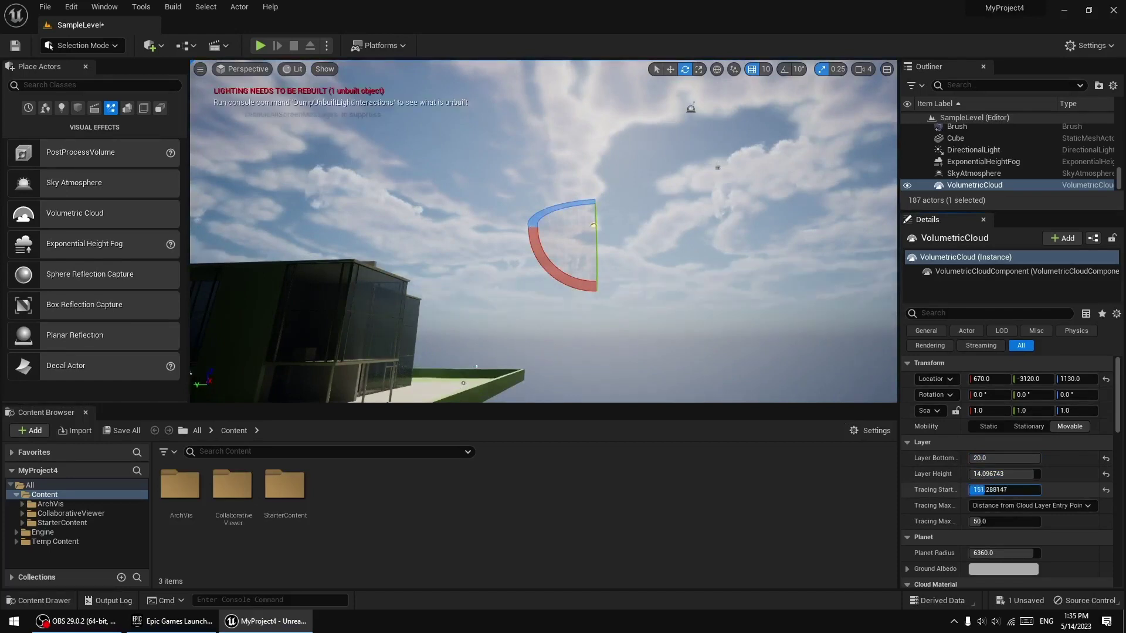
pyautogui.moveTo(1004, 490)
pyautogui.mouseDown()
pyautogui.moveTo(1038, 490)
pyautogui.moveTo(1038, 522)
pyautogui.mouseUp()
pyautogui.click(1004, 521)
pyautogui.write('1')
pyautogui.press('Return')
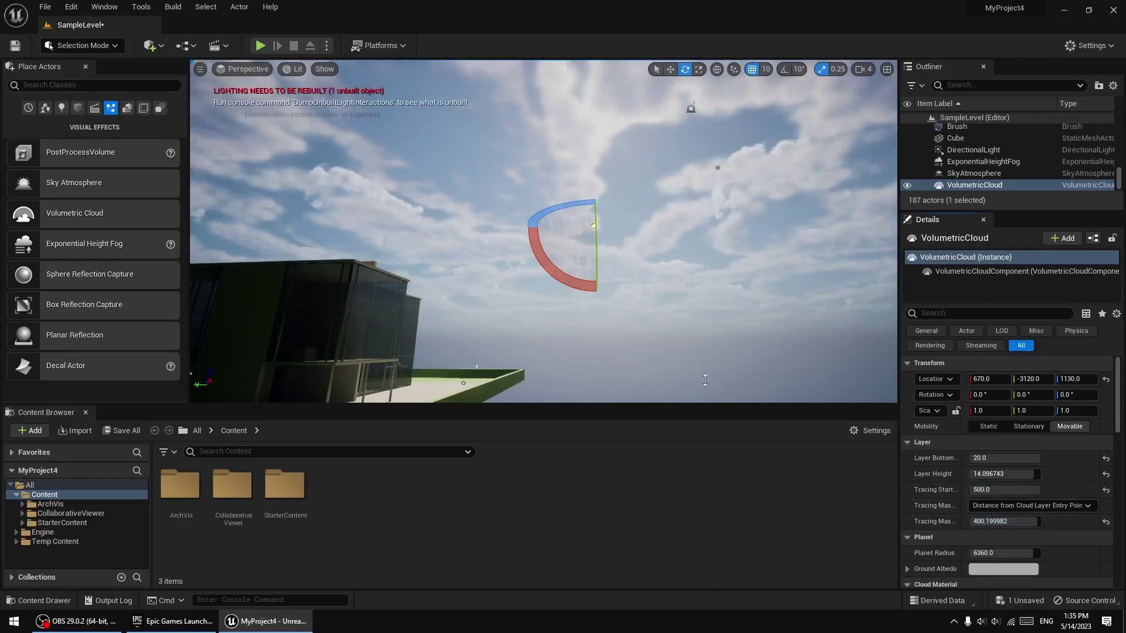
pyautogui.moveTo(528, 264); pyautogui.dragTo(528, 206, button='right')
# Step: Place a sphere reflection capture near the glass building
pyautogui.moveTo(650, 281); pyautogui.dragTo(650, 339, button='right')
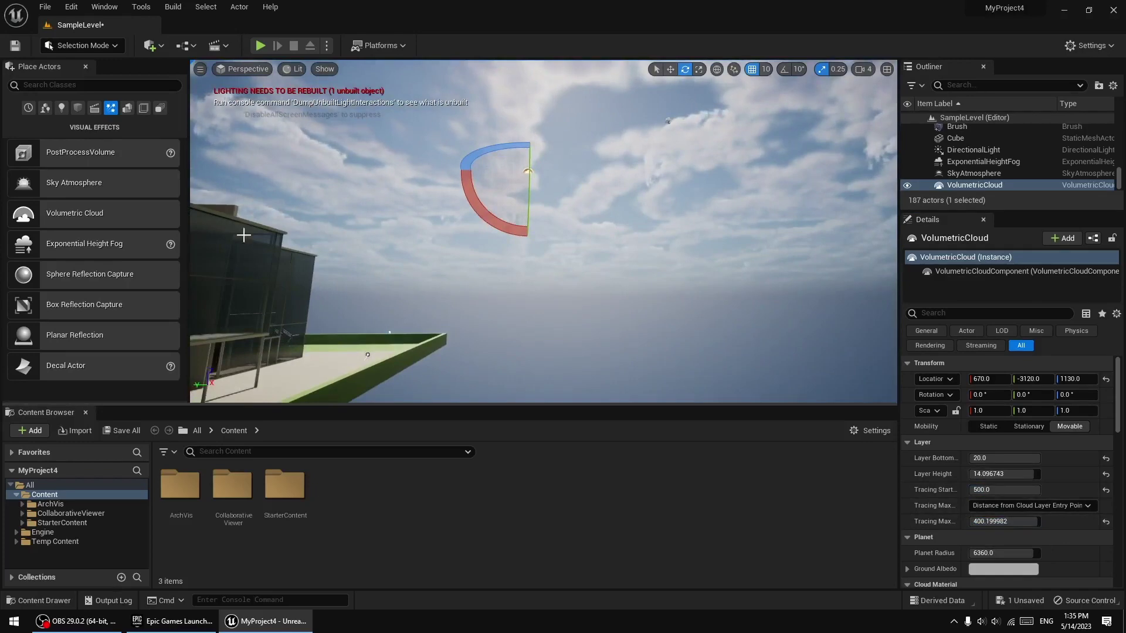
pyautogui.moveTo(434, 310); pyautogui.dragTo(493, 328, button='right')
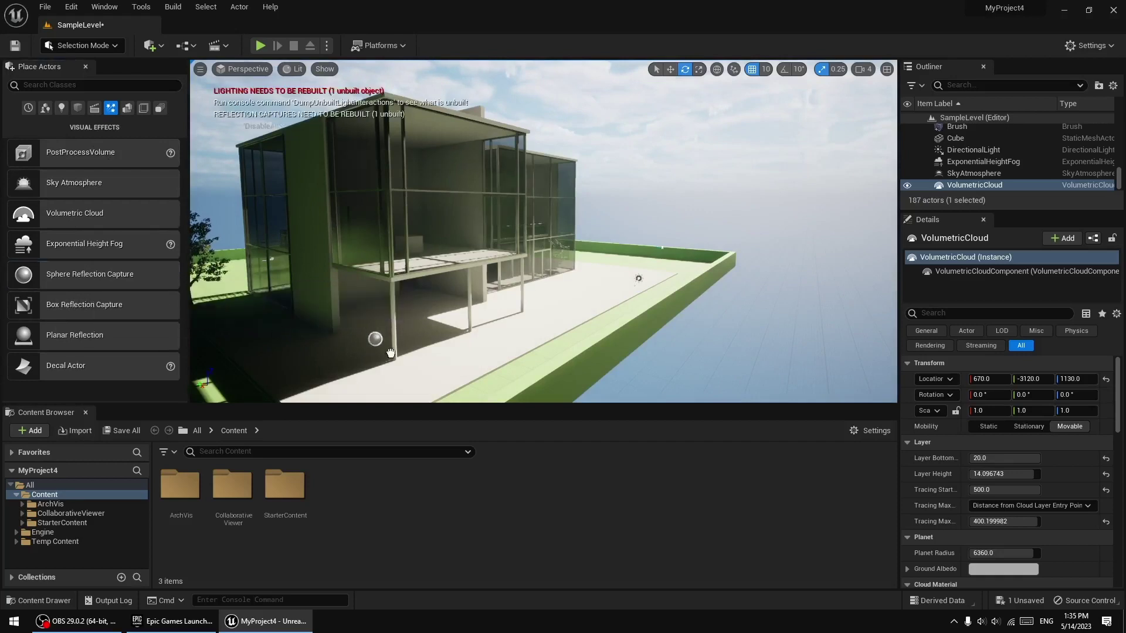
pyautogui.moveTo(90, 276); pyautogui.dragTo(437, 351)
pyautogui.press('Delete')
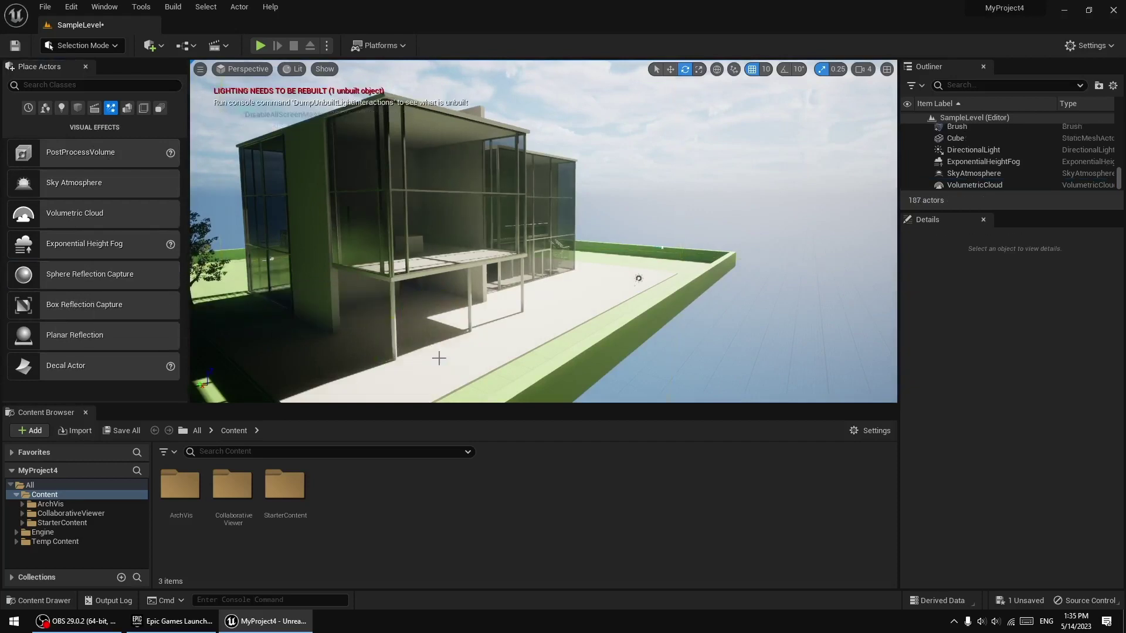
pyautogui.moveTo(88, 304)
pyautogui.mouseDown()
pyautogui.moveTo(451, 214)
pyautogui.moveTo(463, 230)
pyautogui.mouseUp()
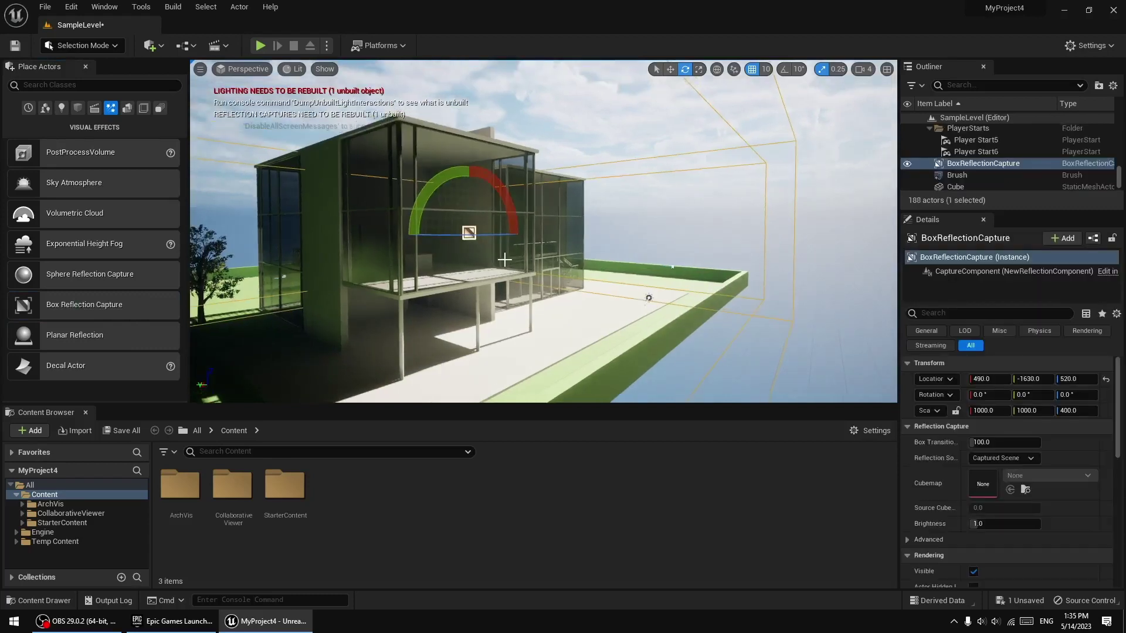
pyautogui.press('Delete')
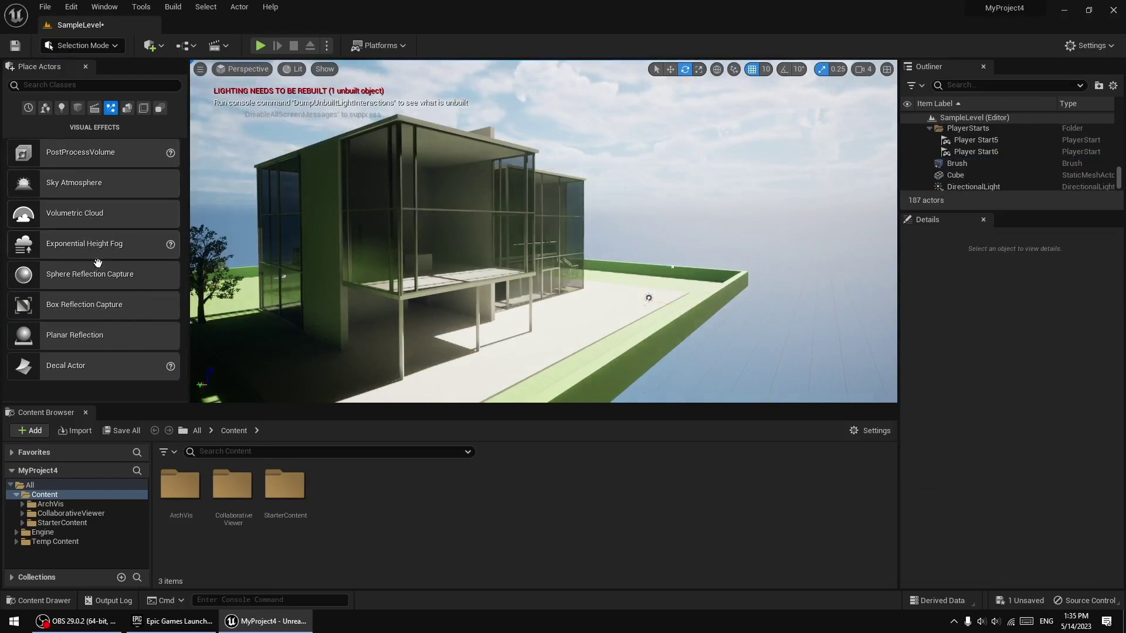
pyautogui.moveTo(88, 153)
pyautogui.mouseDown()
pyautogui.moveTo(512, 371)
pyautogui.moveTo(515, 361)
pyautogui.mouseUp()
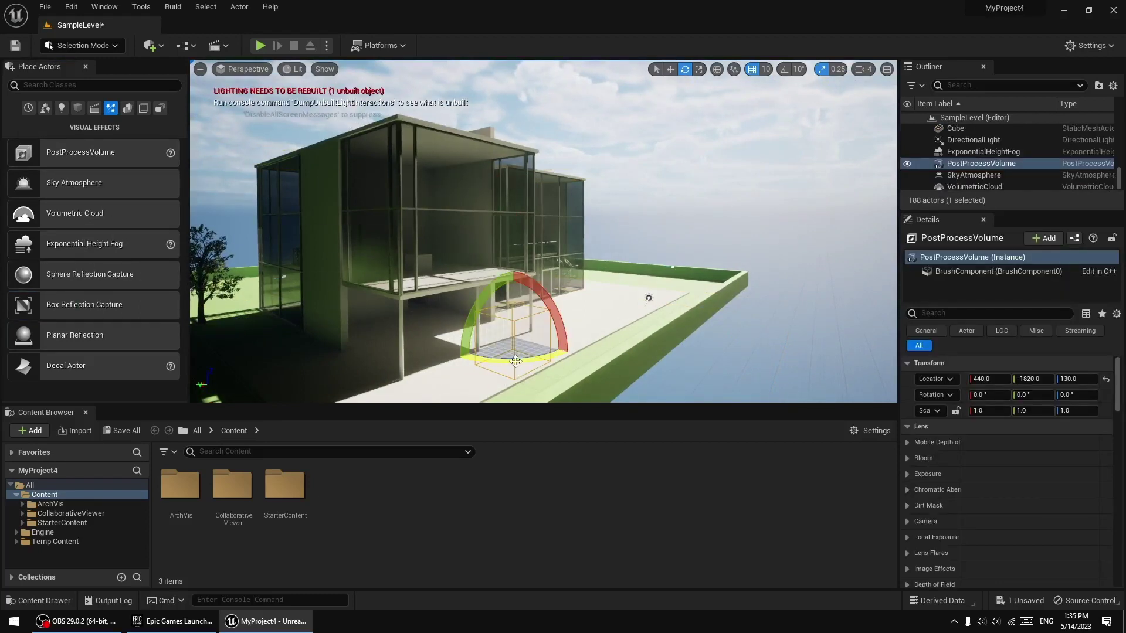
pyautogui.press('Delete')
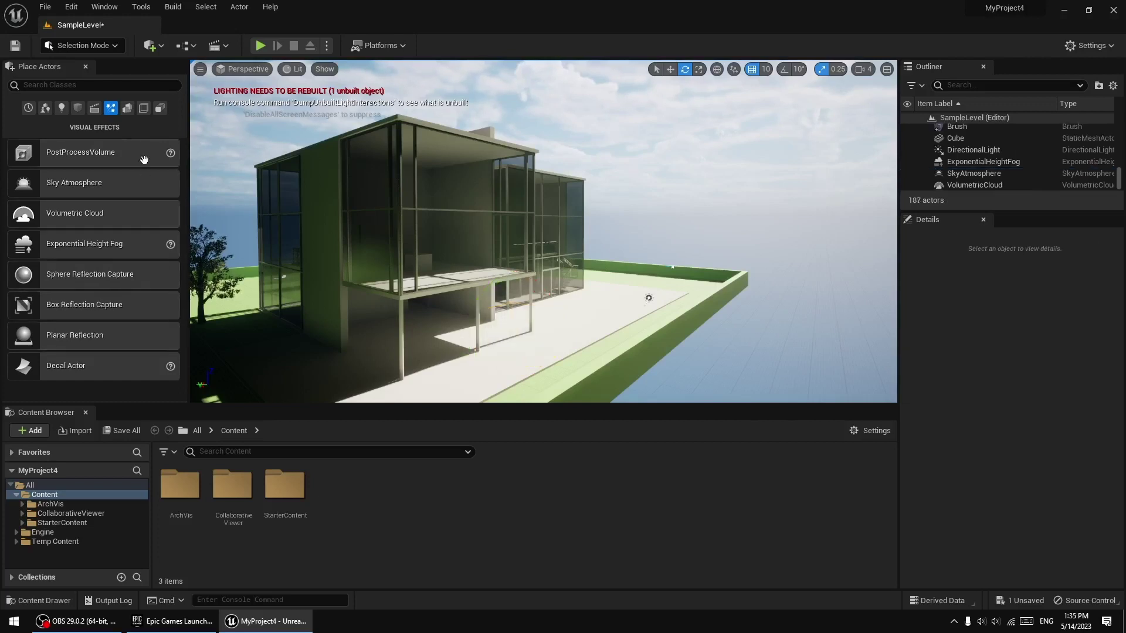
# Step: Browse the Geometry, Volumes and All Classes categories, ending on the Recently Placed list
pyautogui.click(127, 108)
pyautogui.click(144, 108)
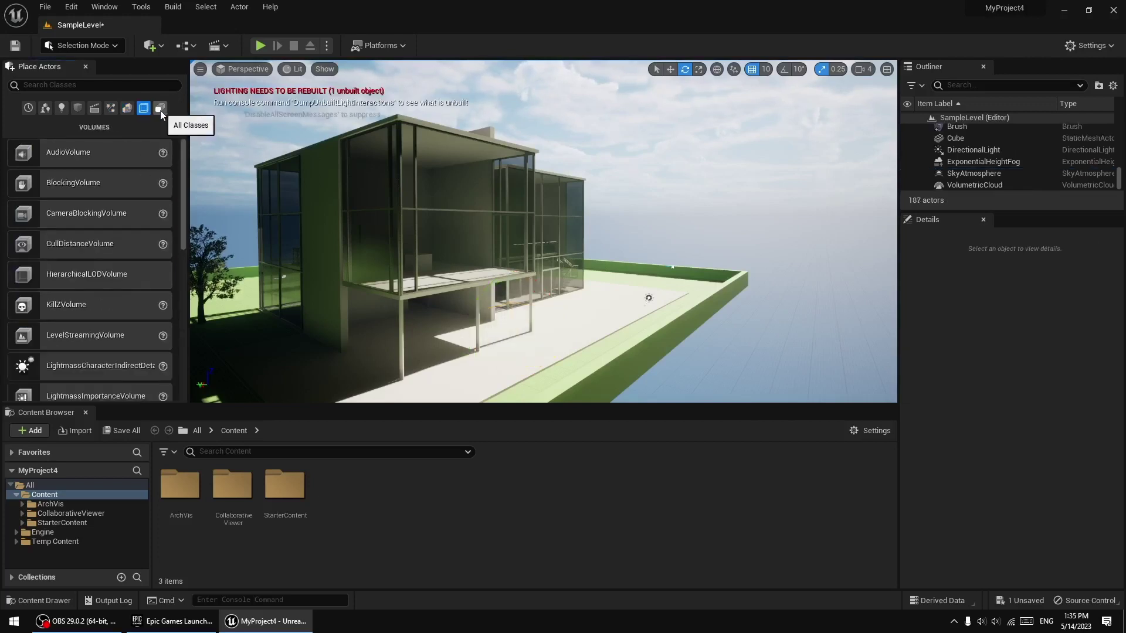
pyautogui.click(160, 109)
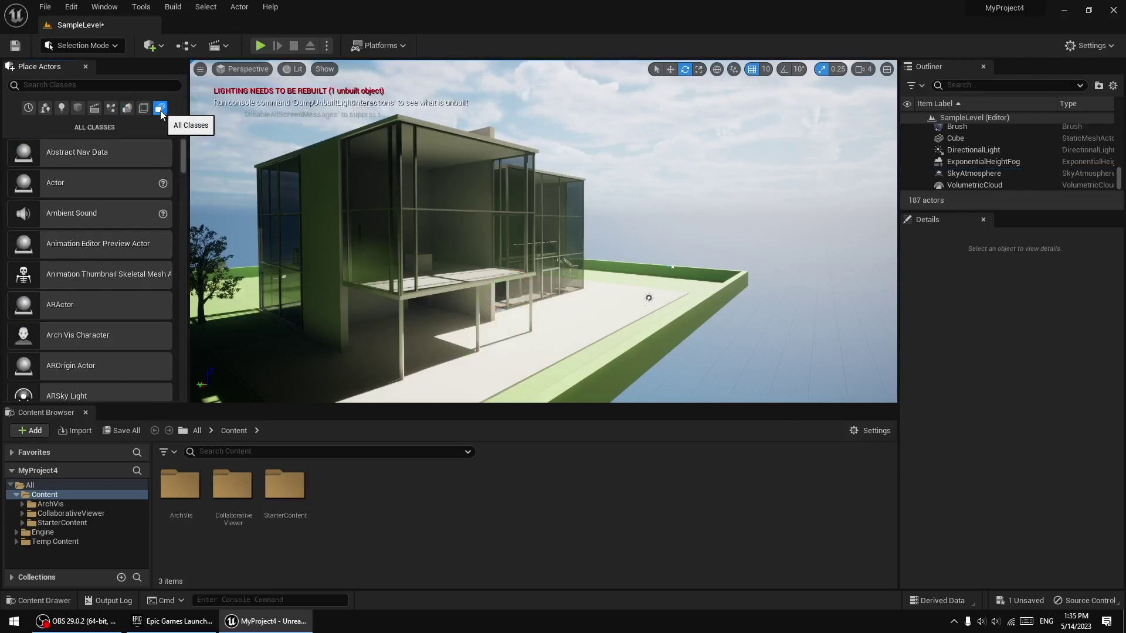
pyautogui.click(30, 109)
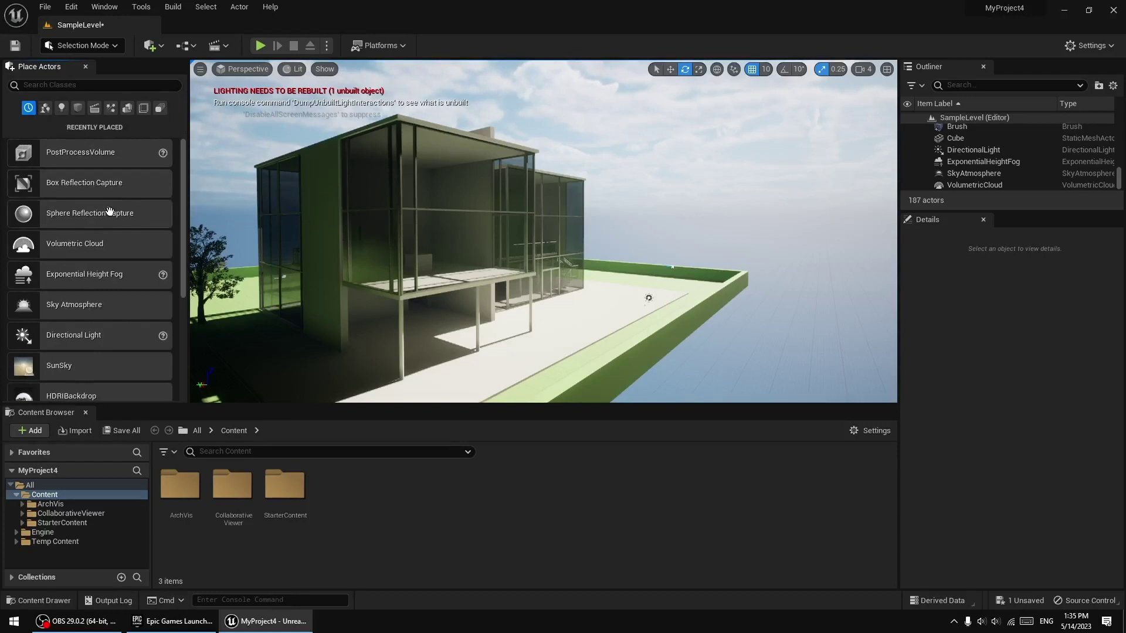
pyautogui.scroll(-3, 94, 276)
pyautogui.scroll(-2, 99, 323)
pyautogui.scroll(4, 94, 310)
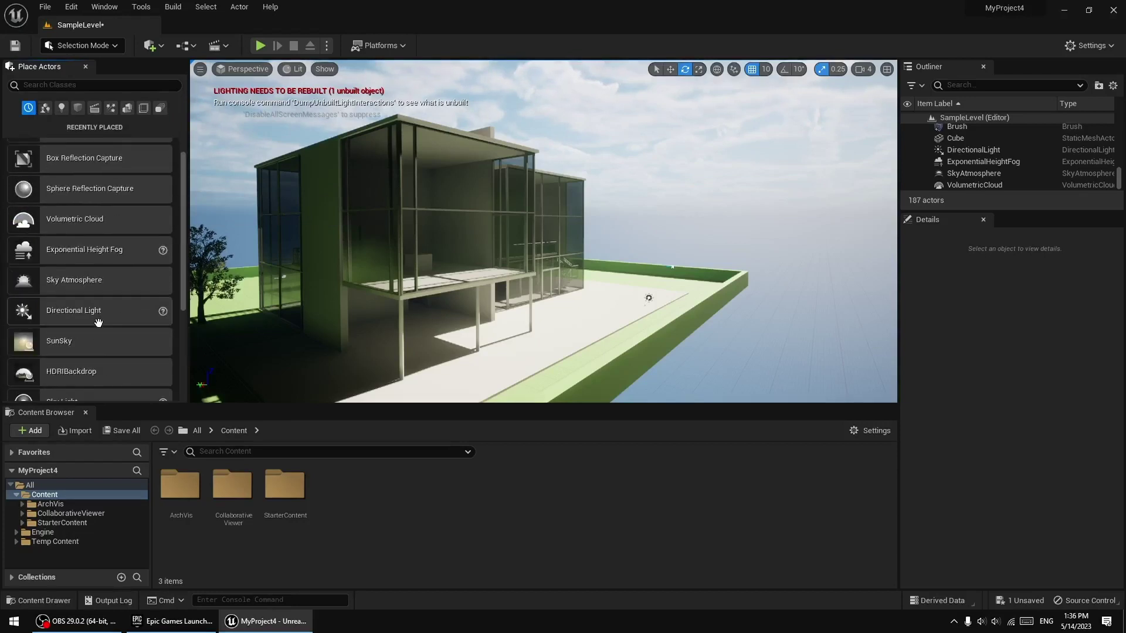
pyautogui.scroll(1, 87, 300)
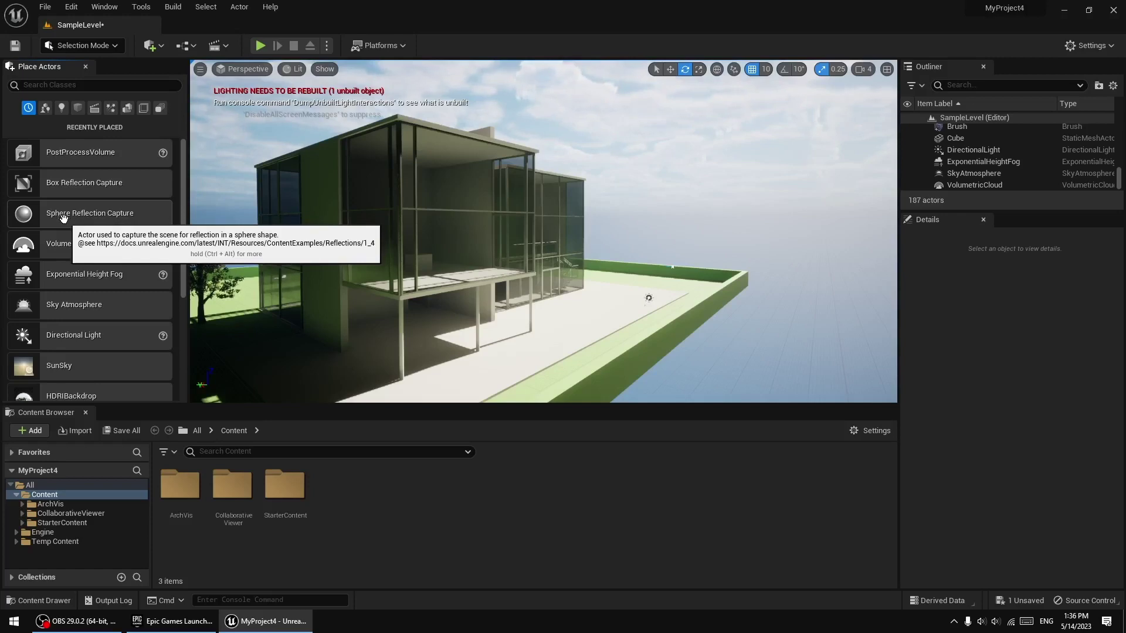
pyautogui.scroll(-4, 90, 244)
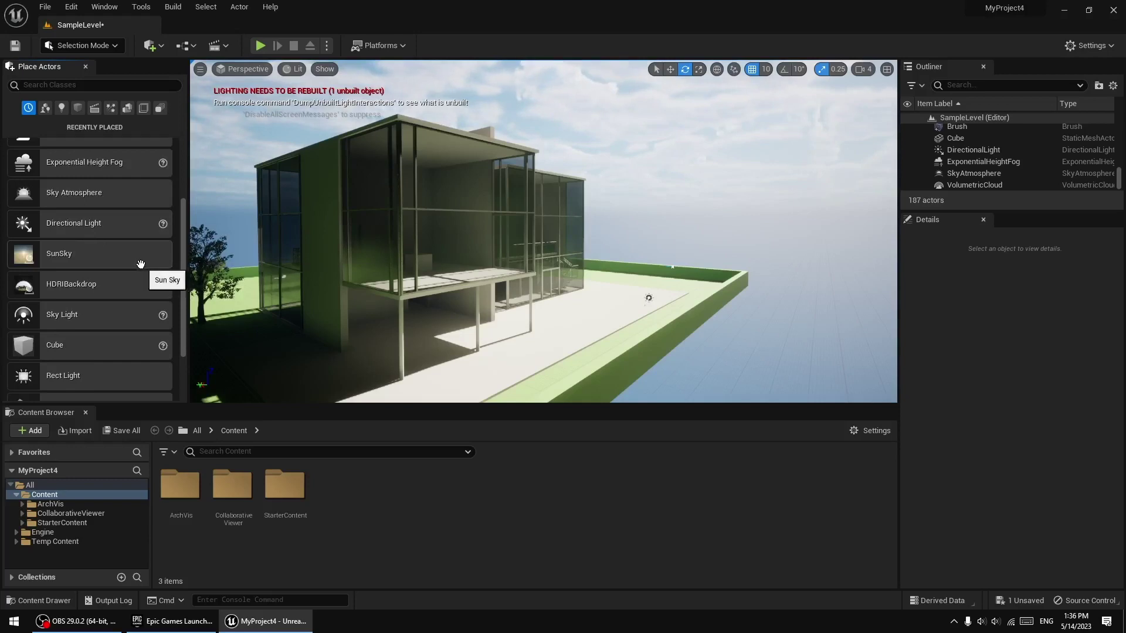
# Step: Place an HDRI backdrop, lower it from height 240 to 110, then delete it
pyautogui.moveTo(88, 284)
pyautogui.mouseDown()
pyautogui.moveTo(191, 288)
pyautogui.moveTo(97, 296)
pyautogui.mouseUp()
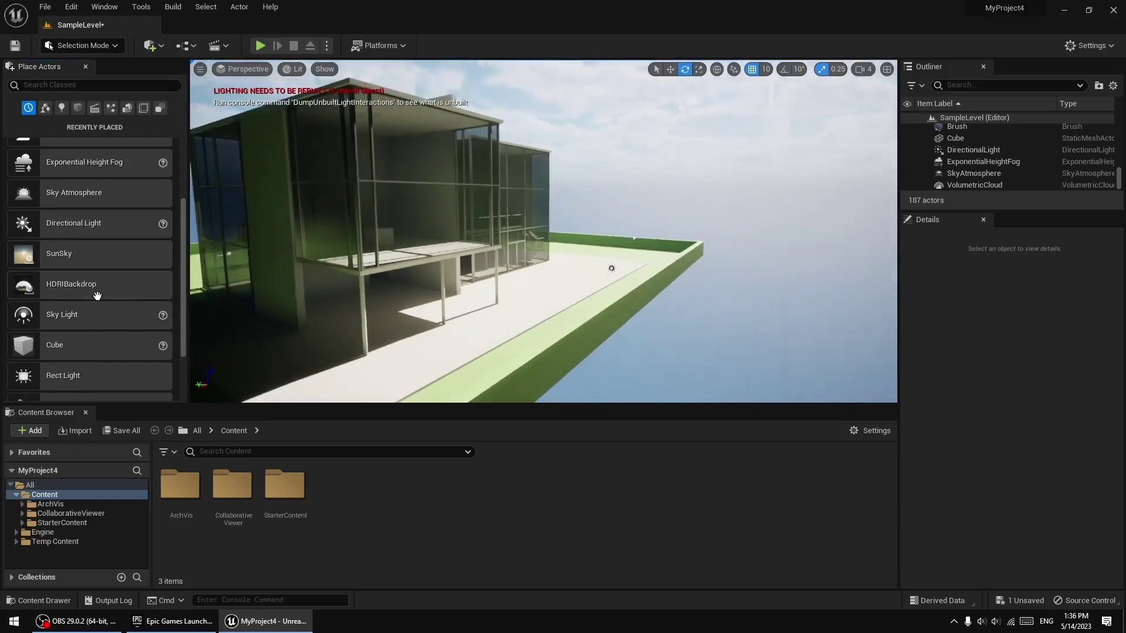
pyautogui.moveTo(463, 369); pyautogui.dragTo(733, 373)
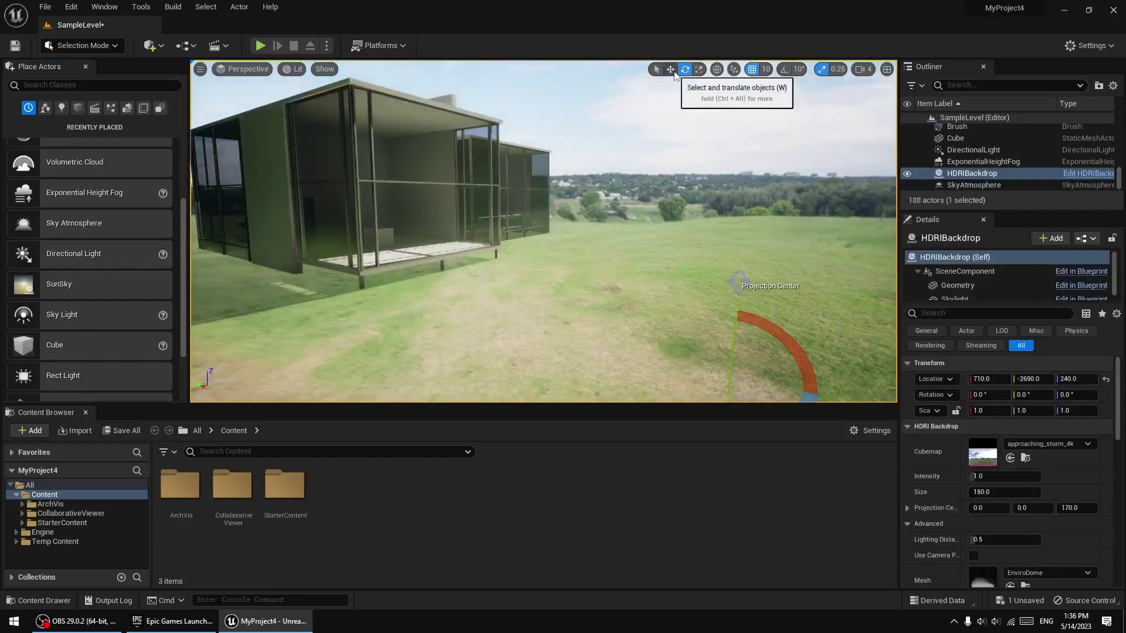
pyautogui.click(670, 69)
pyautogui.moveTo(735, 337); pyautogui.dragTo(732, 396)
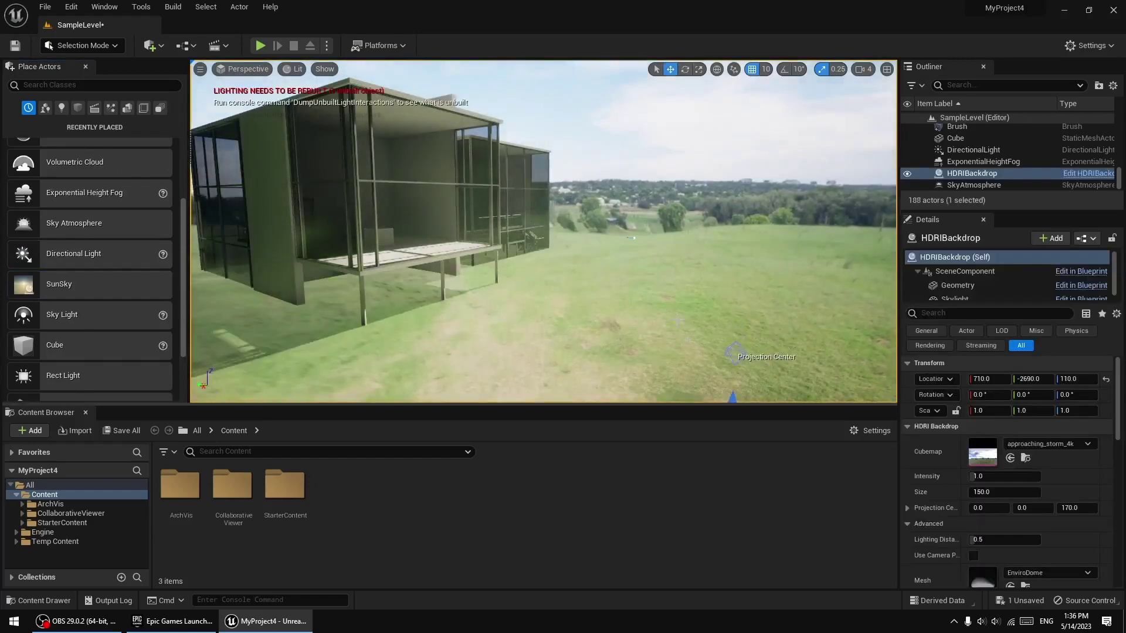
pyautogui.moveTo(734, 398); pyautogui.dragTo(751, 410, button='right')
pyautogui.press('Delete')
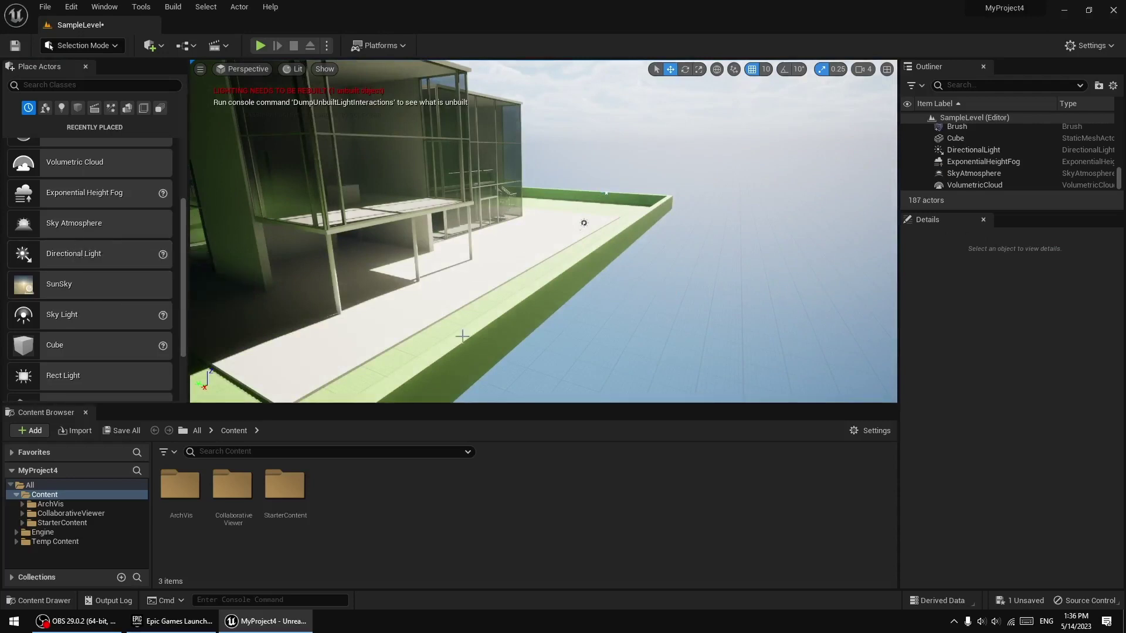
# Step: Scroll through the Place Actors list and drag an entry toward the viewport
pyautogui.scroll(4, 106, 255)
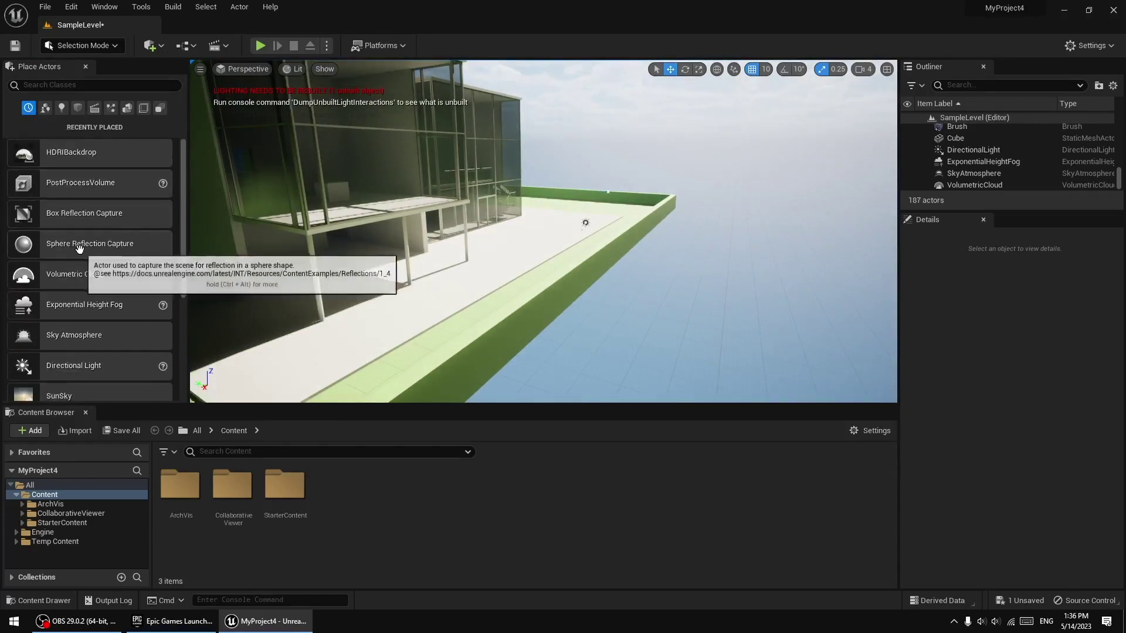
pyautogui.scroll(-4, 88, 281)
pyautogui.scroll(-3, 97, 341)
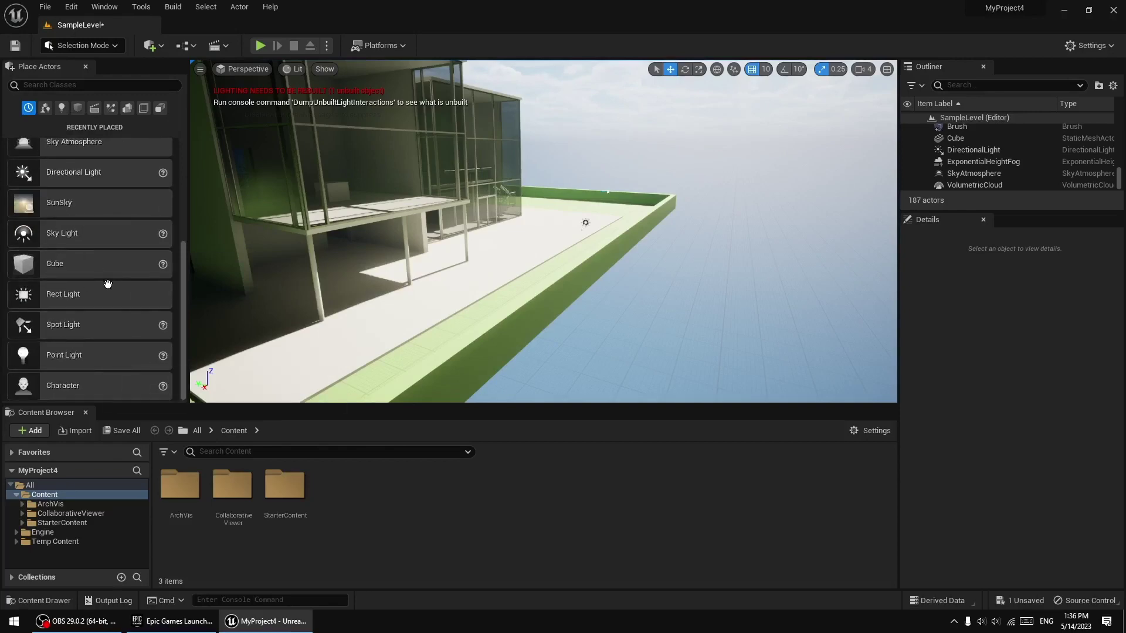
pyautogui.scroll(2, 111, 285)
pyautogui.scroll(2, 88, 293)
pyautogui.moveTo(63, 317); pyautogui.dragTo(390, 293)
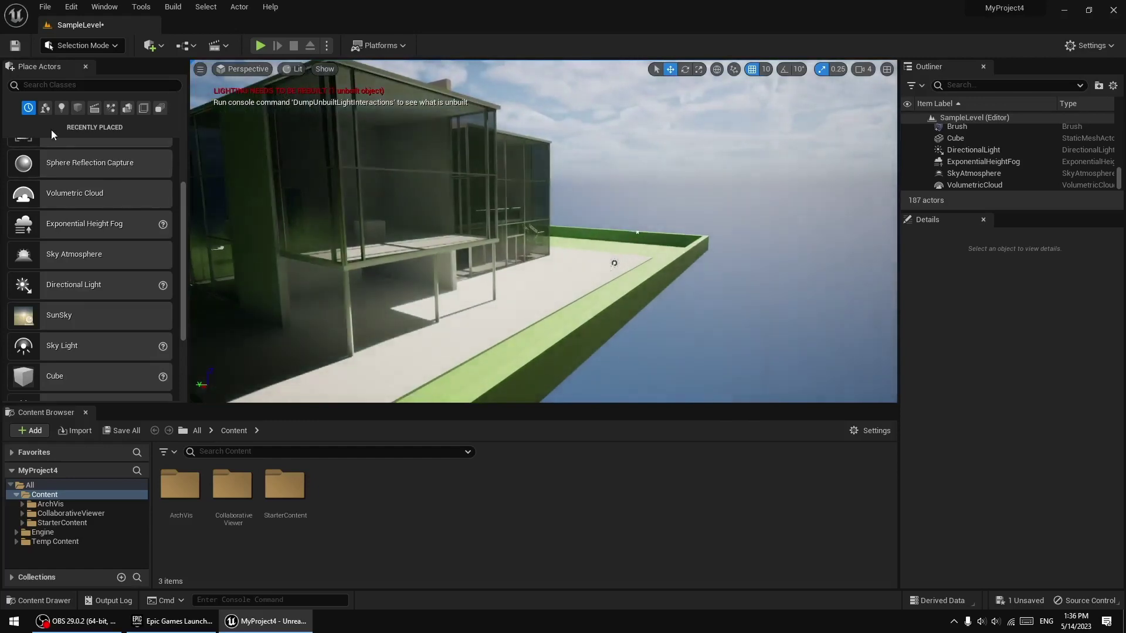
# Step: Browse the Basic, Cinematic and other actor categories, finishing on All Classes
pyautogui.click(63, 86)
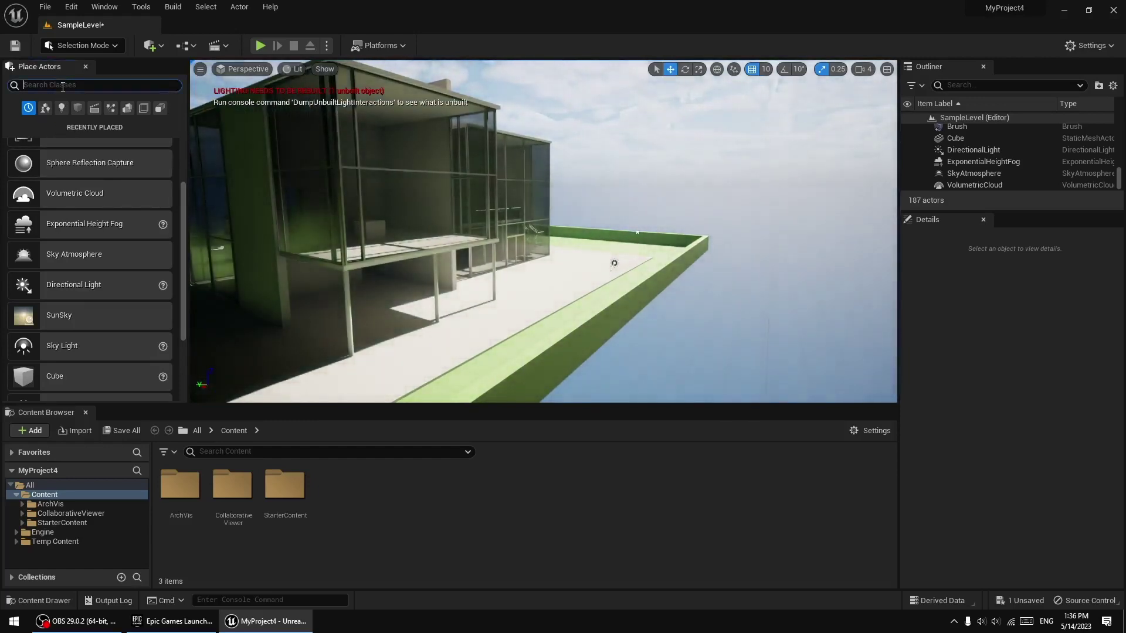
pyautogui.click(45, 108)
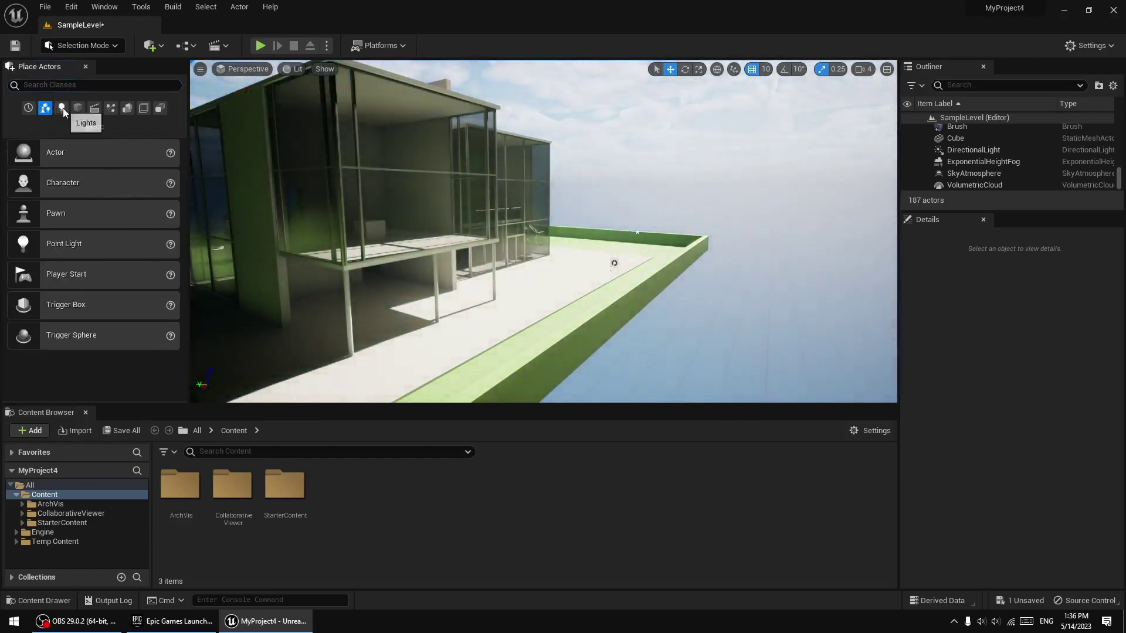
pyautogui.click(78, 108)
pyautogui.click(94, 108)
pyautogui.click(111, 108)
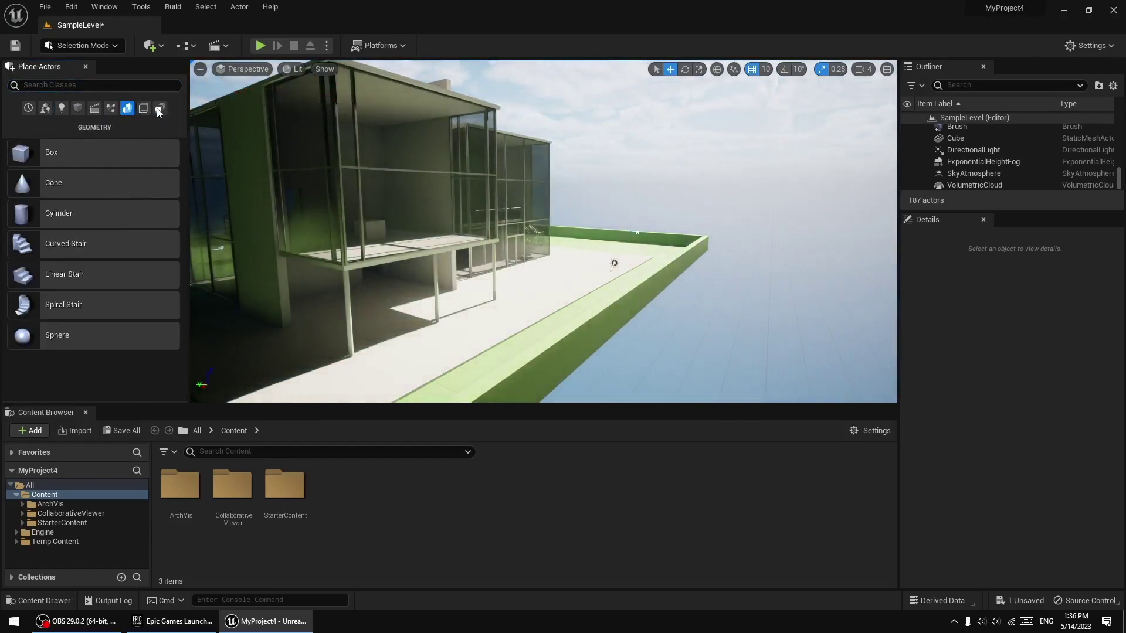
pyautogui.click(160, 108)
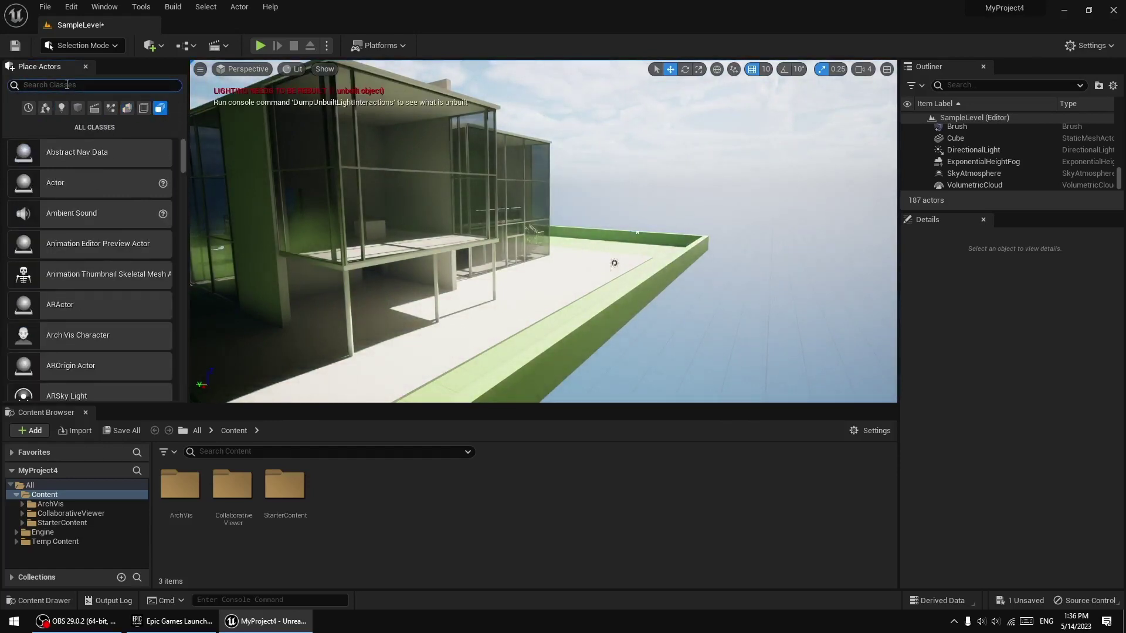
pyautogui.click(66, 85)
pyautogui.write('pos')
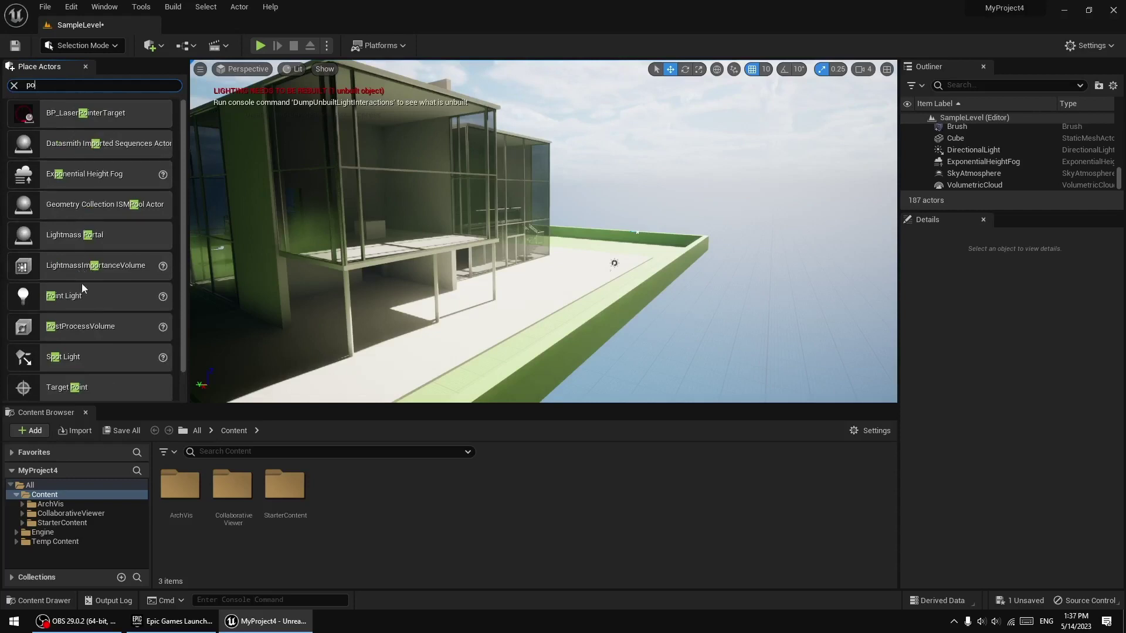
pyautogui.scroll(-1, 99, 301)
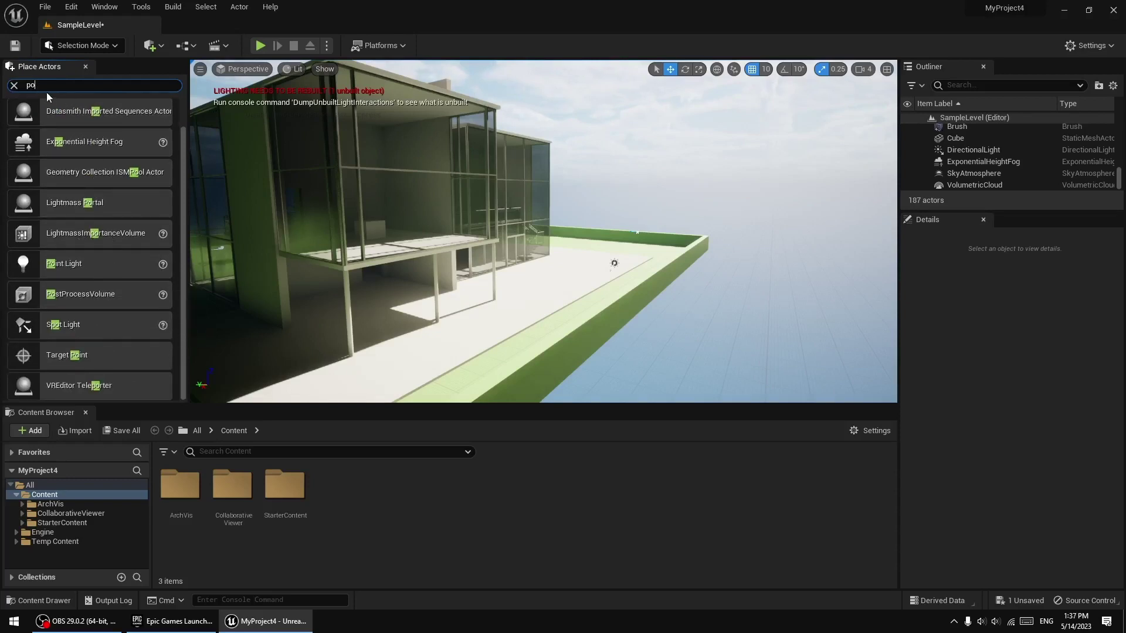
pyautogui.moveTo(46, 86); pyautogui.dragTo(4, 87)
pyautogui.write('w')
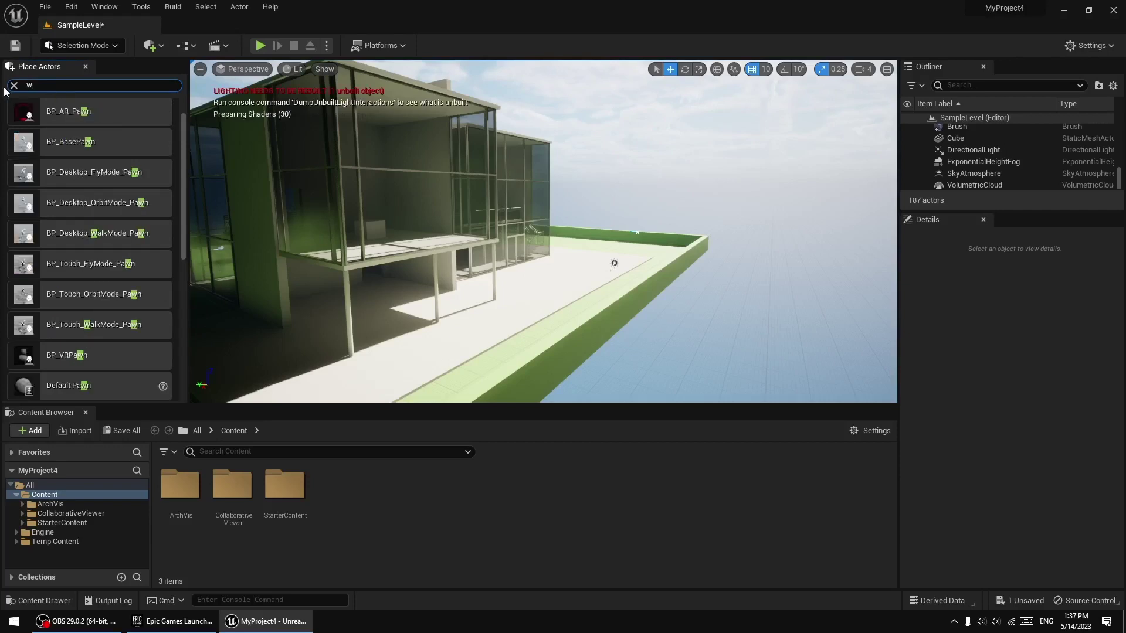
pyautogui.scroll(-3, 111, 235)
pyautogui.scroll(-1, 110, 236)
pyautogui.scroll(5, 111, 236)
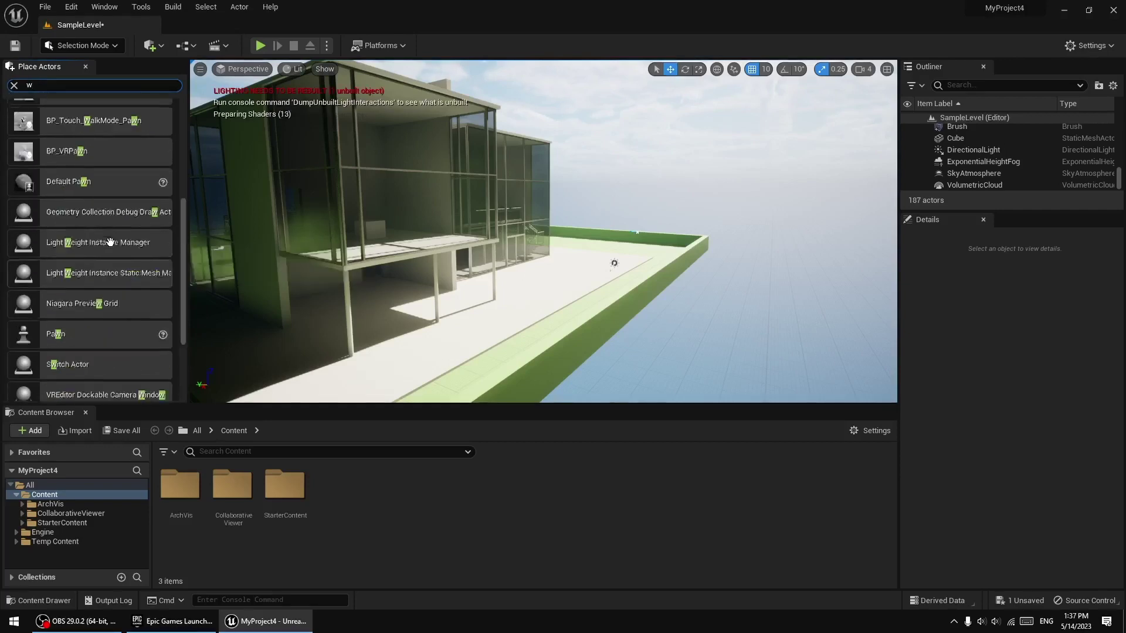
pyautogui.scroll(5, 111, 236)
pyautogui.scroll(2, 111, 235)
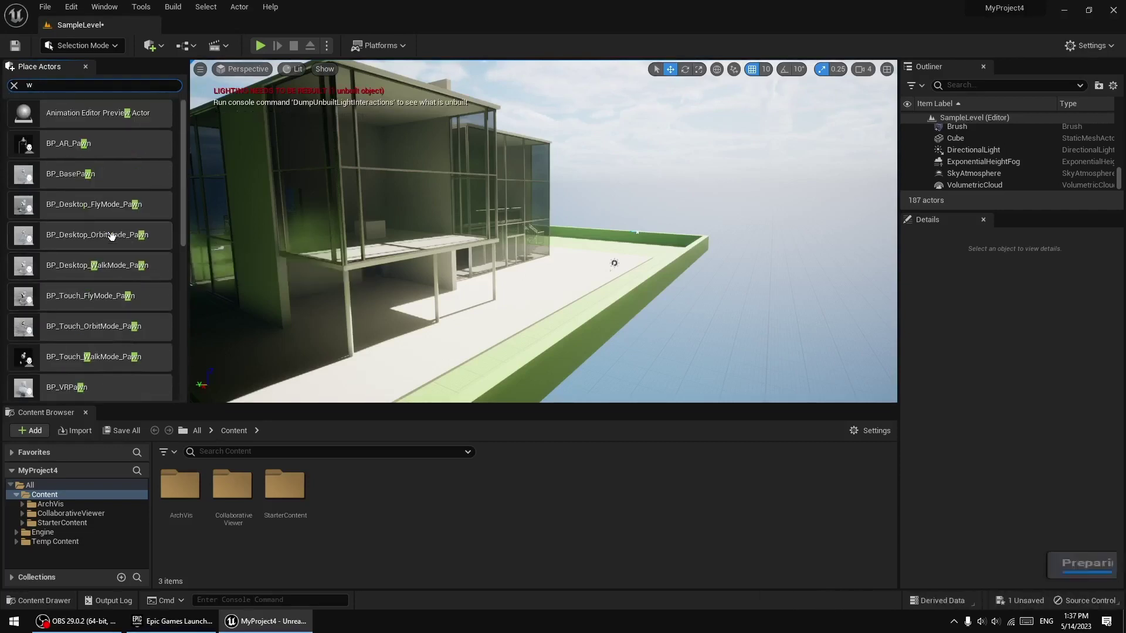
pyautogui.press('BackSpace')
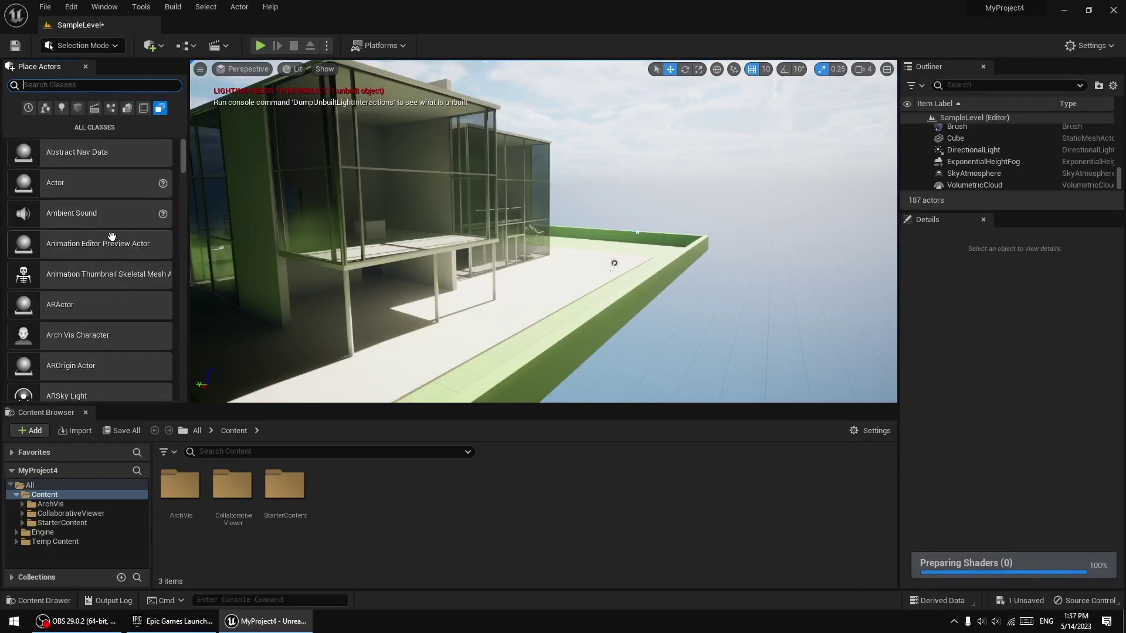
pyautogui.write('a')
pyautogui.scroll(-5, 107, 227)
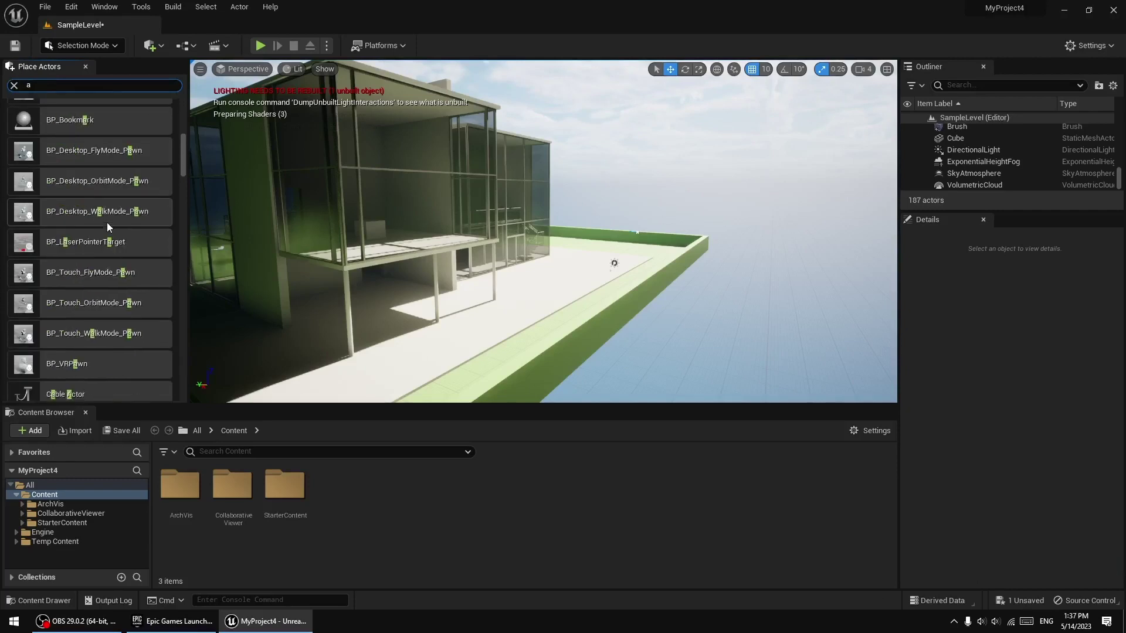
pyautogui.scroll(-5, 107, 229)
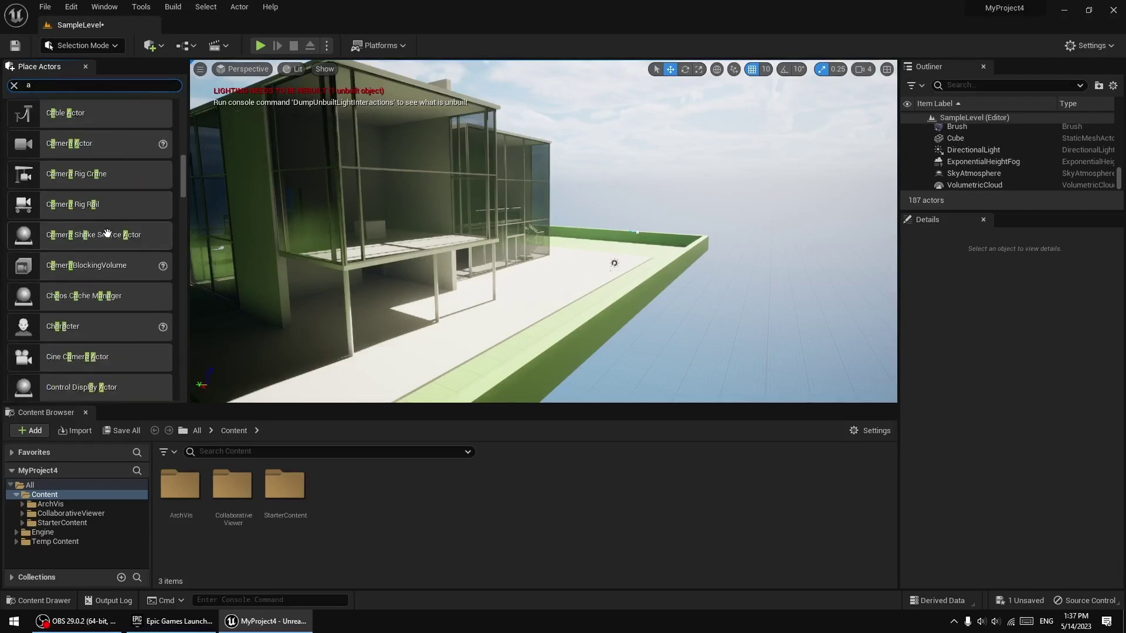
pyautogui.scroll(-3, 107, 233)
pyautogui.scroll(-3, 107, 233)
pyautogui.scroll(-3, 107, 233)
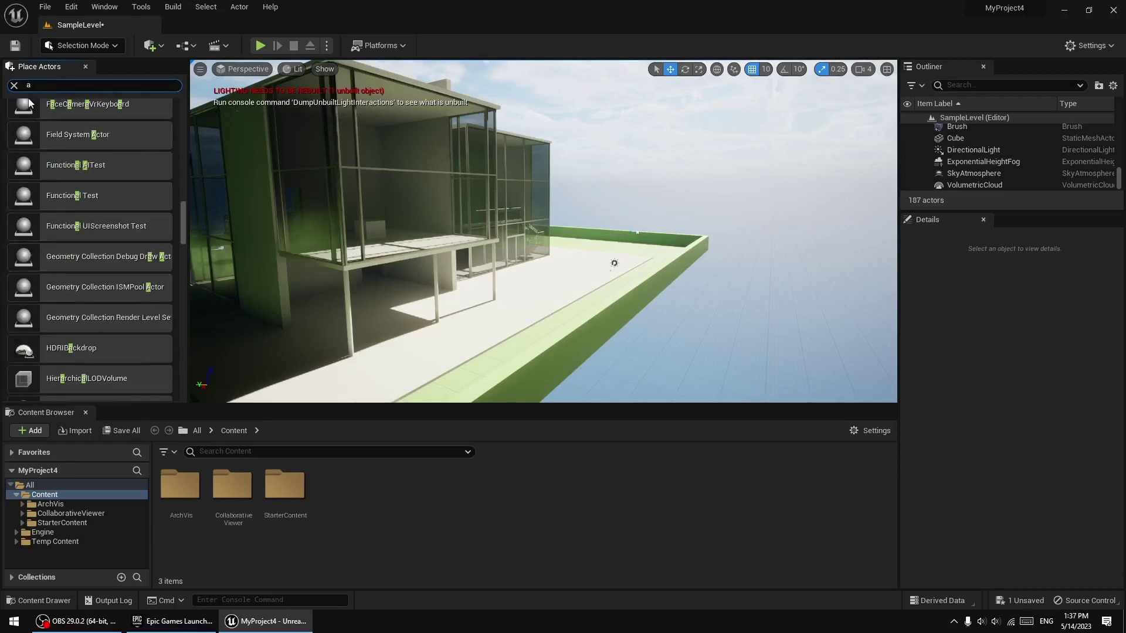
pyautogui.click(15, 85)
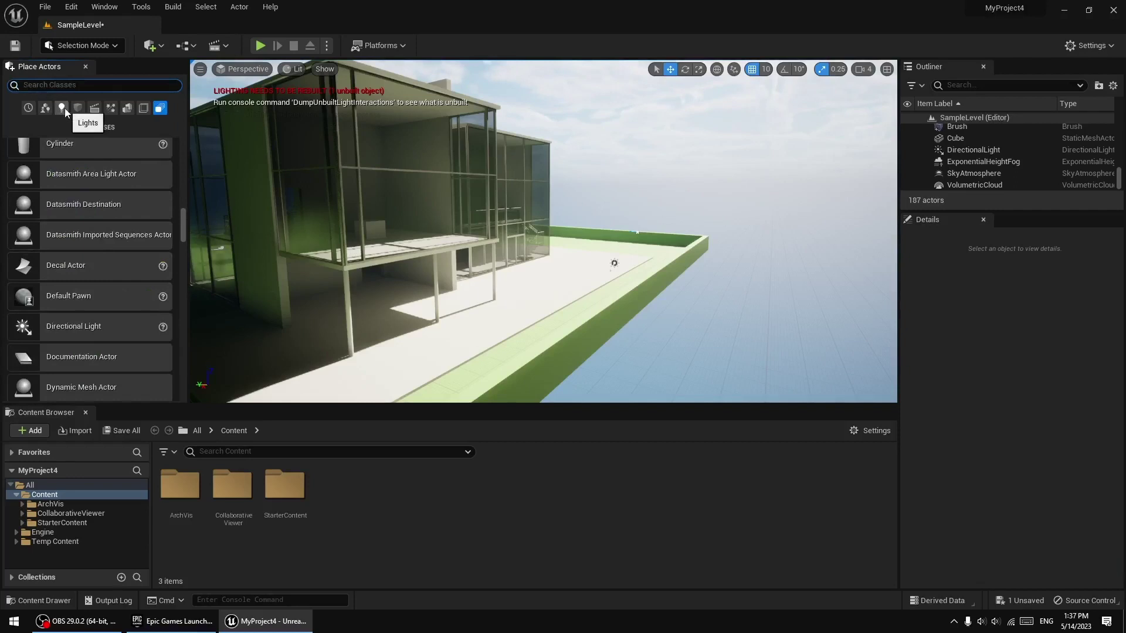
pyautogui.scroll(-3, 614, 294)
pyautogui.scroll(-3, 614, 294)
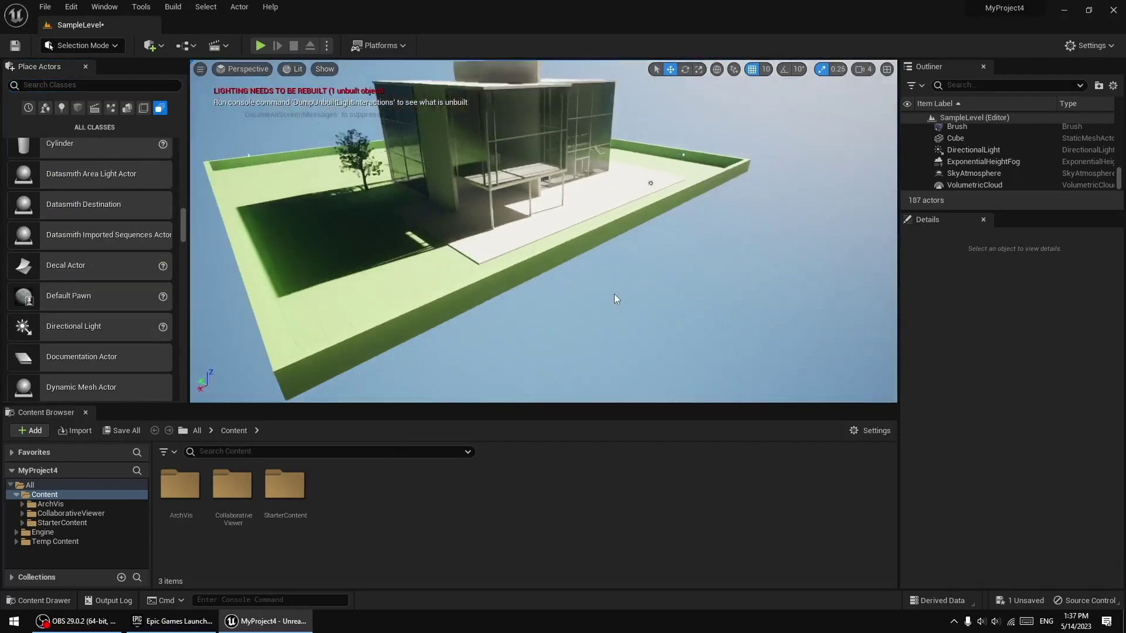
pyautogui.scroll(-2, 614, 294)
pyautogui.scroll(2, 611, 296)
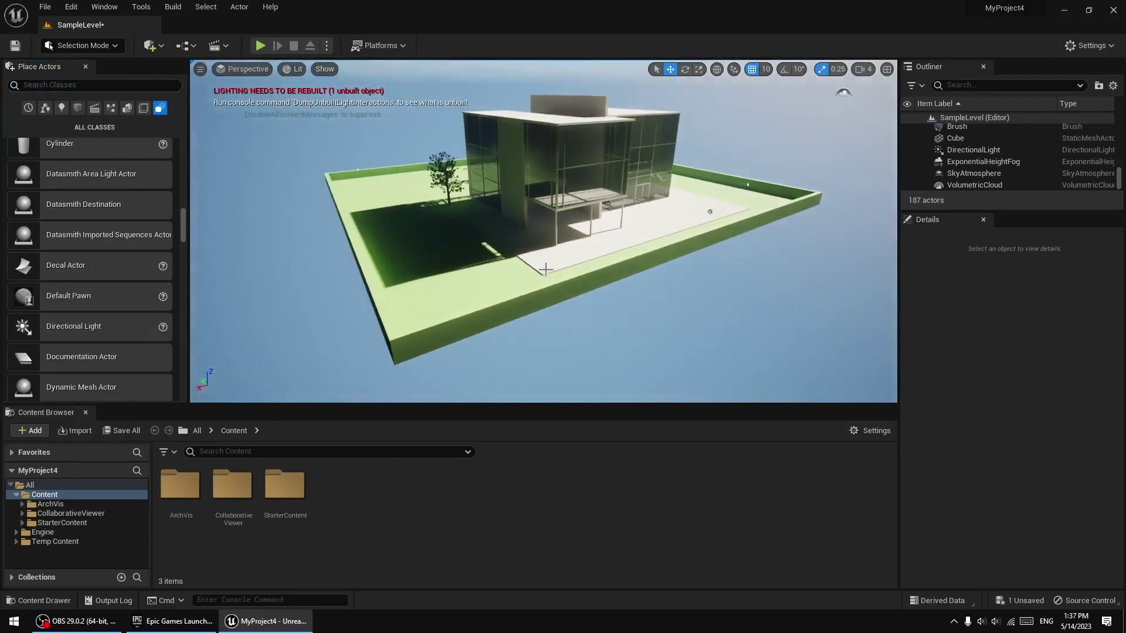
pyautogui.scroll(3, 545, 270)
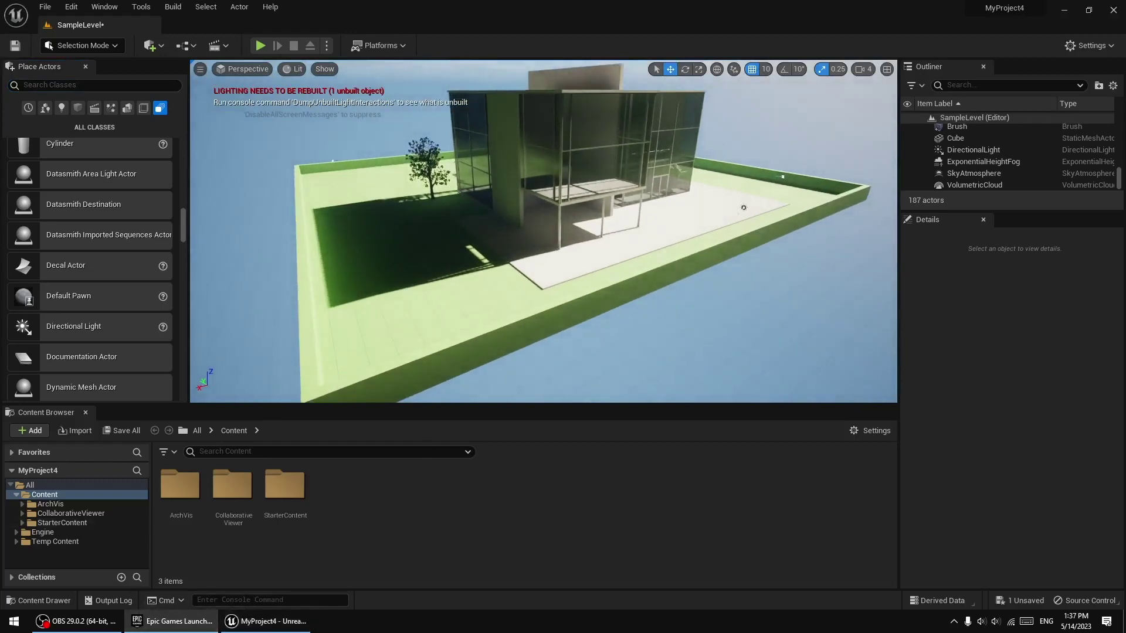
# Step: In the Epic Games Launcher, add a new engine version slot with 5.2.0 selected
pyautogui.click(171, 621)
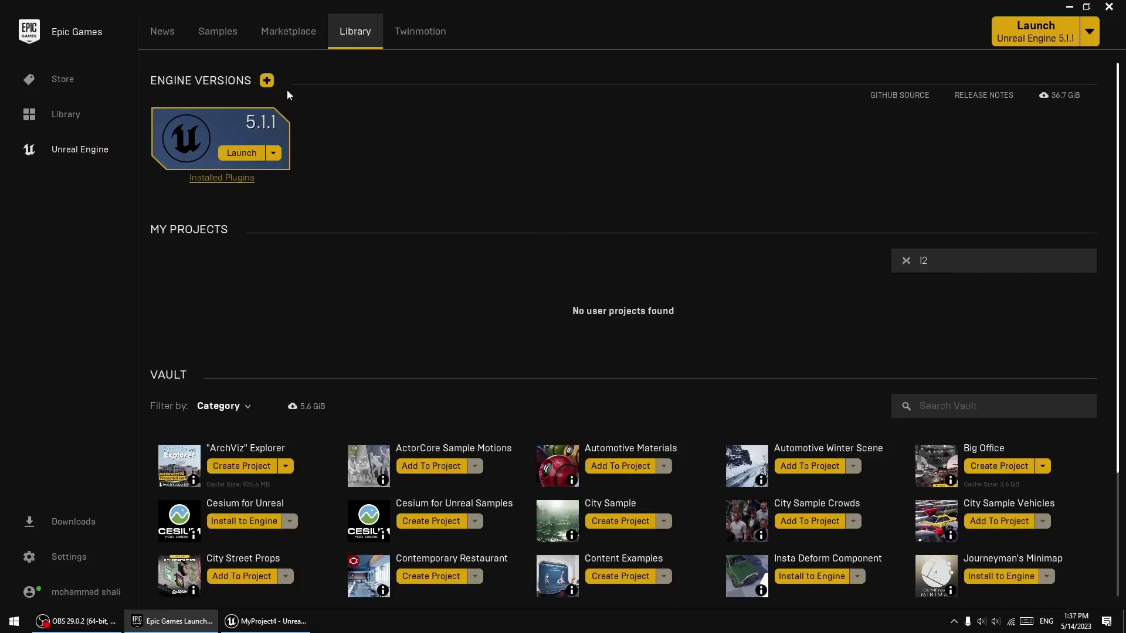
pyautogui.click(267, 80)
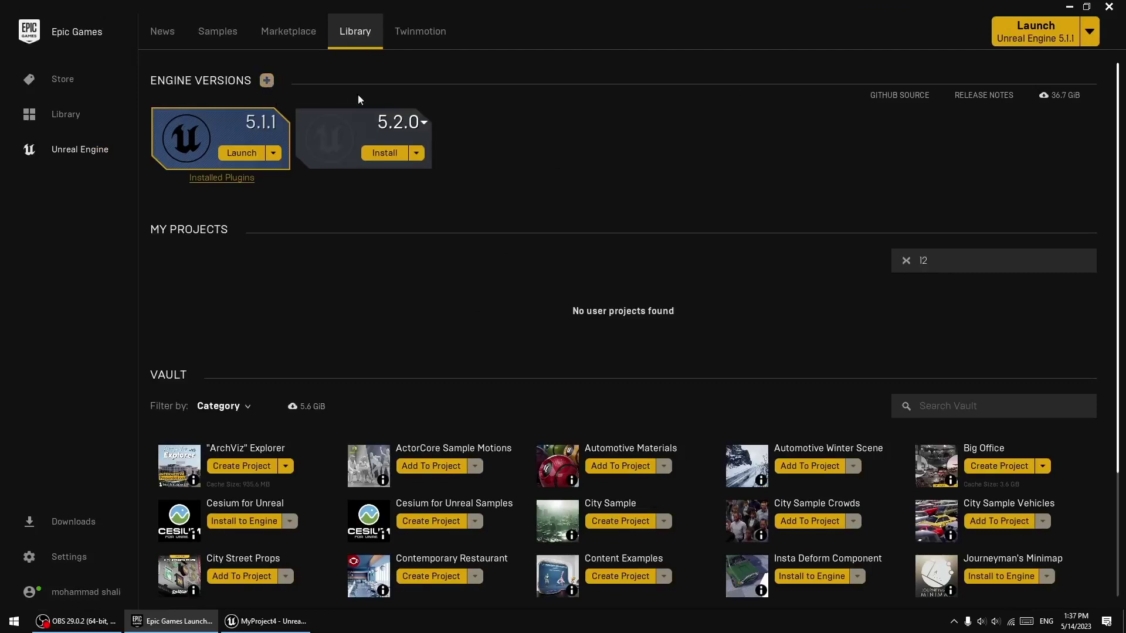
pyautogui.click(424, 124)
pyautogui.click(415, 138)
pyautogui.click(418, 122)
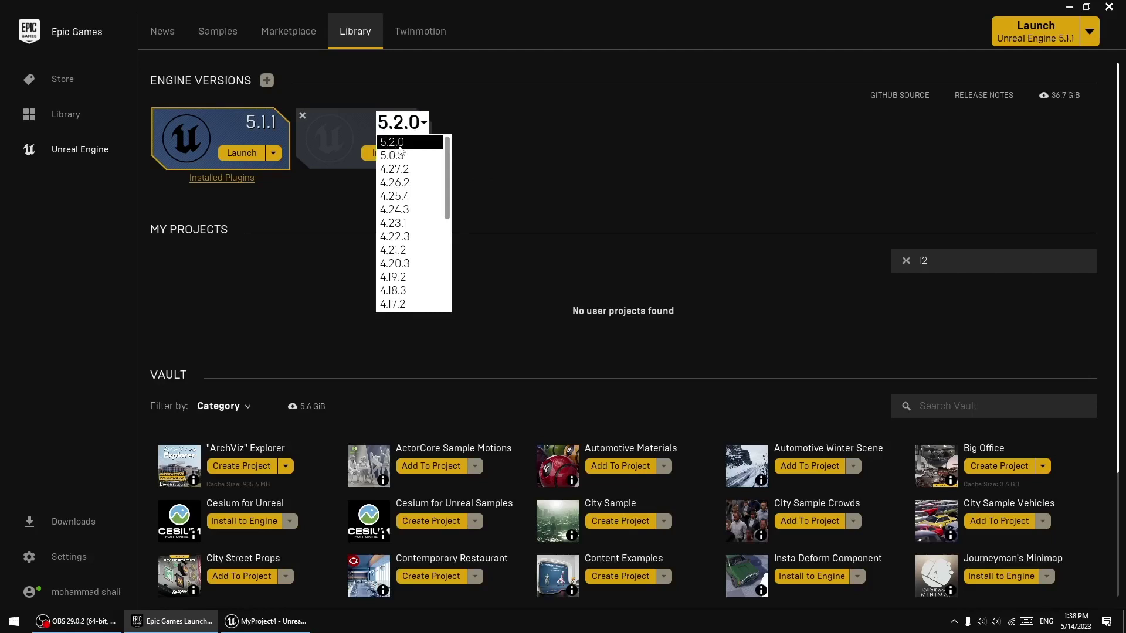
pyautogui.click(400, 149)
pyautogui.click(407, 126)
pyautogui.click(474, 139)
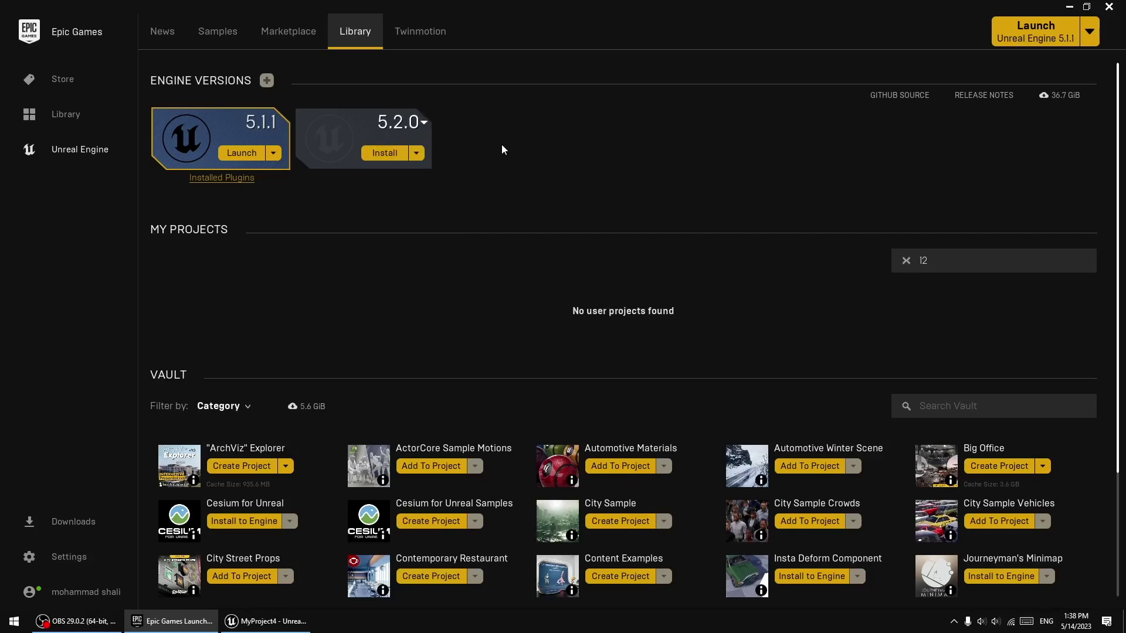
# Step: Minimize the launcher and orbit the editor viewport around the glass house
pyautogui.click(1071, 7)
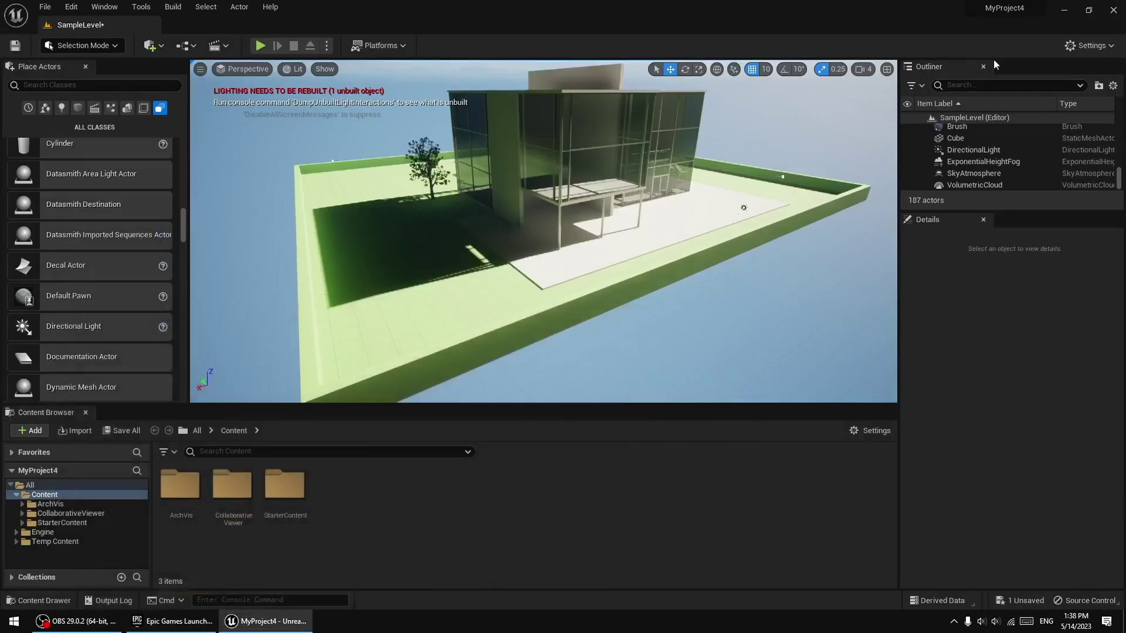
pyautogui.keyDown('alt'); pyautogui.moveTo(522, 291); pyautogui.dragTo(646, 291); pyautogui.keyUp('alt')
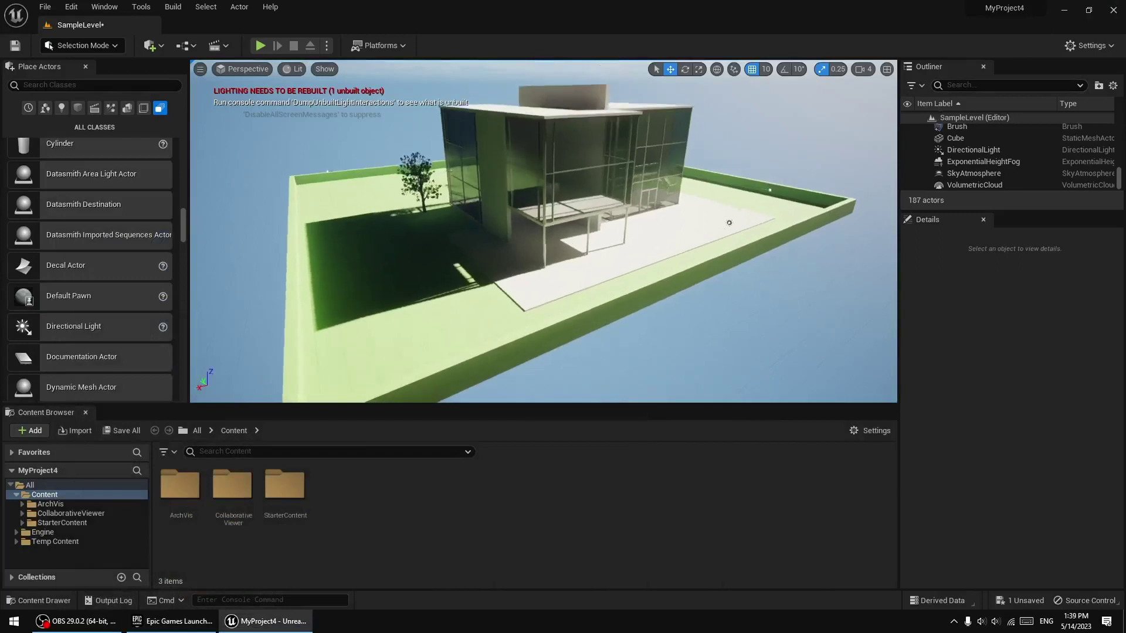